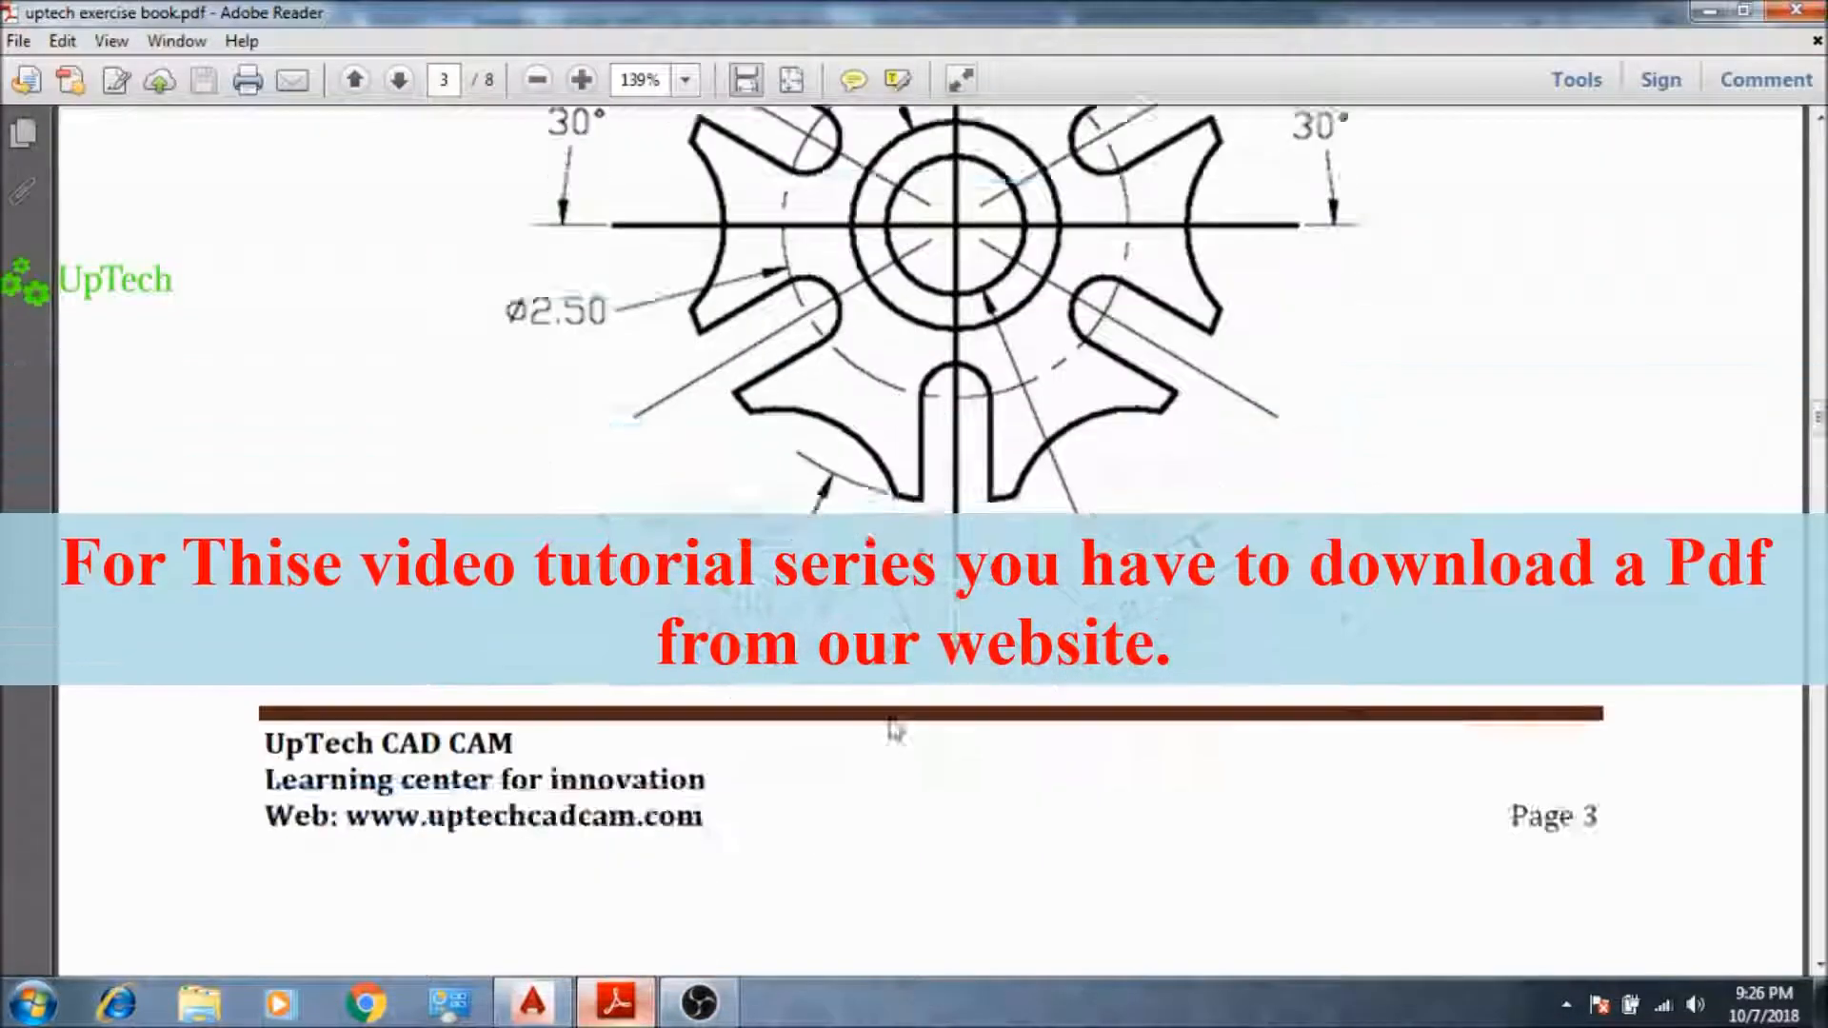
- Look back through the exercise drawings from page 3 to page 1 of the PDF and switch to AutoCAD
{"action": "scroll", "coordinate": [895, 728], "scroll_direction": "up", "scroll_amount": 15}
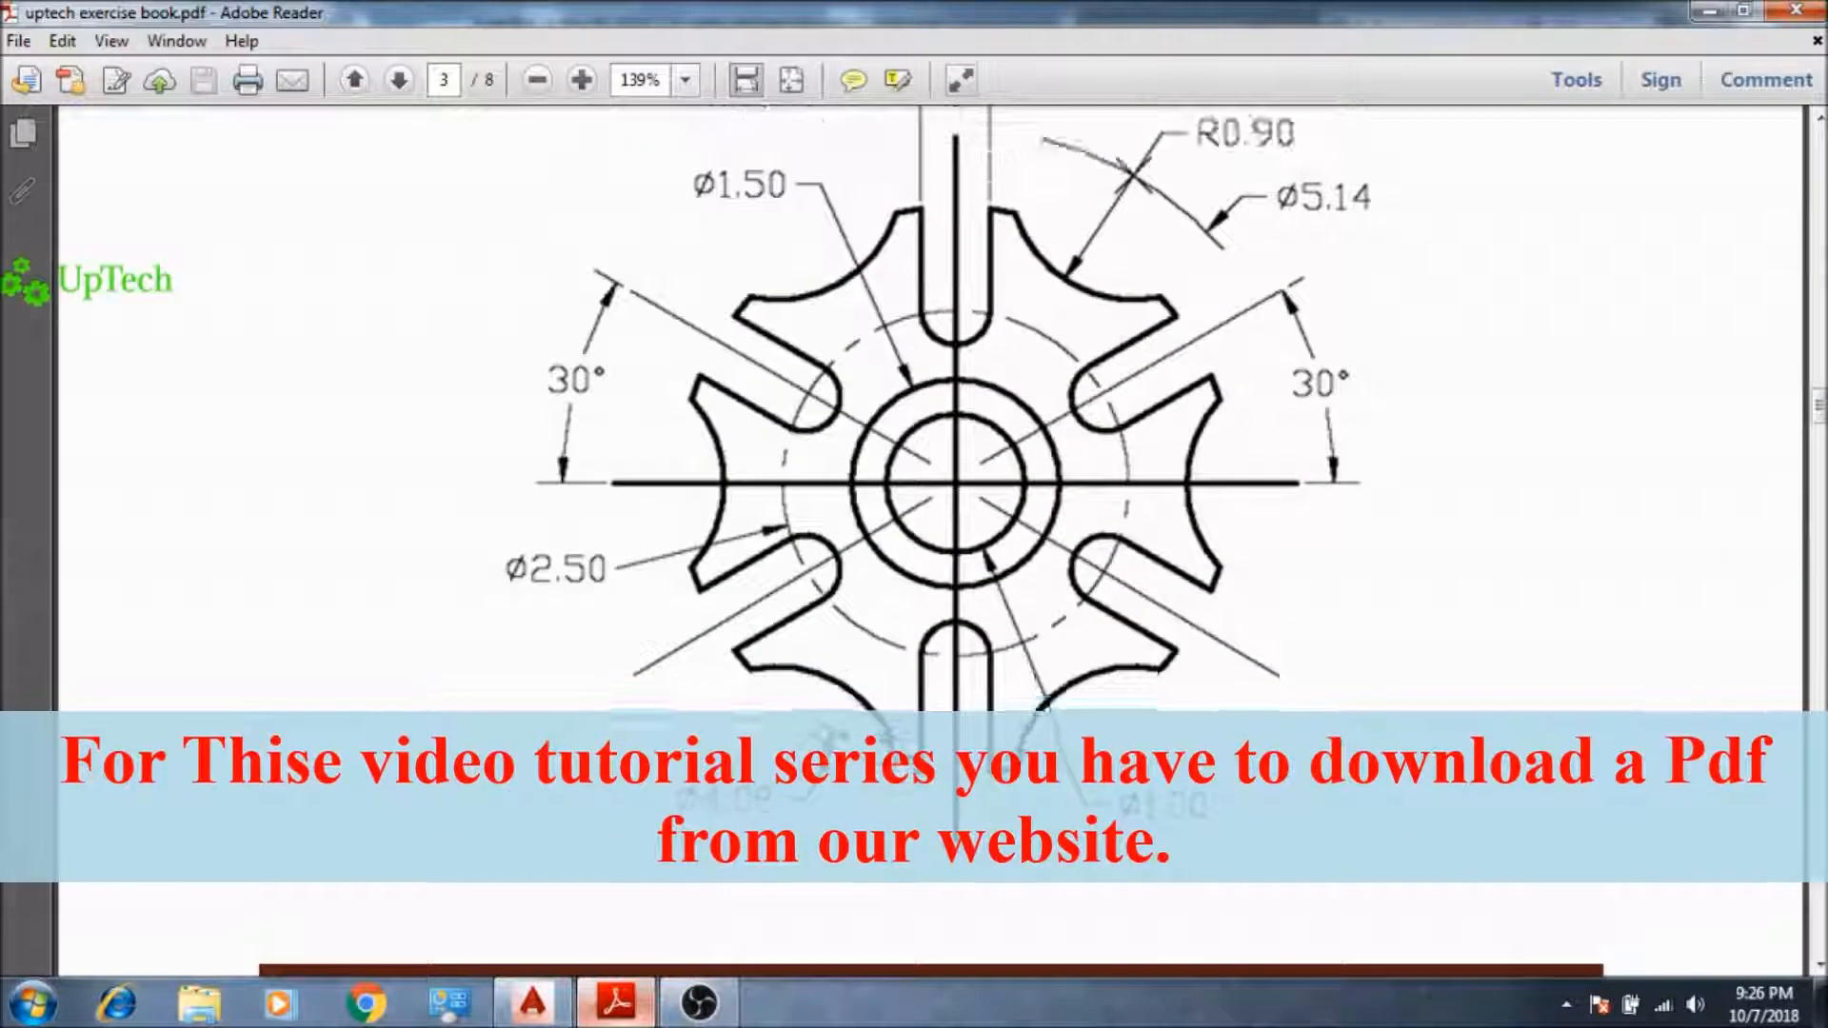
{"action": "scroll", "coordinate": [895, 728], "scroll_direction": "up", "scroll_amount": 15}
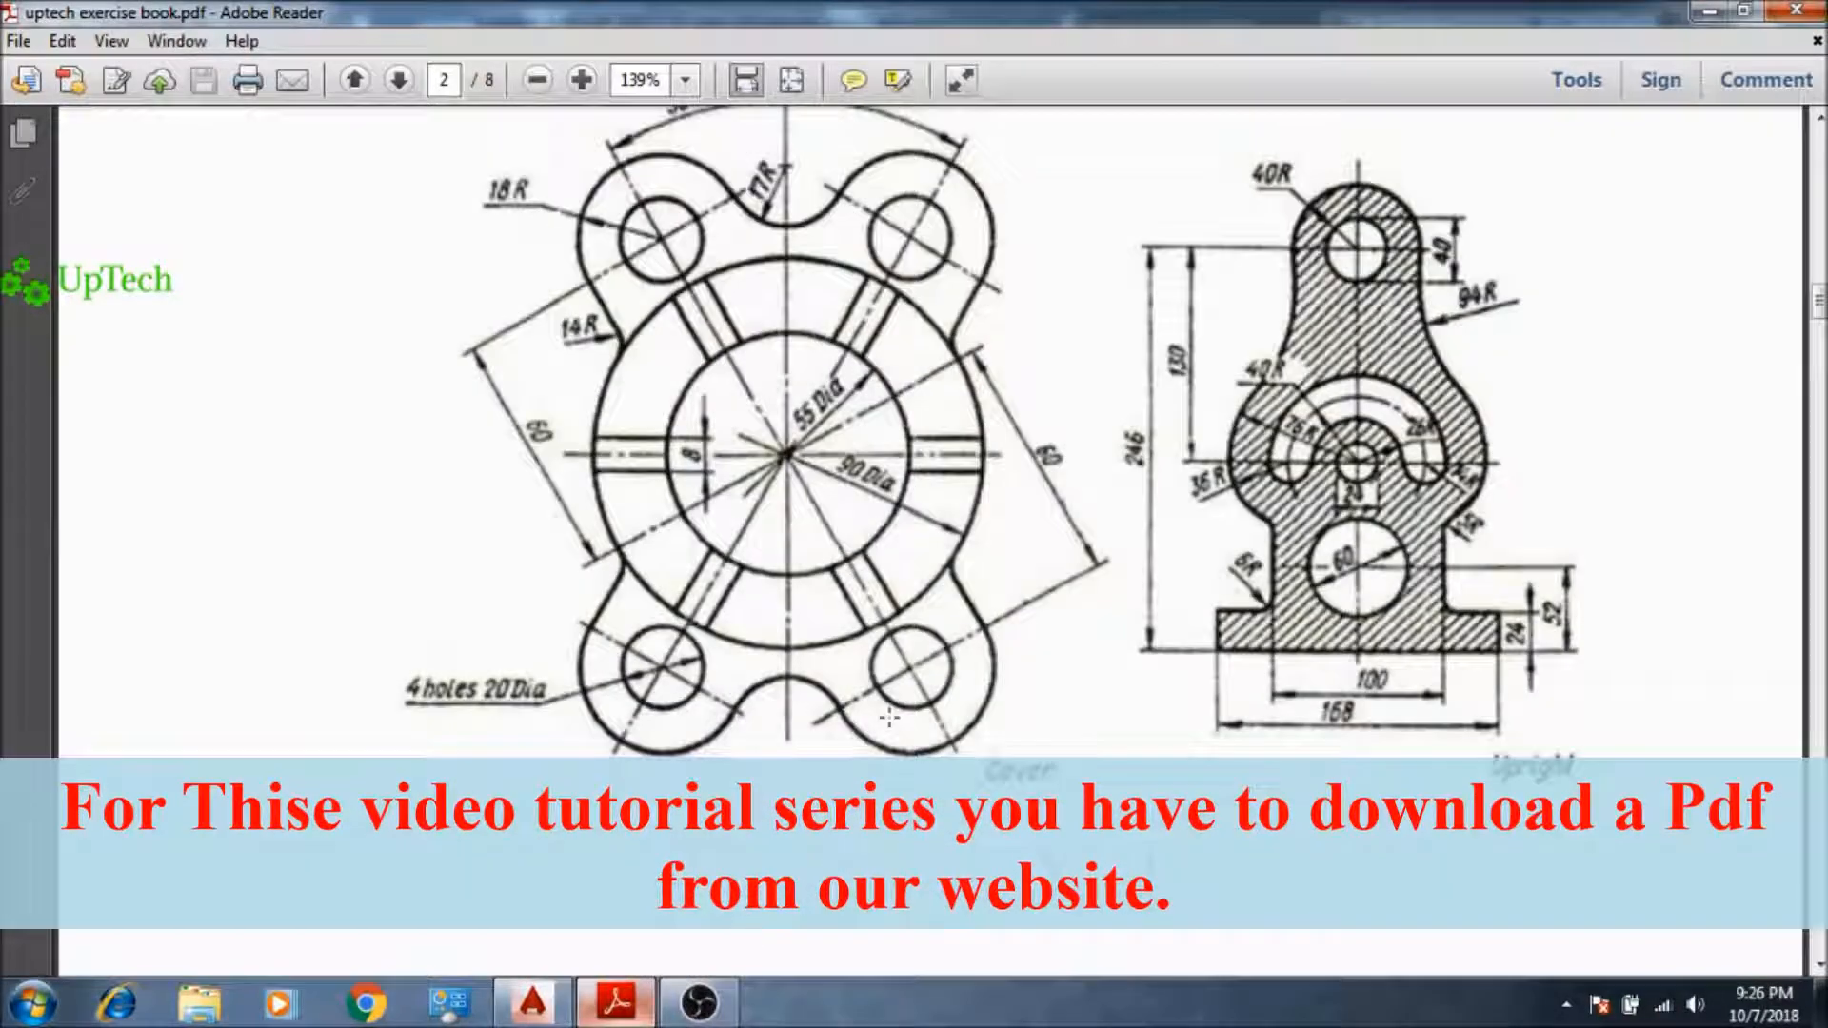
{"action": "scroll", "coordinate": [895, 728], "scroll_direction": "up", "scroll_amount": 12}
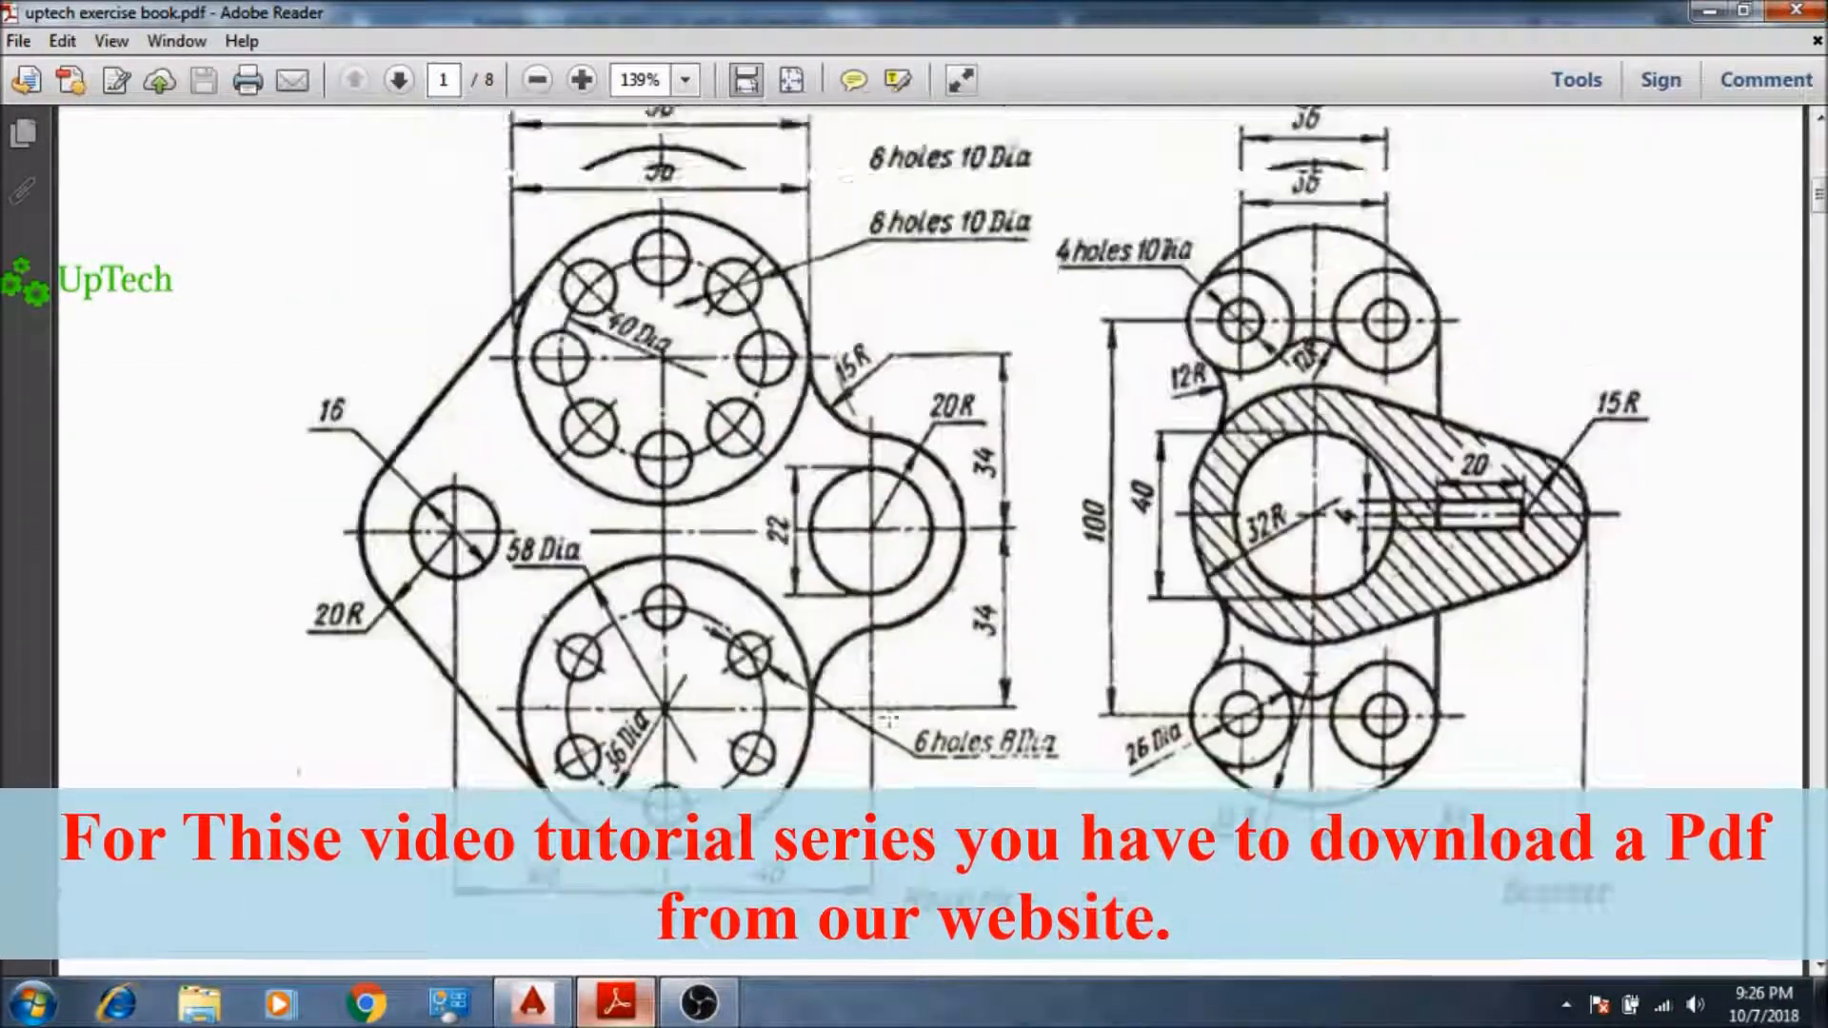
{"action": "left_click", "coordinate": [1708, 12]}
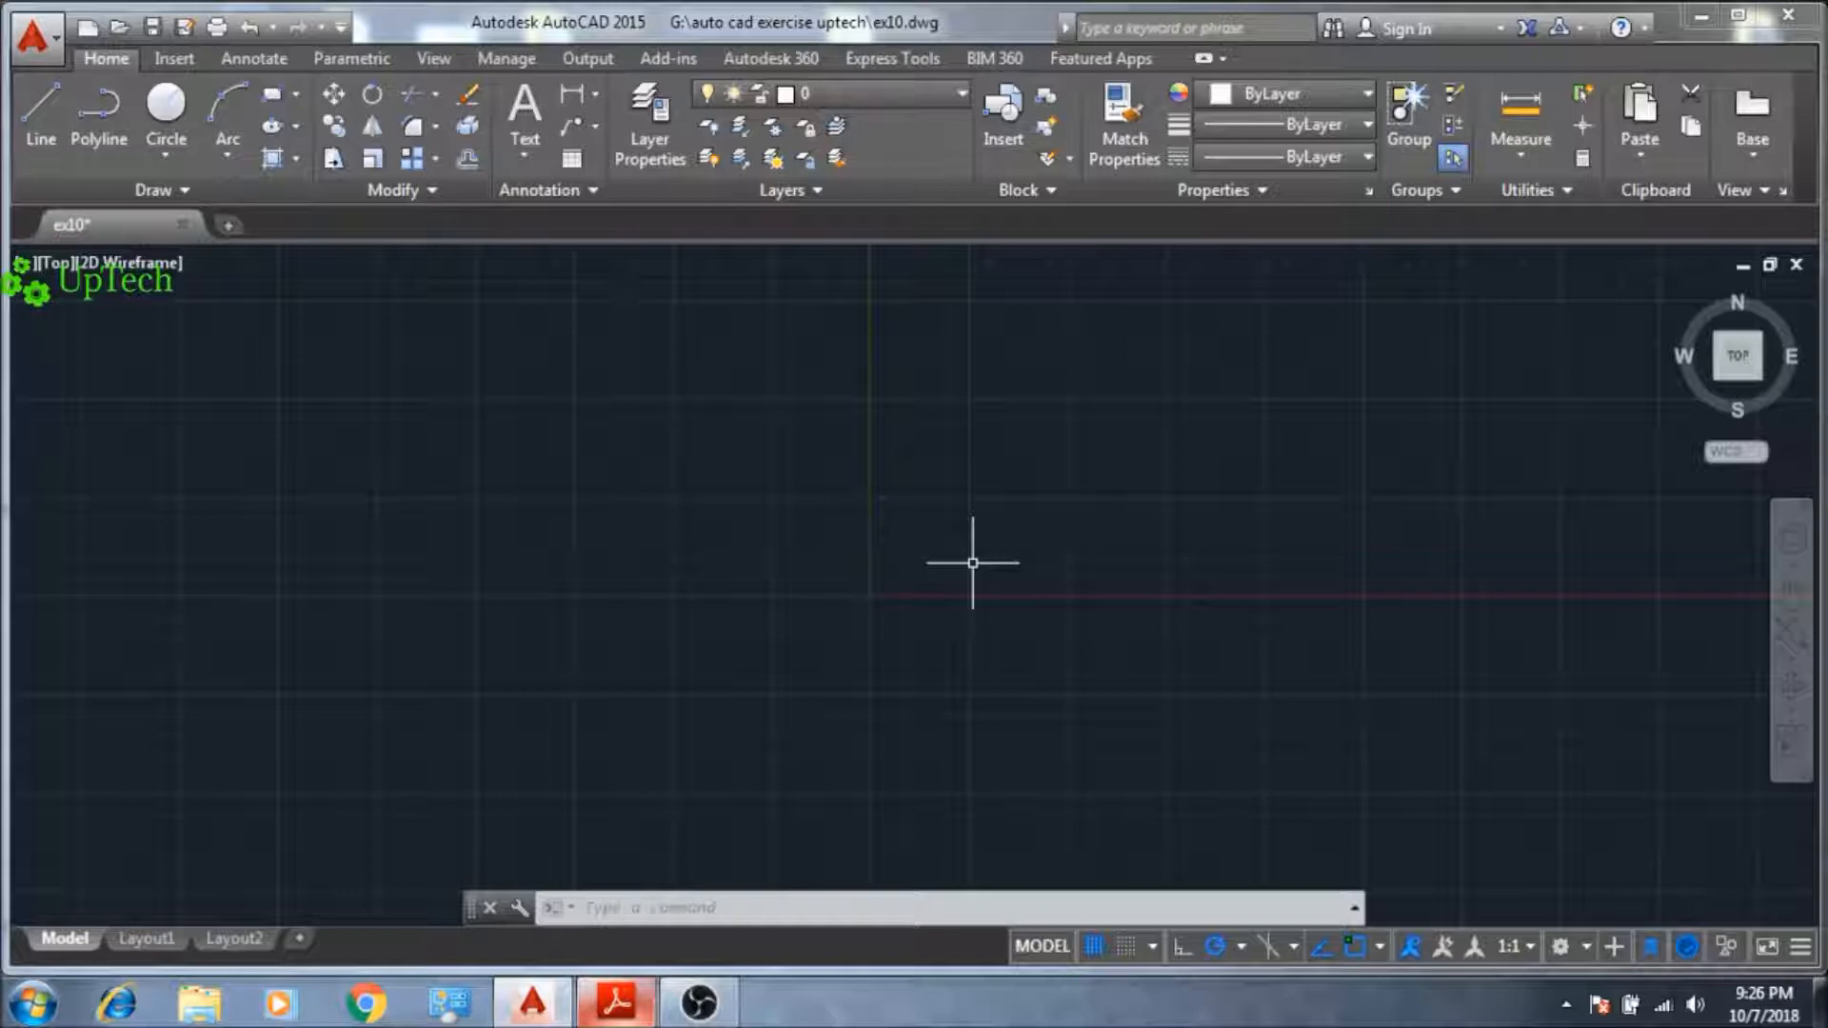
- Set the model space limits with the lower left corner at 0,0 and the upper right corner at 50,50
{"action": "type", "text": "LIMITS"}
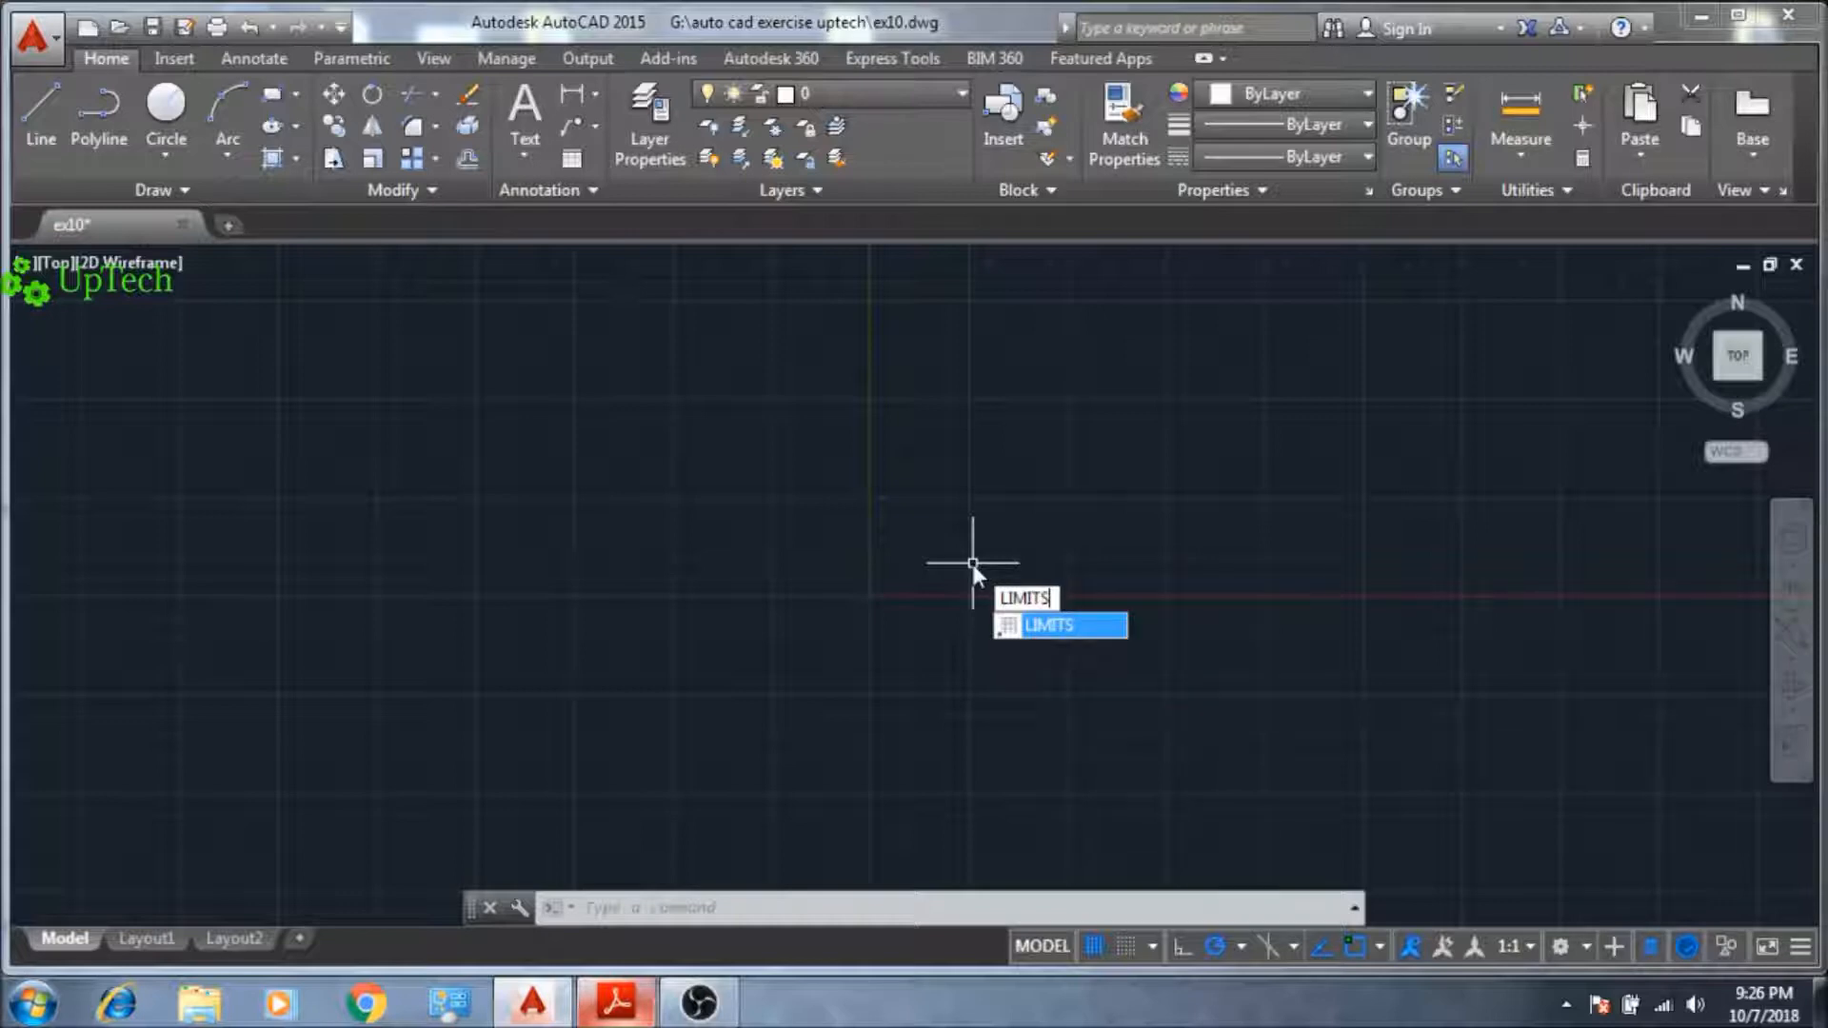
{"action": "key", "text": "Return"}
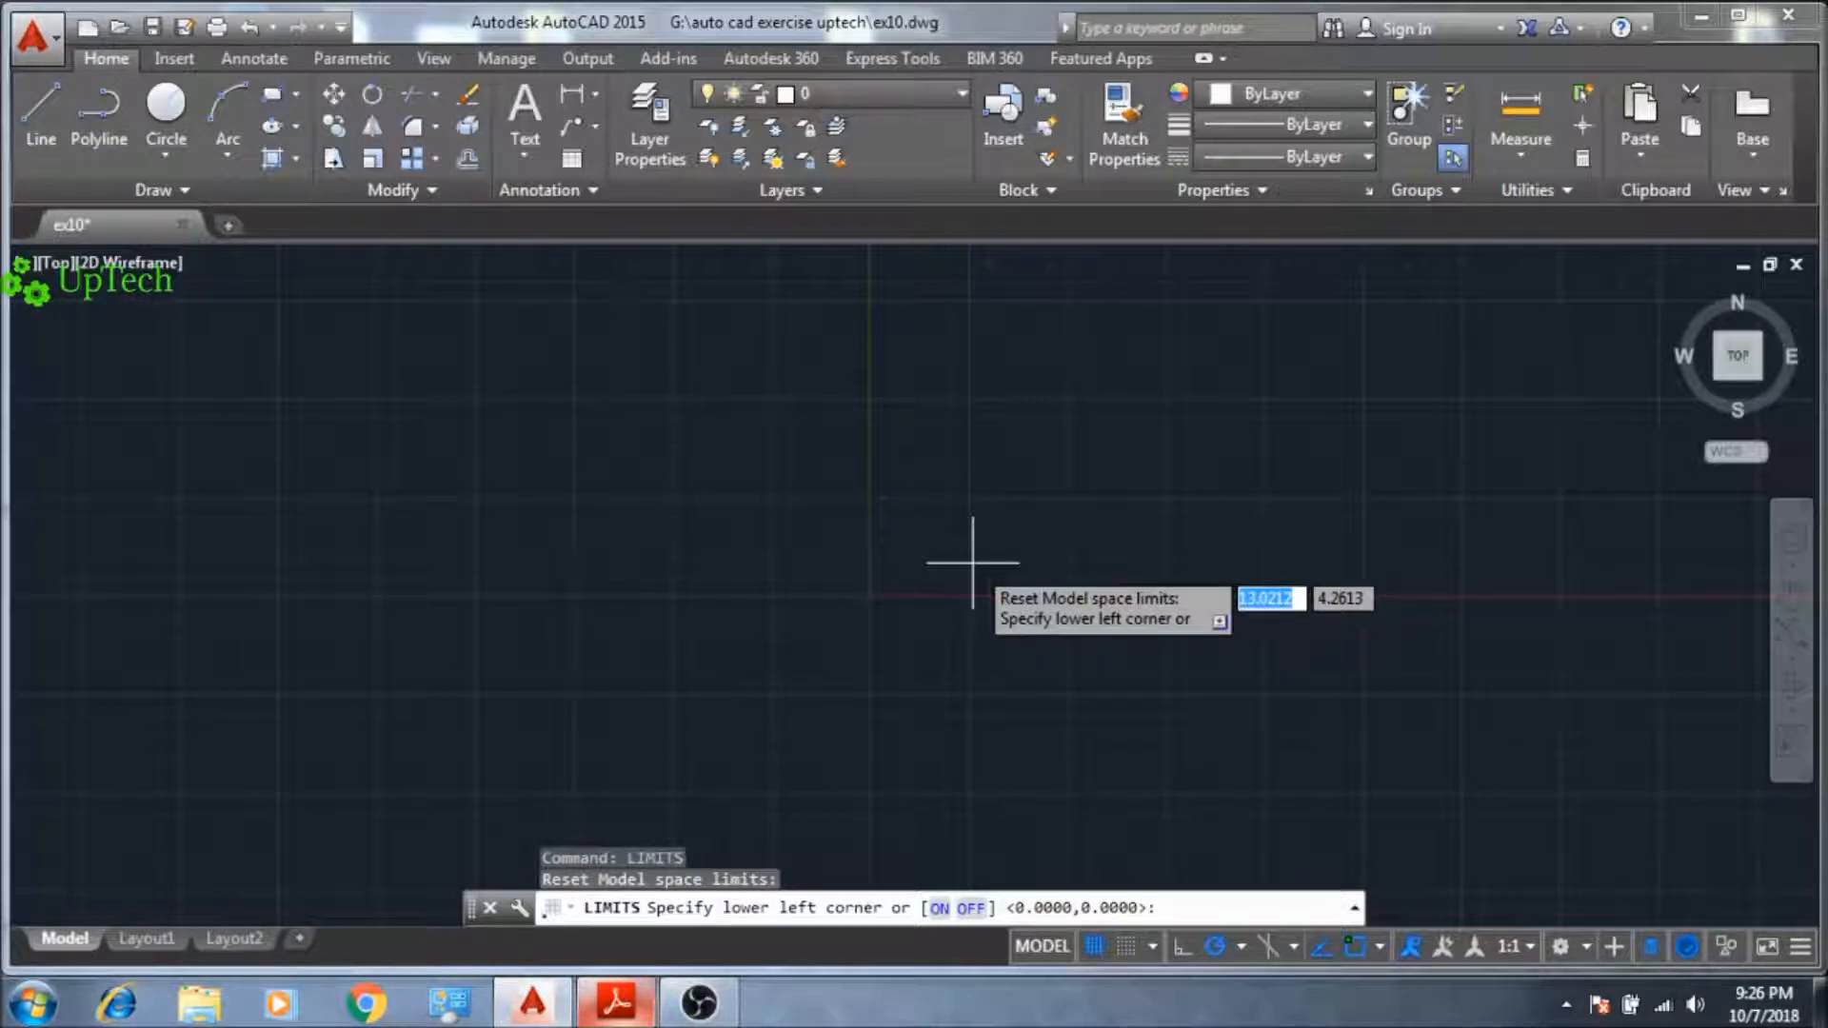
{"action": "type", "text": "0"}
{"action": "key", "text": "Tab"}
{"action": "type", "text": "0"}
{"action": "key", "text": "Return"}
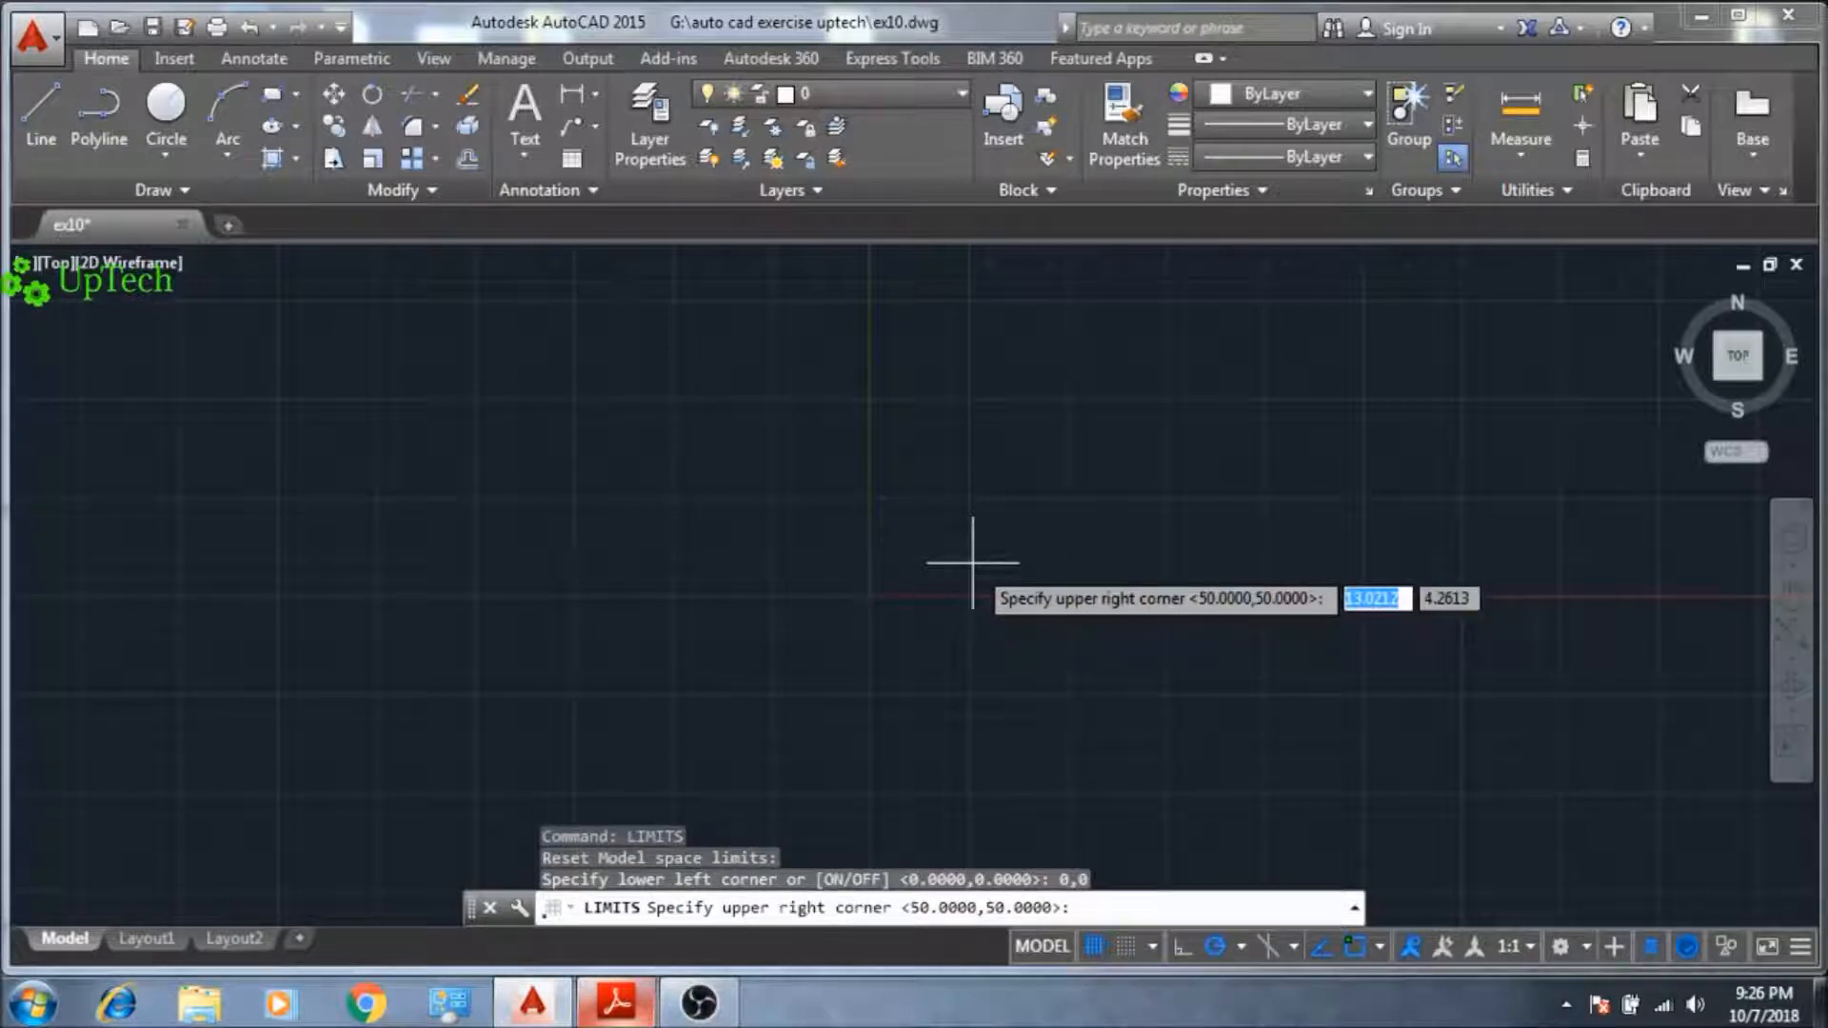
{"action": "type", "text": "50"}
{"action": "key", "text": "Tab"}
{"action": "type", "text": "50"}
{"action": "key", "text": "Return"}
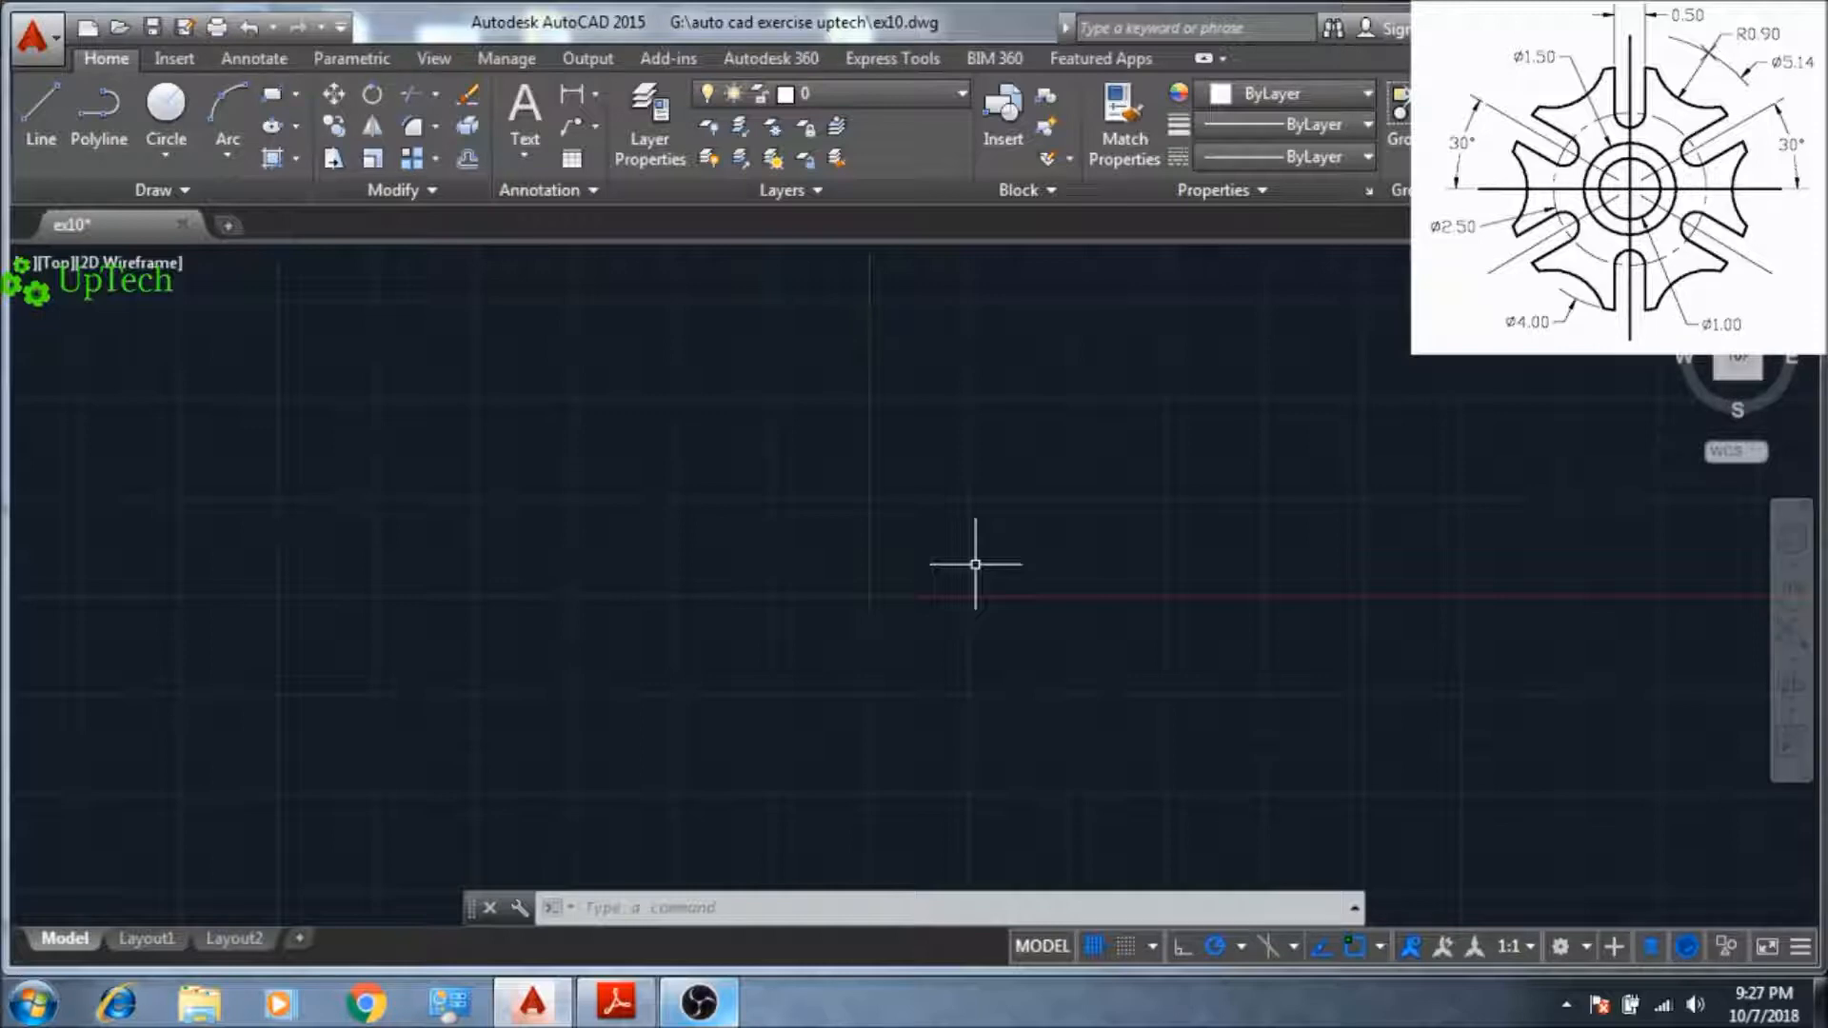
- Draw a circle of diameter 10 centred at the origin 0,0
{"action": "type", "text": "c"}
{"action": "key", "text": "Return"}
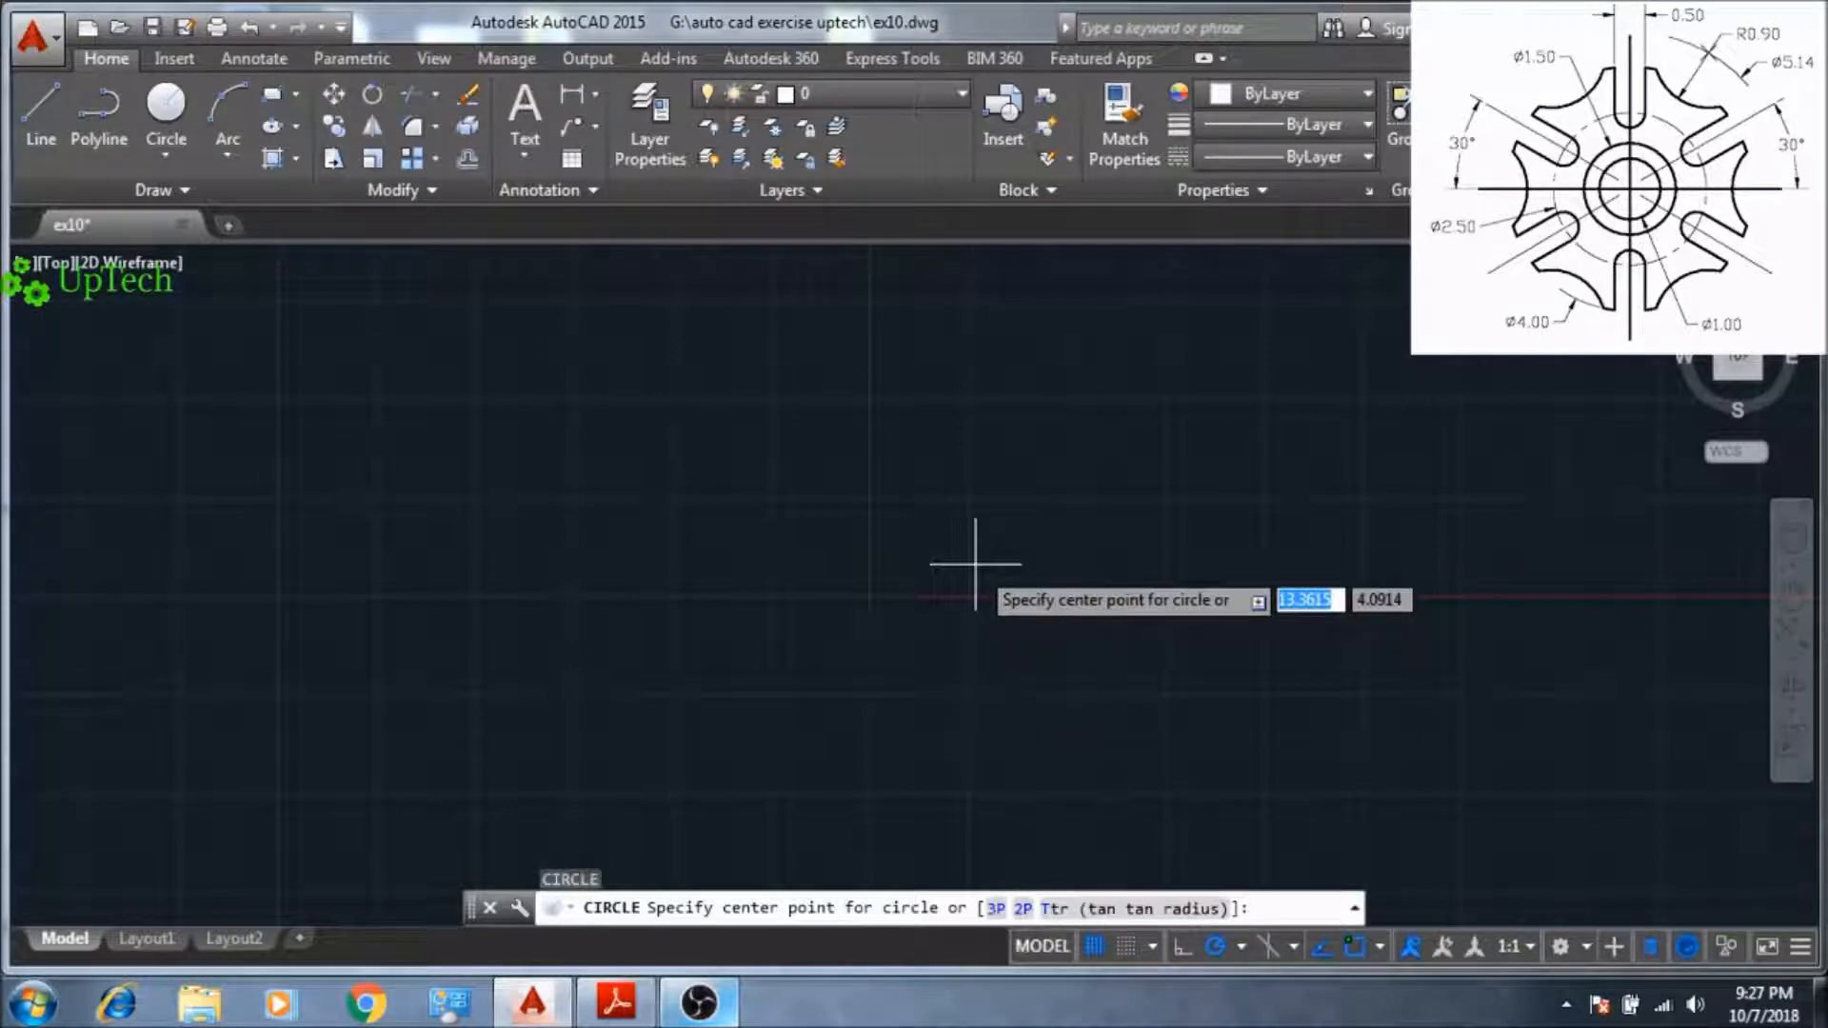
{"action": "type", "text": "0,0"}
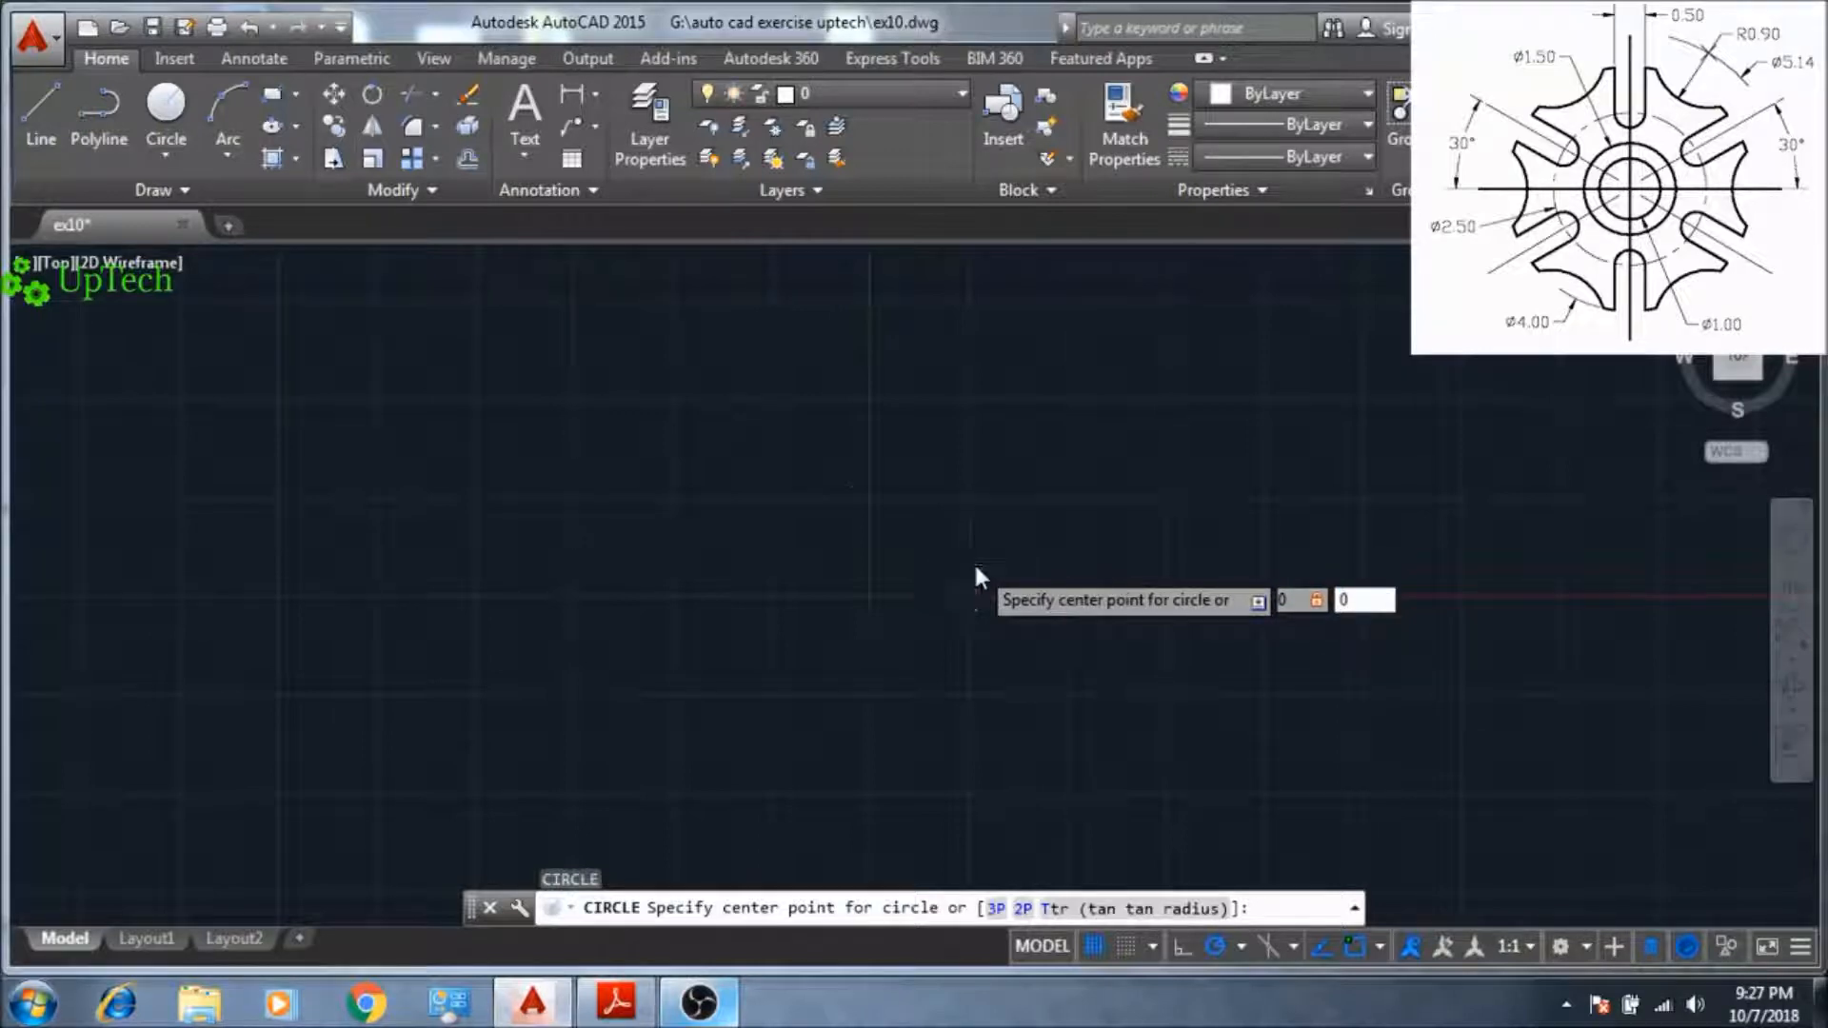
{"action": "key", "text": "Return"}
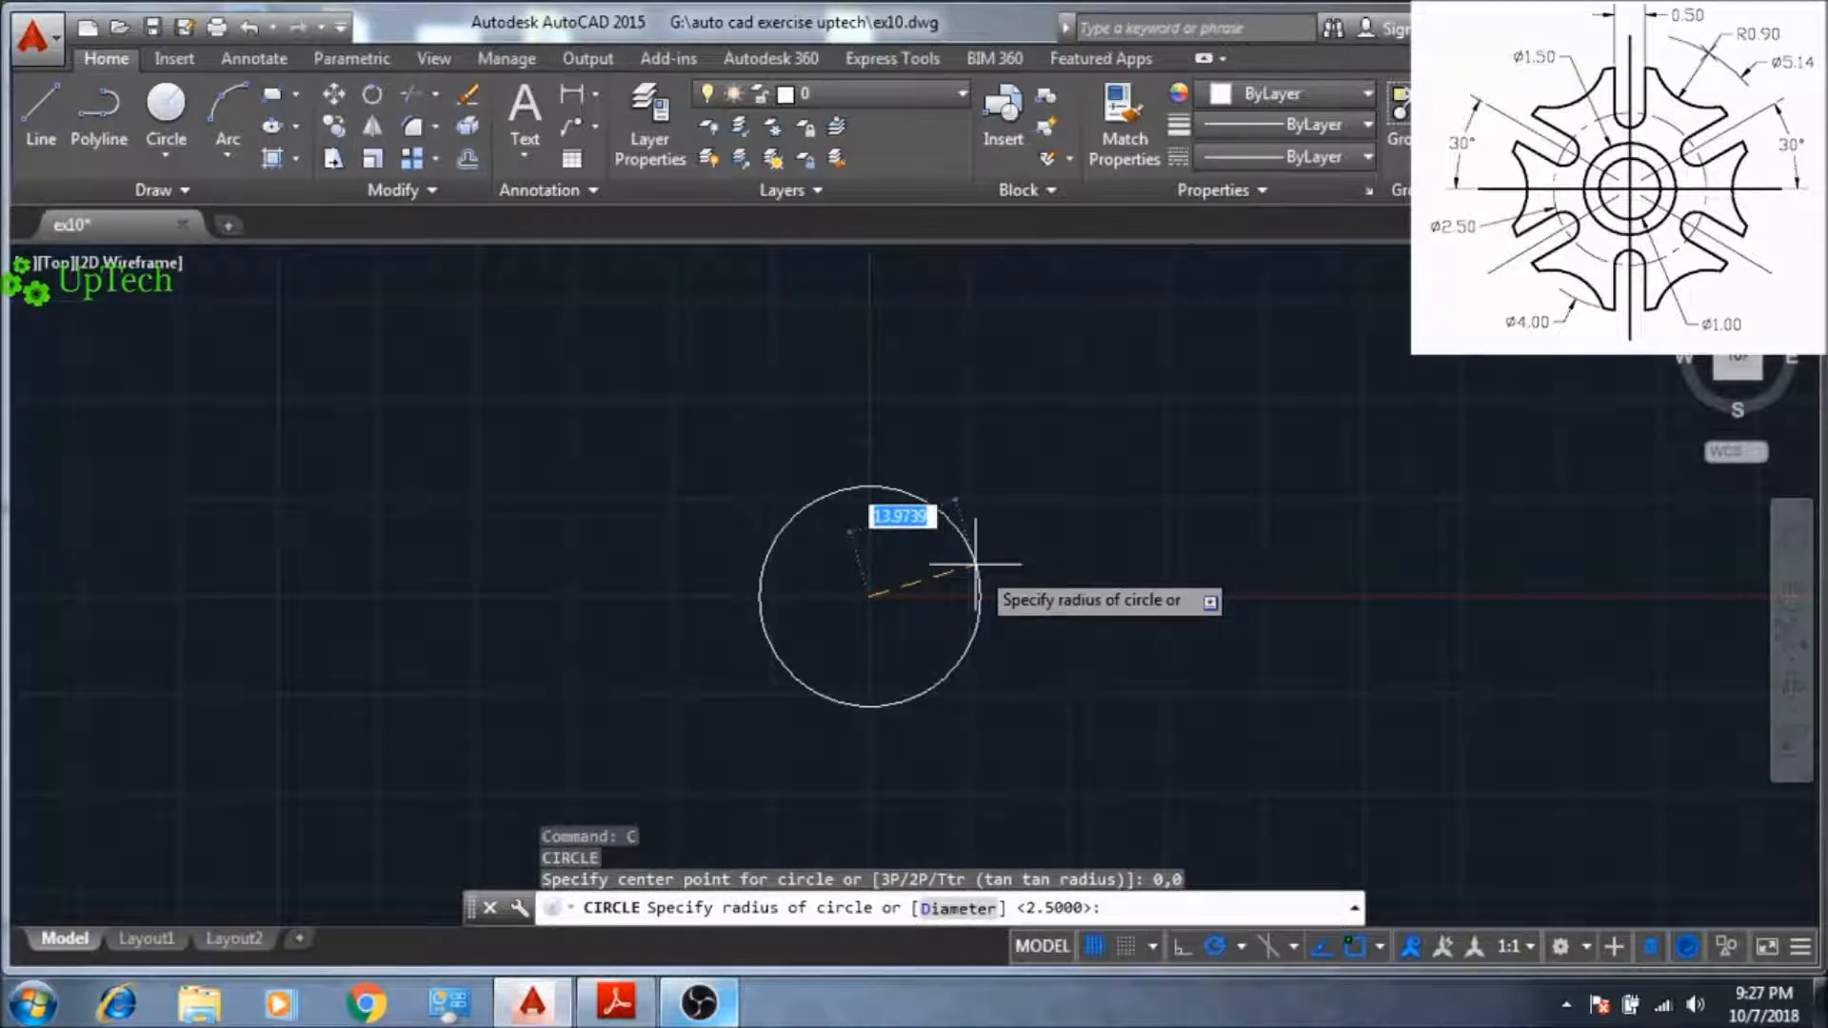
{"action": "type", "text": "d"}
{"action": "key", "text": "Return"}
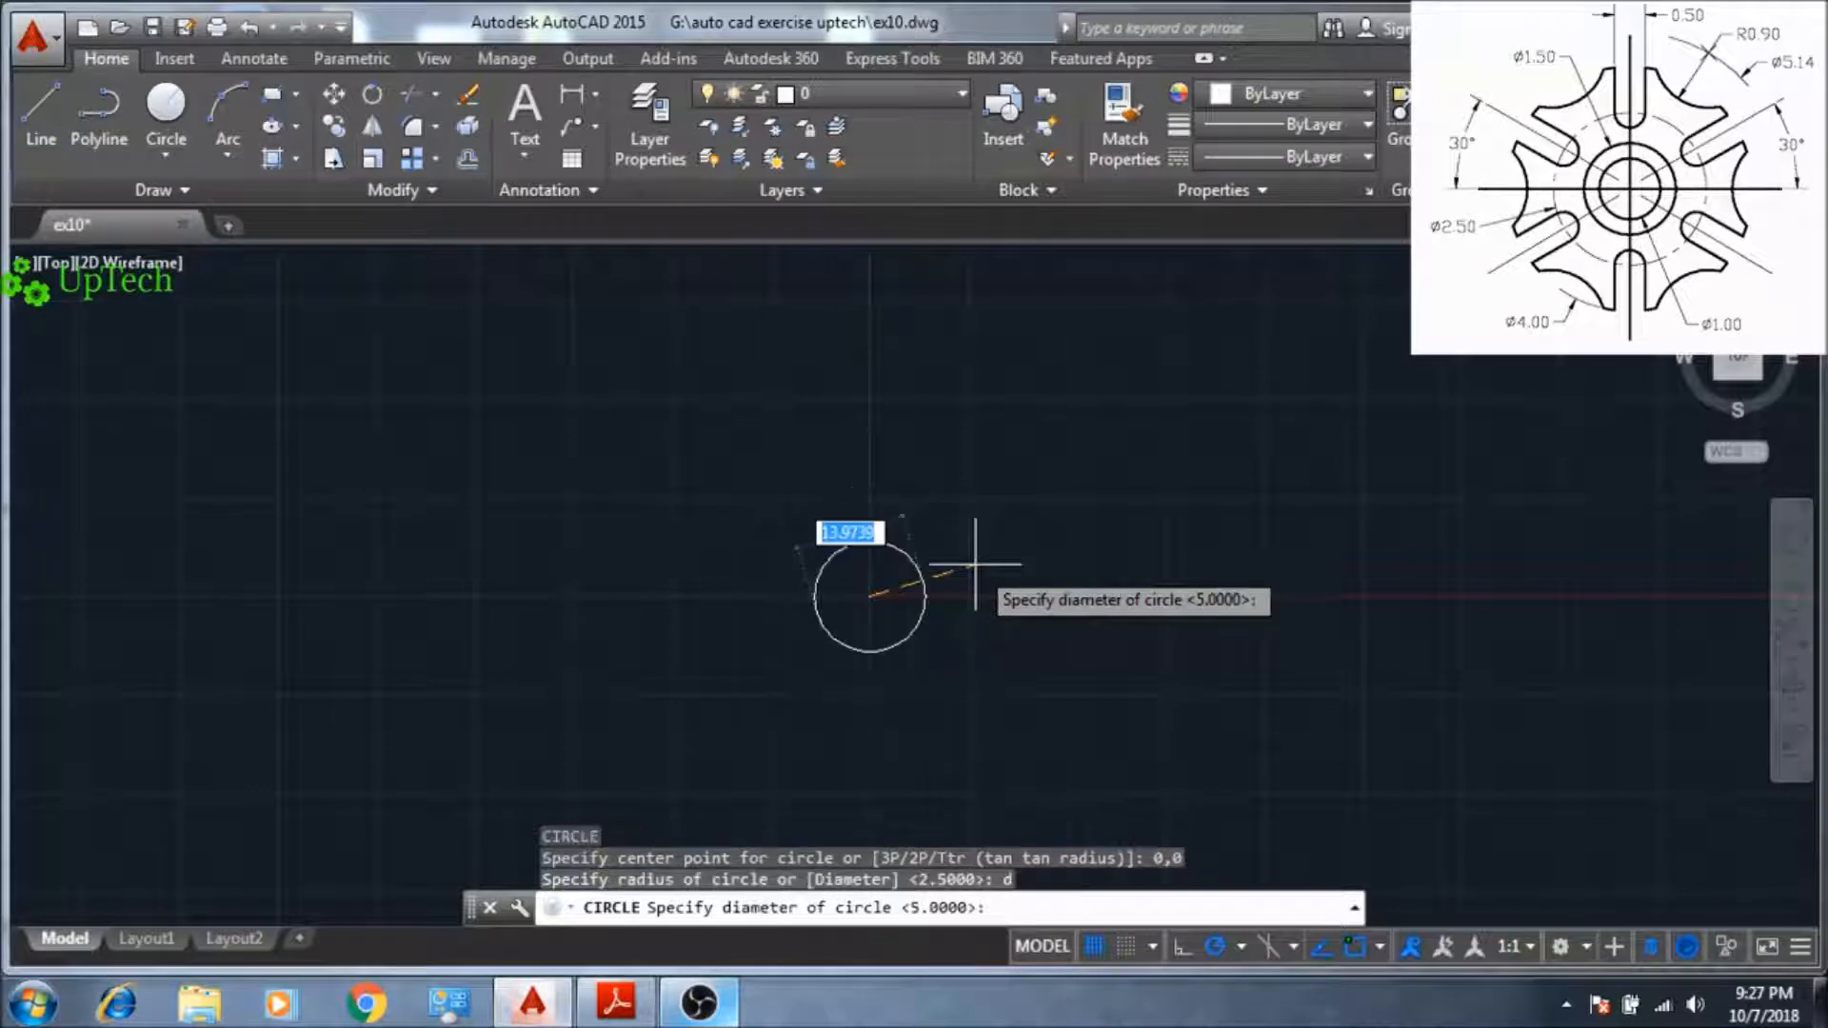
{"action": "type", "text": "10"}
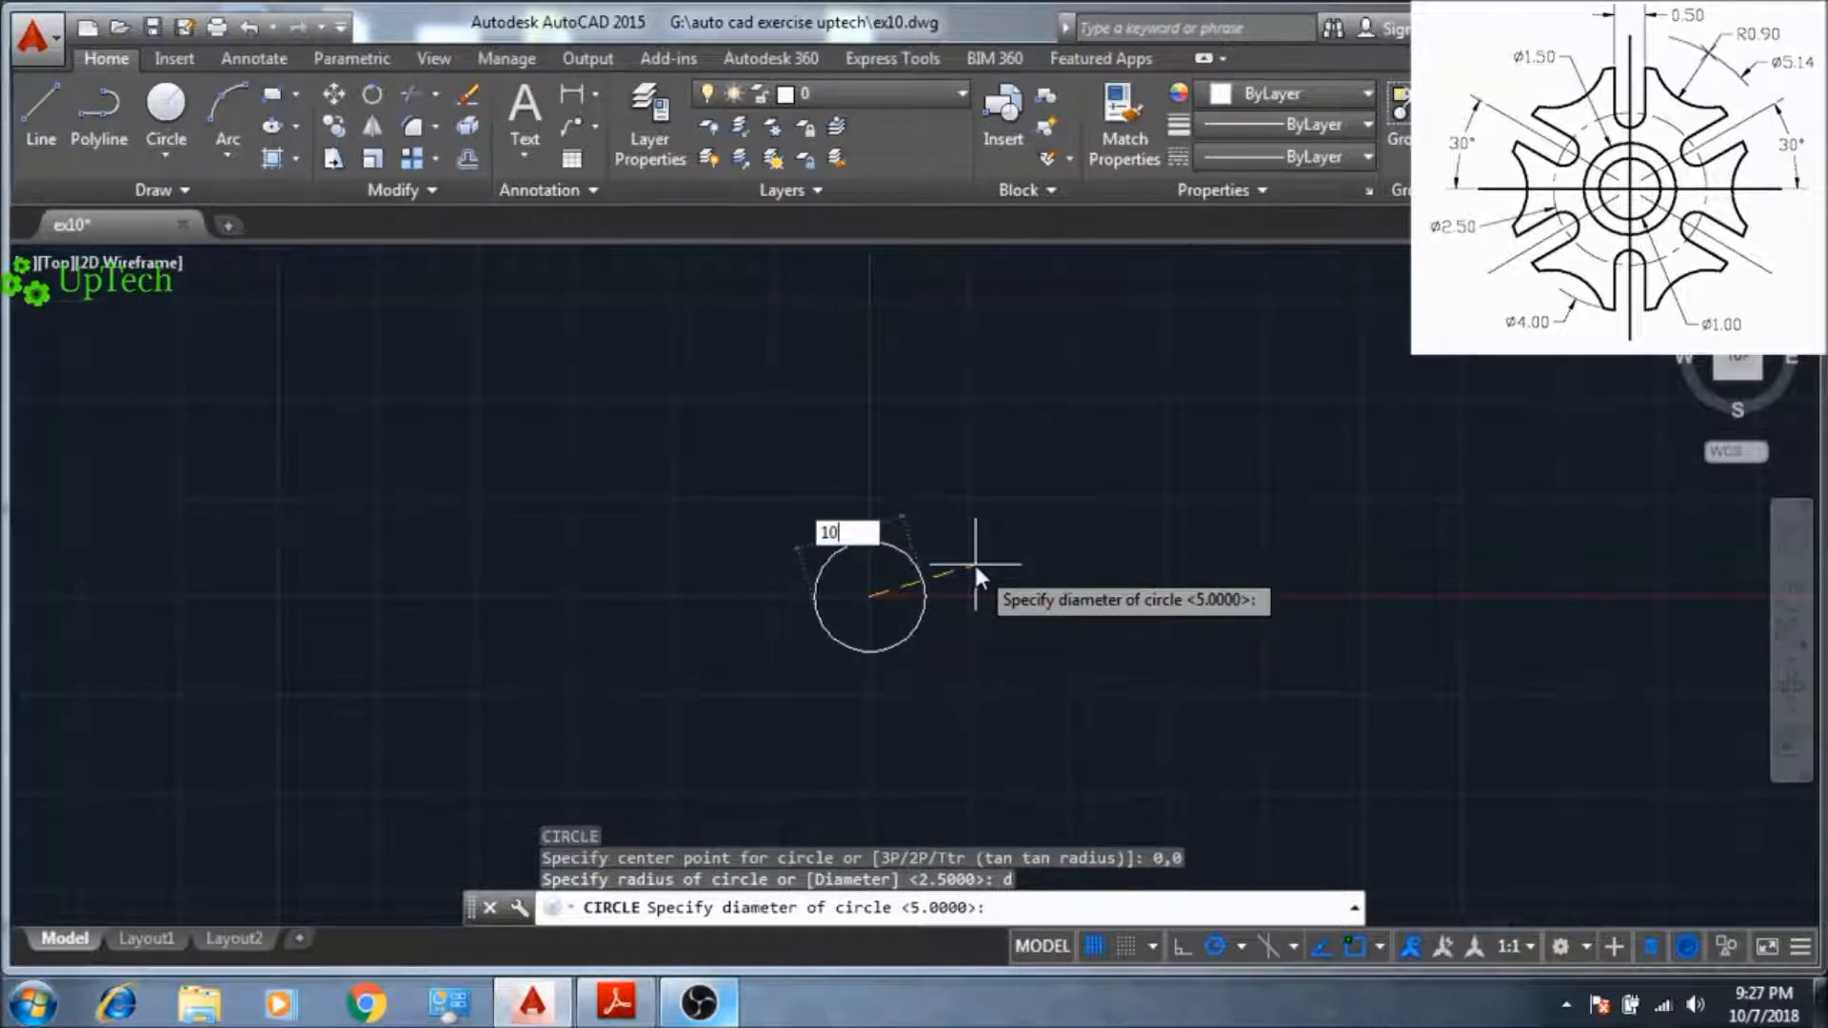
{"action": "key", "text": "Return"}
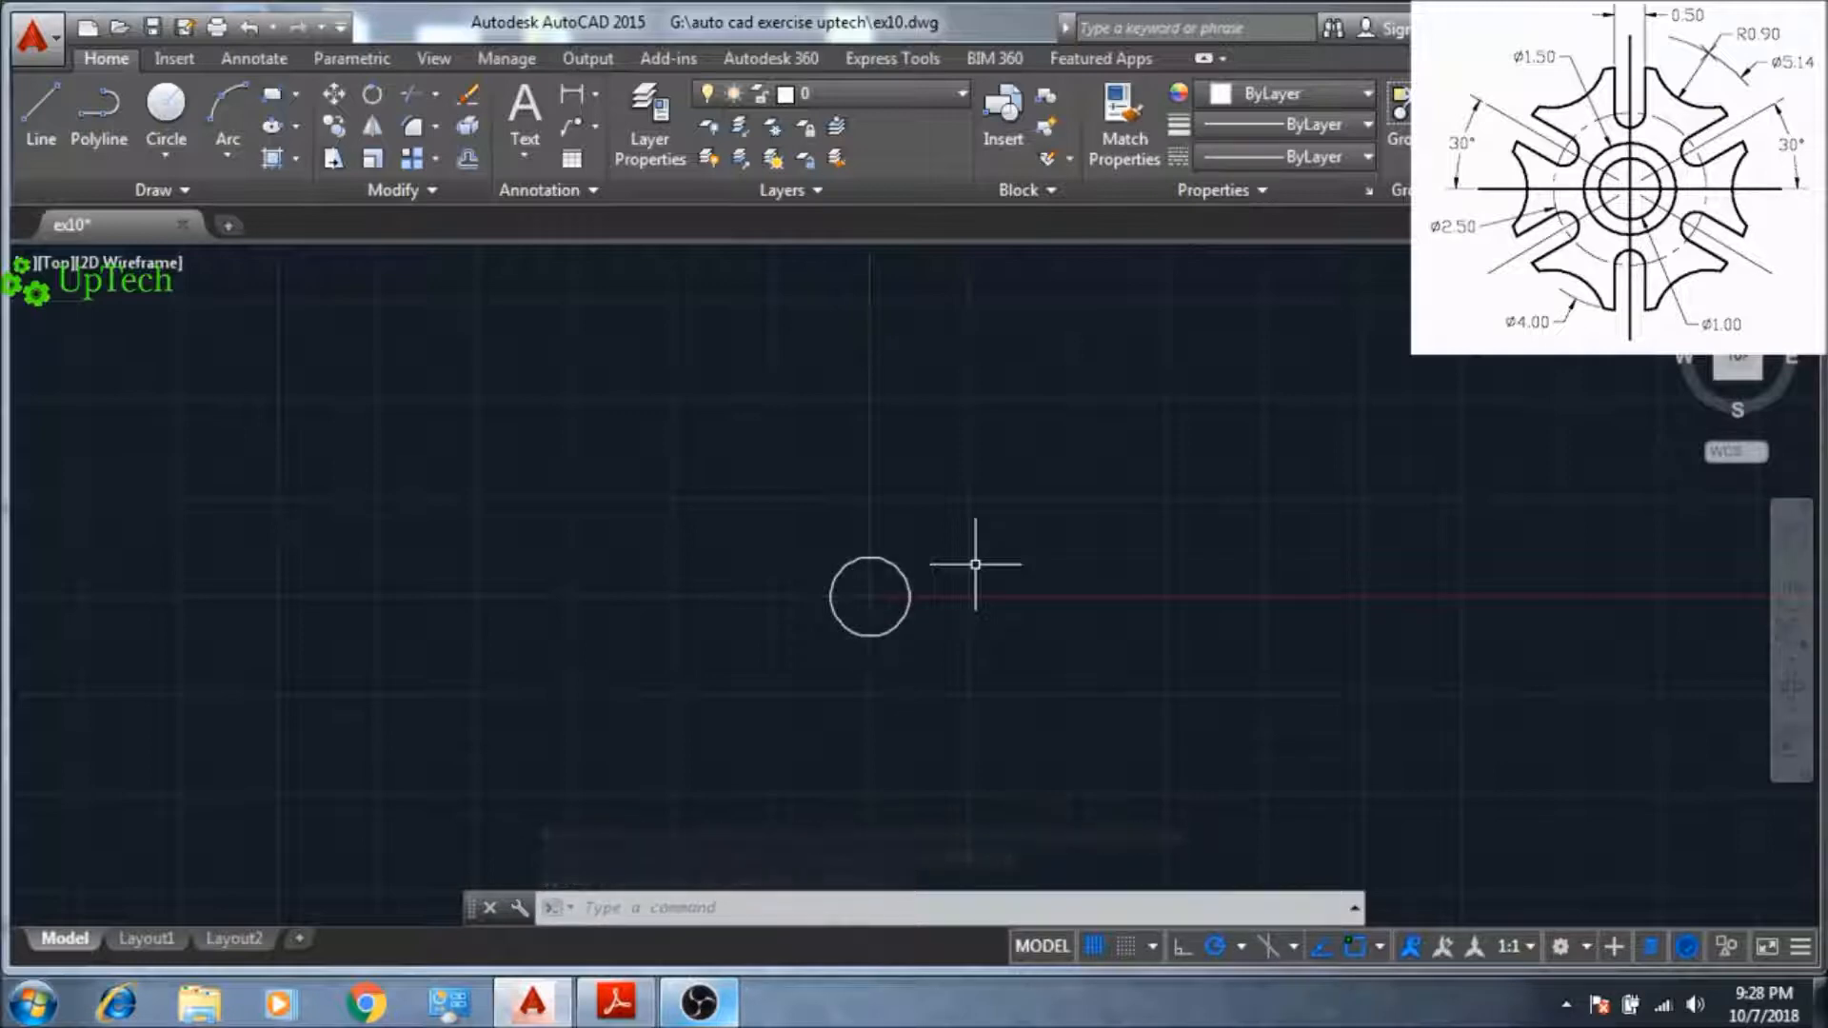
- Draw a second, concentric circle of diameter 15 centred at 0,0
{"action": "key", "text": "Return"}
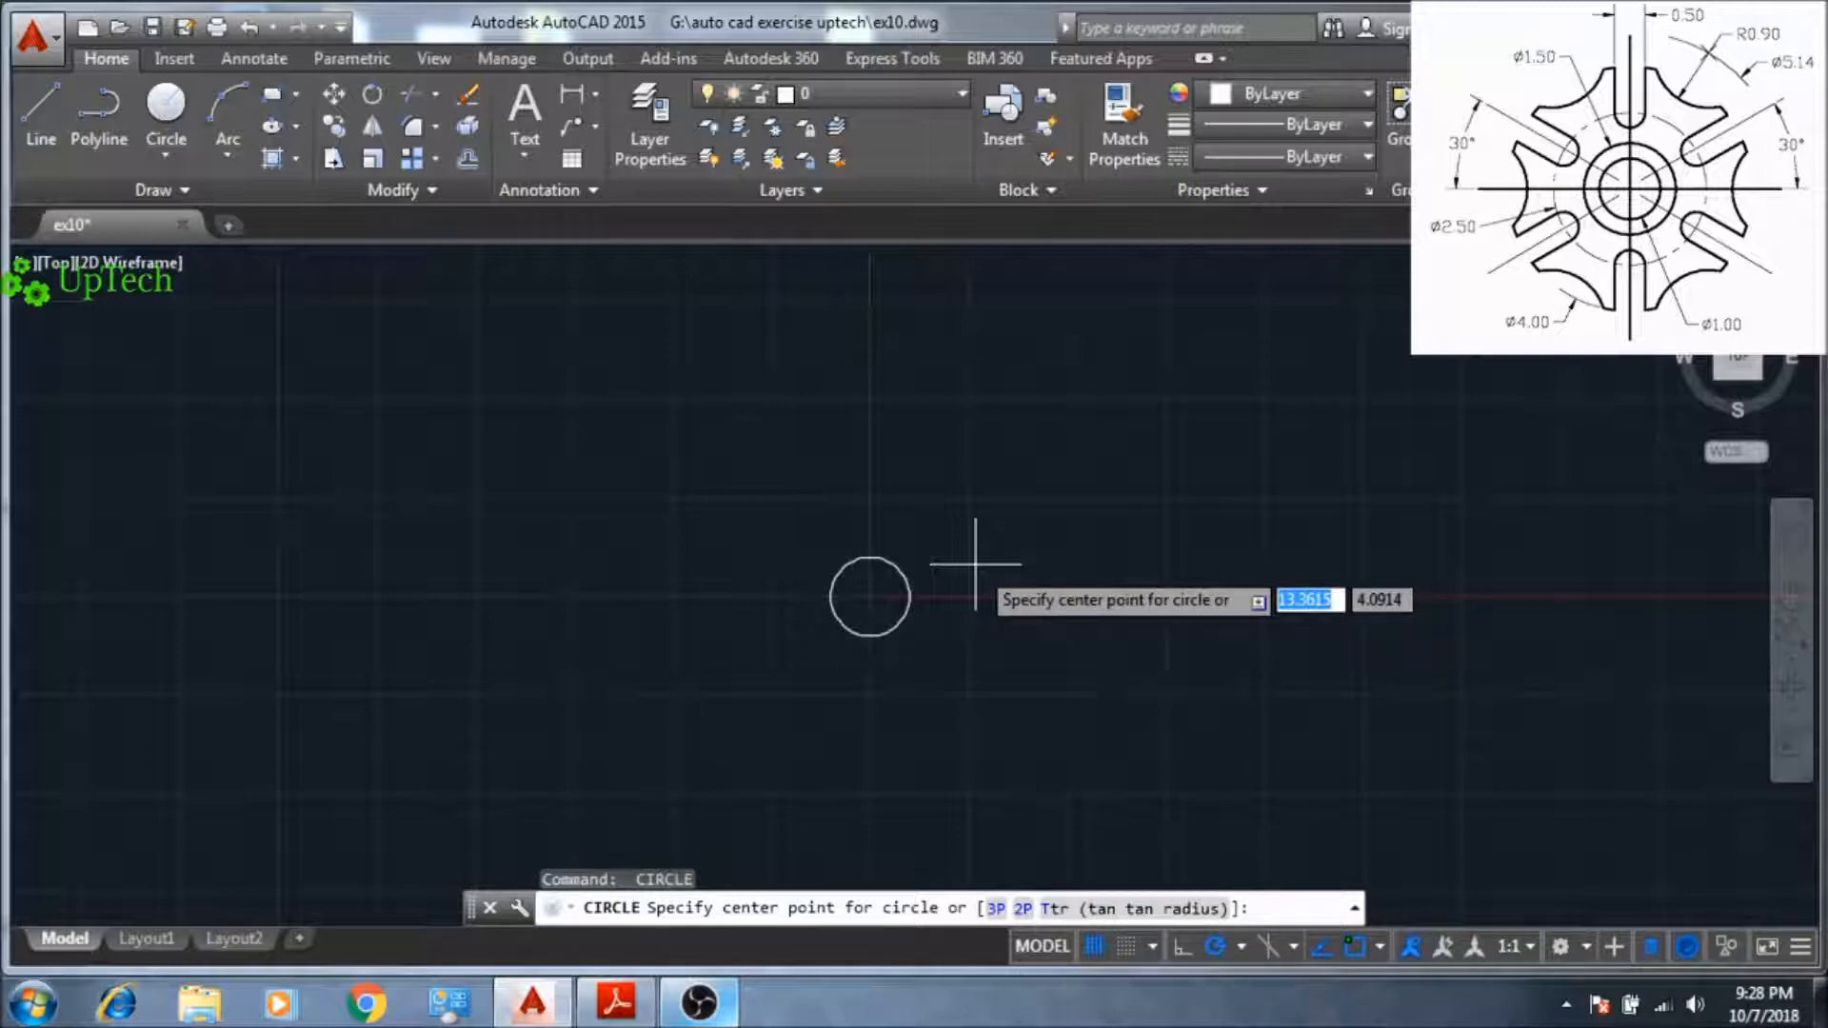
{"action": "type", "text": "0,0"}
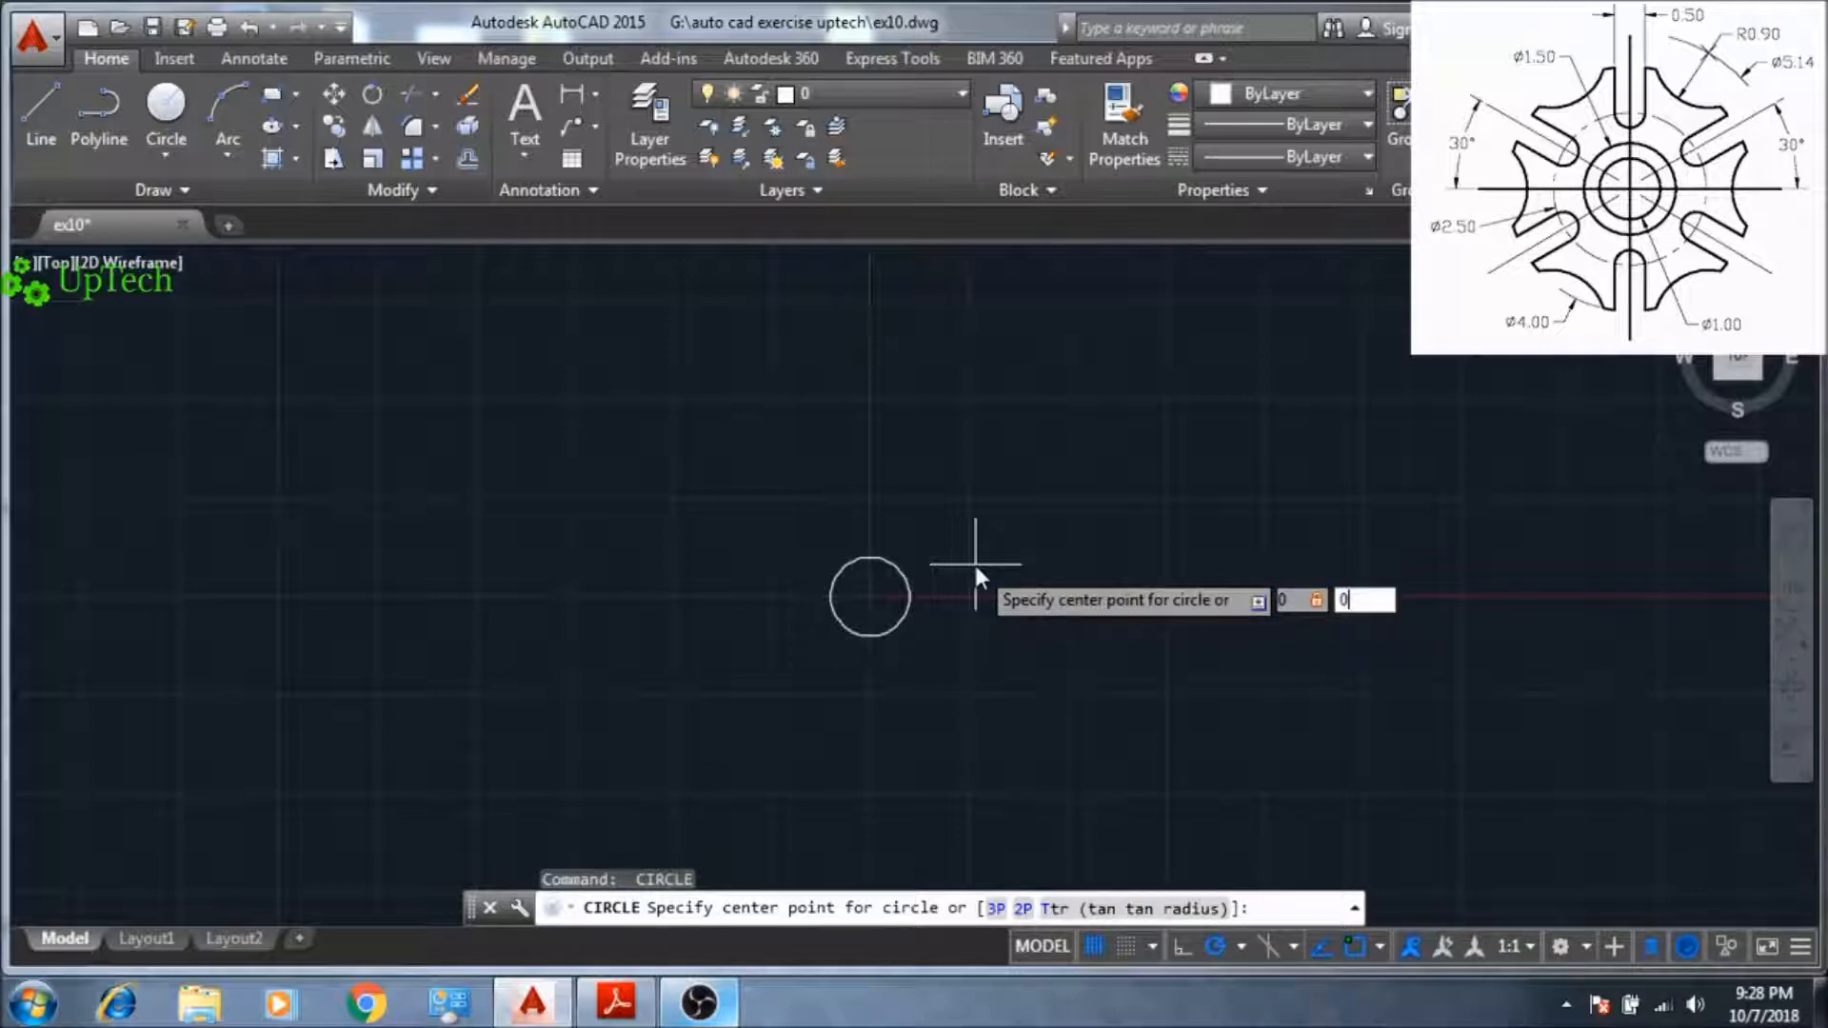
{"action": "key", "text": "Return"}
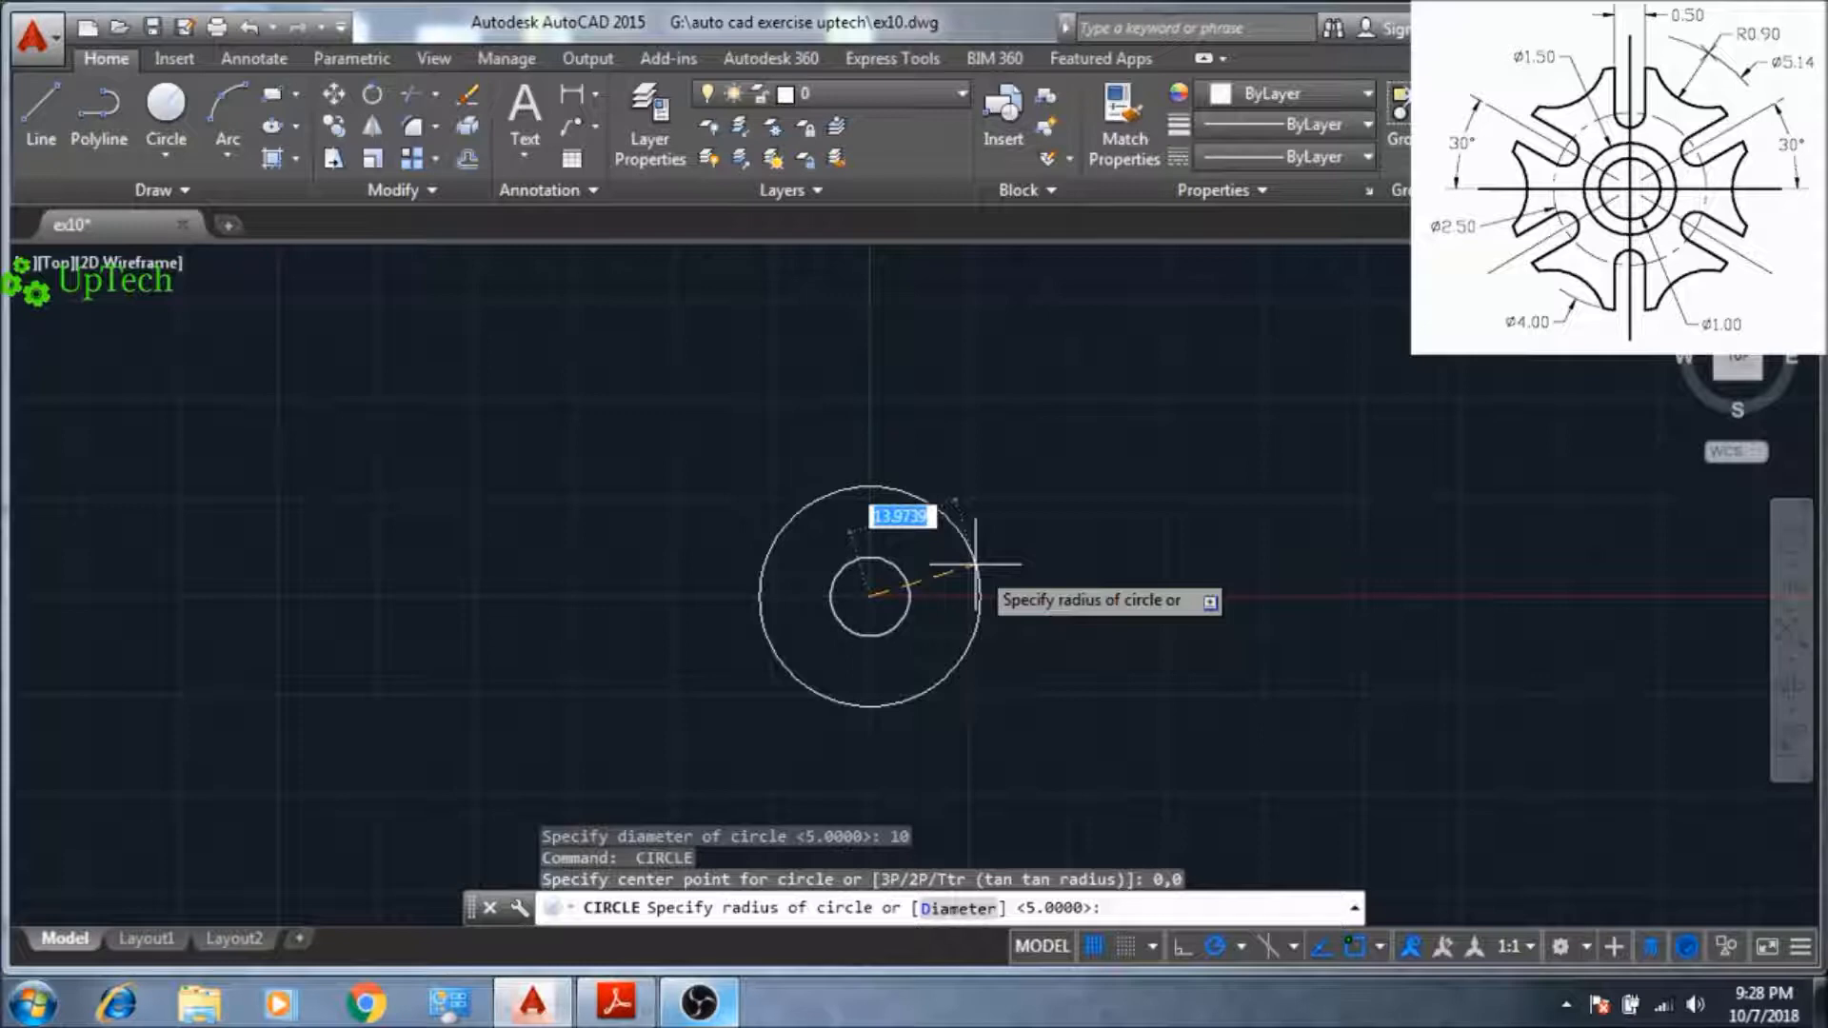
{"action": "type", "text": "d"}
{"action": "key", "text": "Return"}
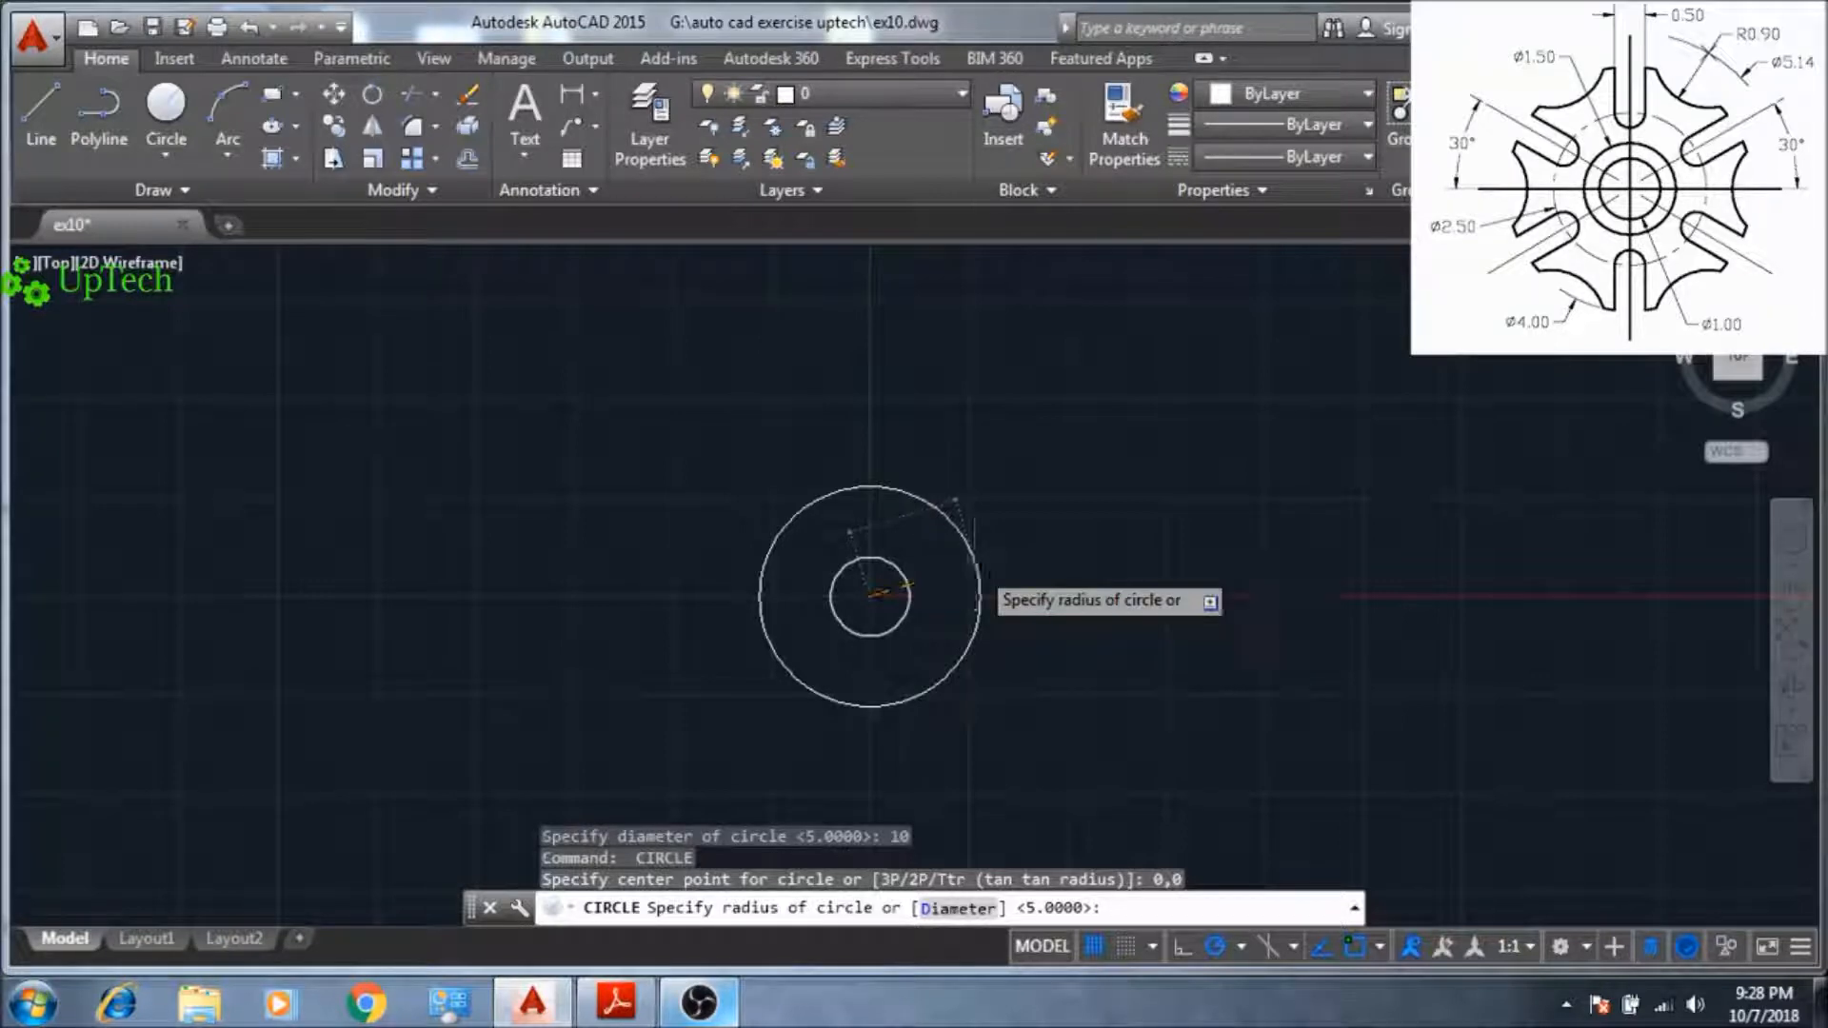
{"action": "type", "text": "15"}
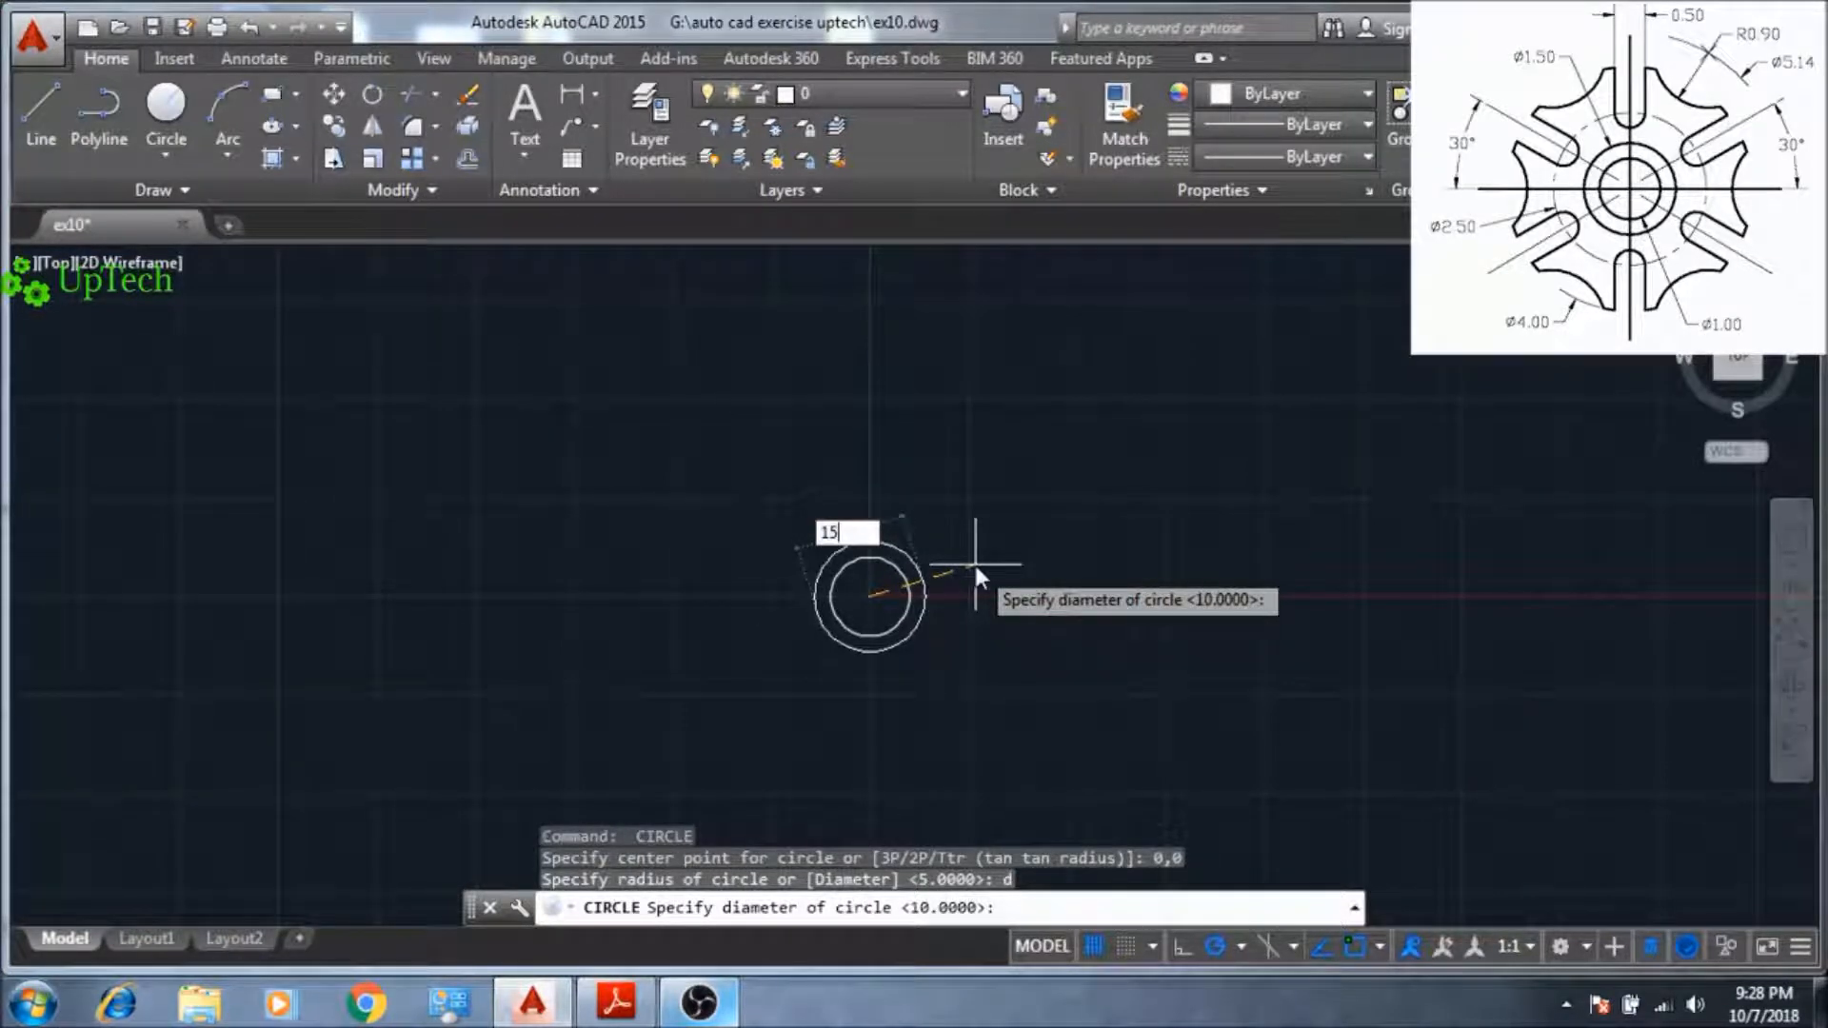
{"action": "key", "text": "Return"}
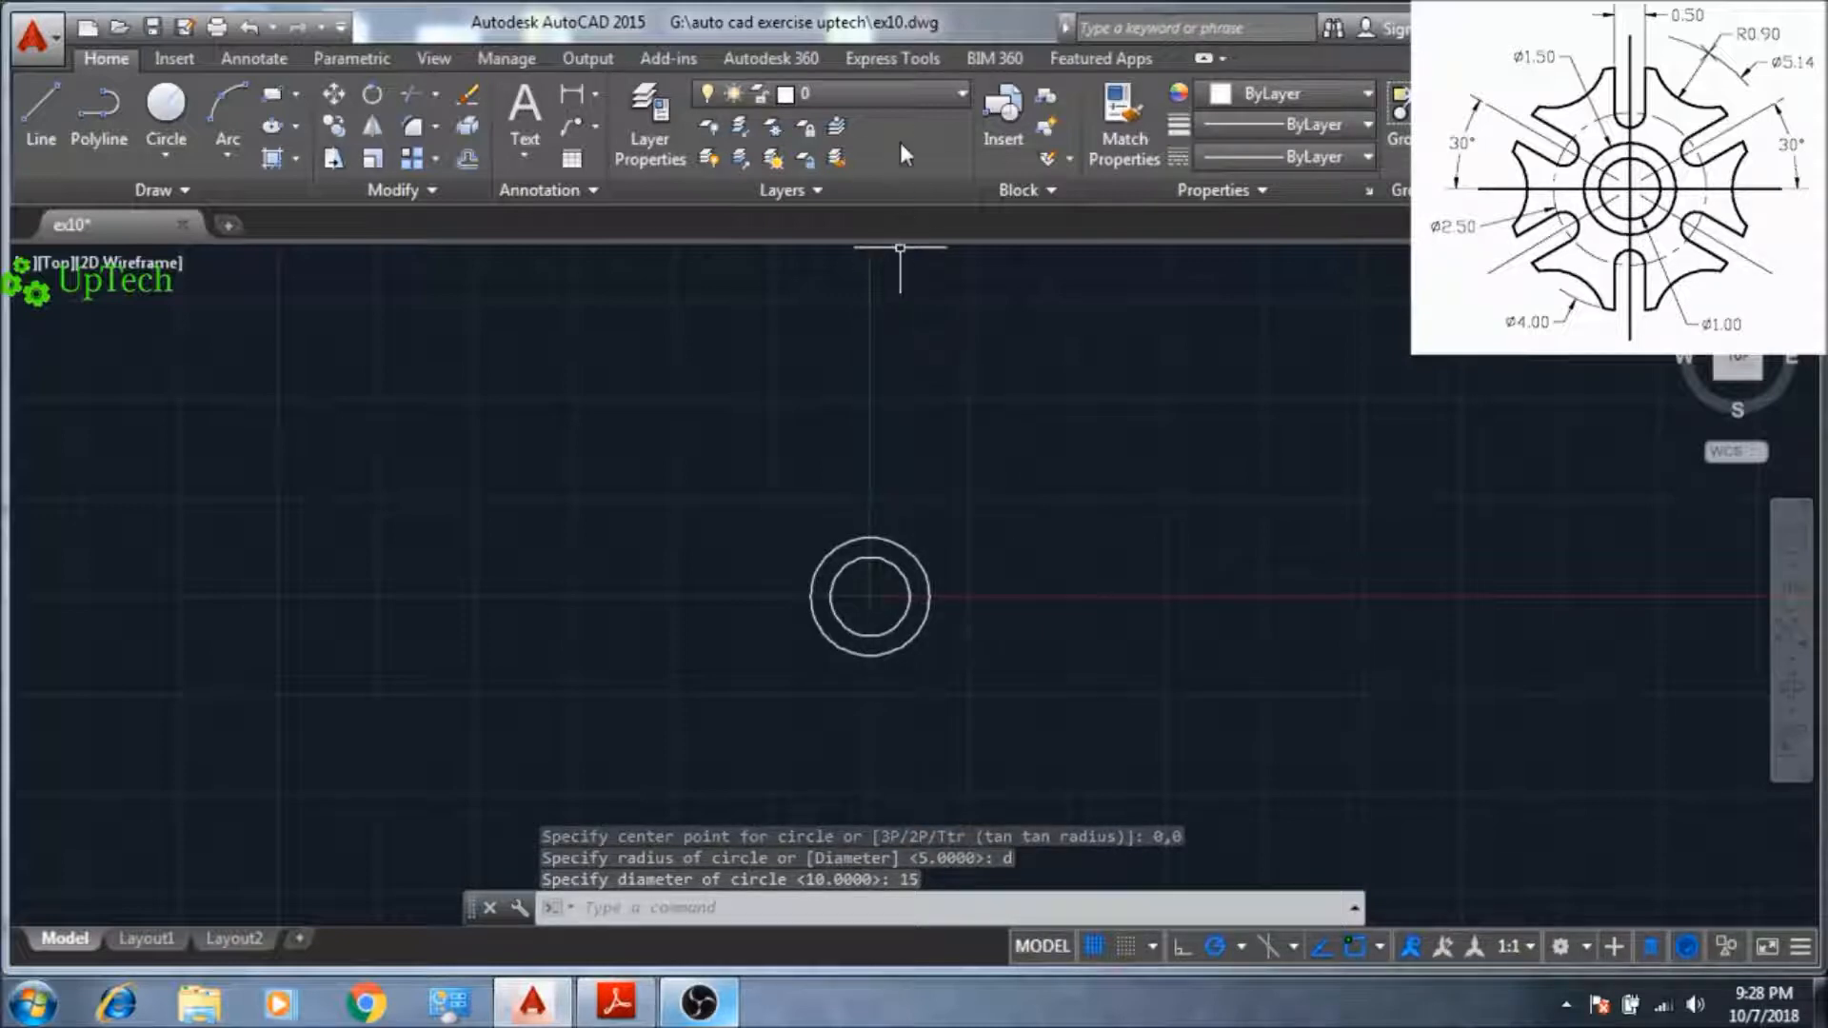
- Make the center line layer current and draw a vertical line about 40 units long upward from the circles' centre
{"action": "left_click", "coordinate": [900, 94]}
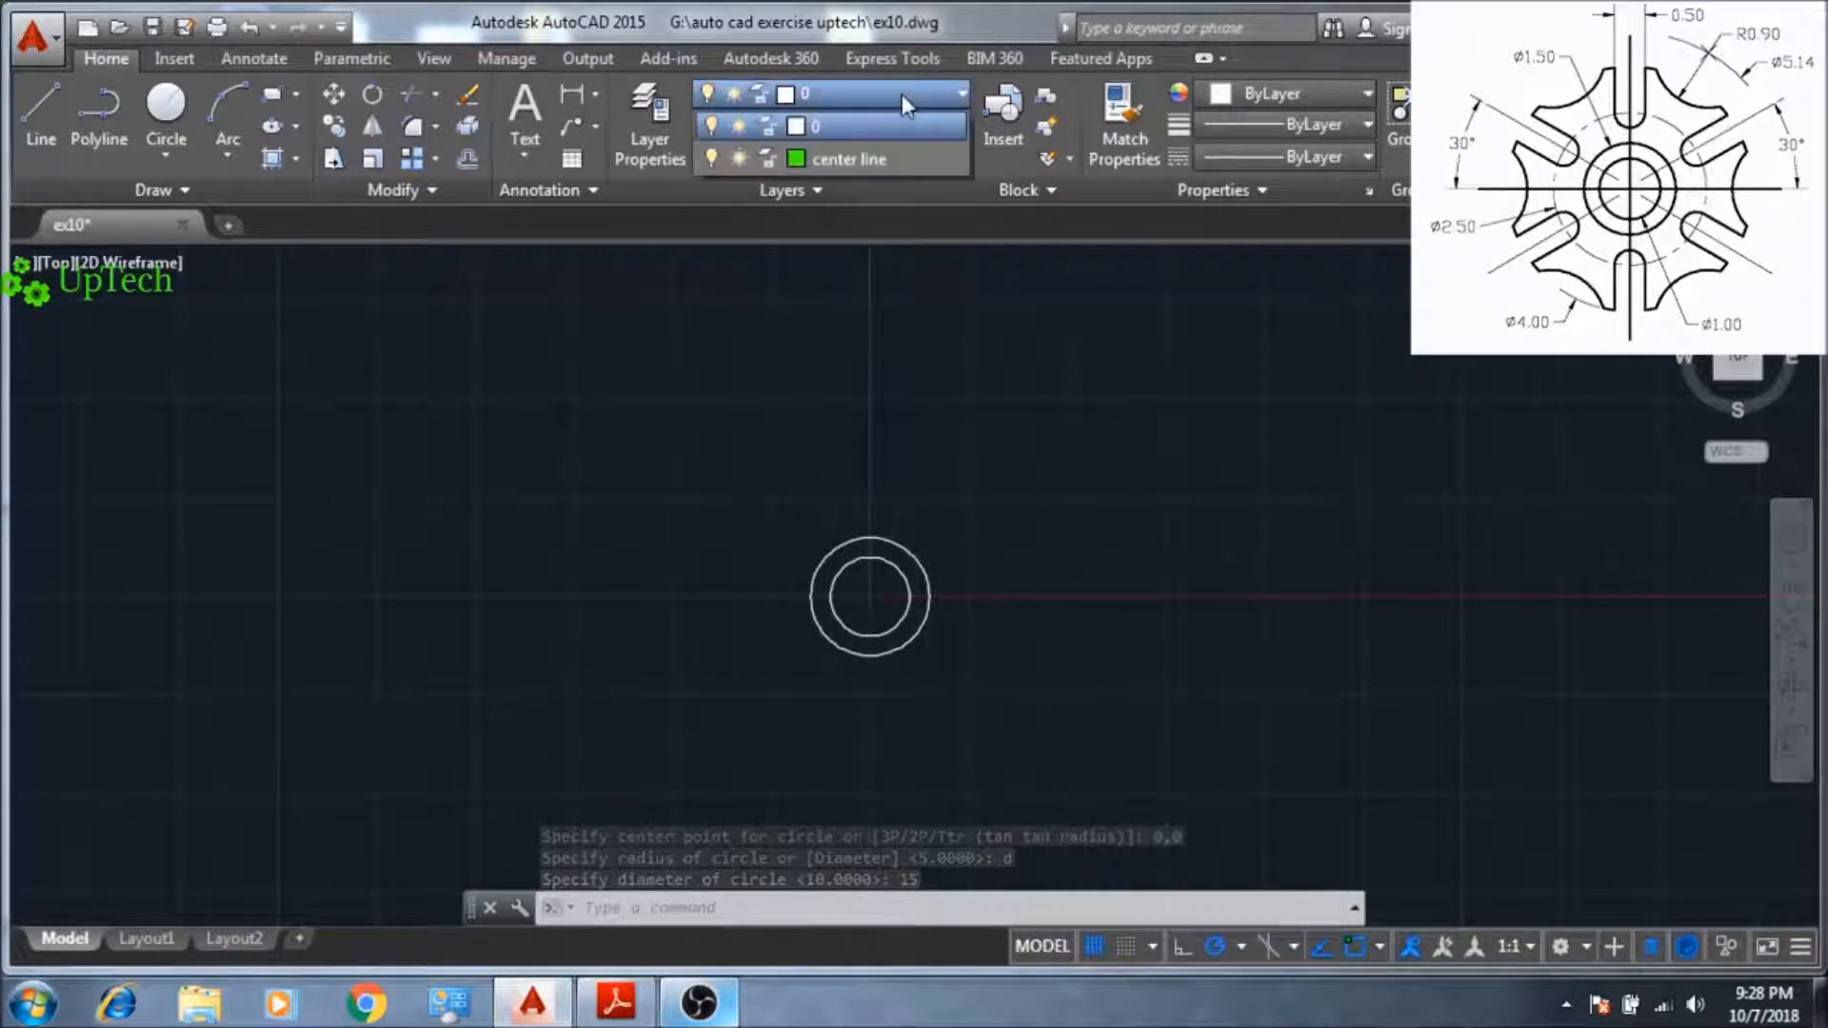
{"action": "left_click", "coordinate": [900, 162]}
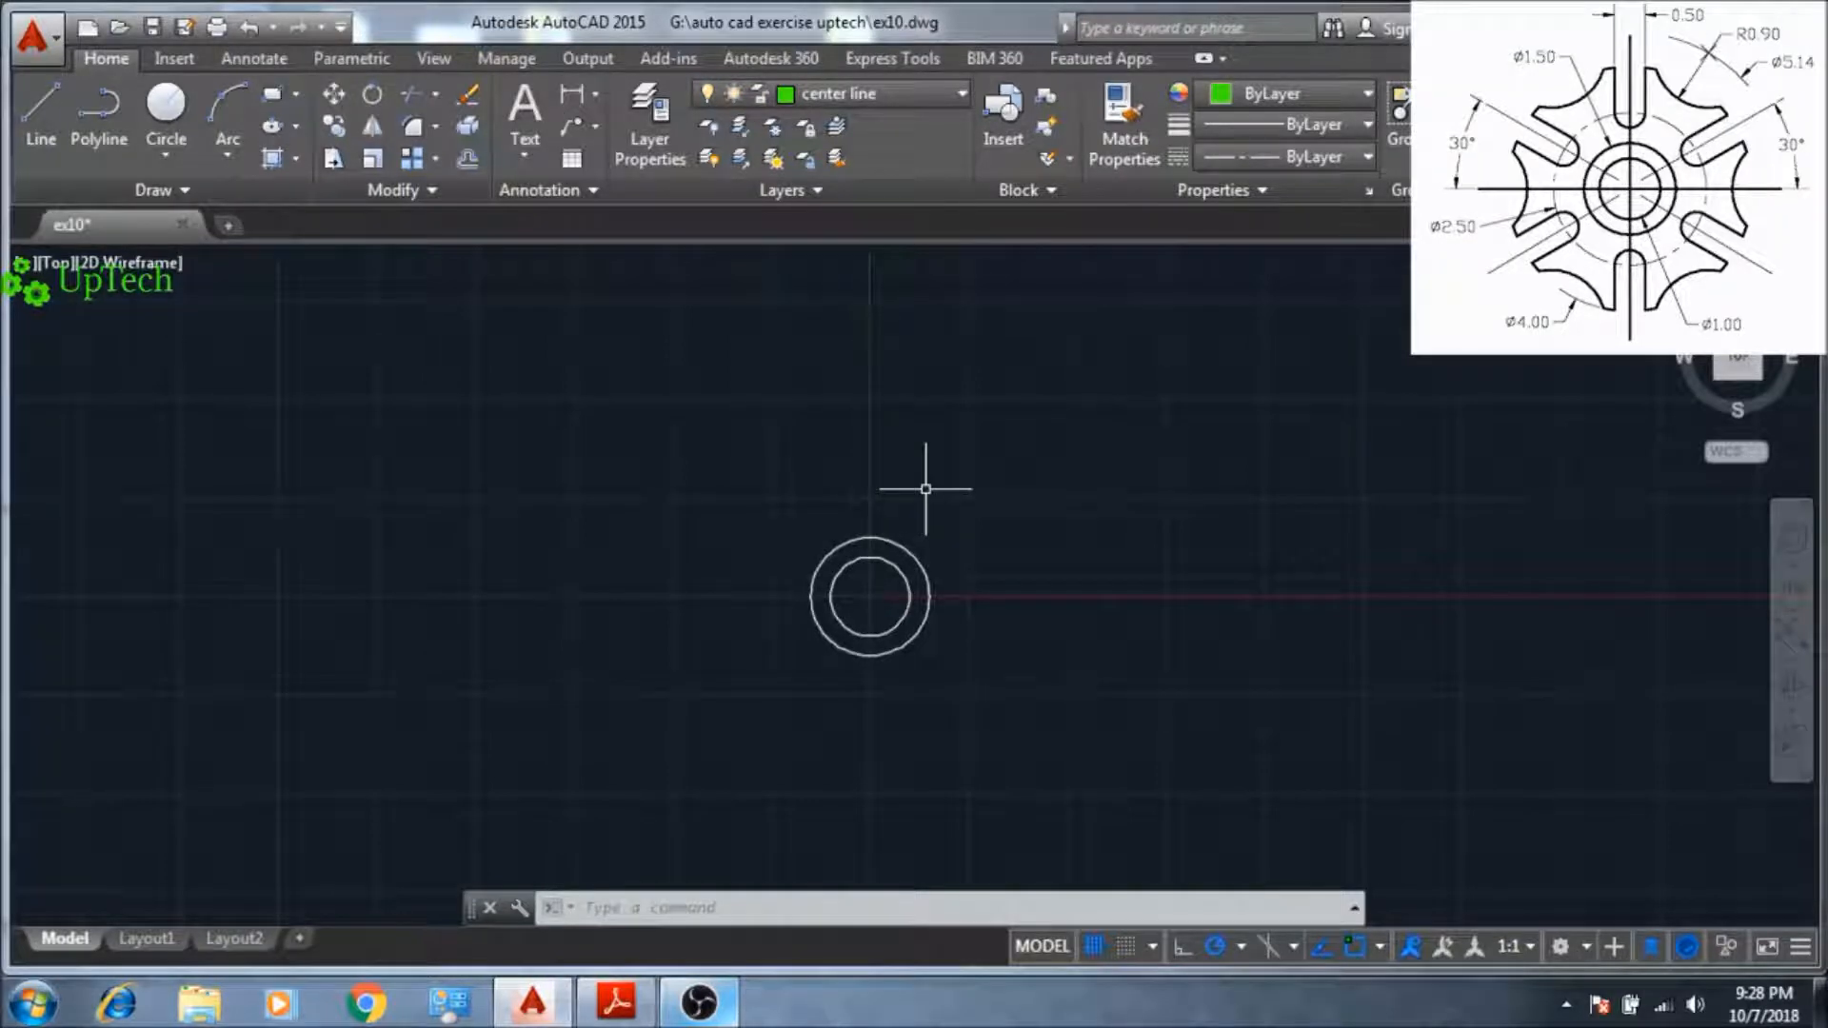
{"action": "type", "text": "l"}
{"action": "key", "text": "Return"}
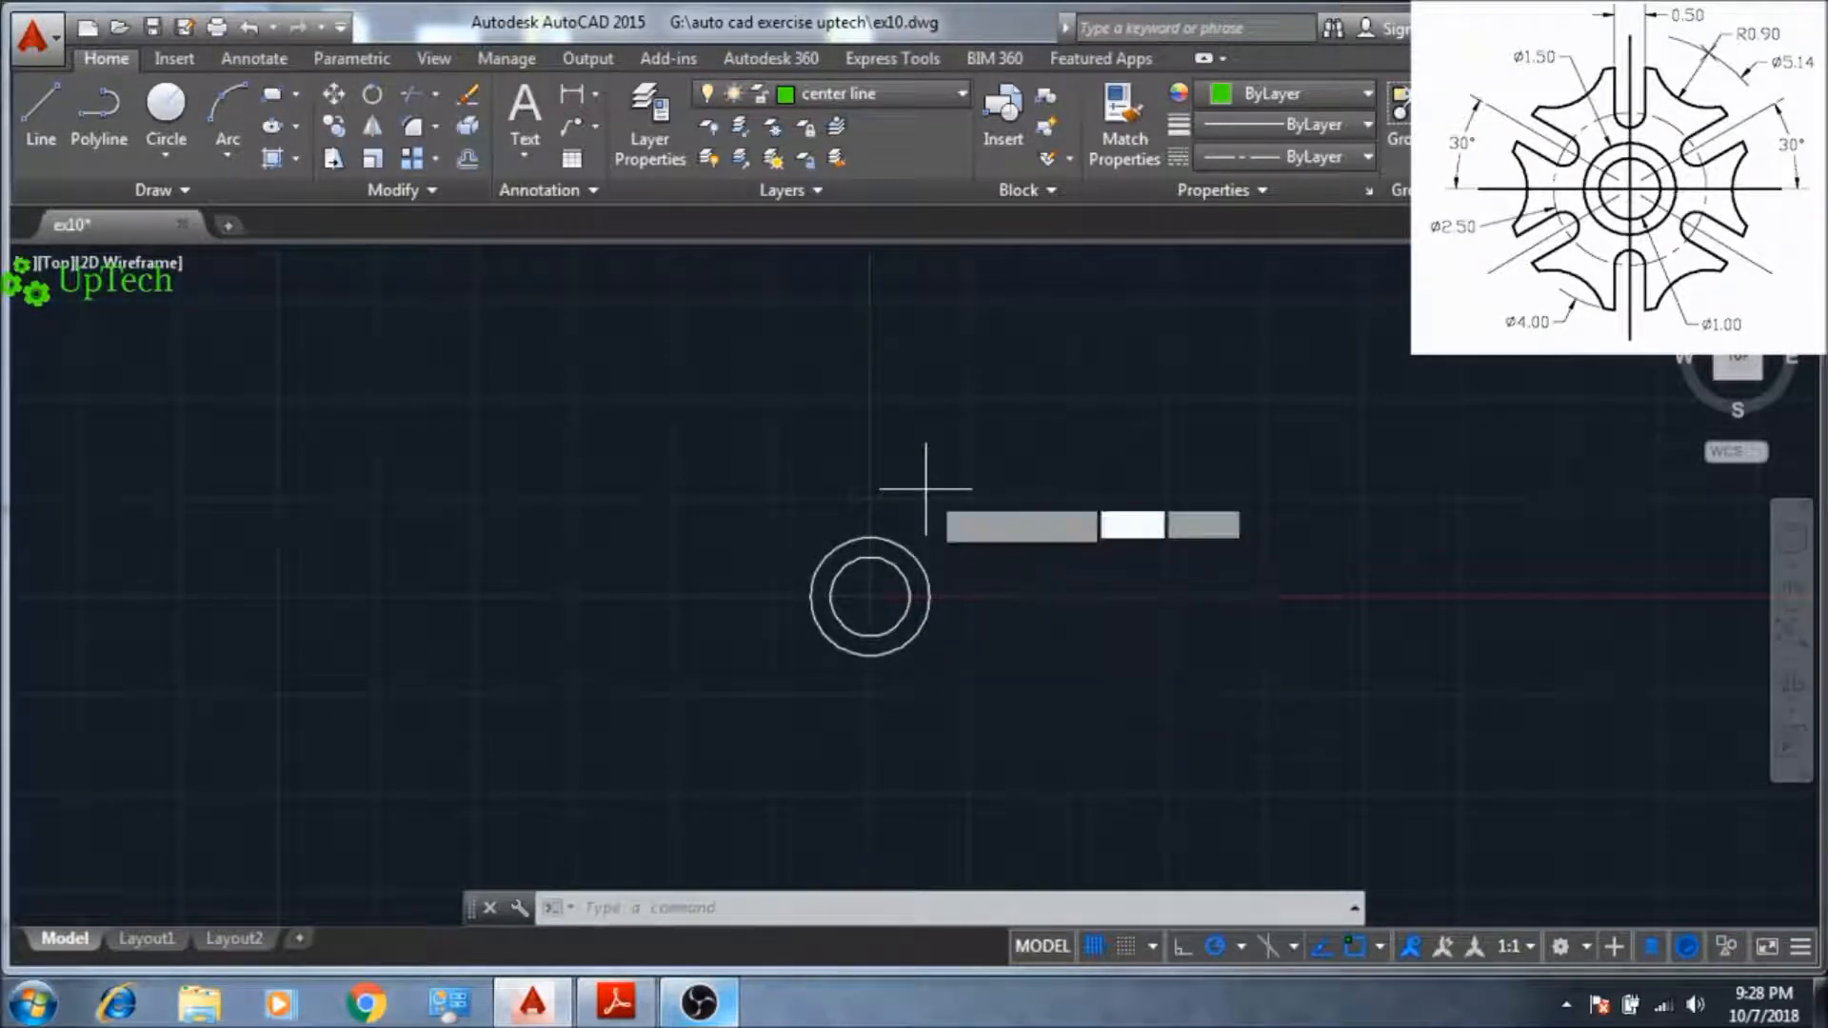
{"action": "left_click", "coordinate": [869, 597]}
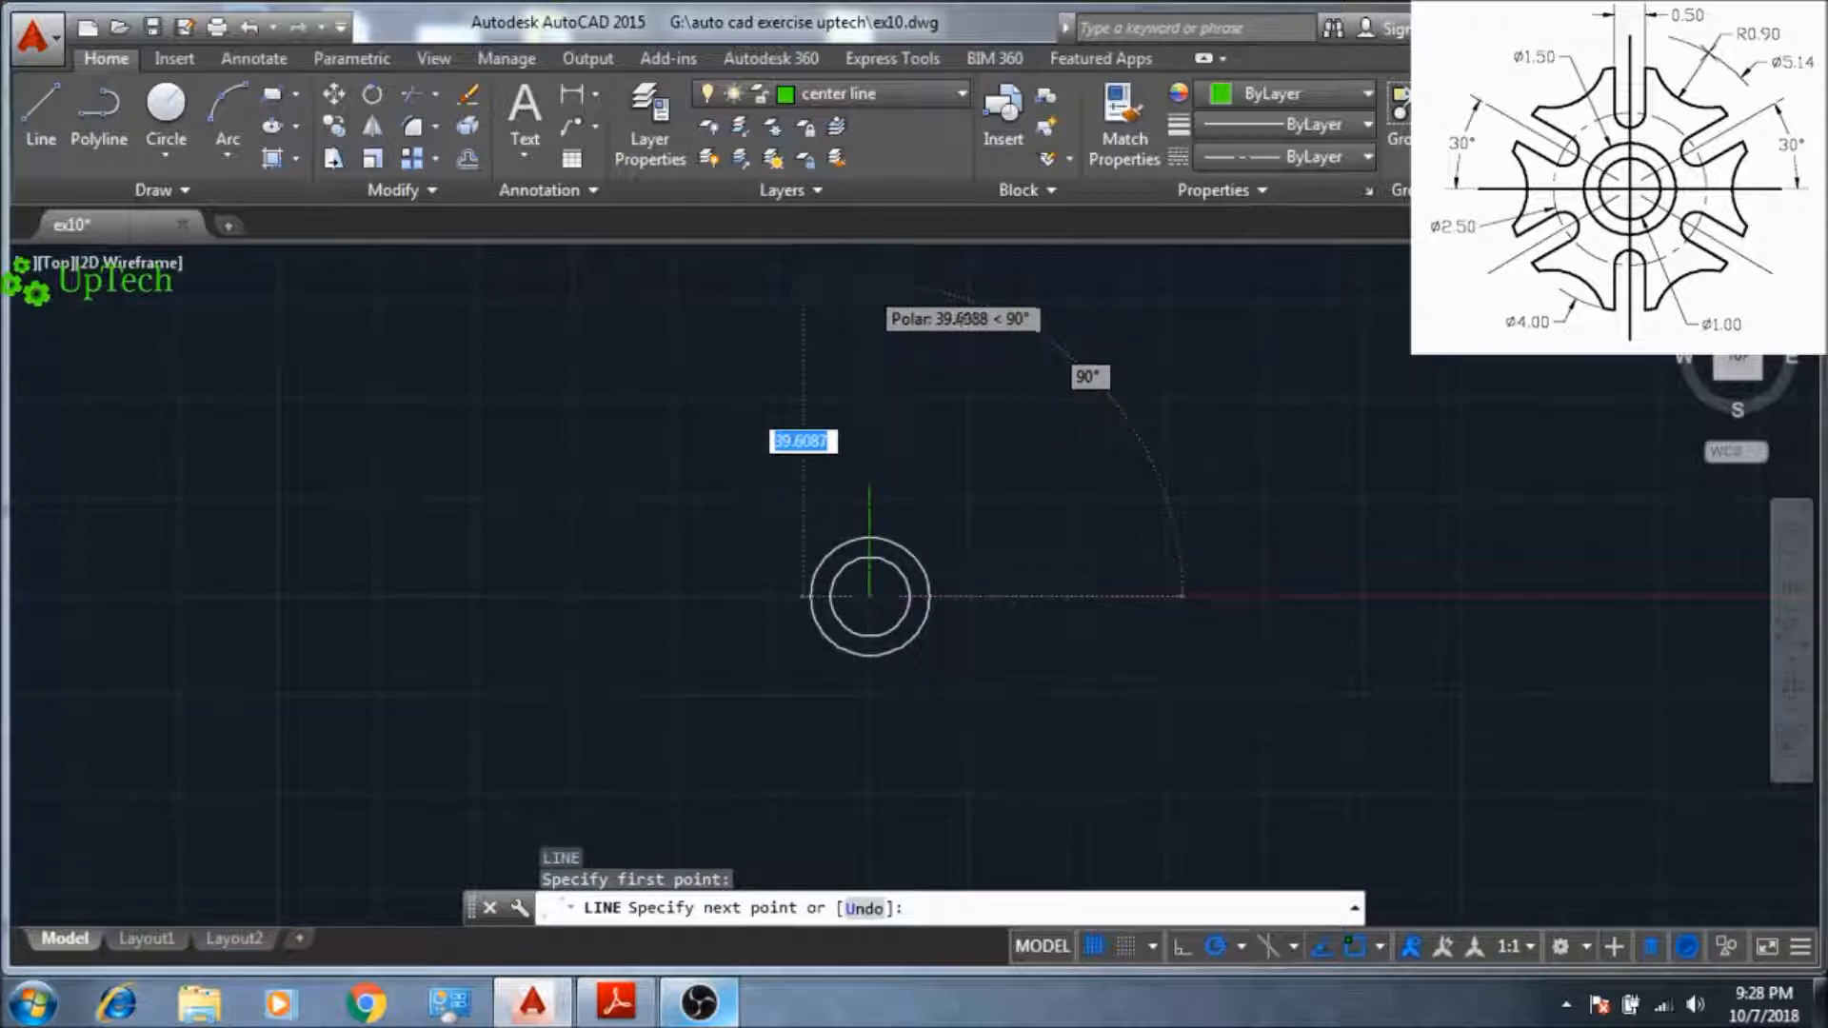
{"action": "left_click", "coordinate": [866, 283]}
{"action": "key", "text": "Escape"}
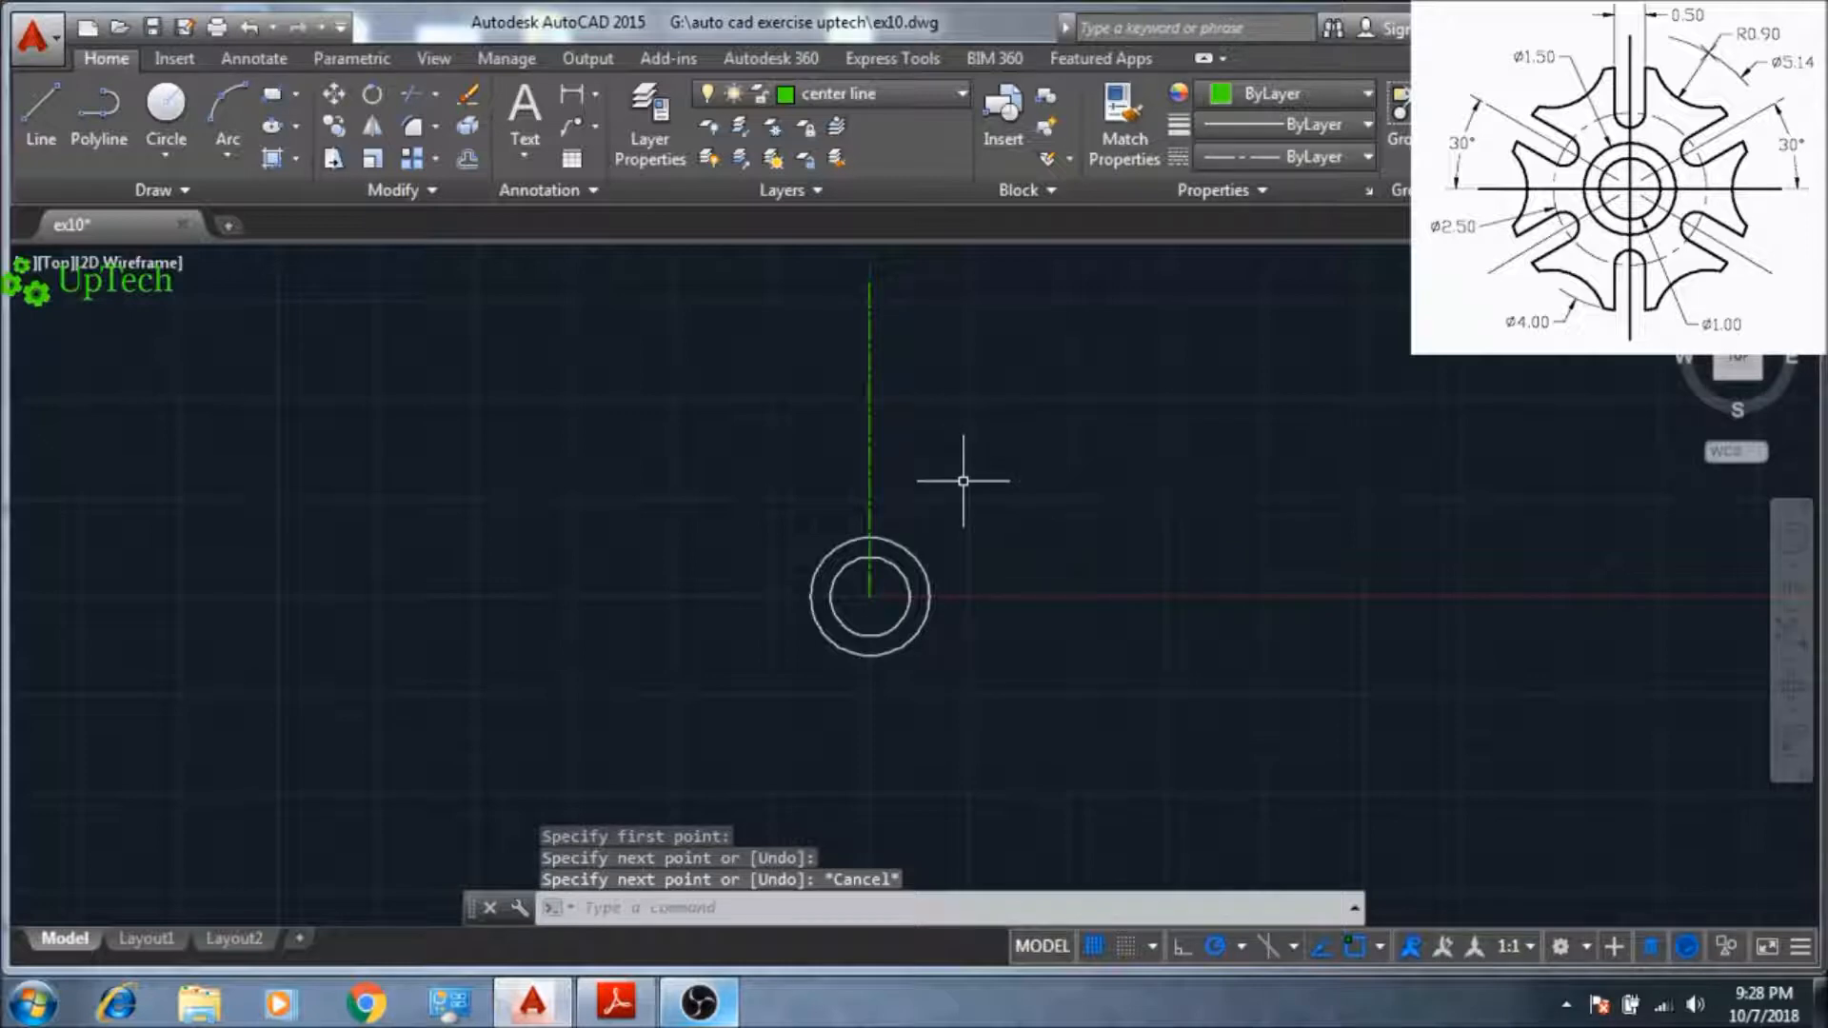
- Draw a circle of diameter 25 centred at 0,0 on the center line layer
{"action": "type", "text": "c"}
{"action": "key", "text": "Return"}
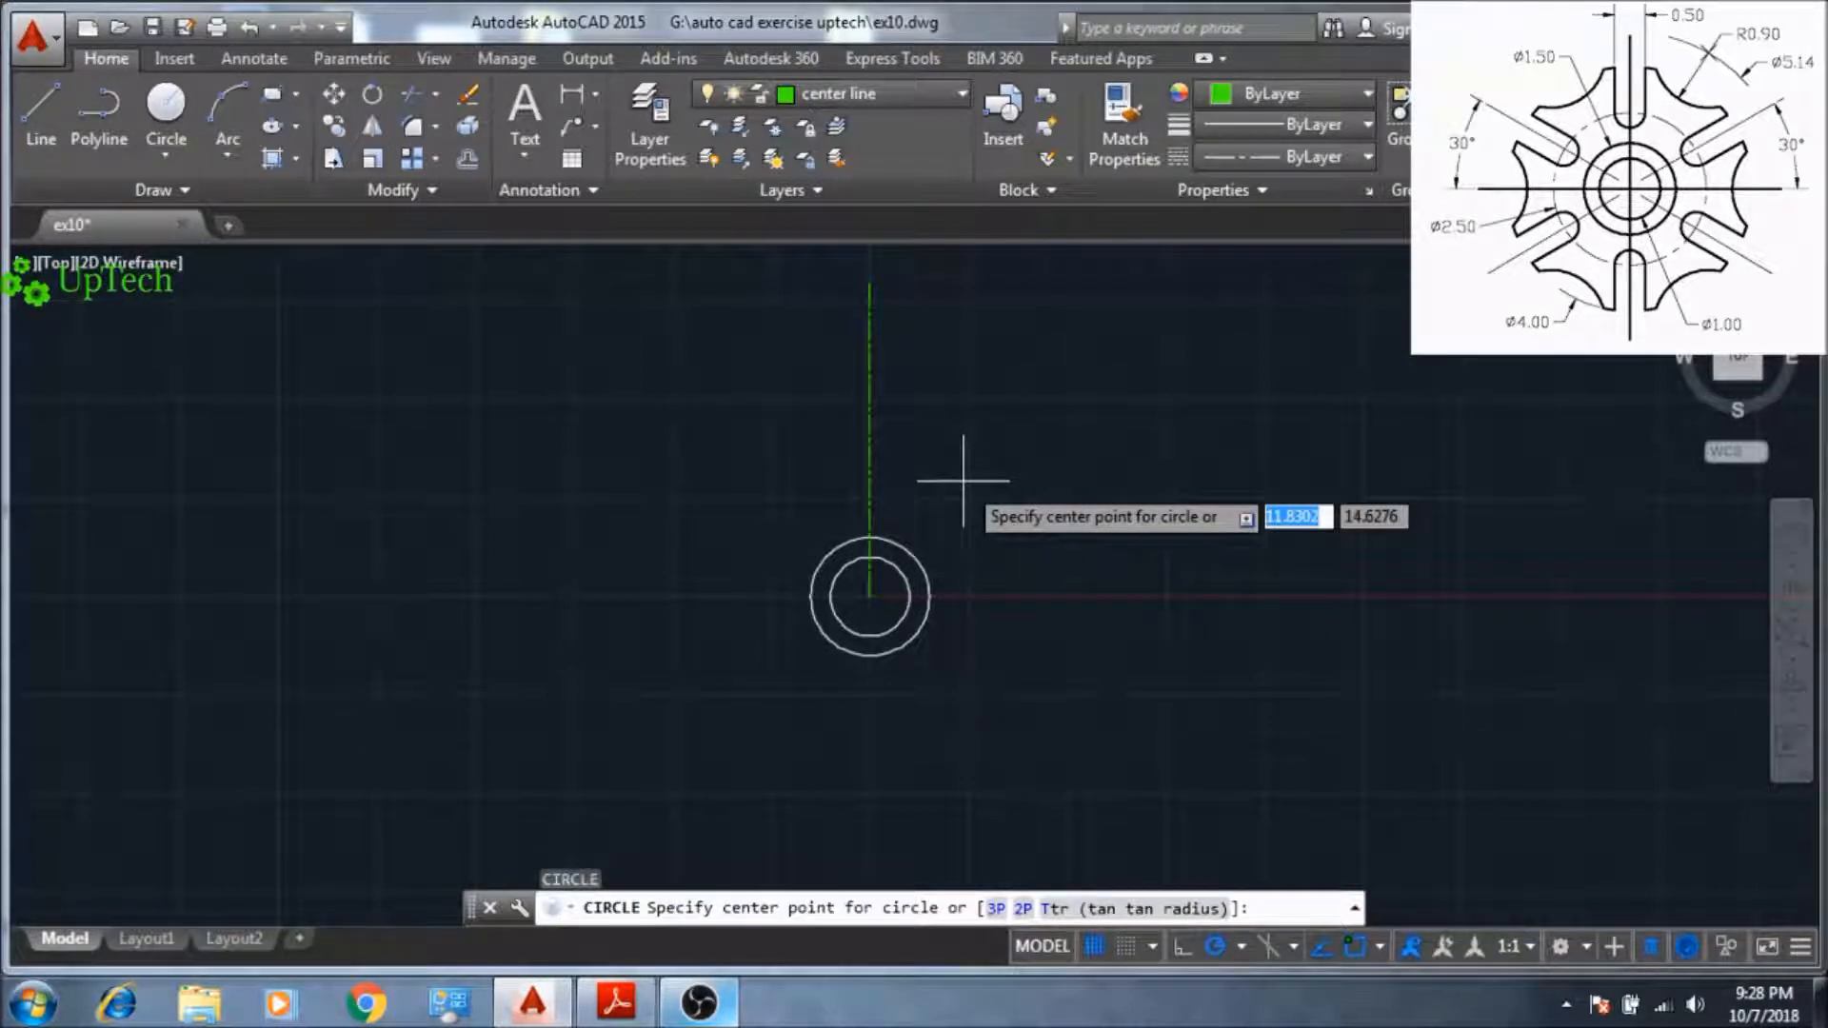
{"action": "type", "text": "0,0"}
{"action": "key", "text": "Return"}
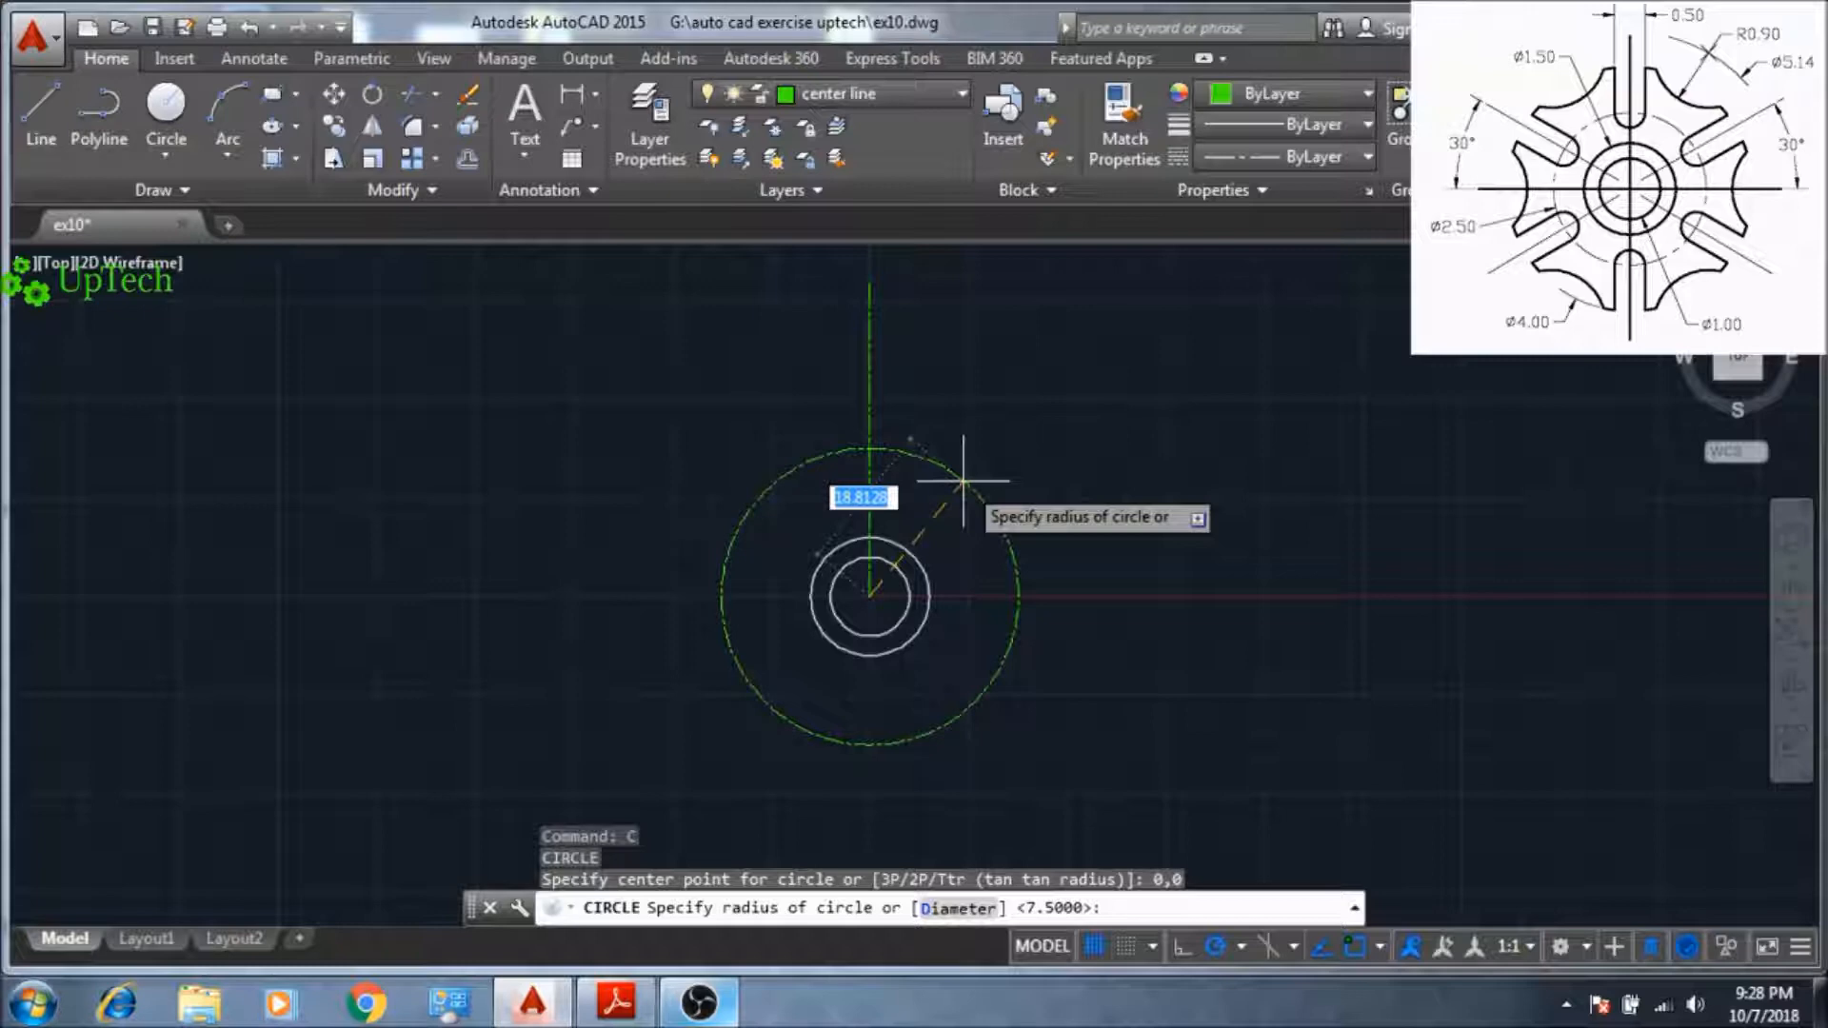
{"action": "type", "text": "d"}
{"action": "key", "text": "Return"}
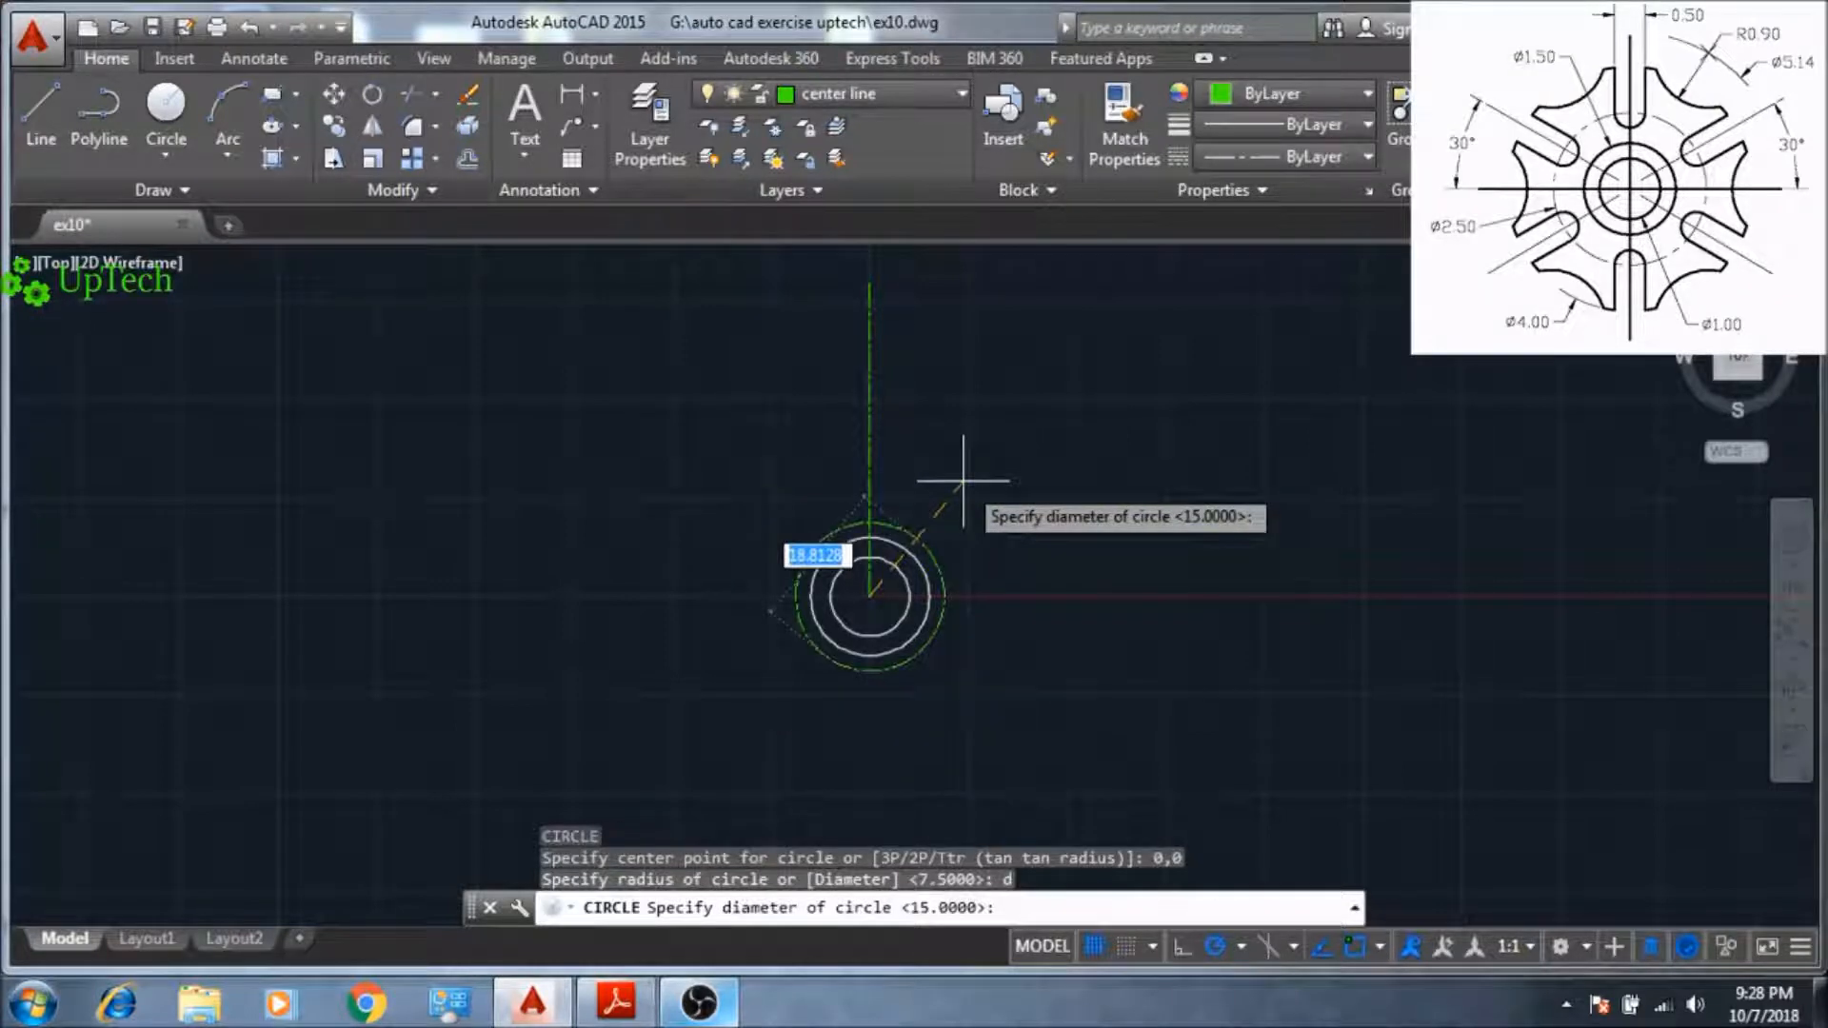
{"action": "type", "text": "25"}
{"action": "key", "text": "Return"}
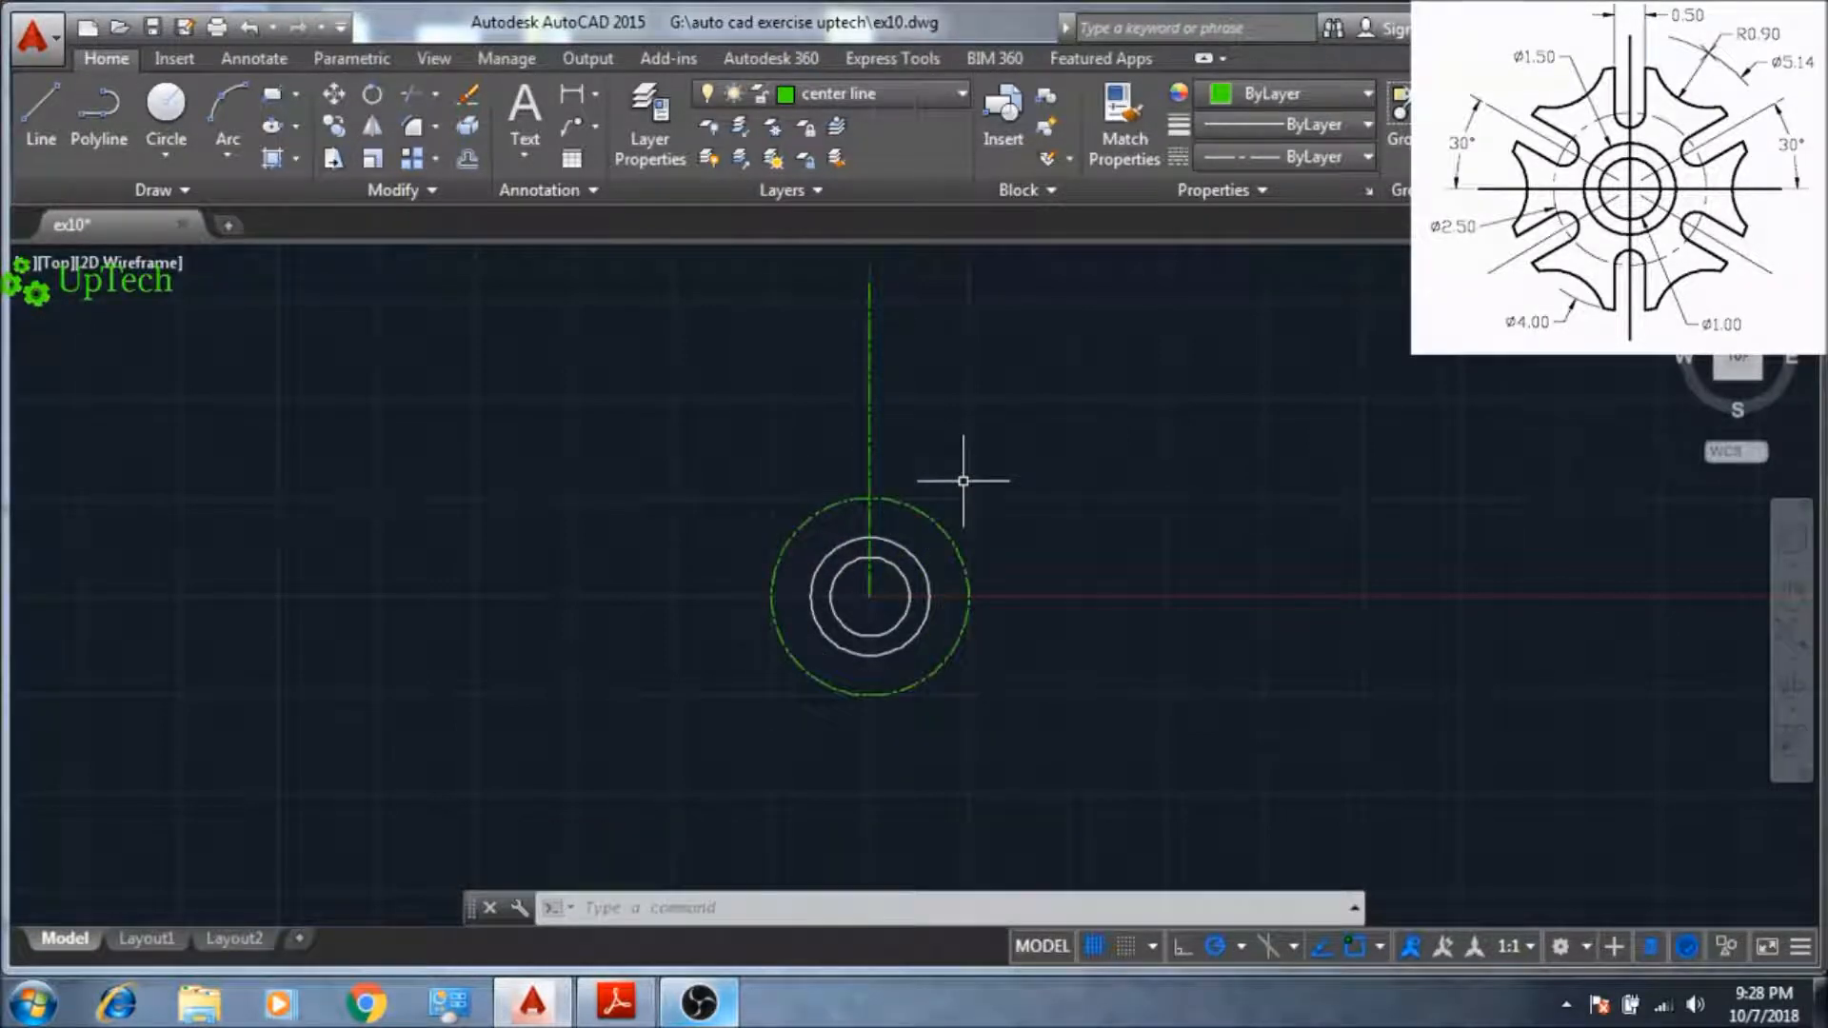
- Make layer 0 current and draw a circle of diameter 40 centred at 0,0
{"action": "left_click", "coordinate": [933, 91]}
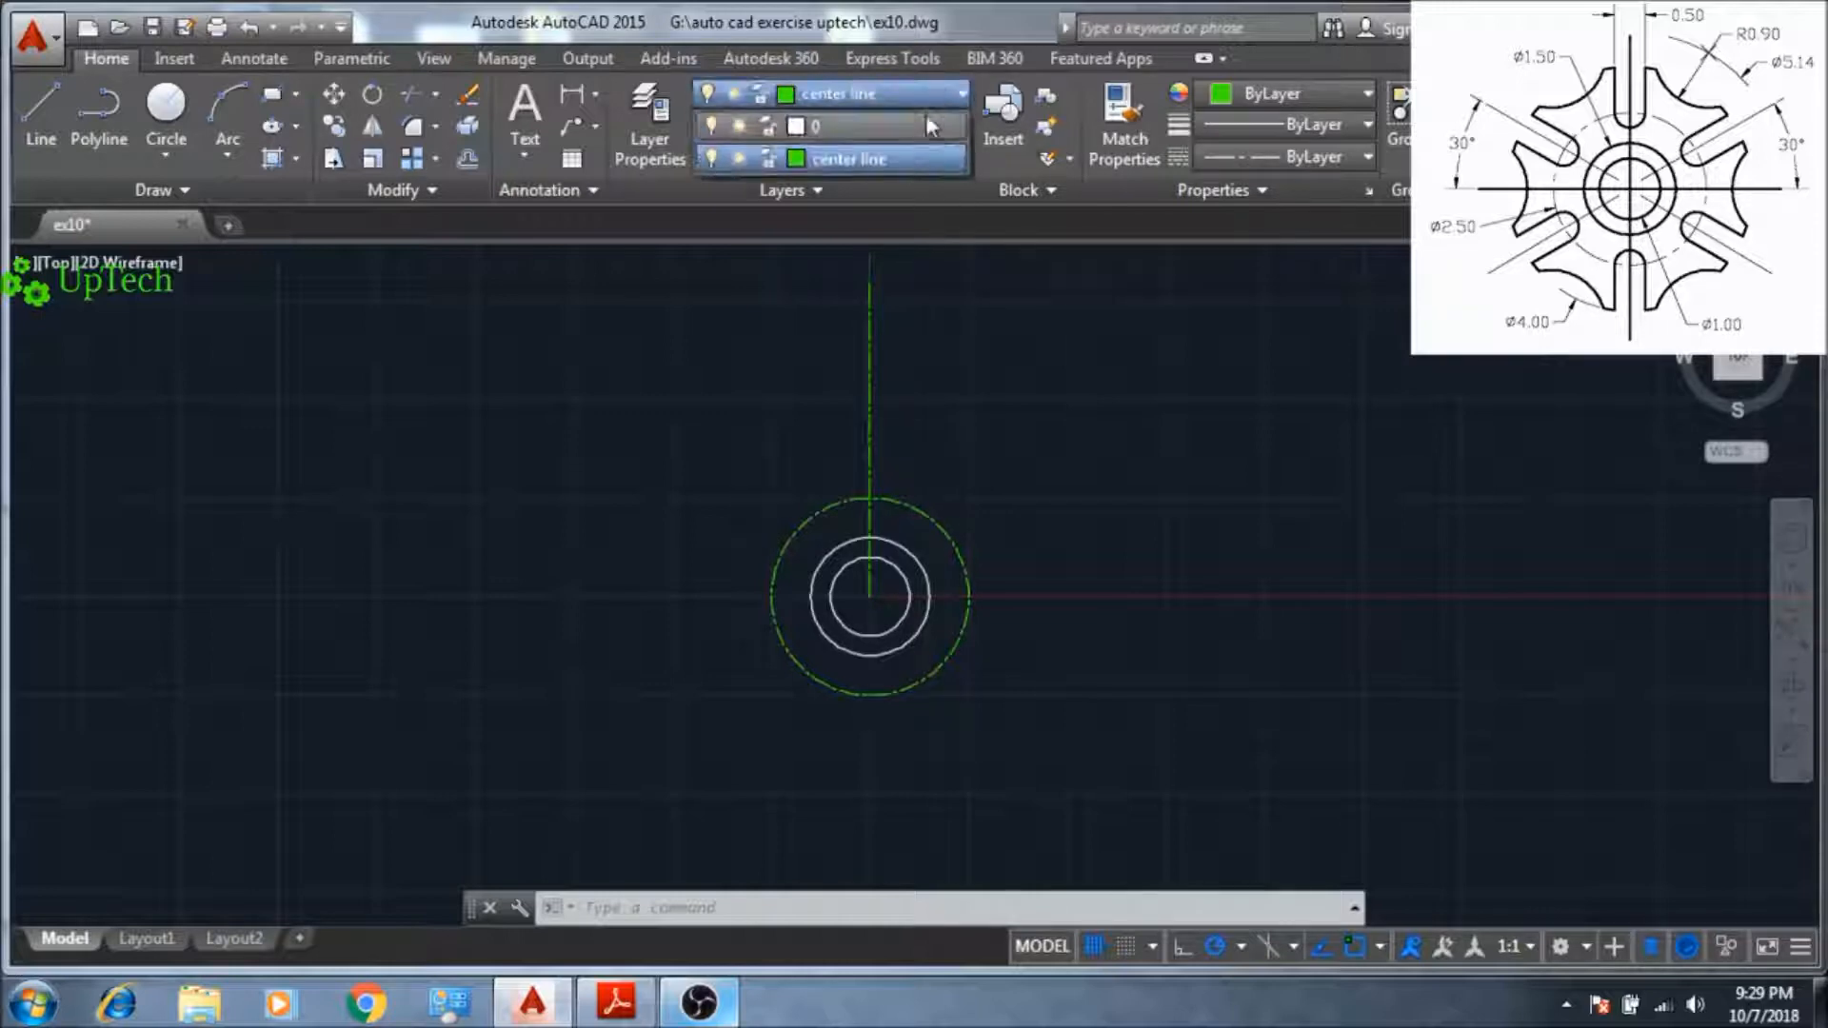
{"action": "left_click", "coordinate": [916, 129]}
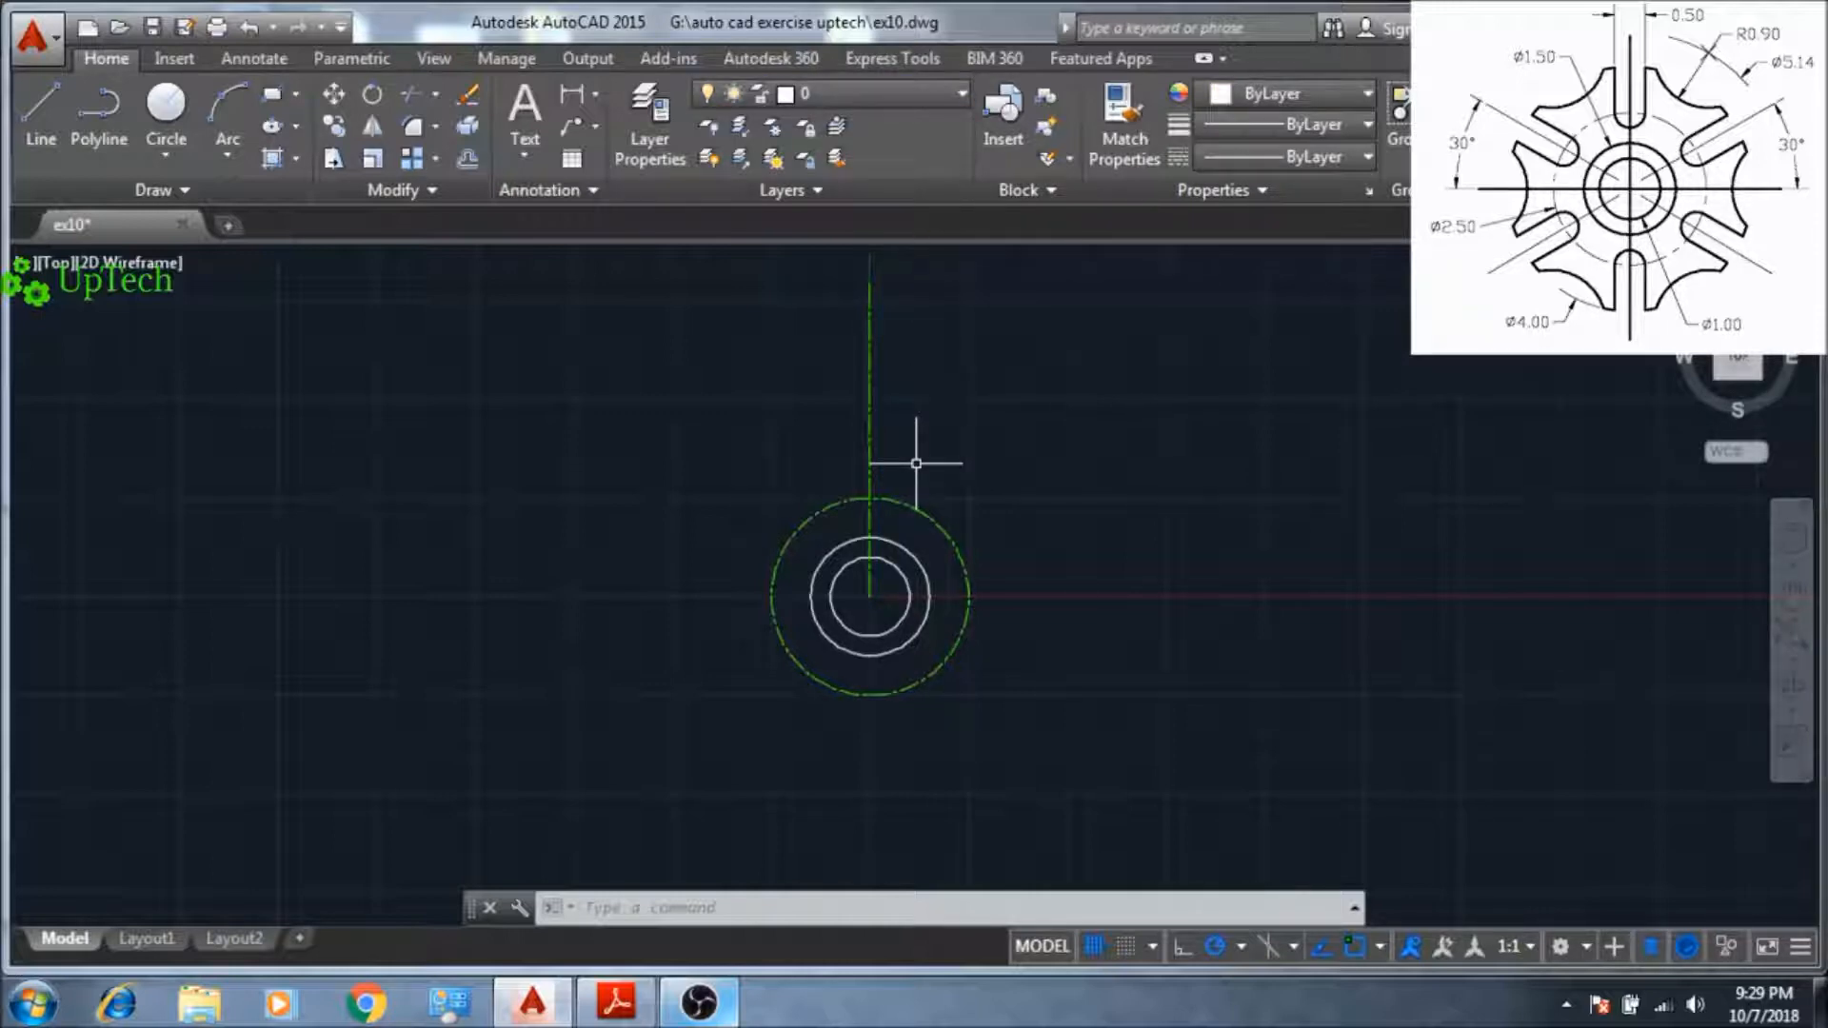
{"action": "type", "text": "c"}
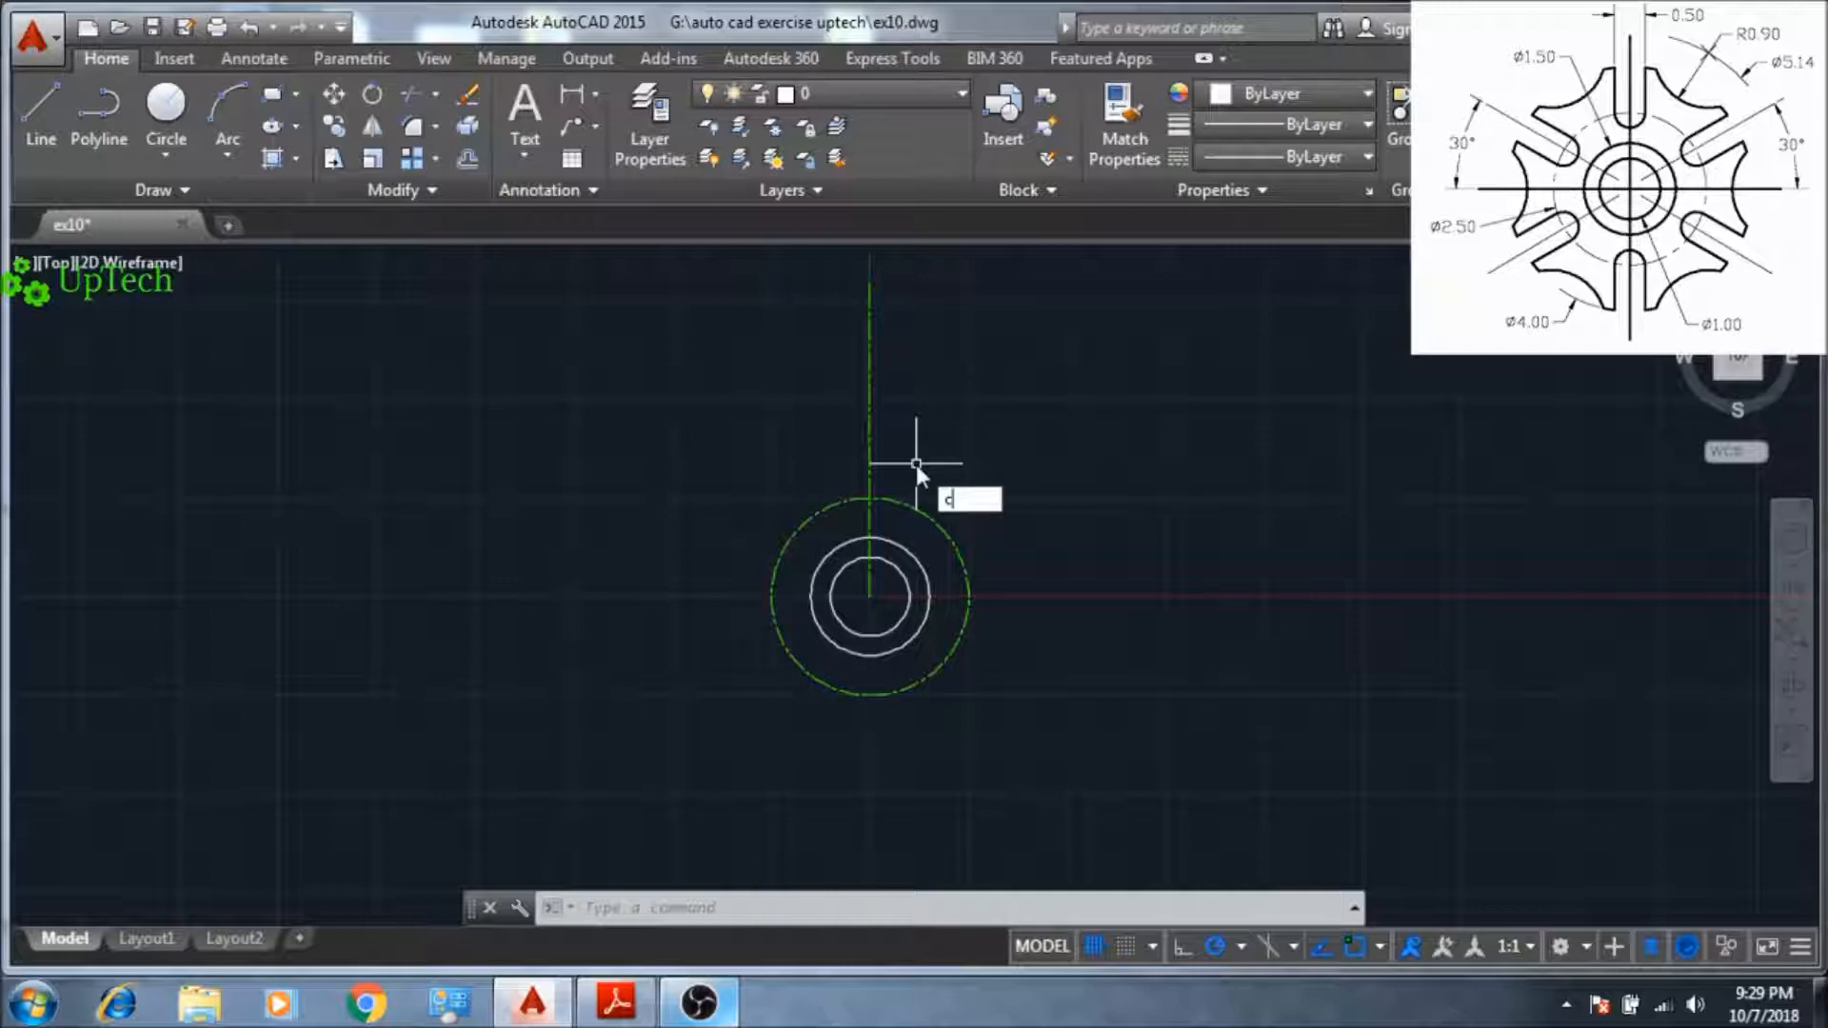
{"action": "key", "text": "Return"}
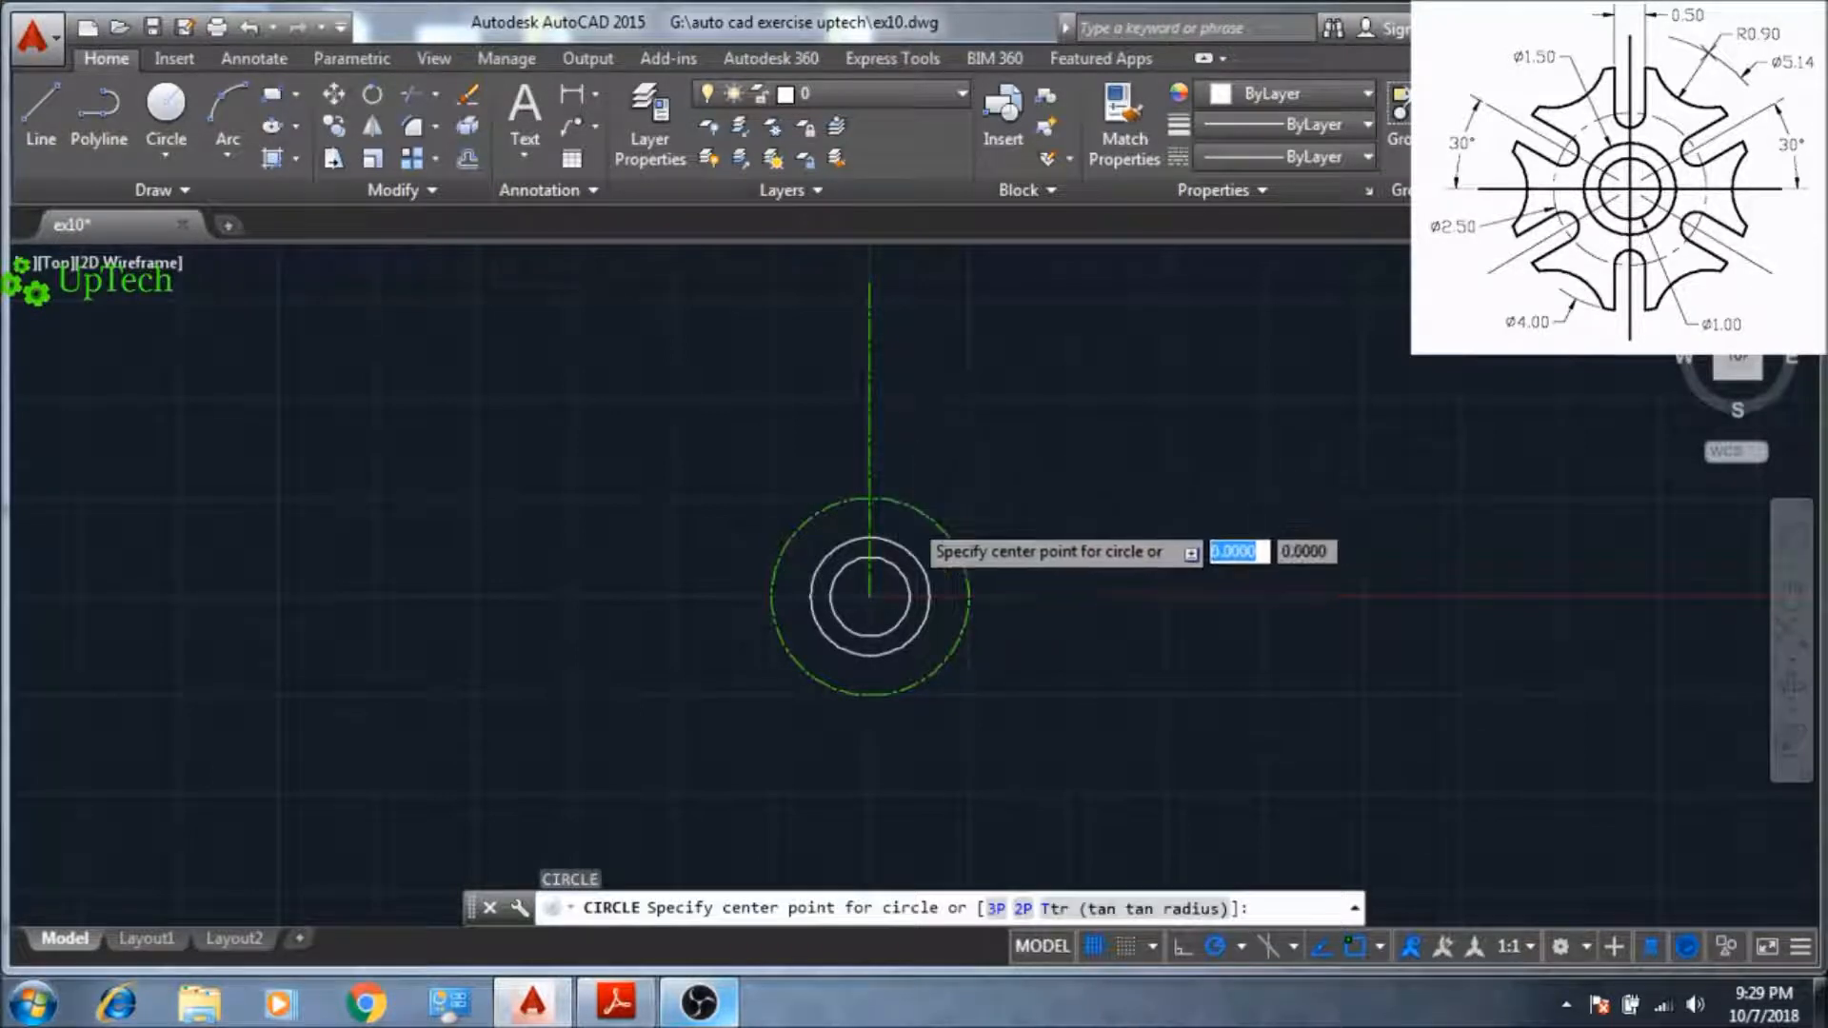
{"action": "scroll", "coordinate": [912, 518], "scroll_direction": "up", "scroll_amount": 4}
{"action": "type", "text": "0"}
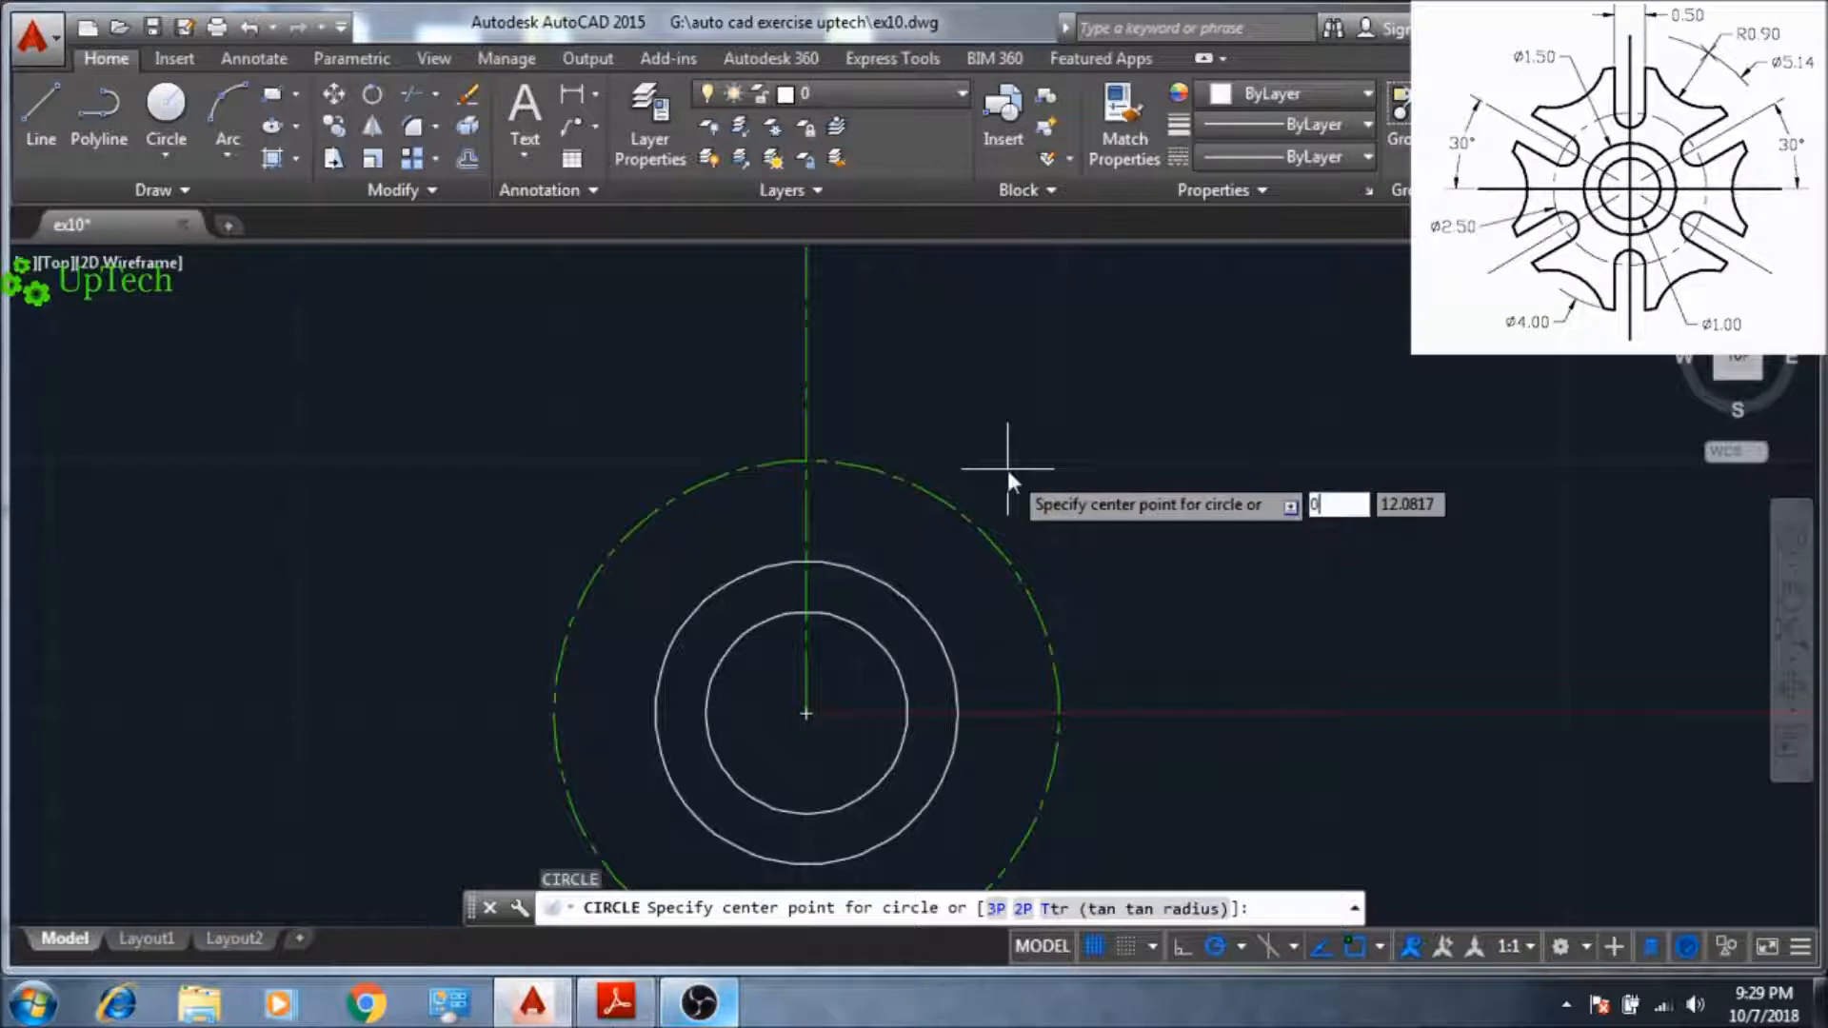
{"action": "type", "text": ",0"}
{"action": "key", "text": "Return"}
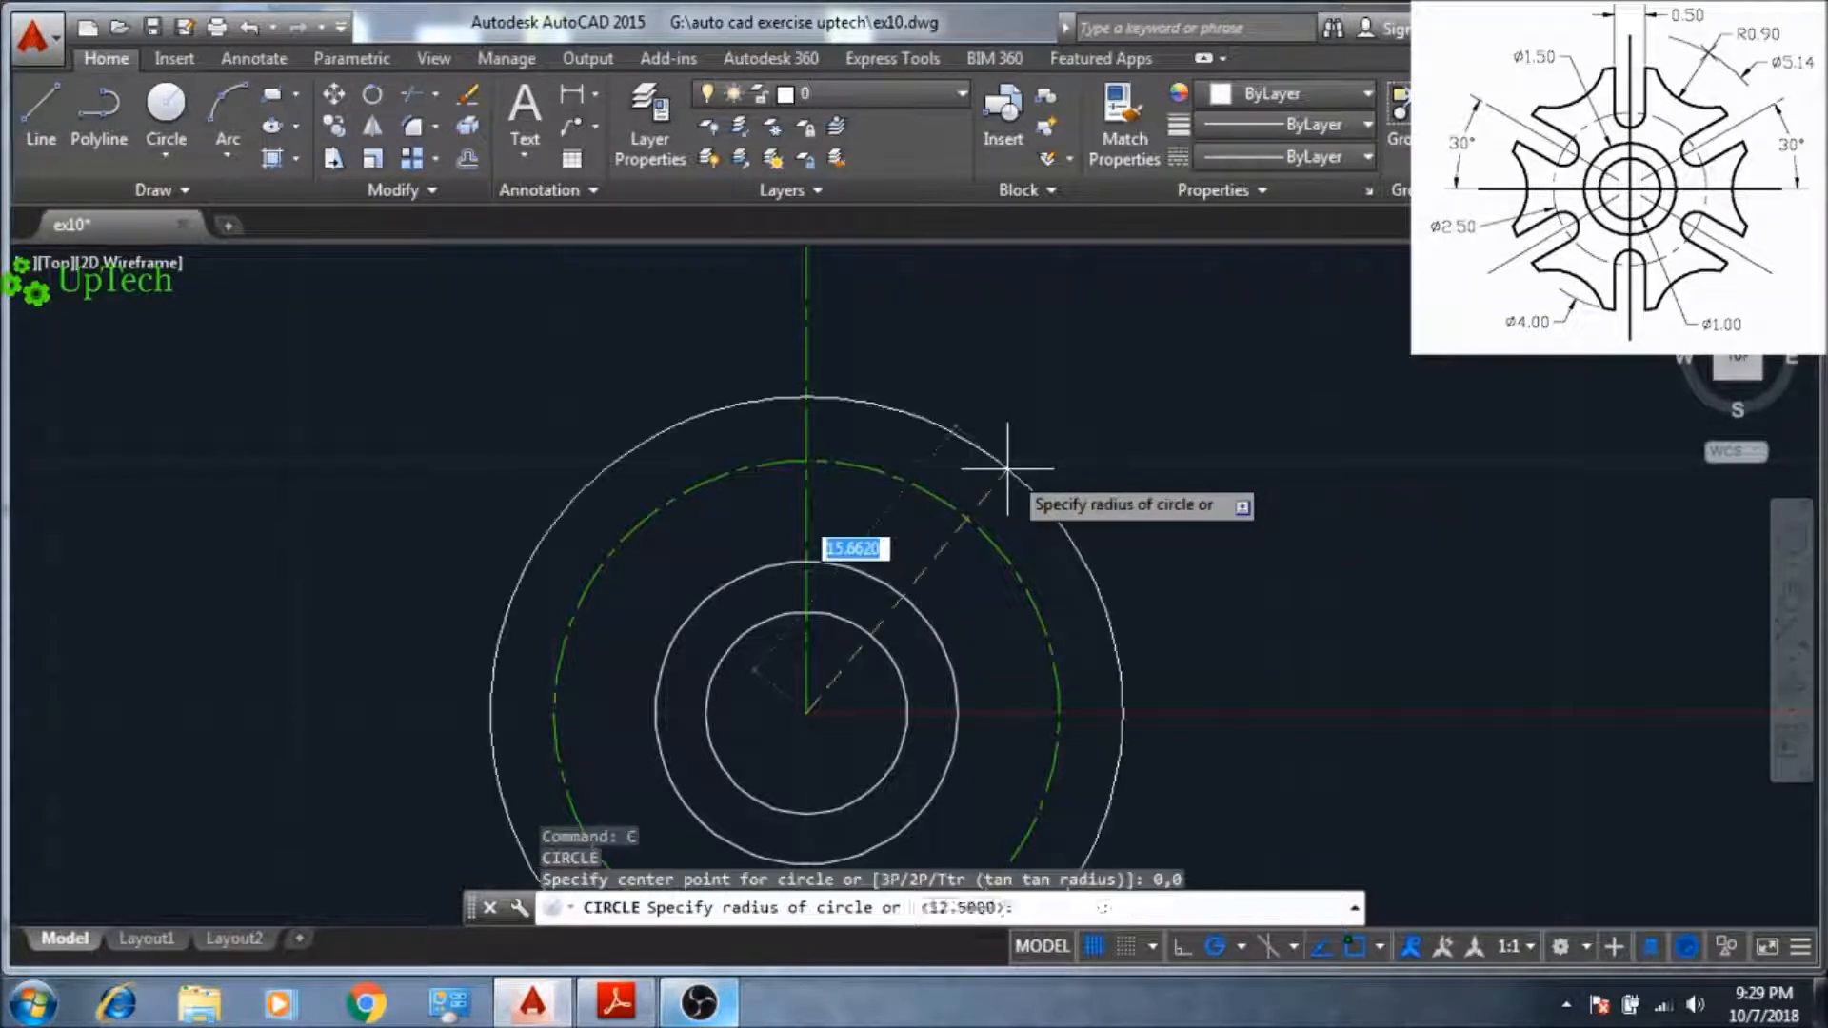
{"action": "scroll", "coordinate": [952, 478], "scroll_direction": "down", "scroll_amount": 3}
{"action": "scroll", "coordinate": [979, 462], "scroll_direction": "up", "scroll_amount": 3}
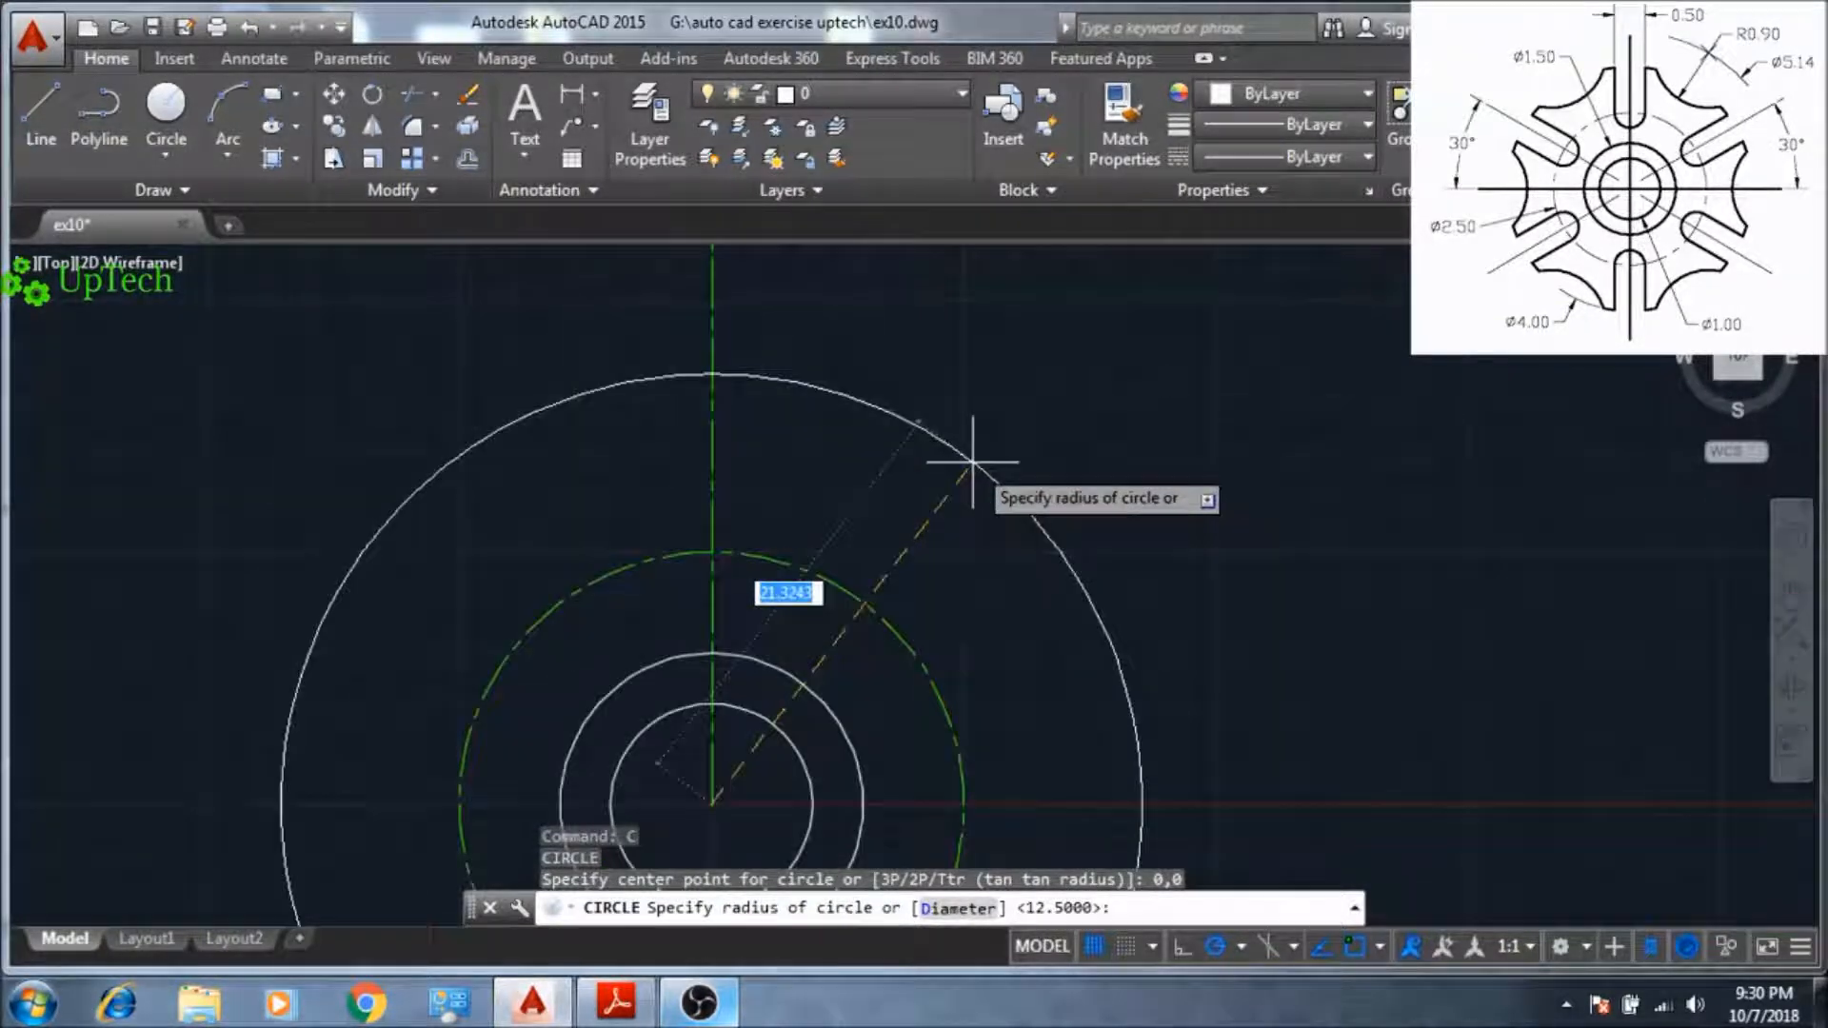
{"action": "type", "text": "d"}
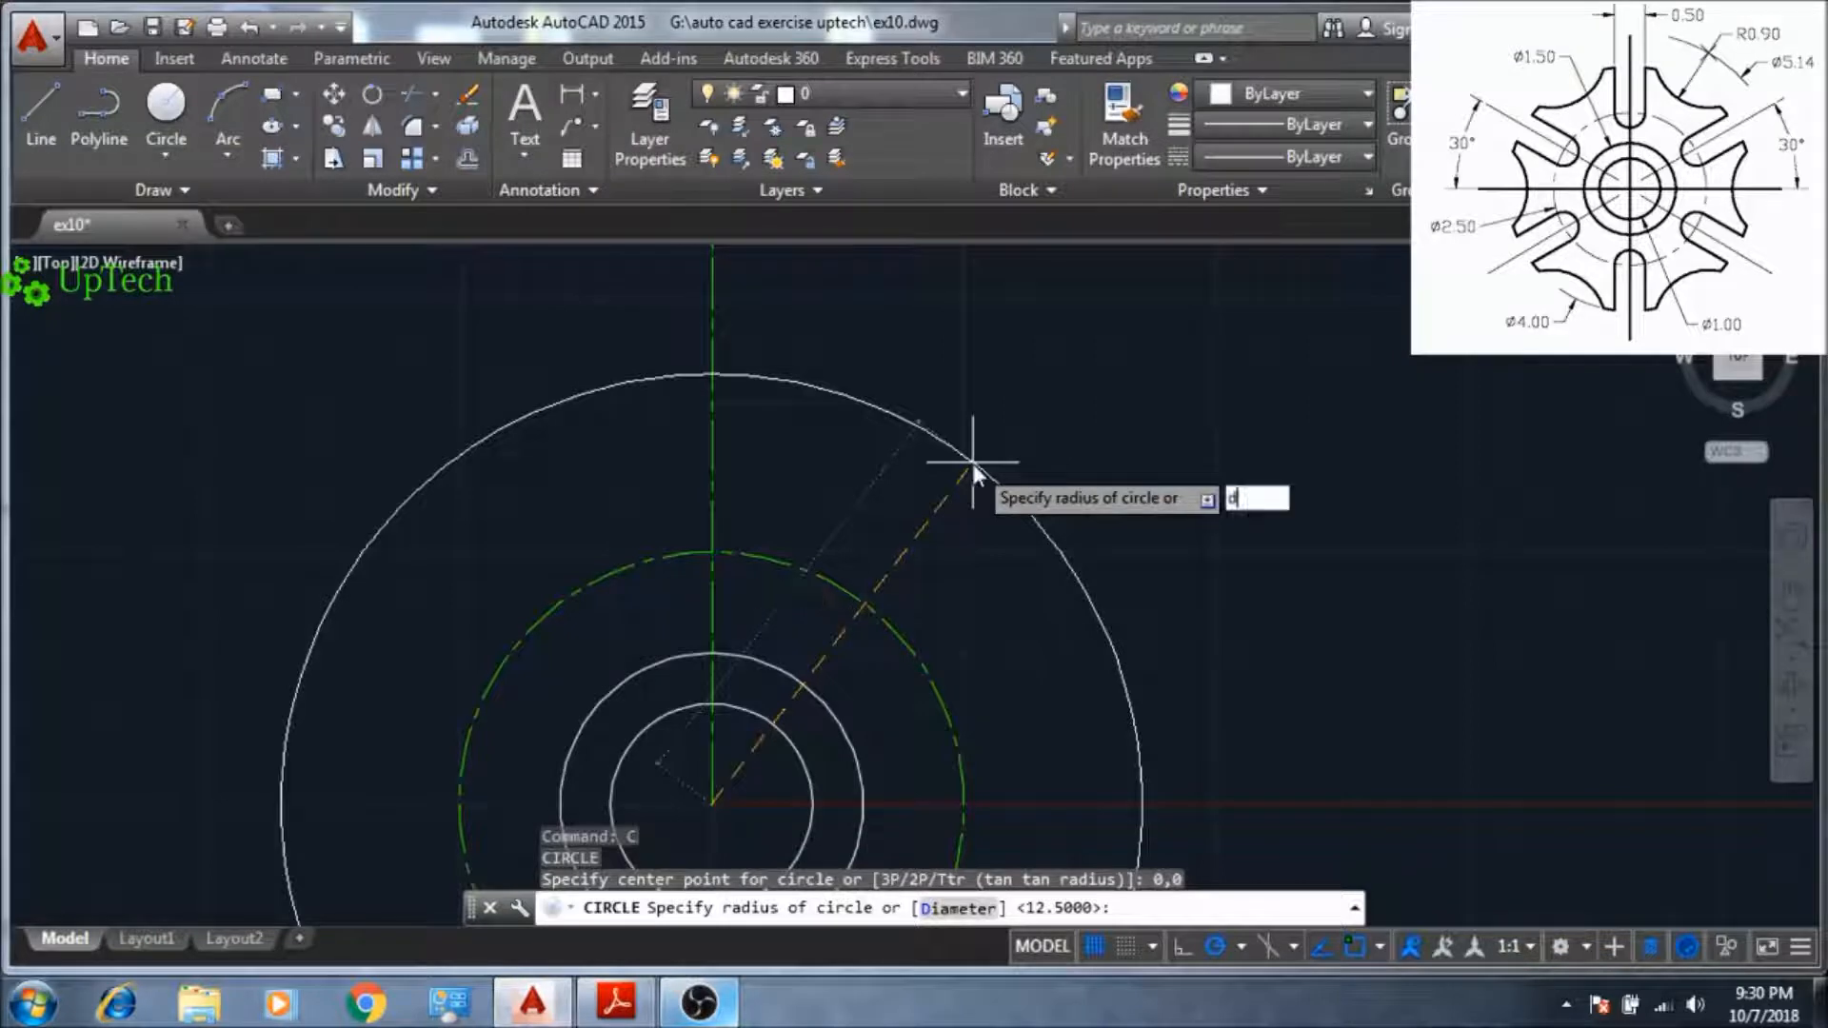
{"action": "key", "text": "Return"}
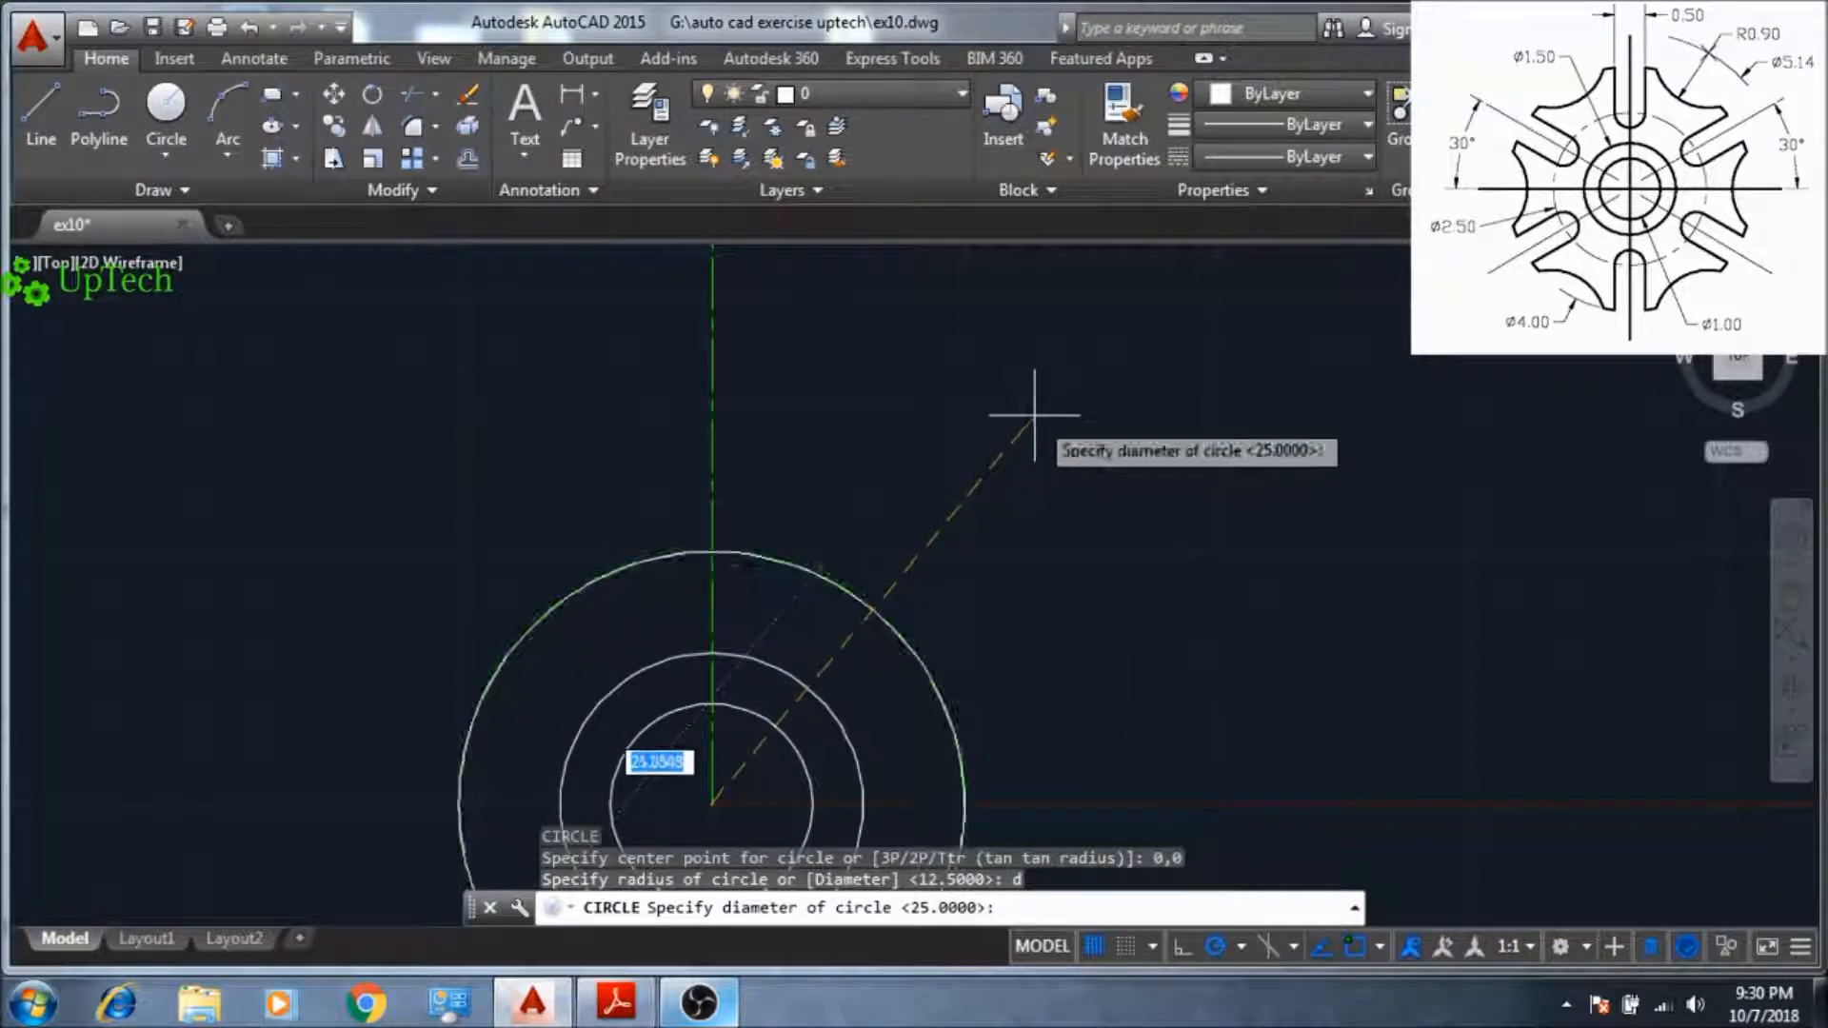
{"action": "type", "text": "40"}
{"action": "key", "text": "Return"}
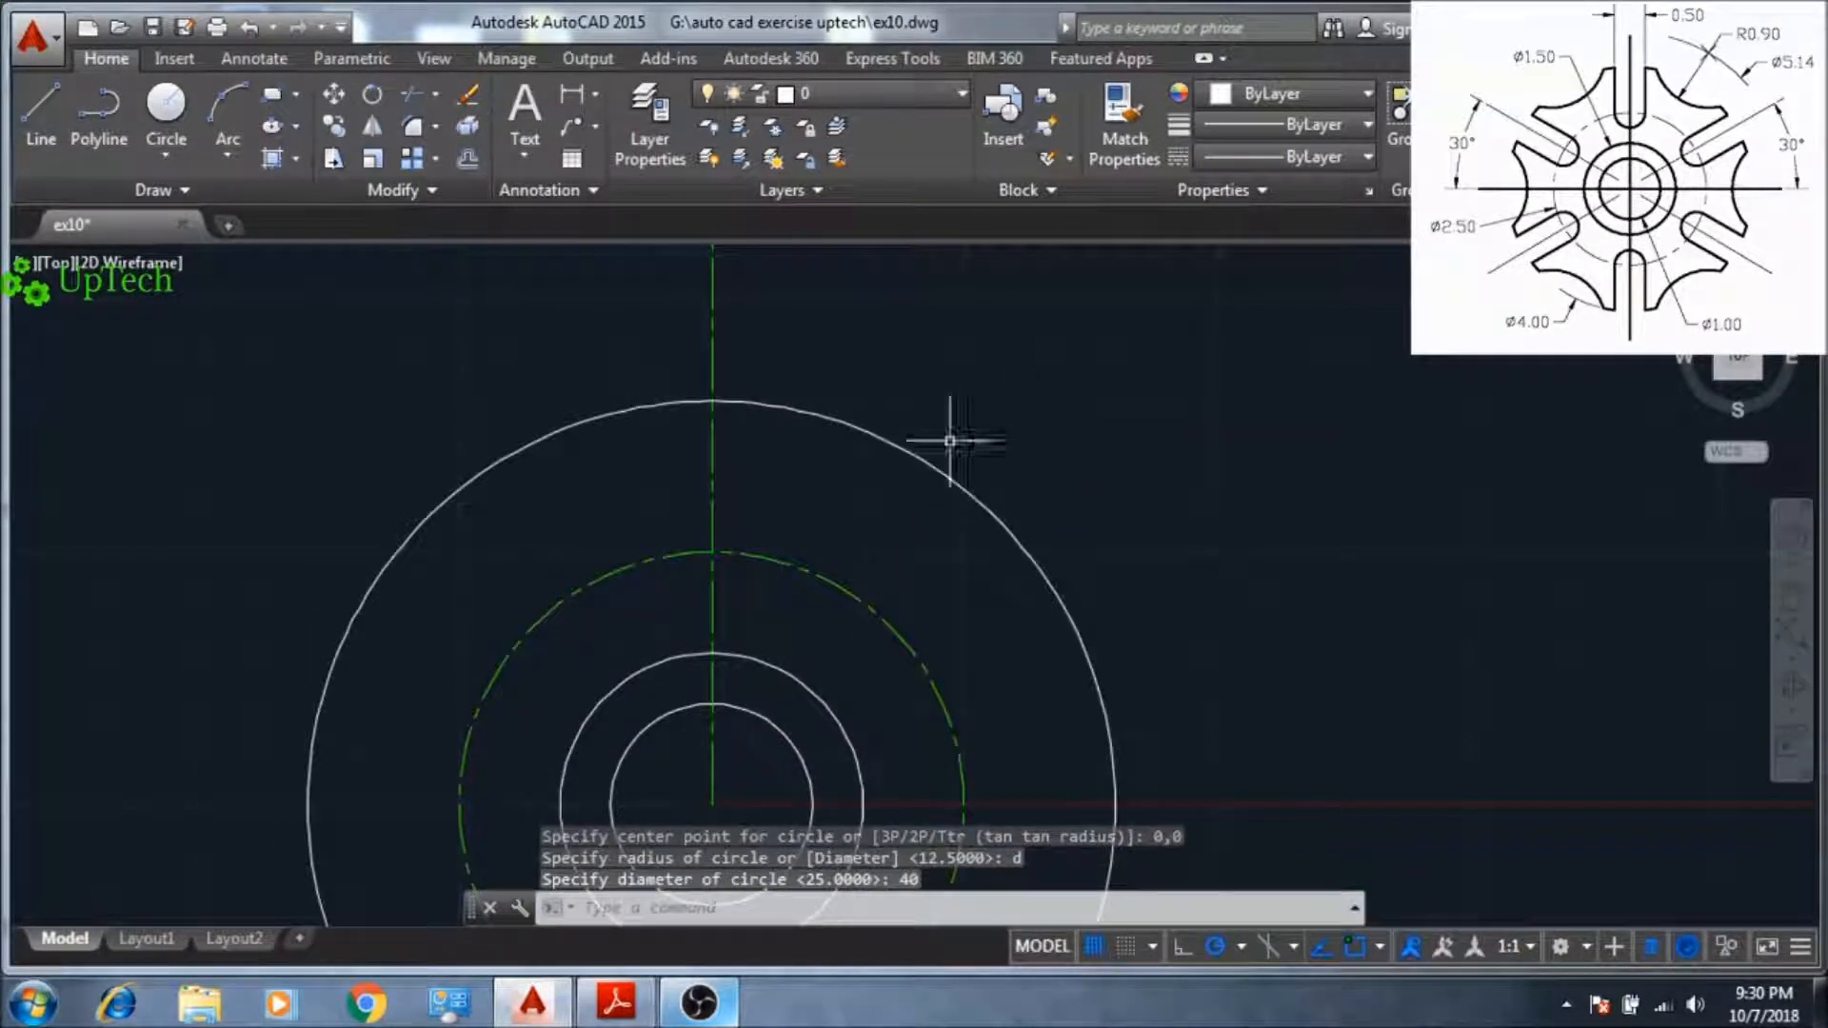
- Draw a circle of diameter 5 centred where the vertical center line crosses the top of the dashed center line circle
{"action": "scroll", "coordinate": [951, 425], "scroll_direction": "down", "scroll_amount": 2}
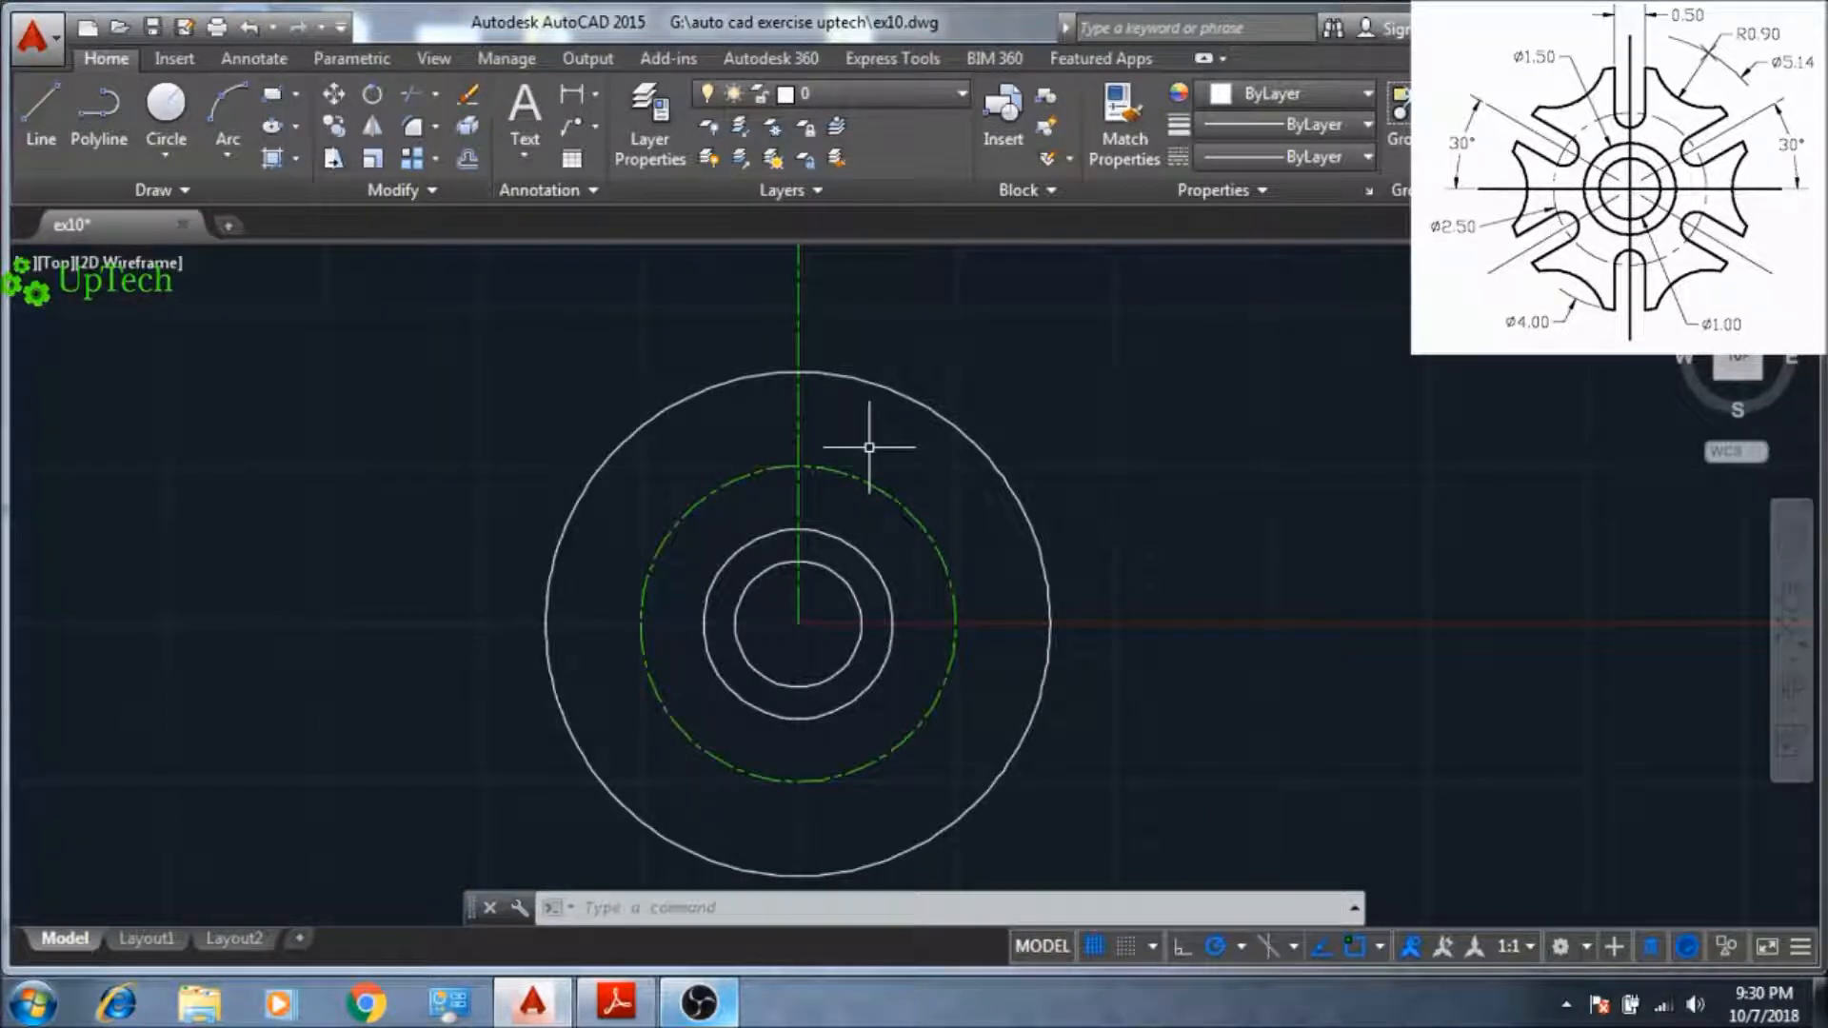
{"action": "key", "text": "Return"}
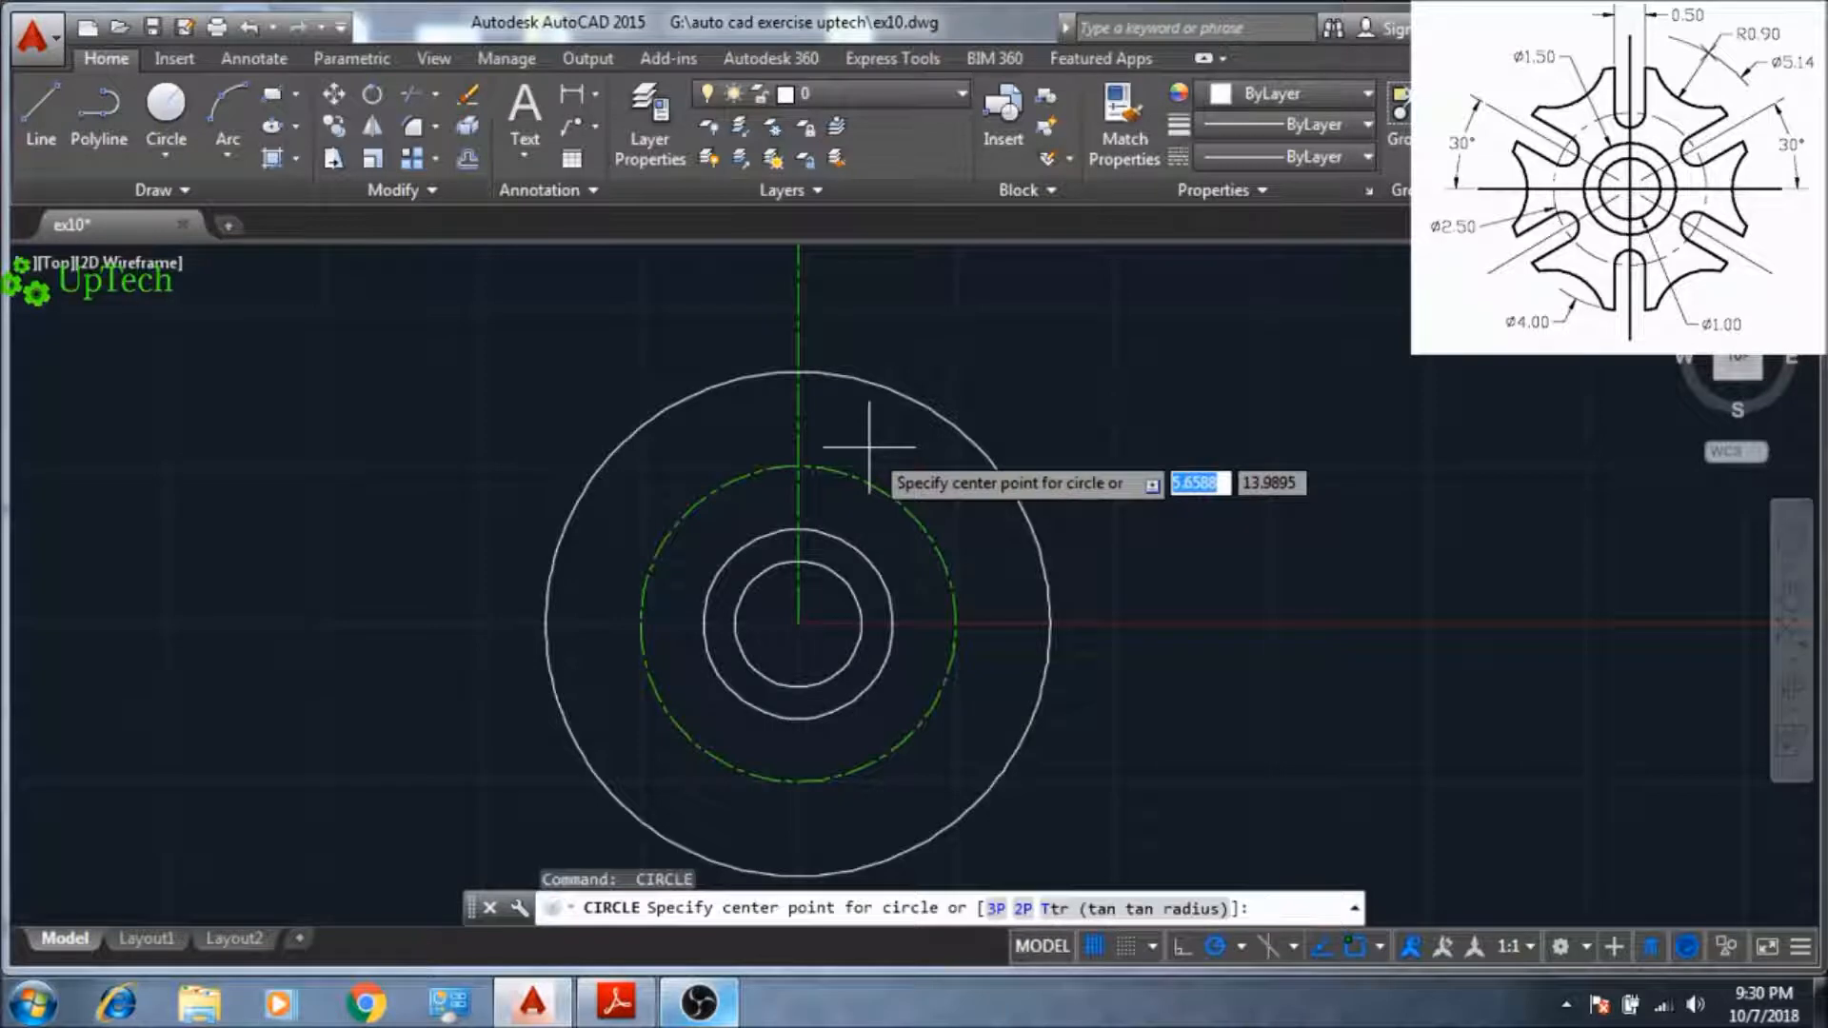
{"action": "scroll", "coordinate": [800, 464], "scroll_direction": "up", "scroll_amount": 5}
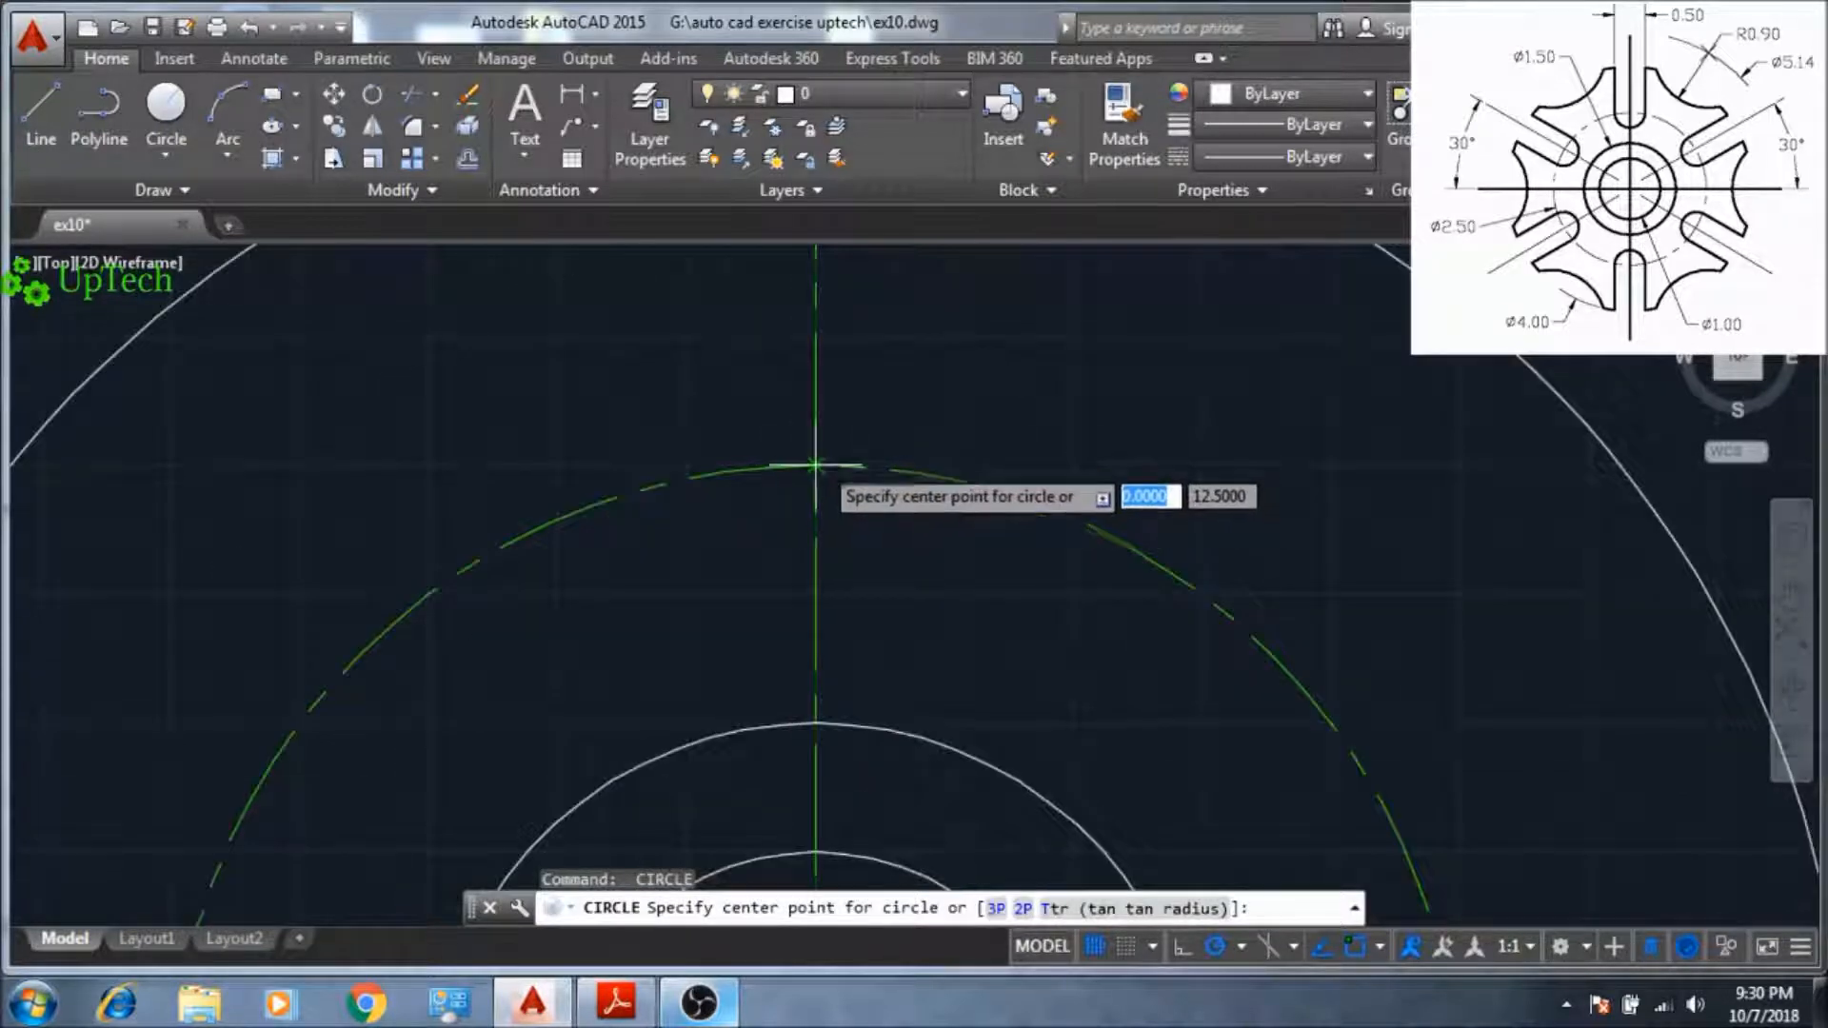
{"action": "left_click", "coordinate": [815, 466]}
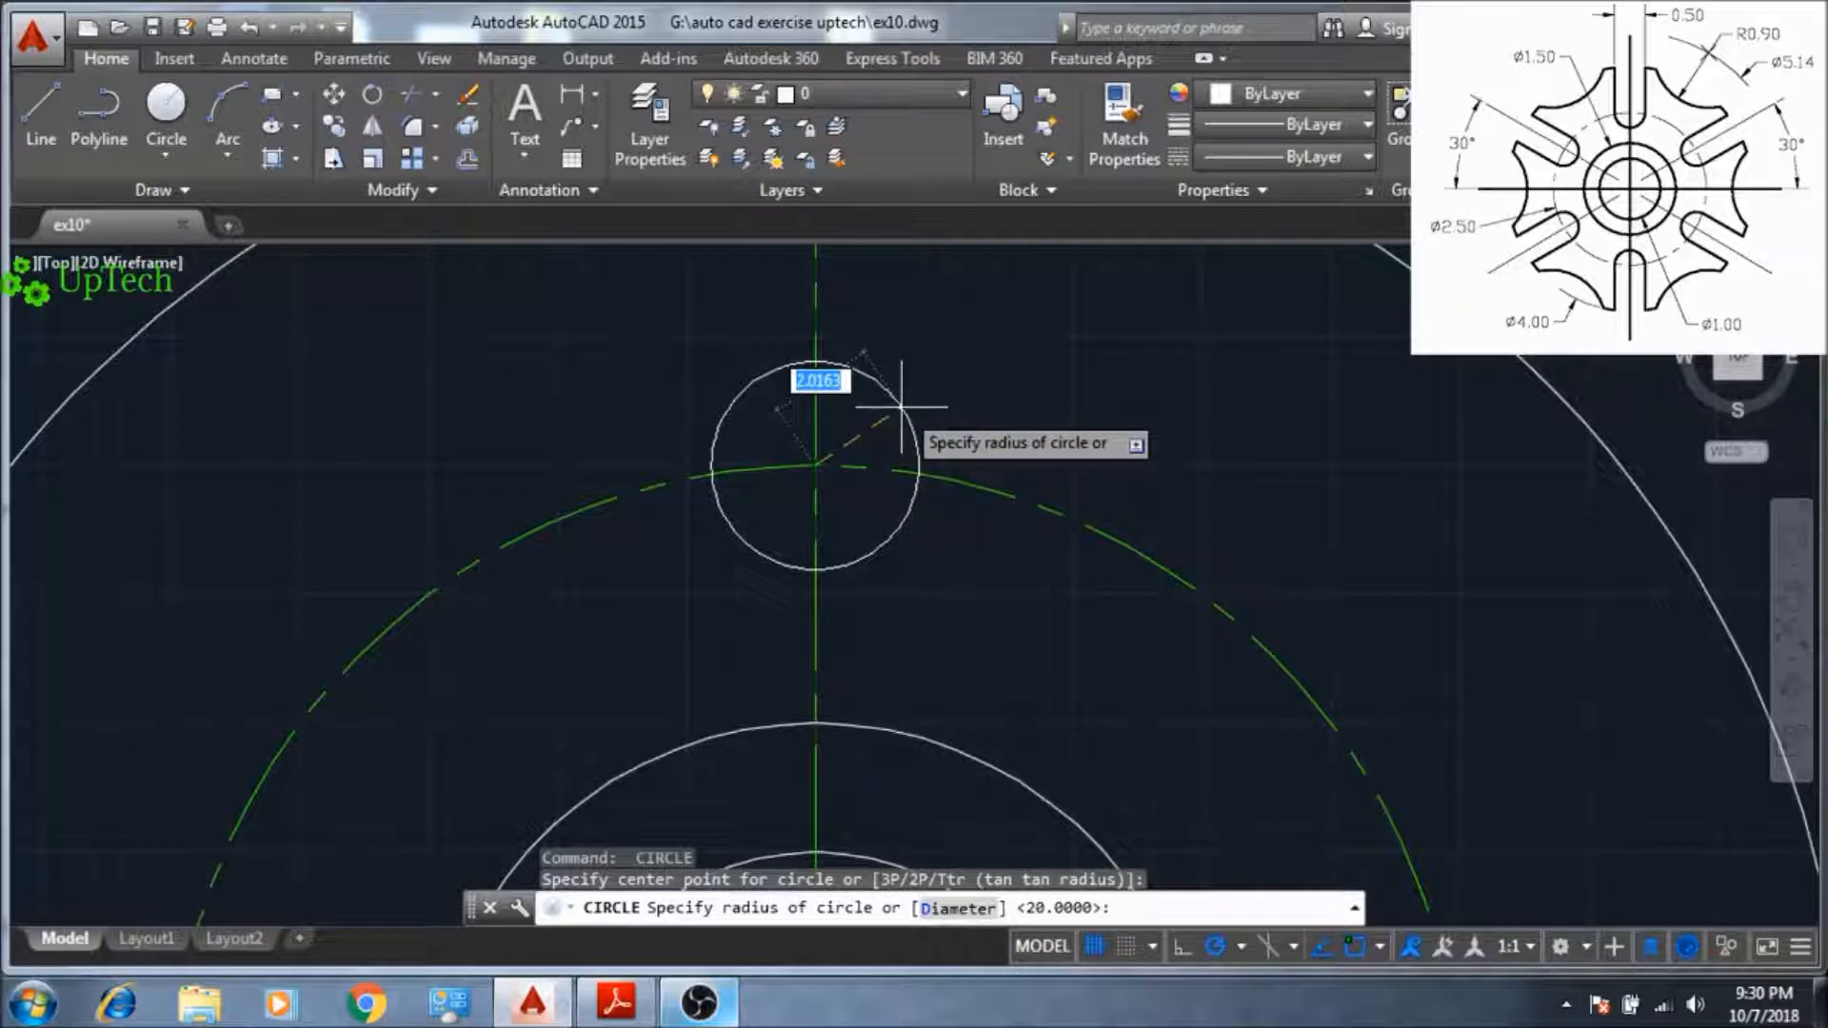
{"action": "type", "text": "d"}
{"action": "key", "text": "Return"}
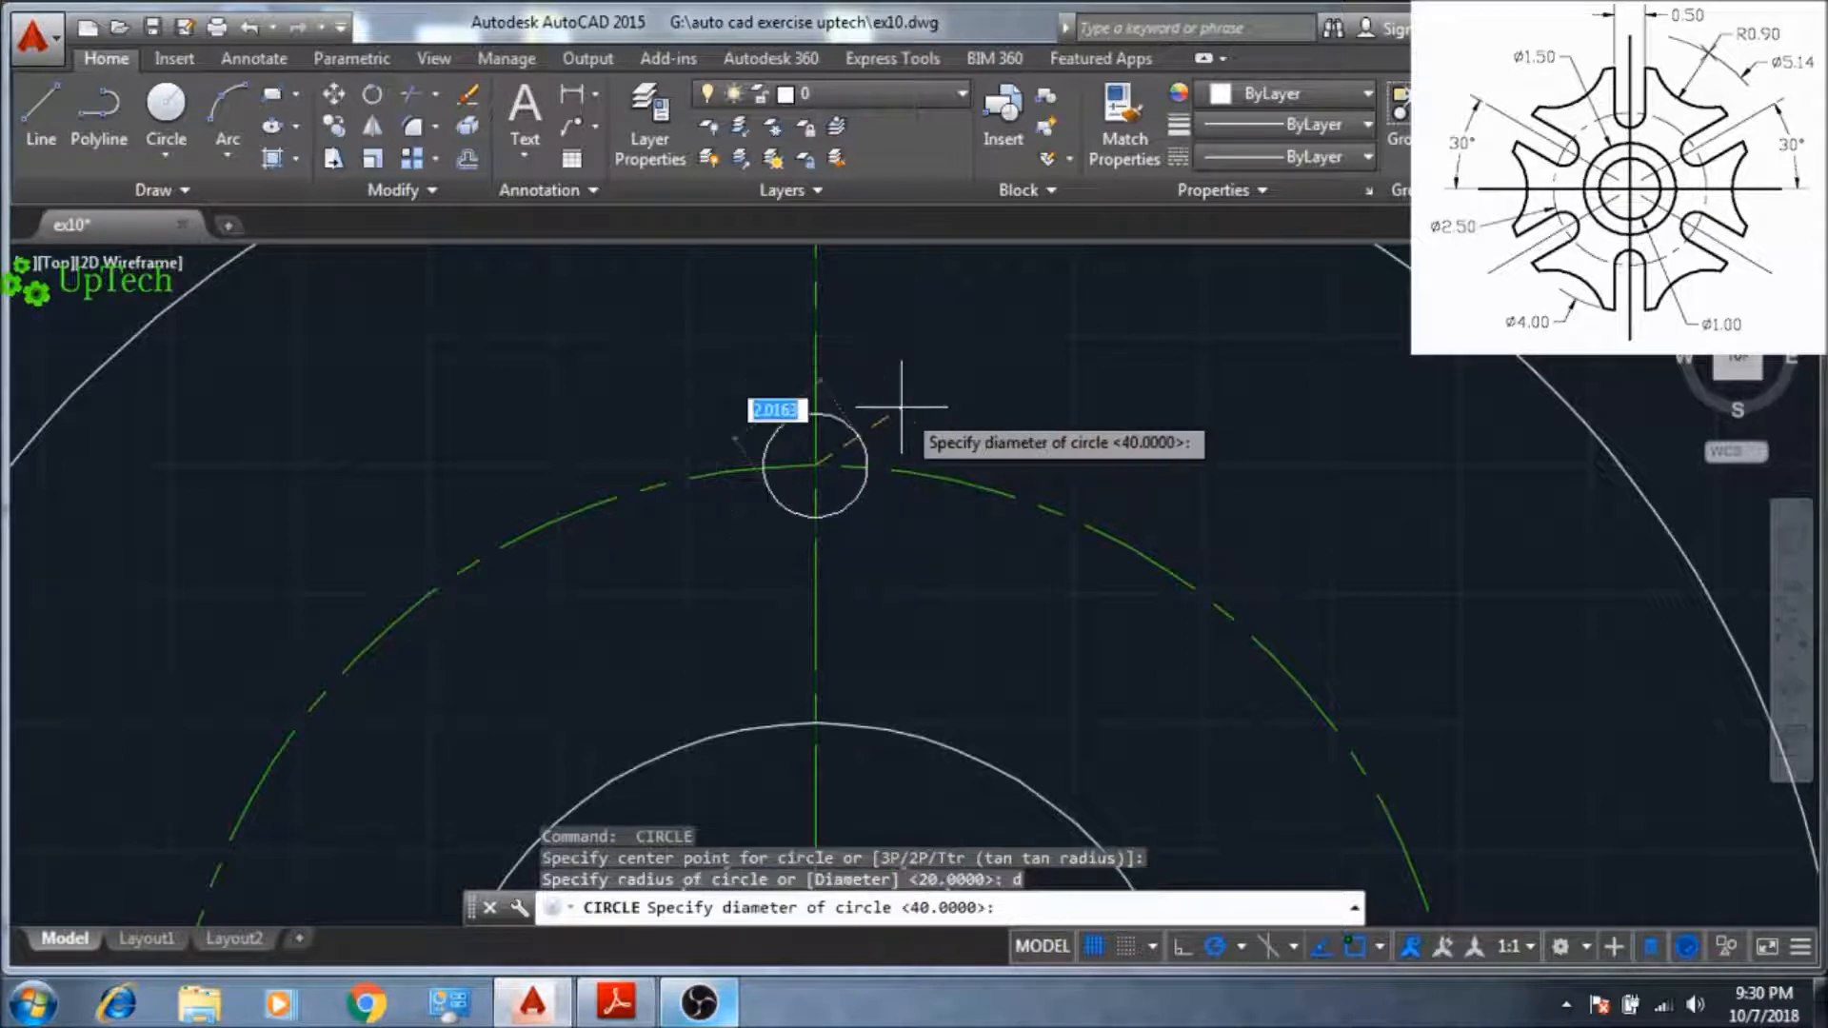
{"action": "type", "text": "5"}
{"action": "key", "text": "Return"}
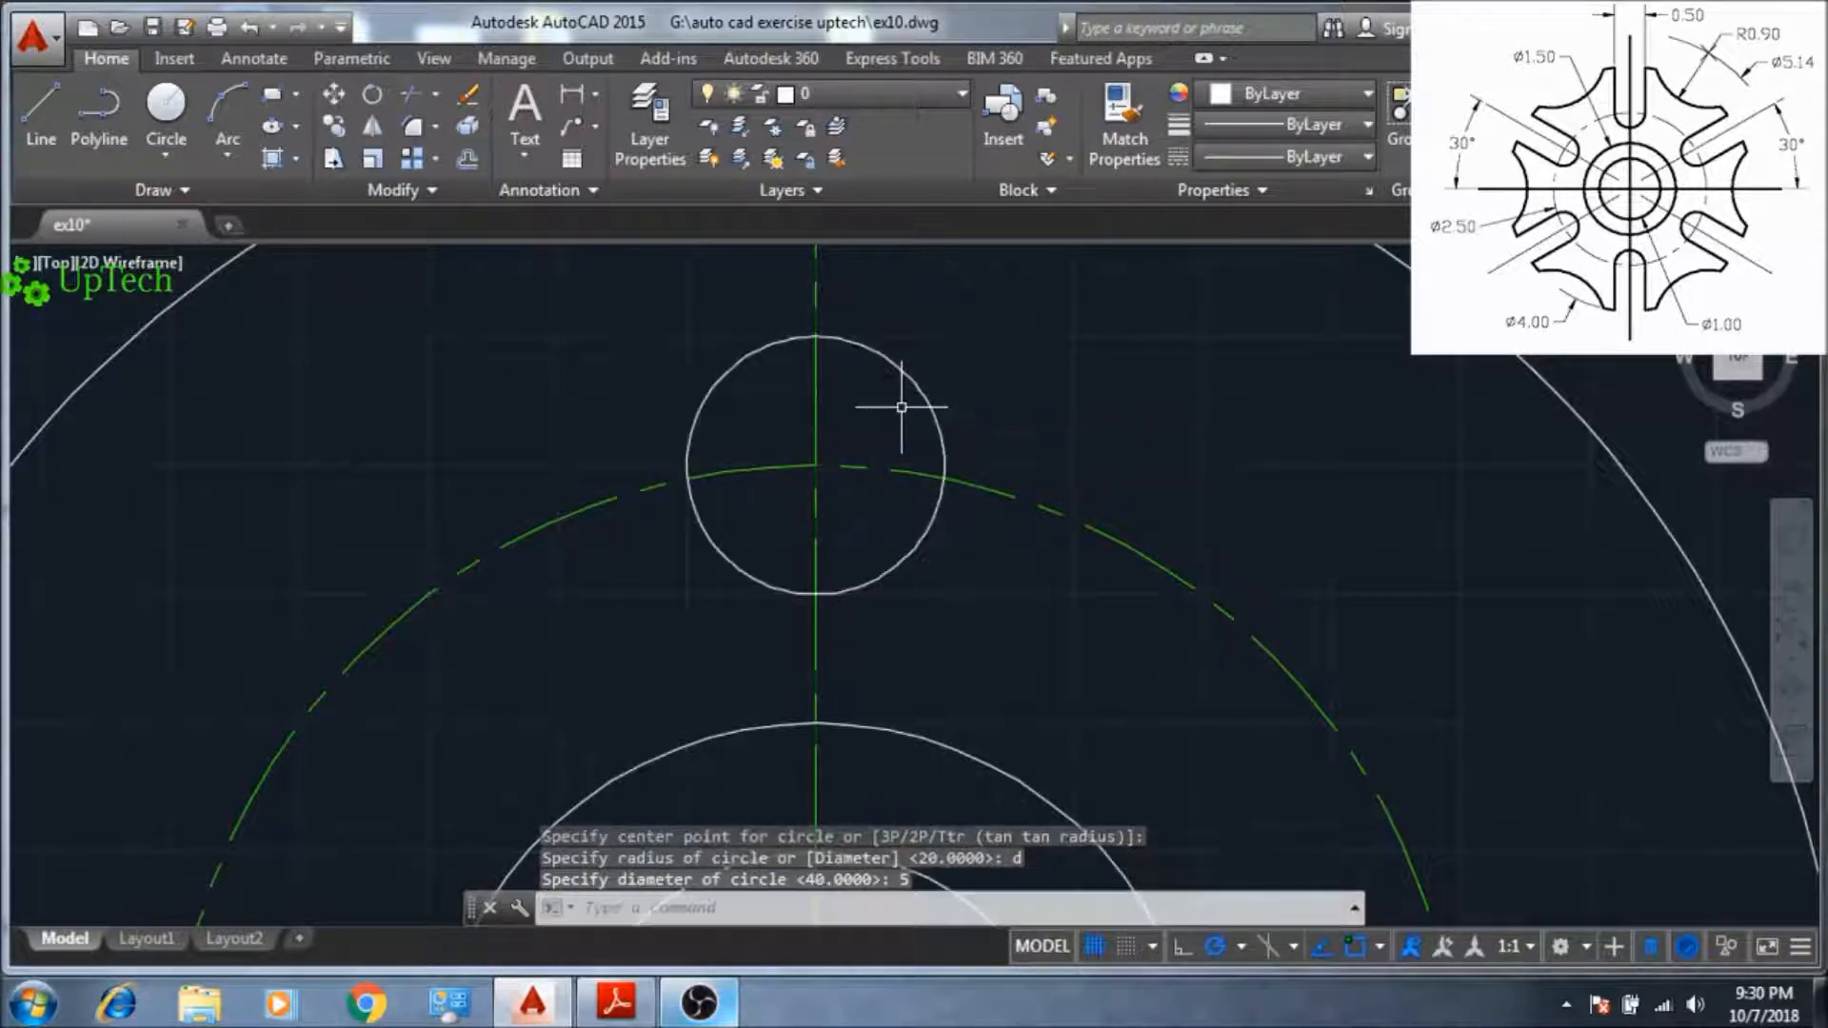
- Draw a vertical line tangent to the right side of the 5-diameter circle, extending upward past the 40-diameter circle
{"action": "scroll", "coordinate": [895, 434], "scroll_direction": "up", "scroll_amount": 2}
{"action": "scroll", "coordinate": [889, 428], "scroll_direction": "down", "scroll_amount": 4}
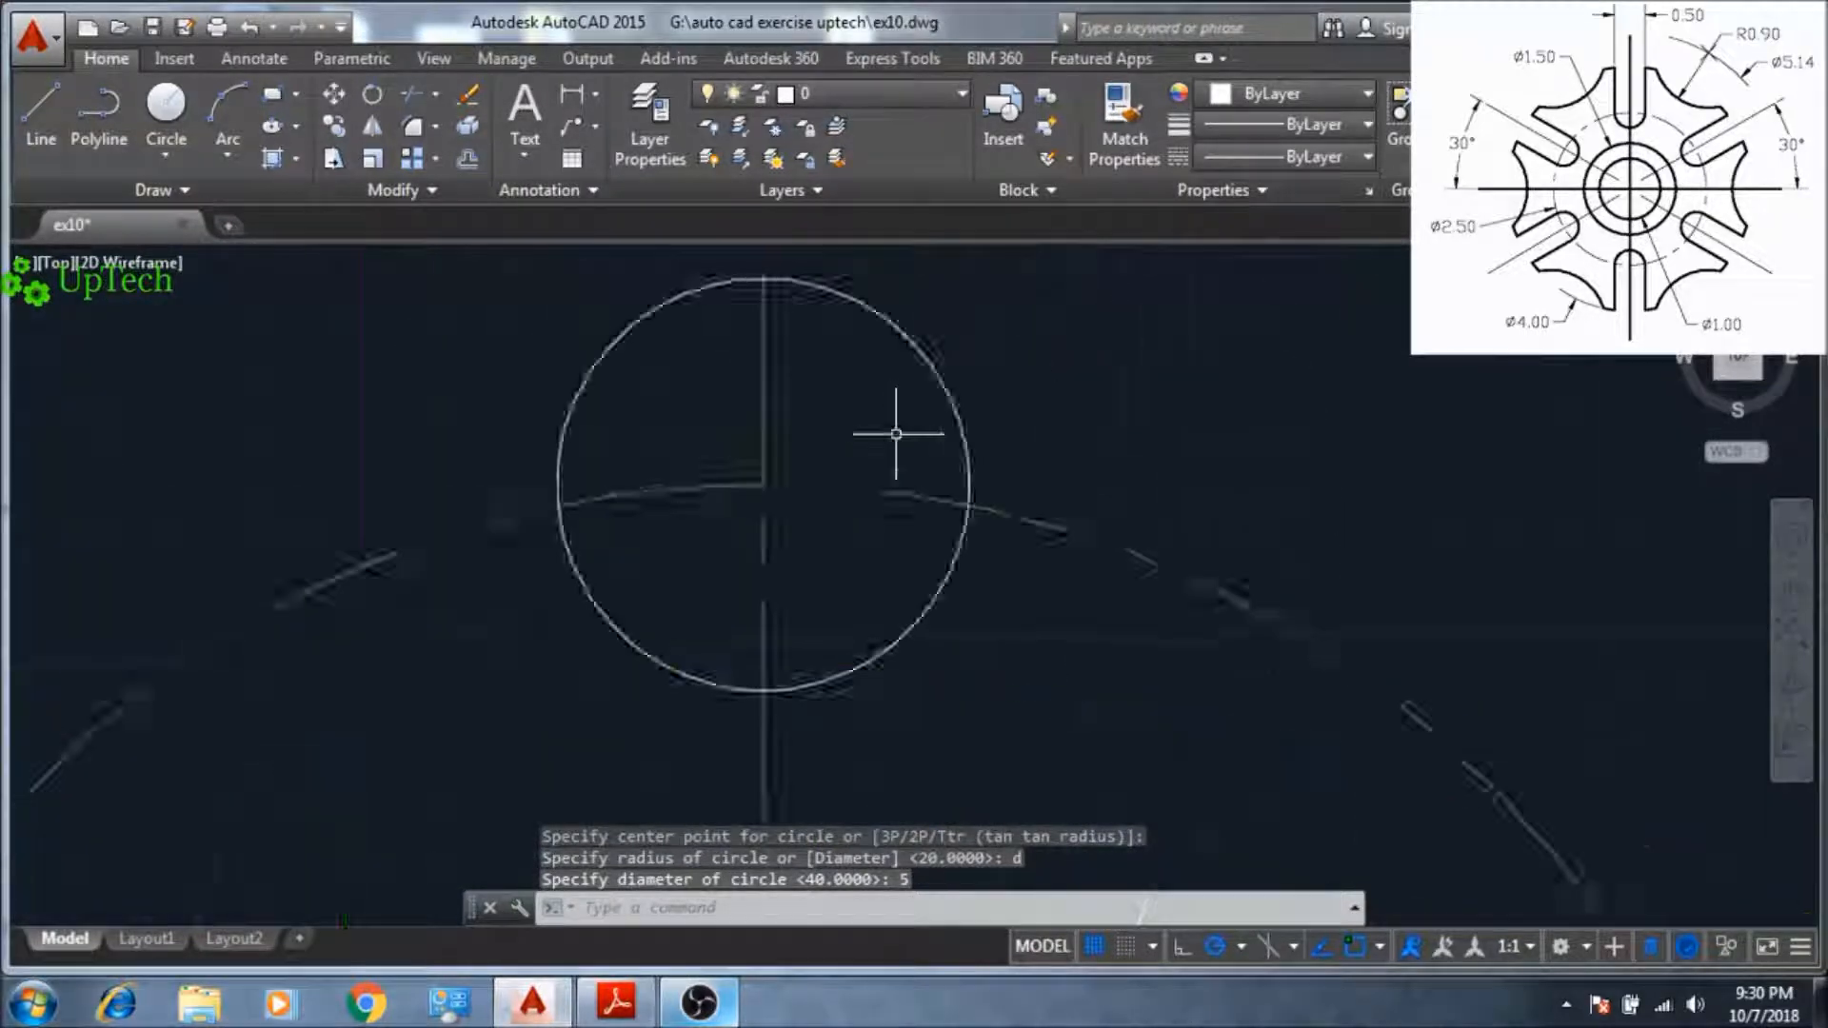
{"action": "middle_click_drag", "start_coordinate": [905, 420], "coordinate": [889, 531]}
{"action": "type", "text": "l"}
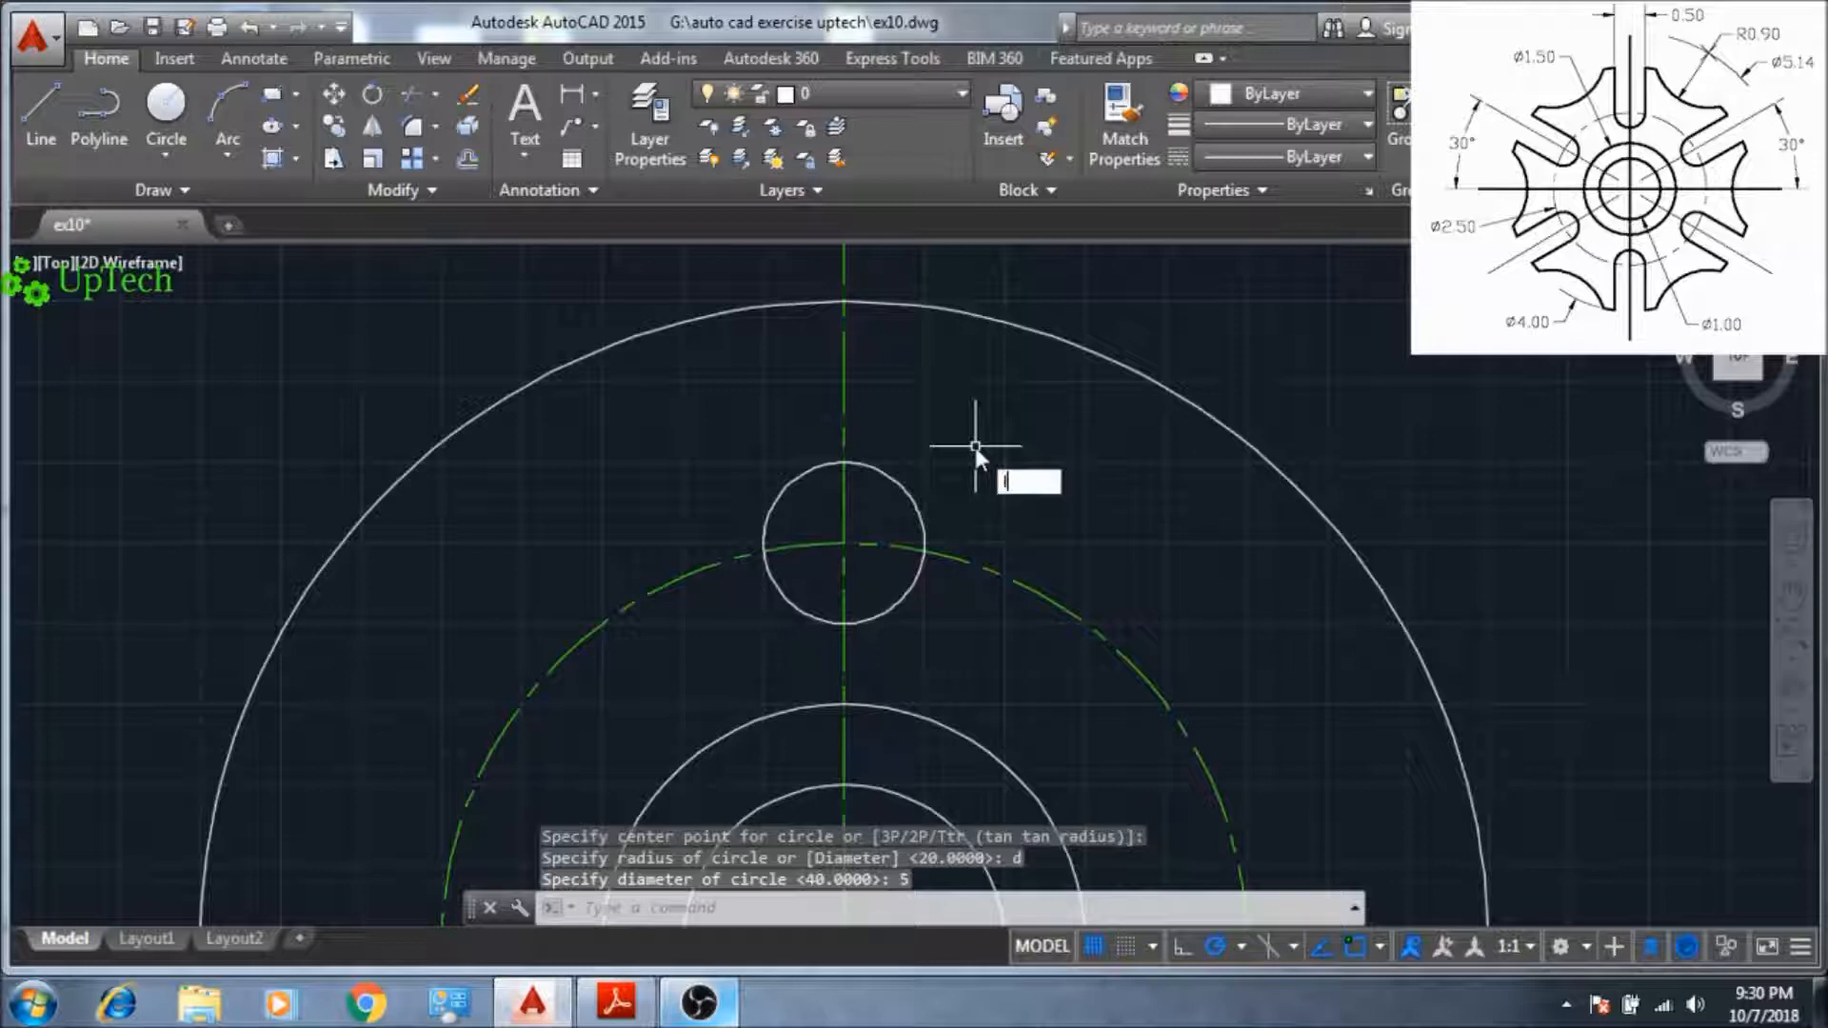
{"action": "key", "text": "Return"}
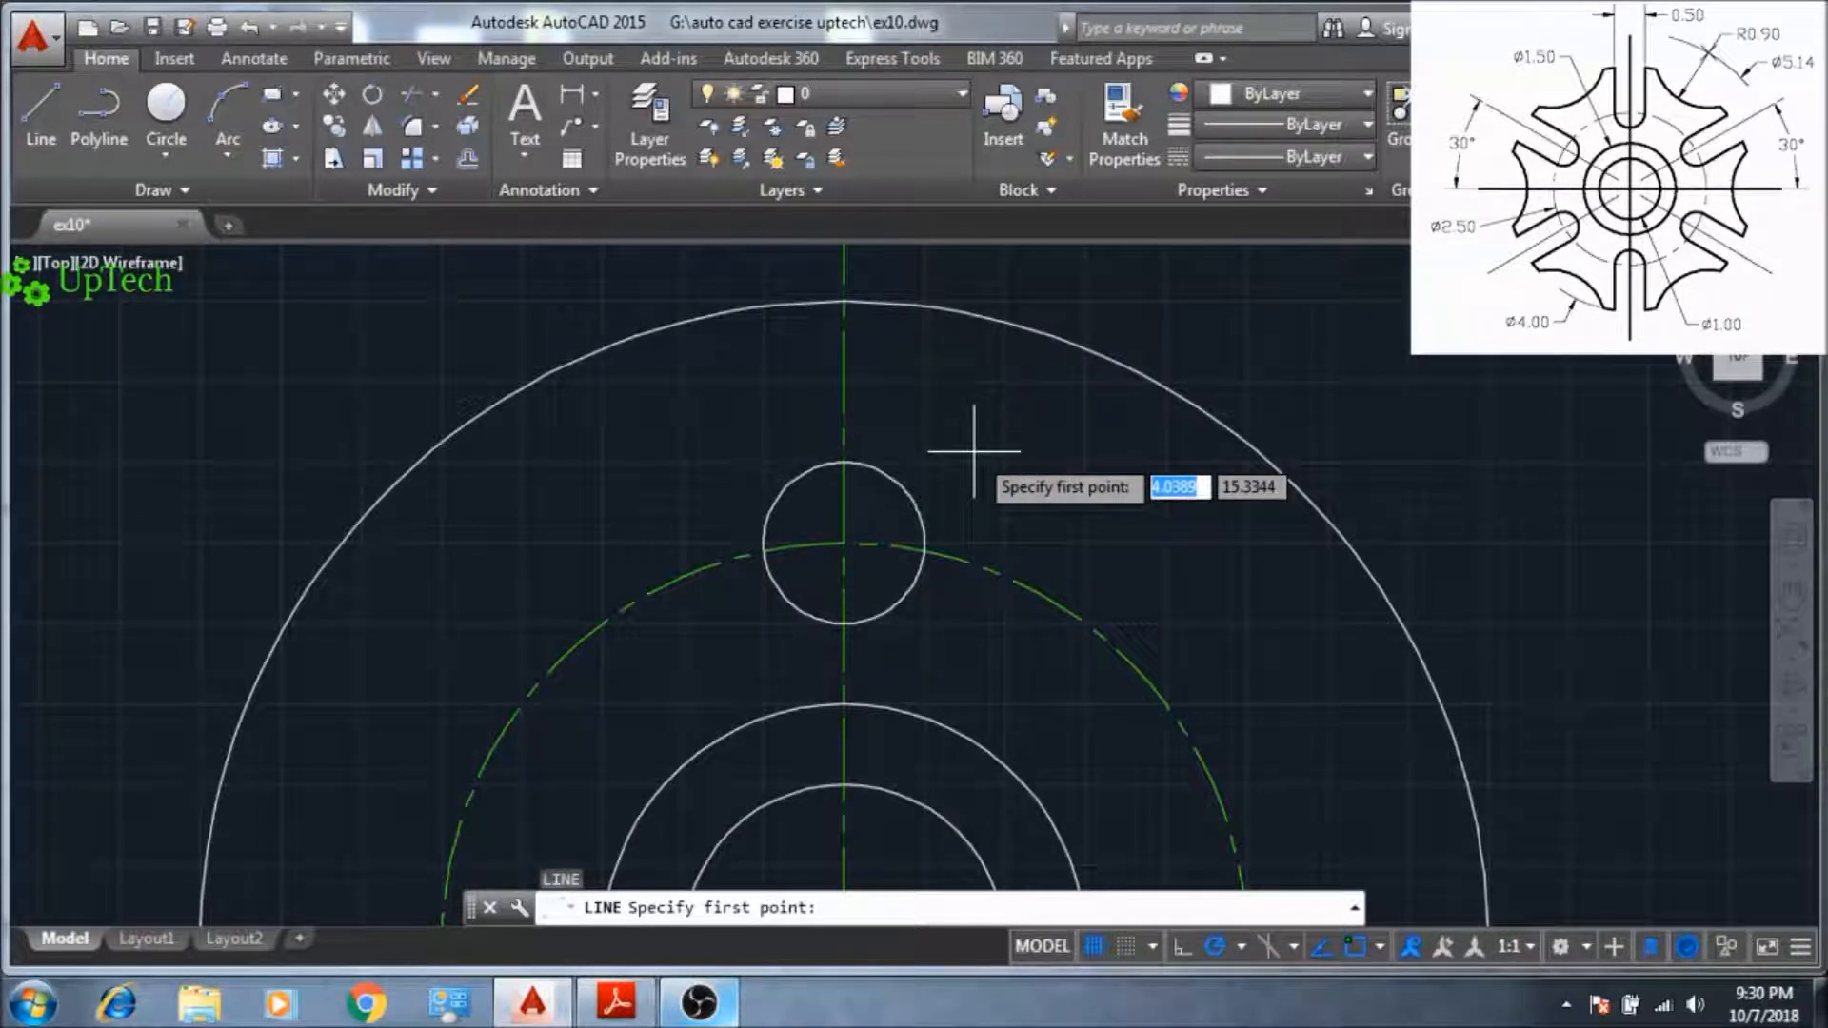
{"action": "key", "text": "F8"}
{"action": "right_click", "coordinate": [971, 449], "text": "shift"}
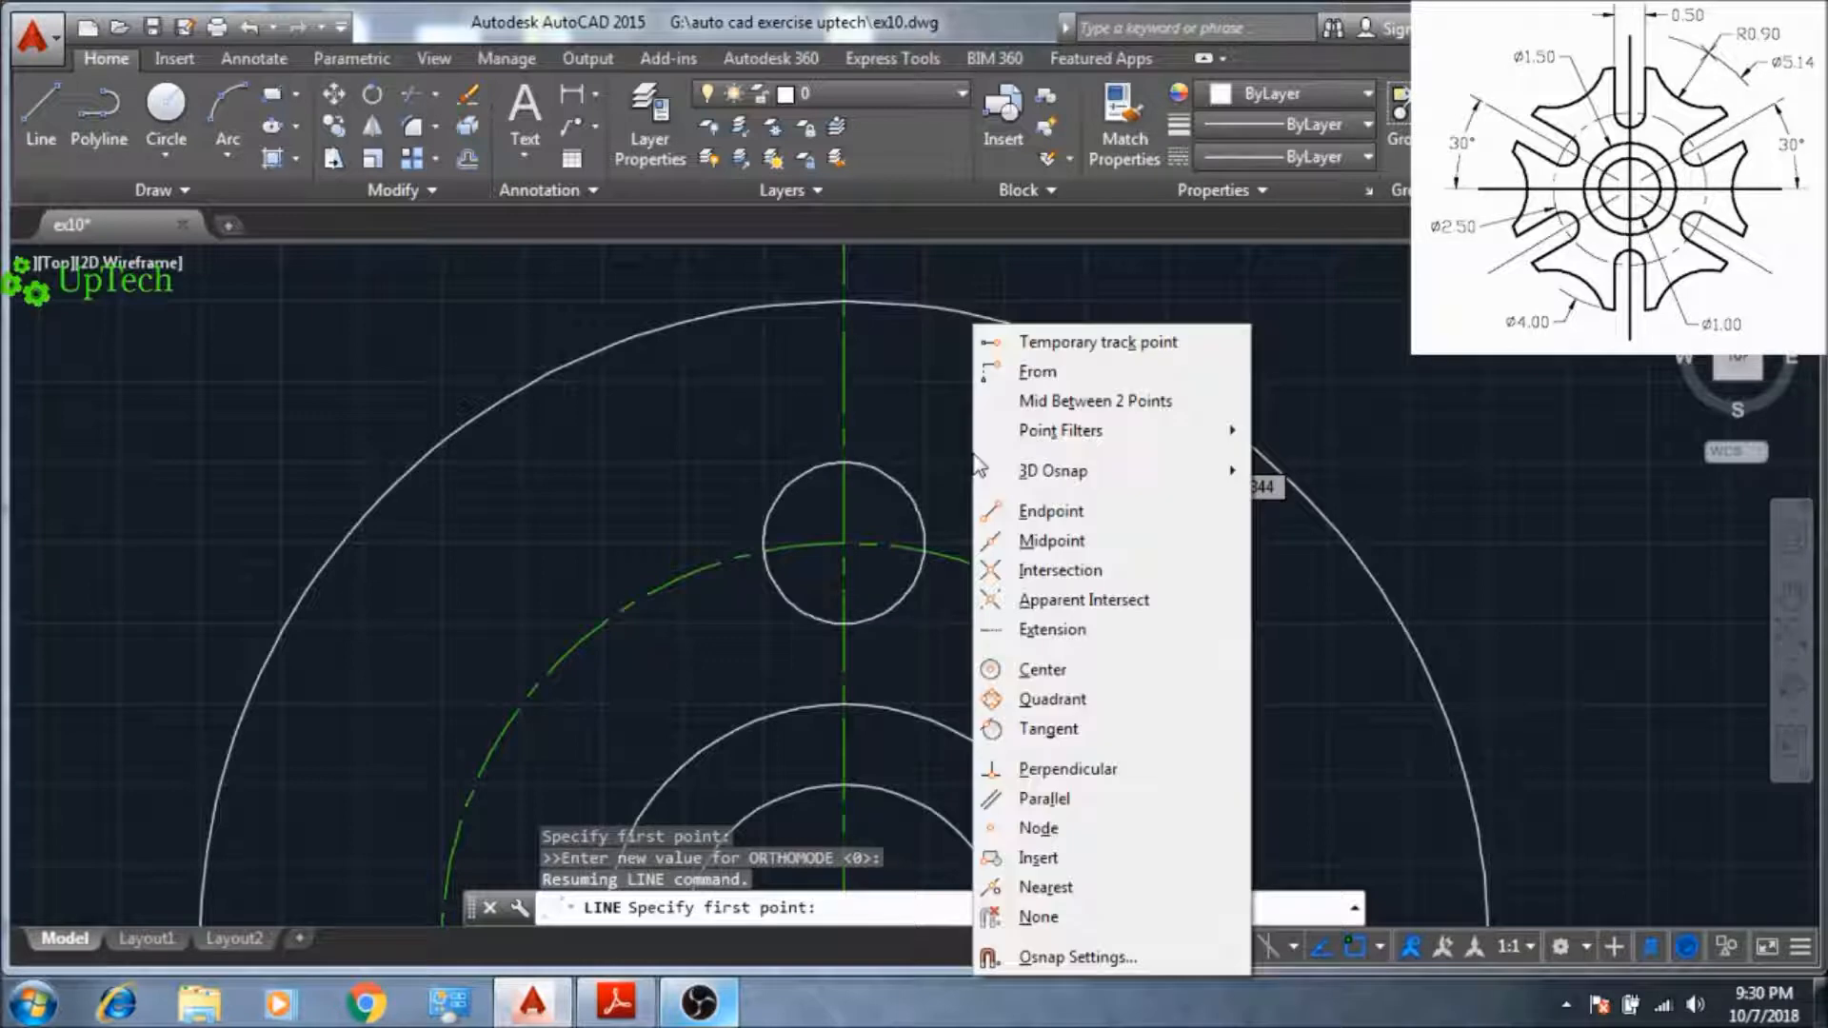
{"action": "left_click", "coordinate": [1014, 731]}
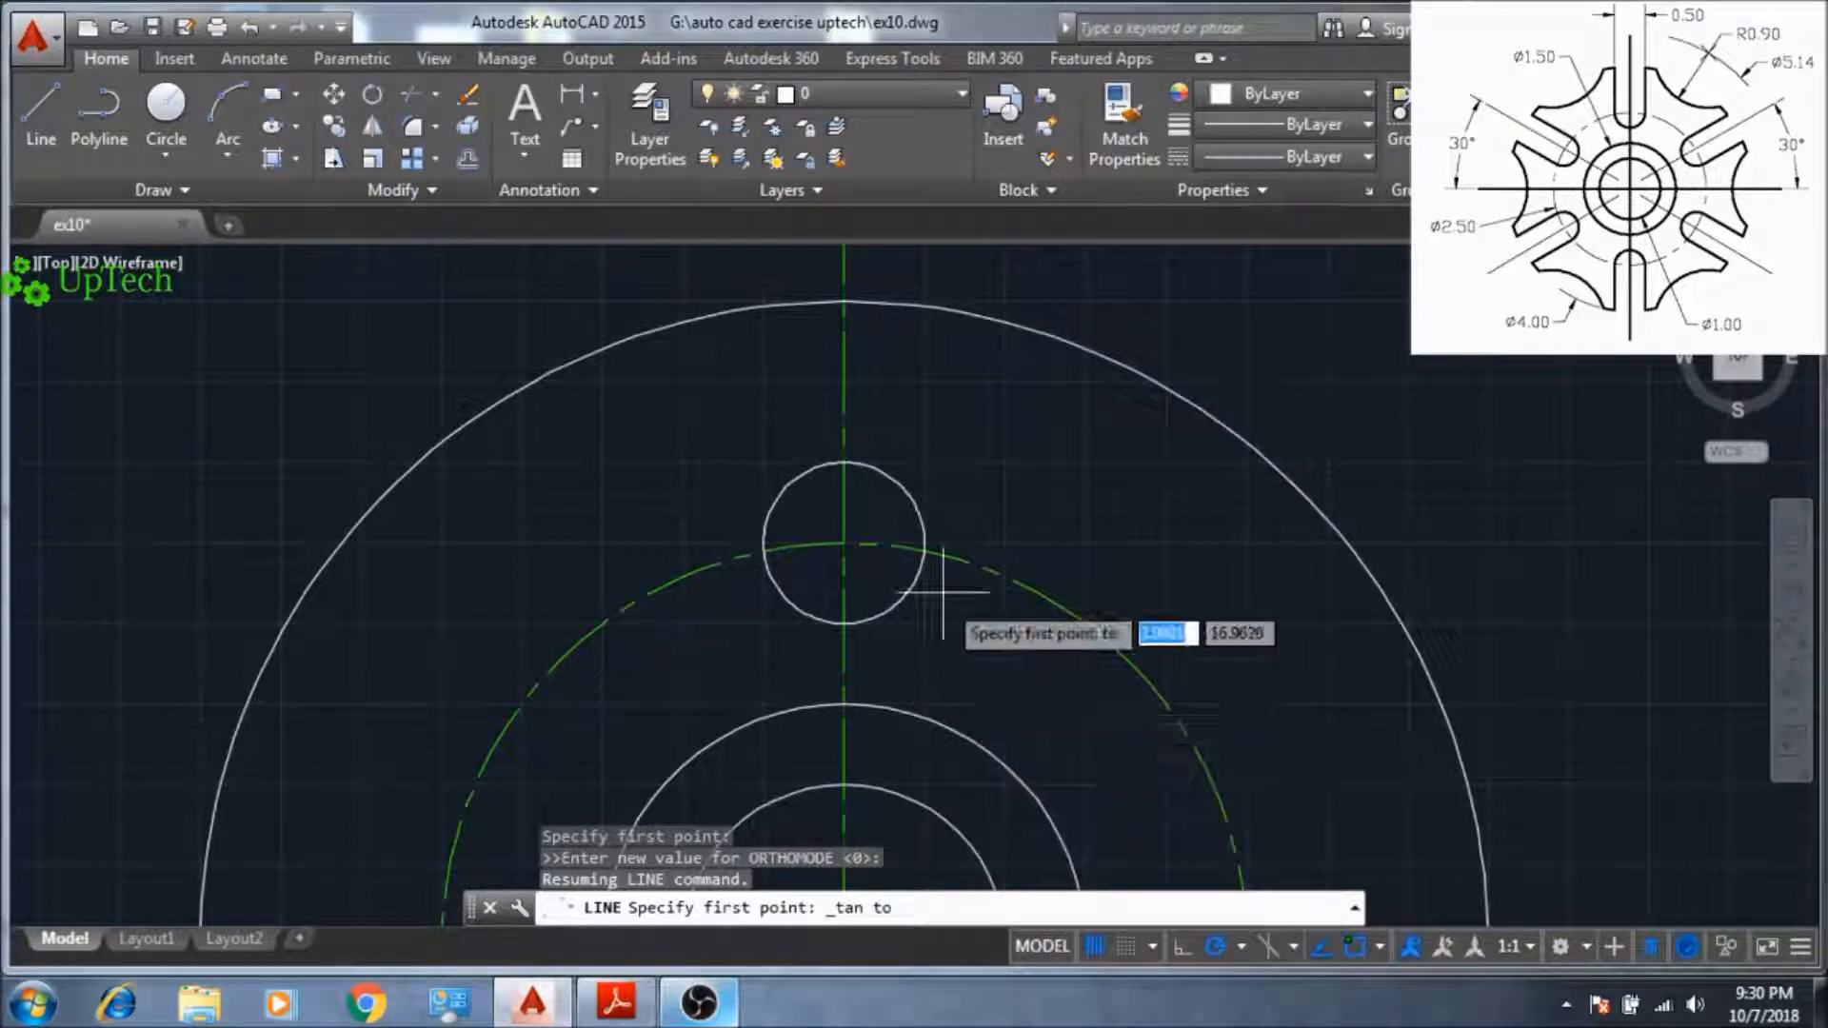
{"action": "left_click", "coordinate": [925, 533]}
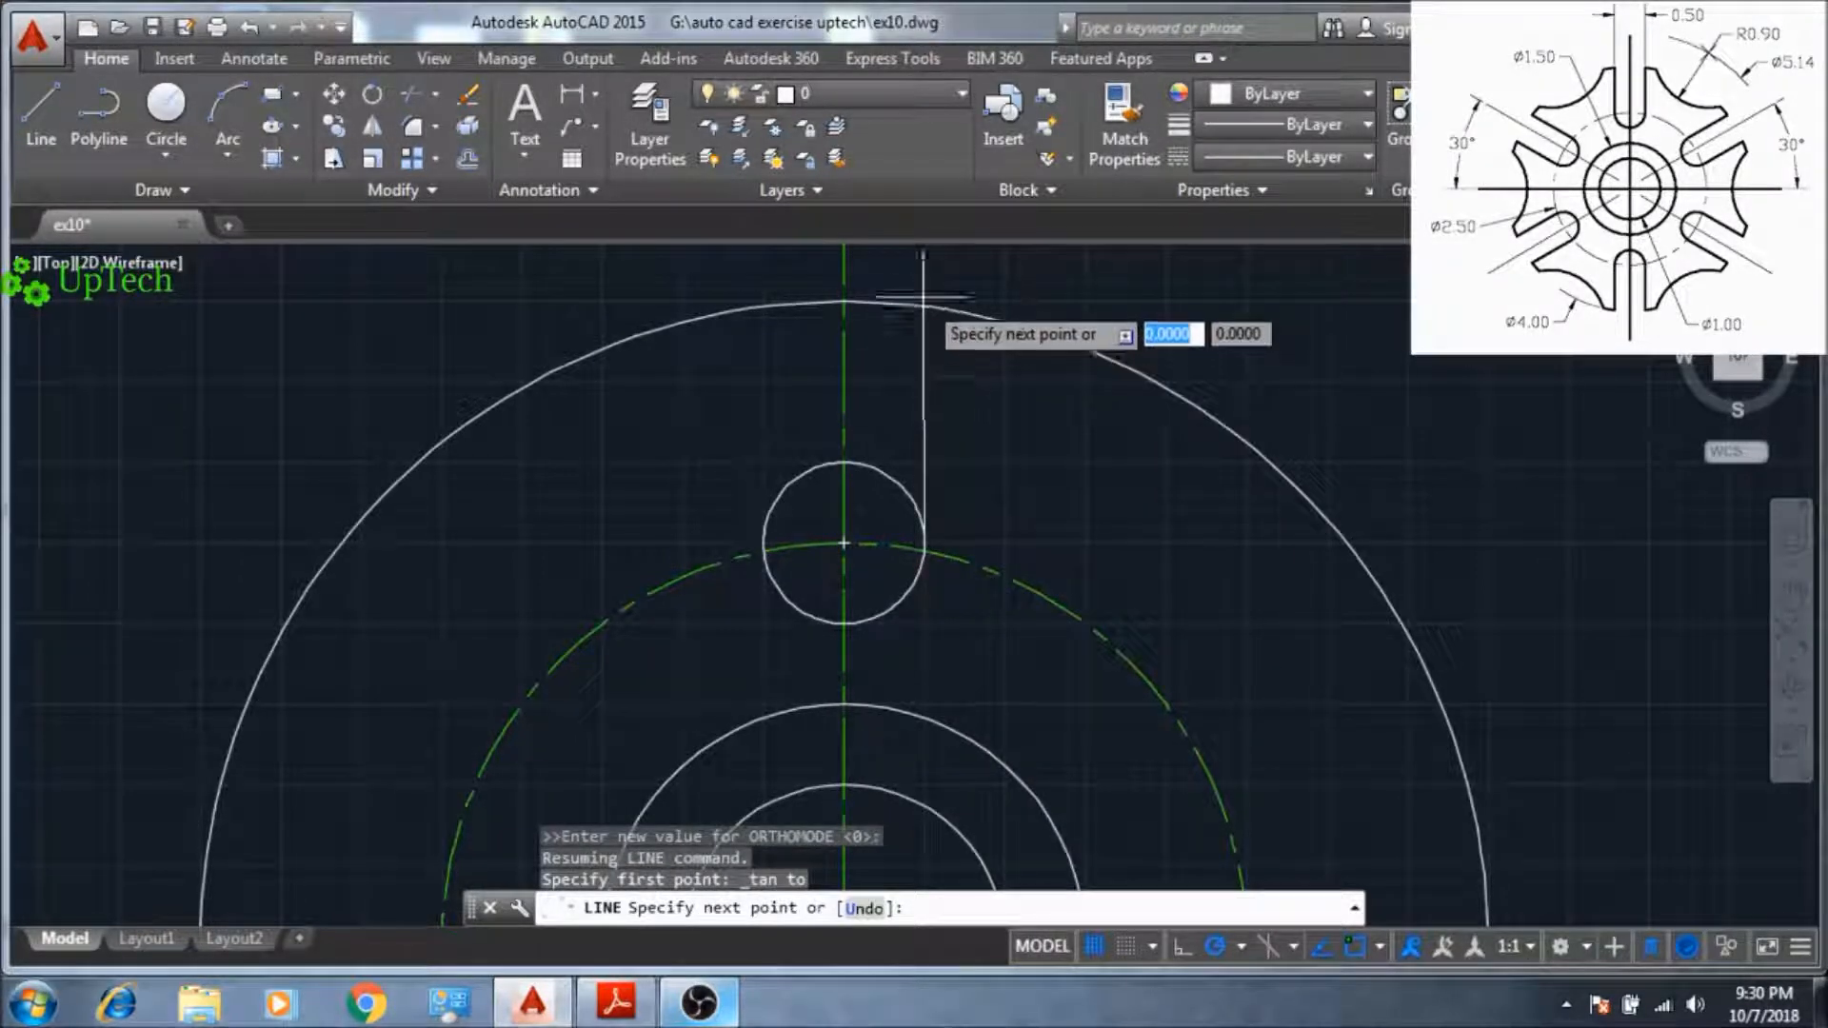
{"action": "middle_click_drag", "start_coordinate": [924, 297], "coordinate": [907, 393]}
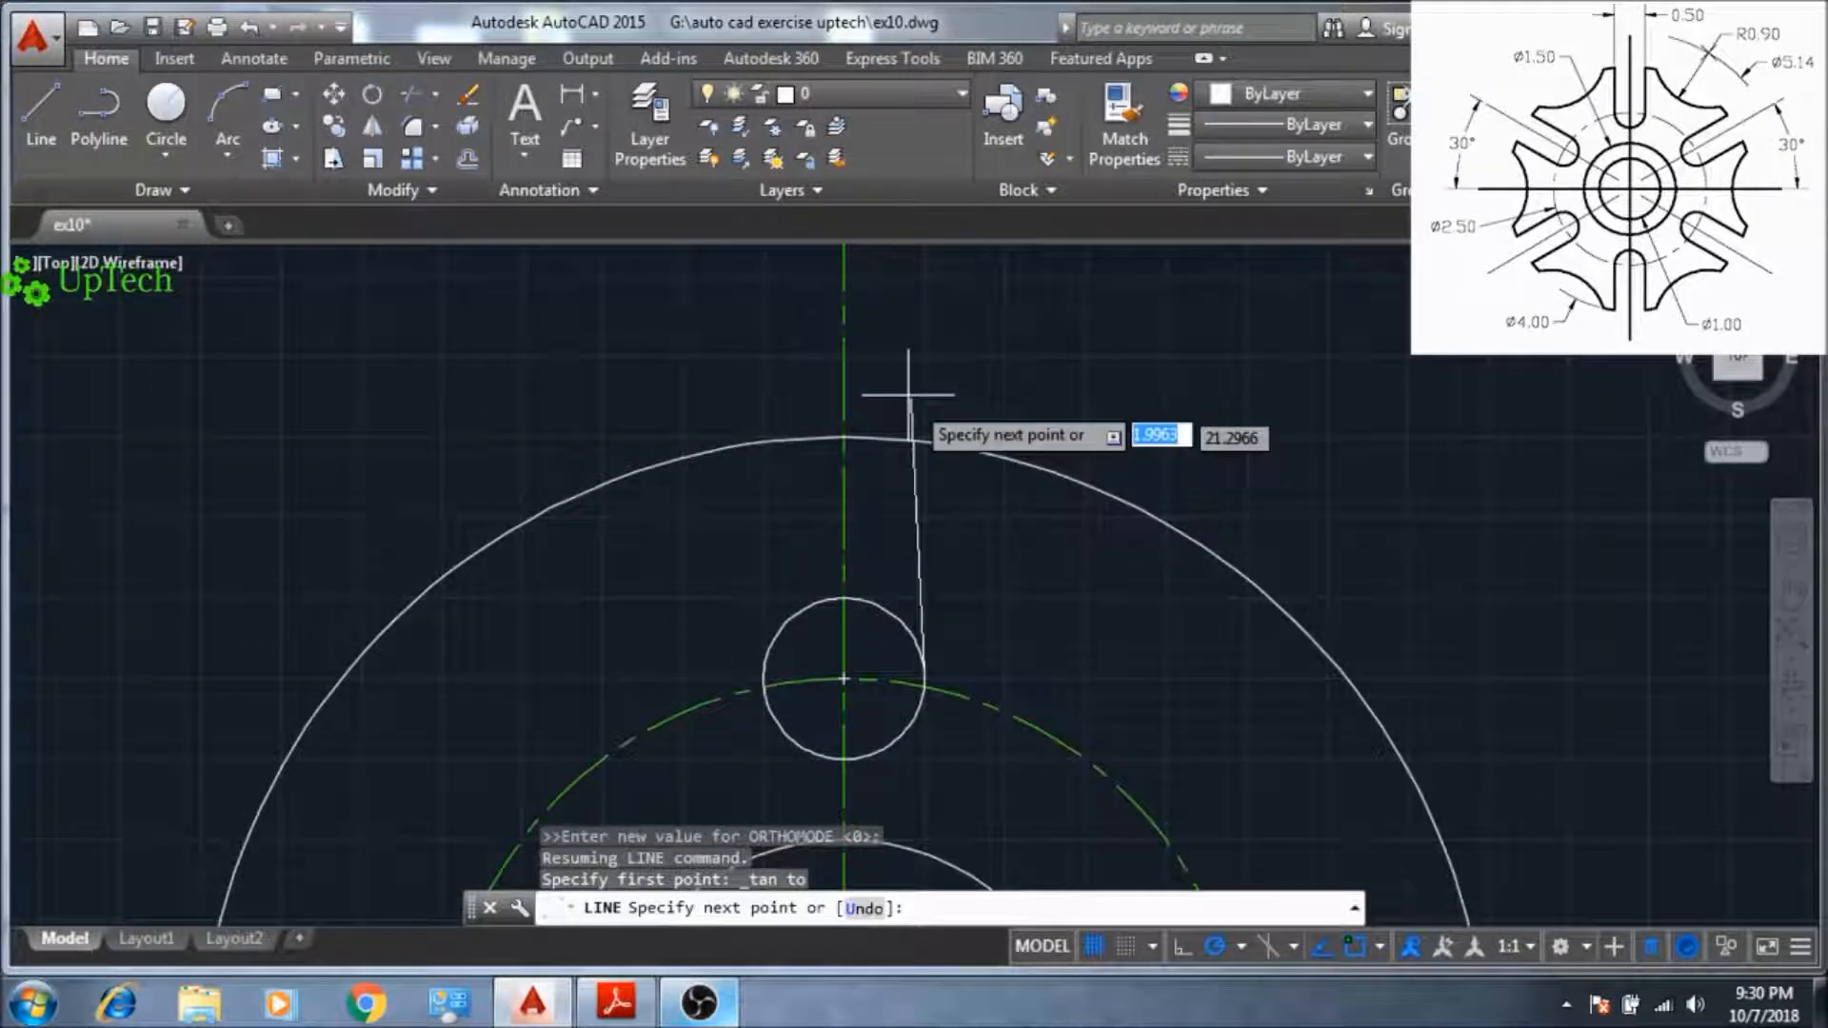
{"action": "left_click", "coordinate": [924, 350]}
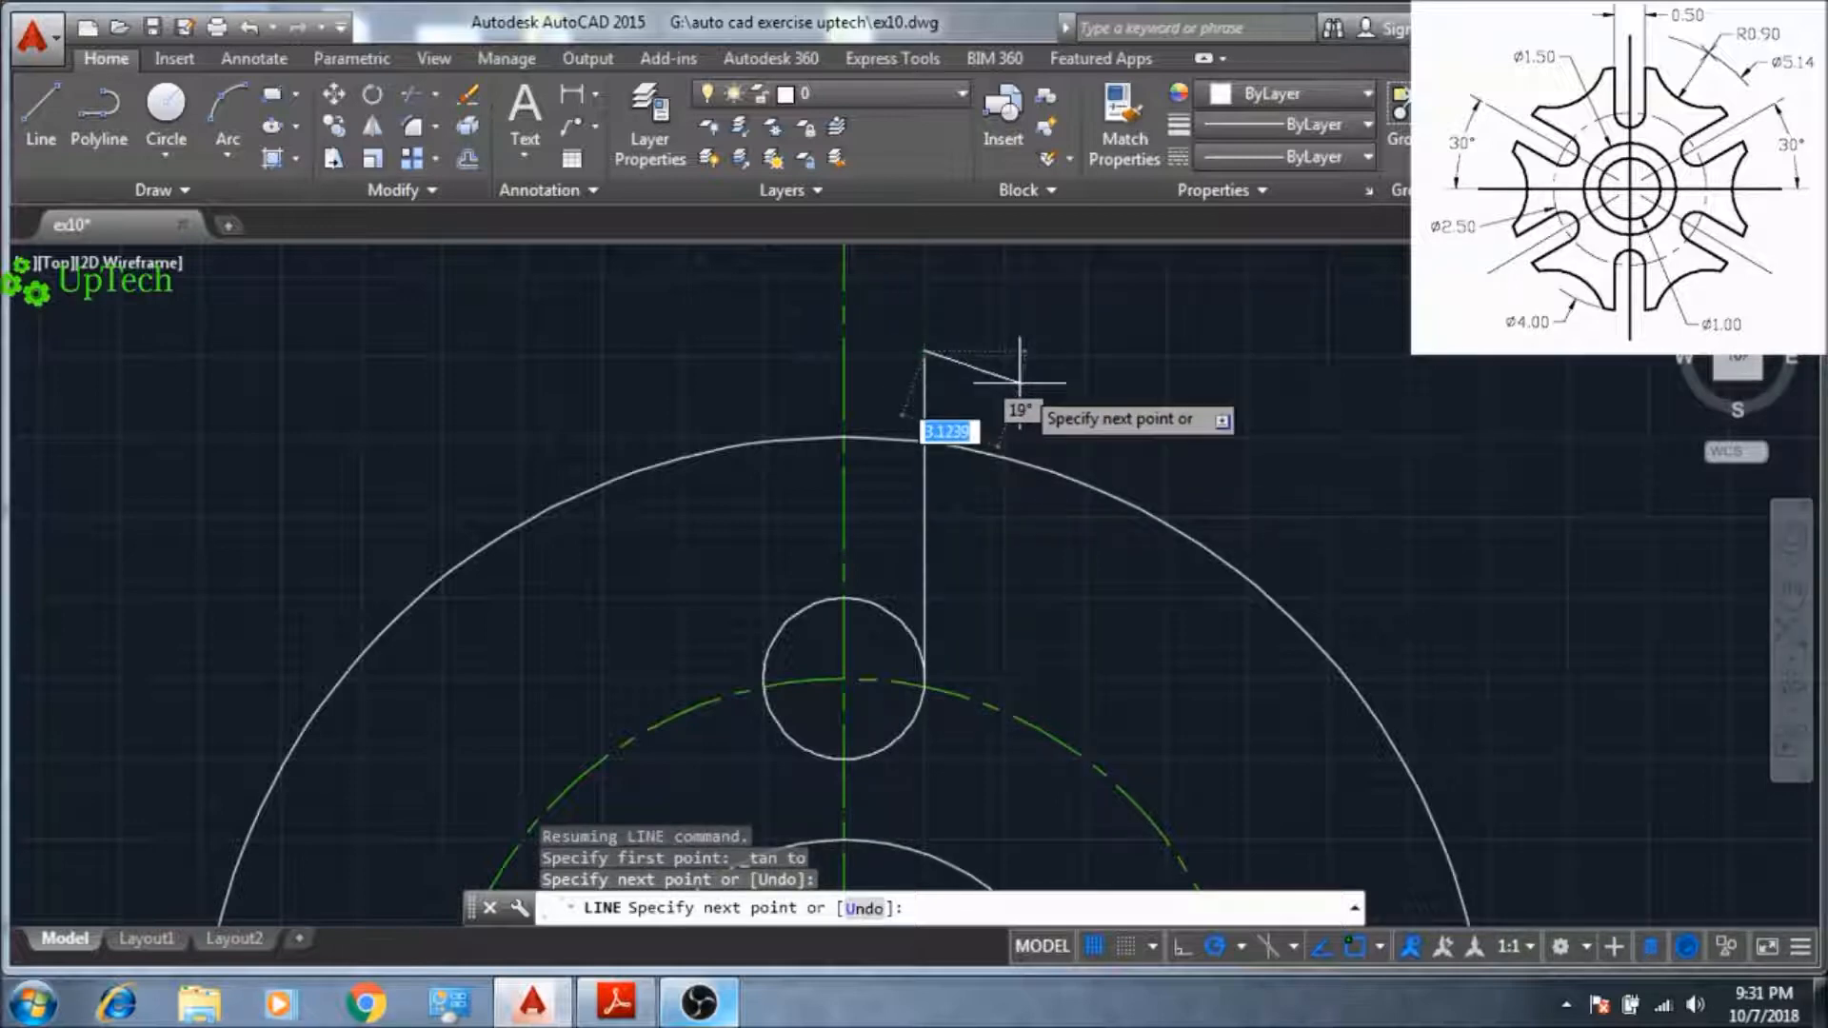
{"action": "key", "text": "Escape"}
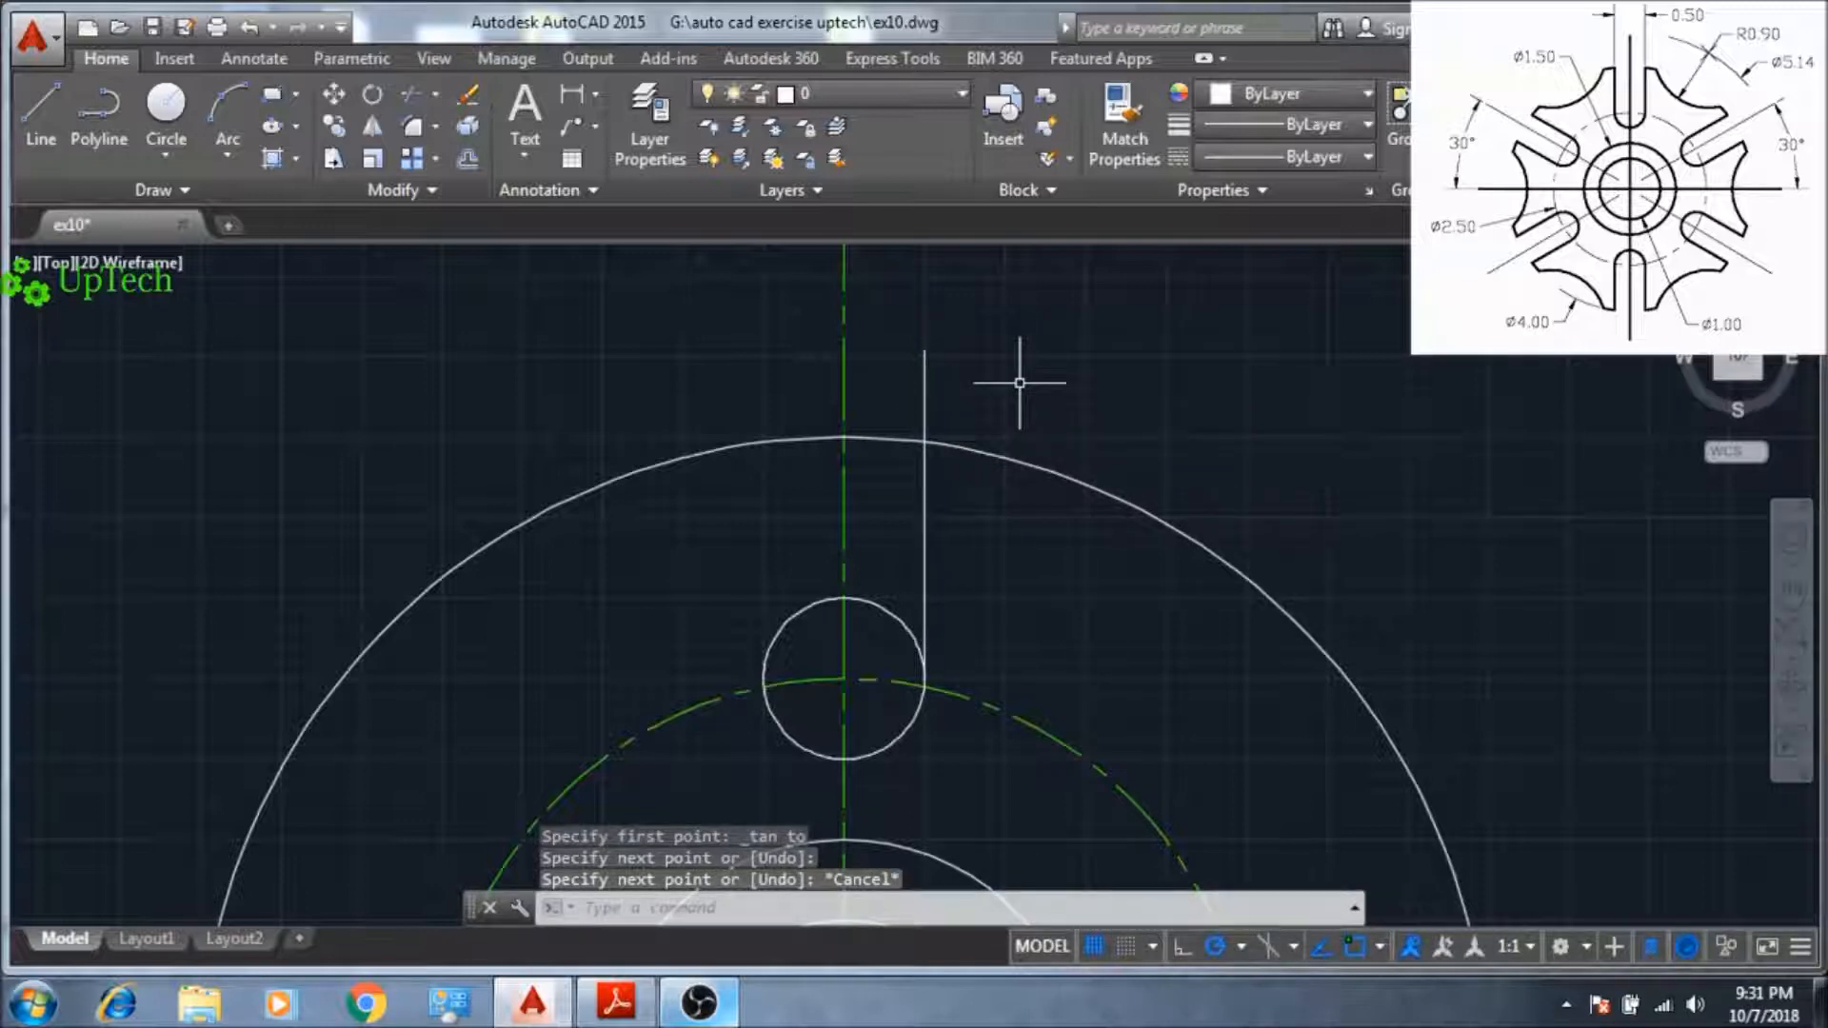
- Mirror the vertical tangent line about the vertical center line, keeping the original
{"action": "type", "text": "mi"}
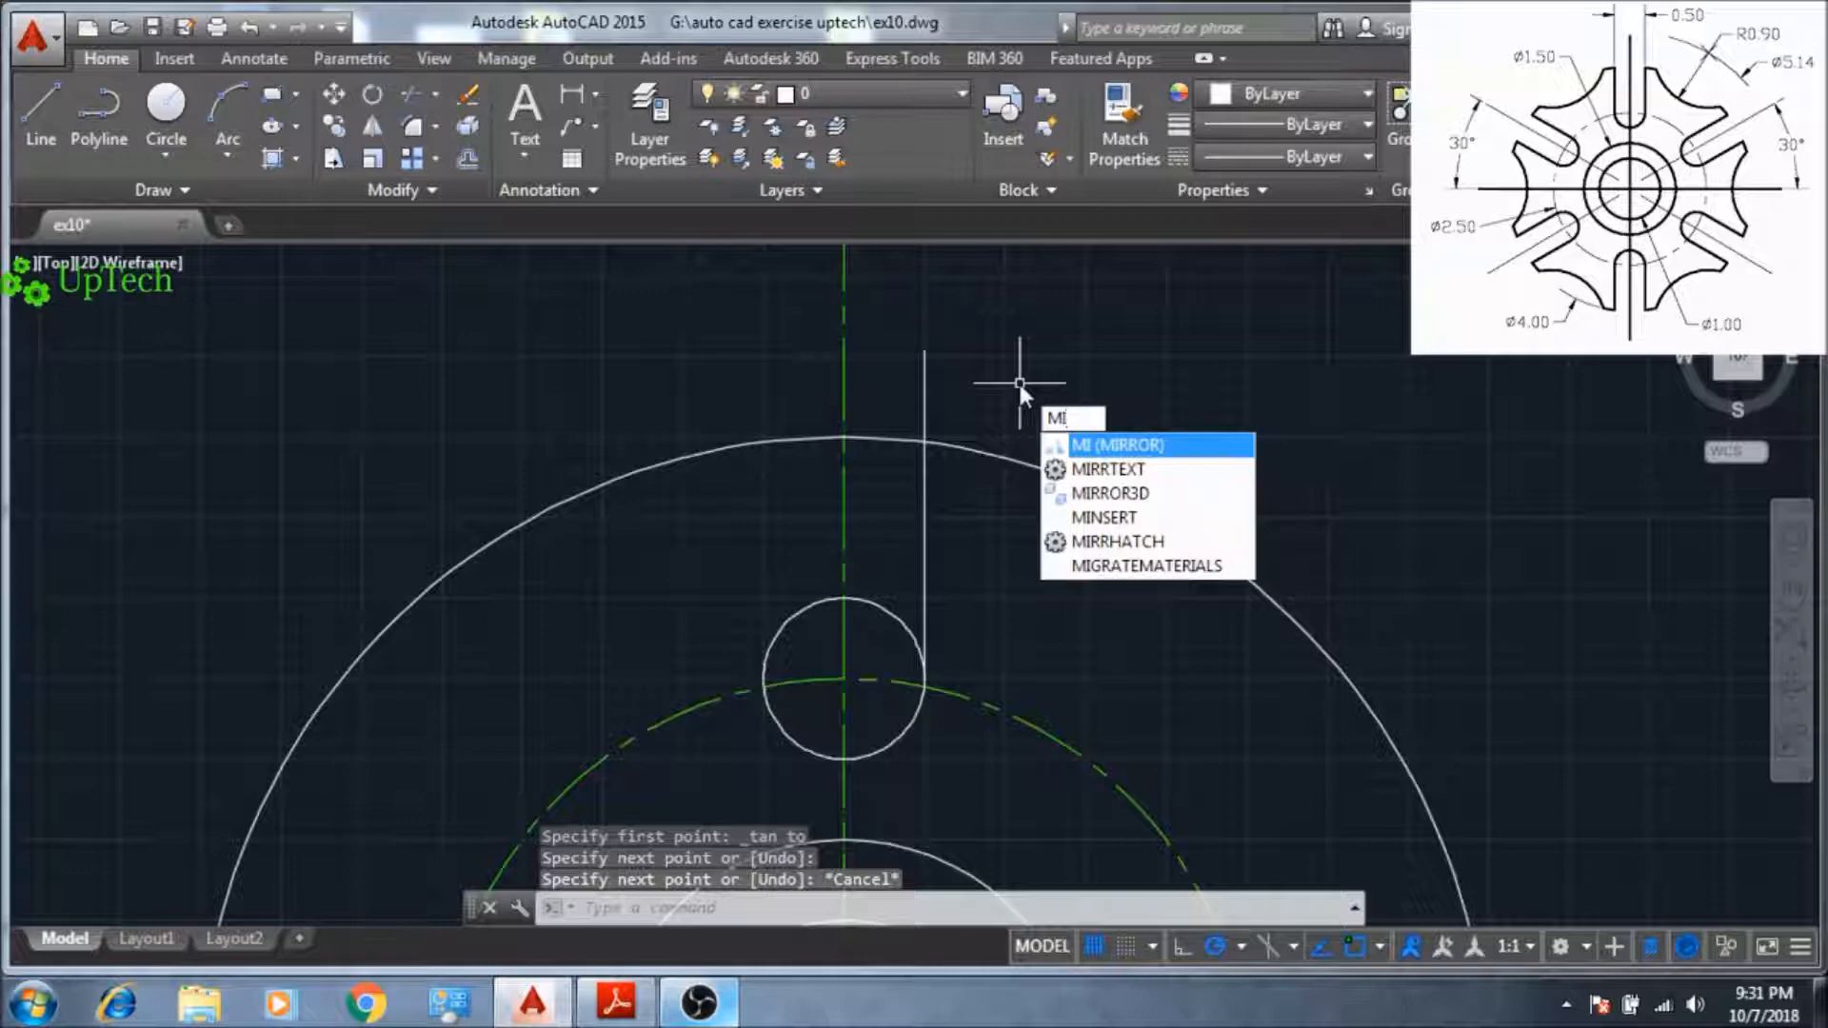
{"action": "key", "text": "Return"}
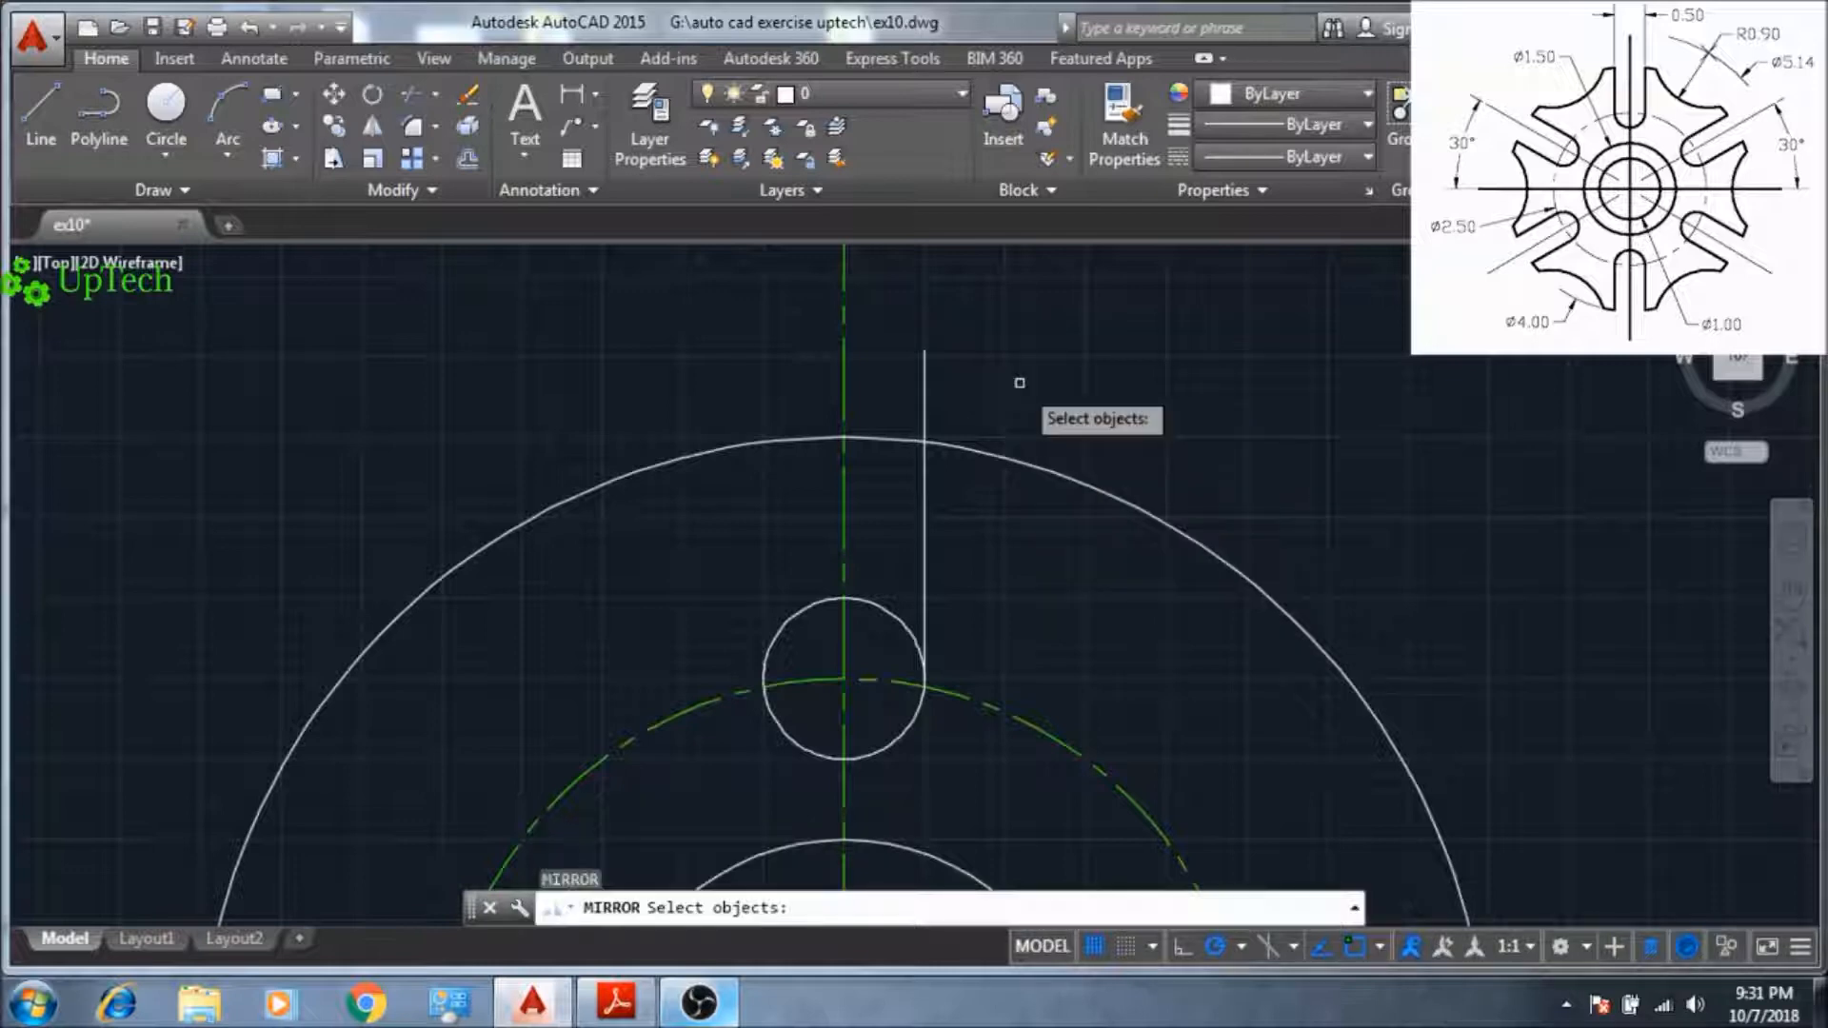
{"action": "left_click", "coordinate": [925, 387]}
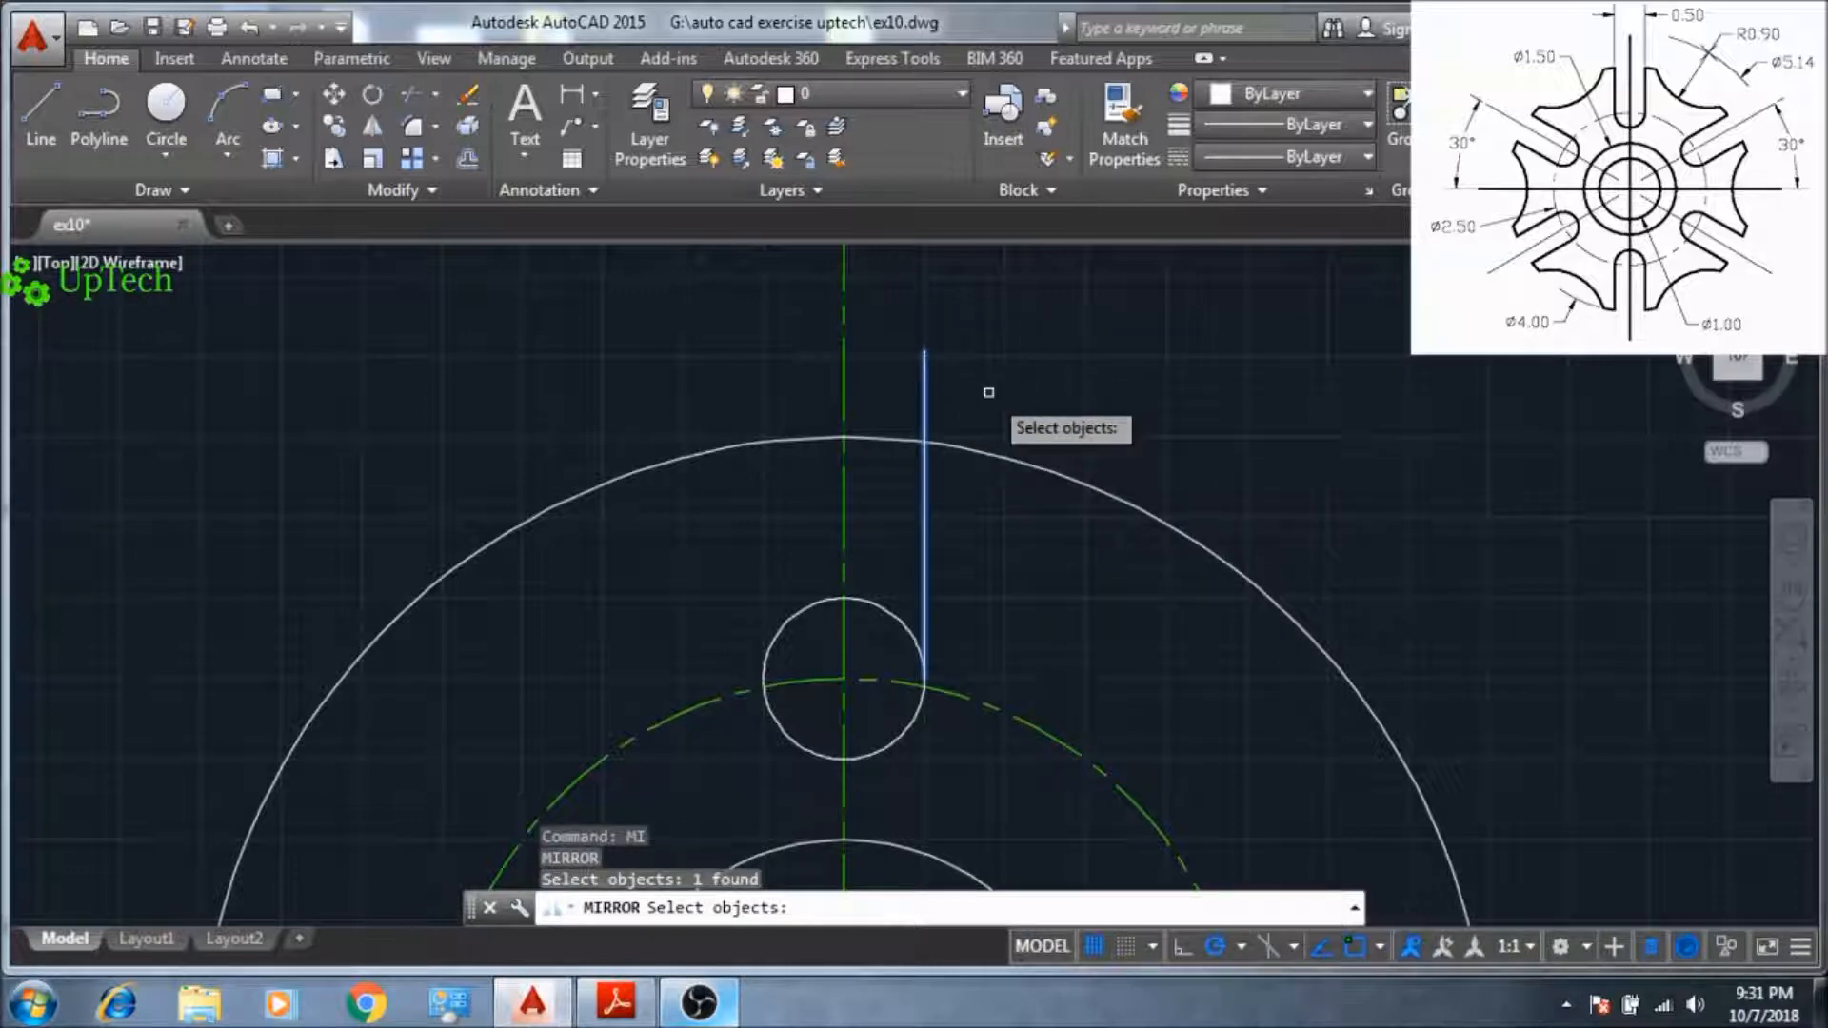
{"action": "key", "text": "Return"}
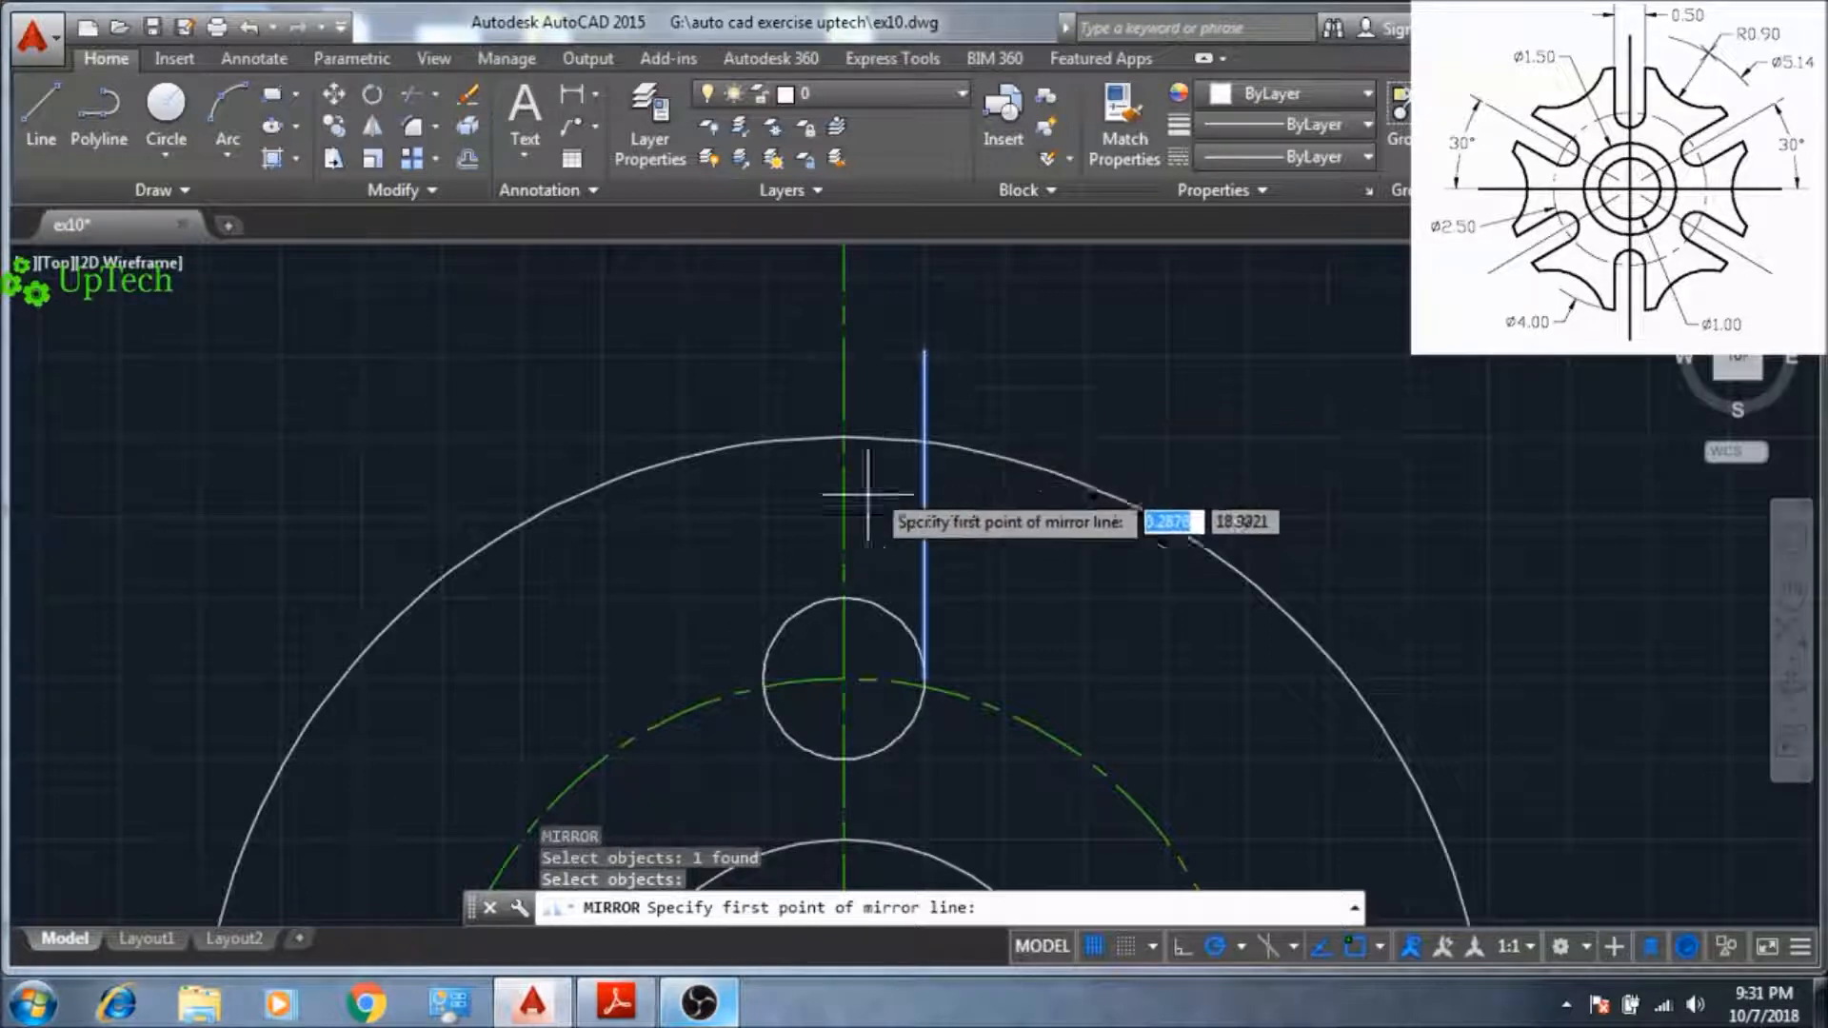
{"action": "left_click", "coordinate": [843, 679]}
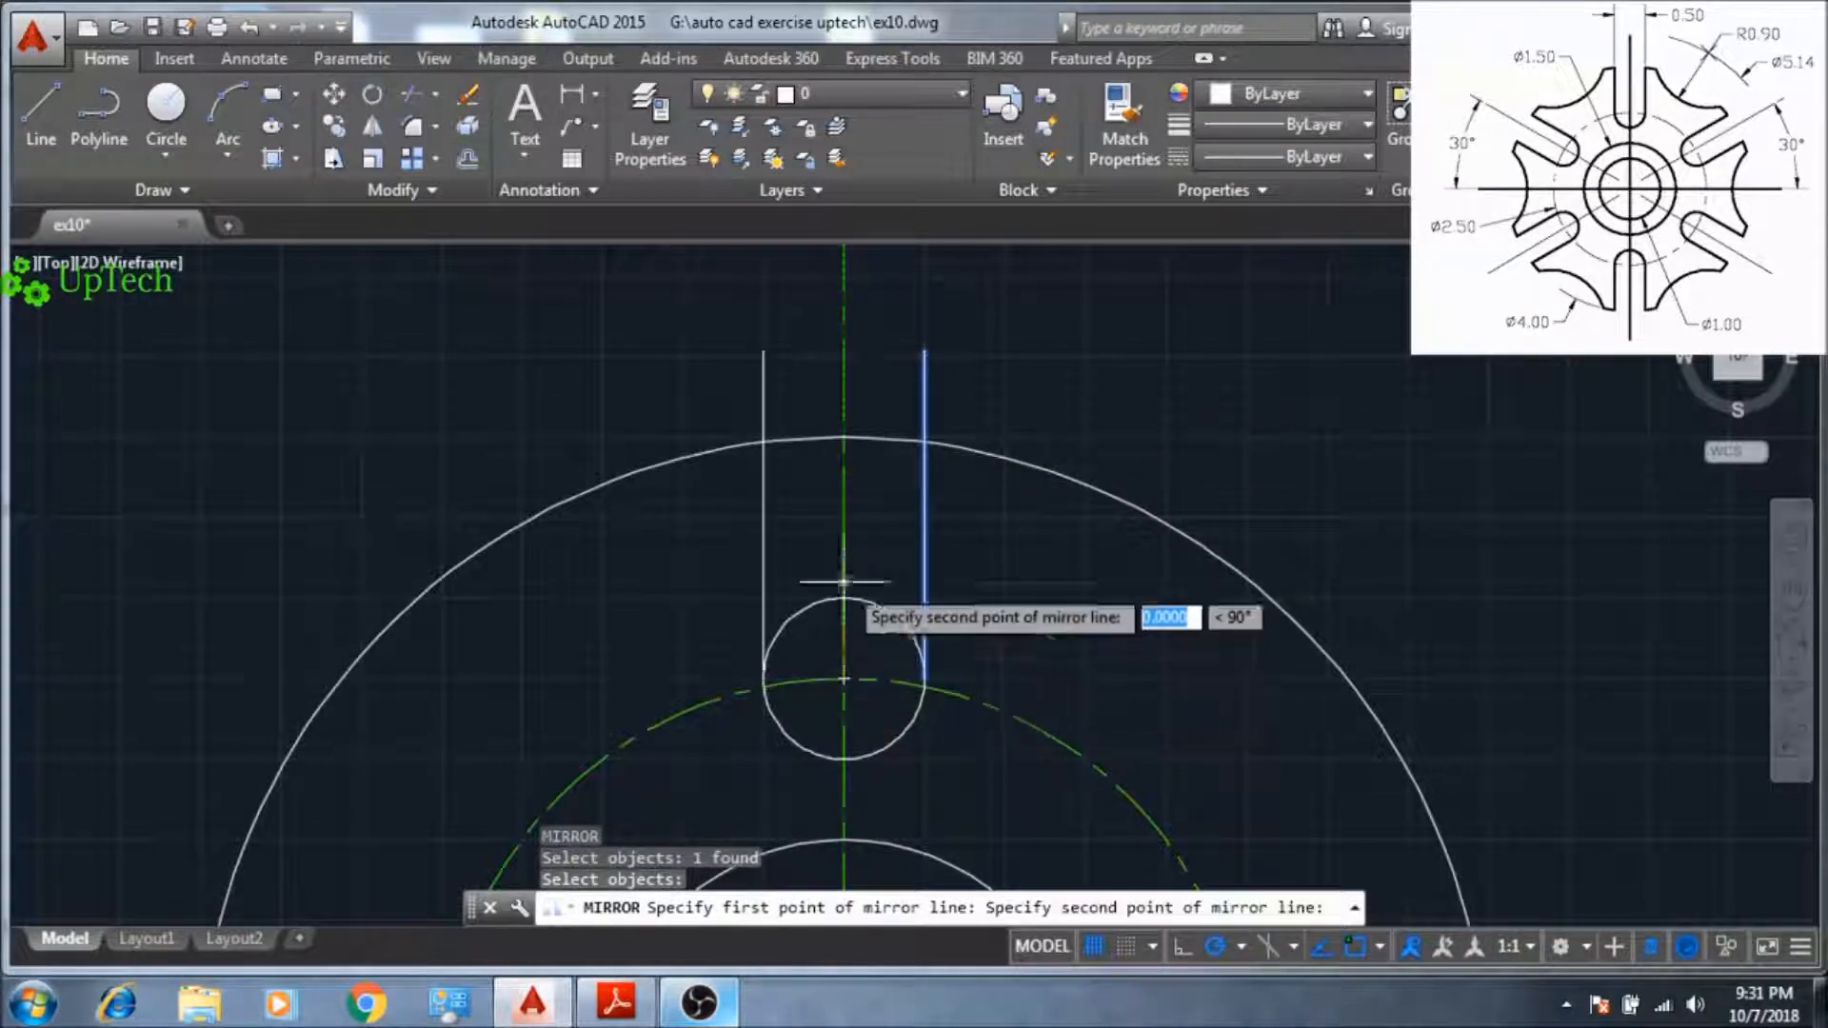
{"action": "left_click", "coordinate": [843, 437]}
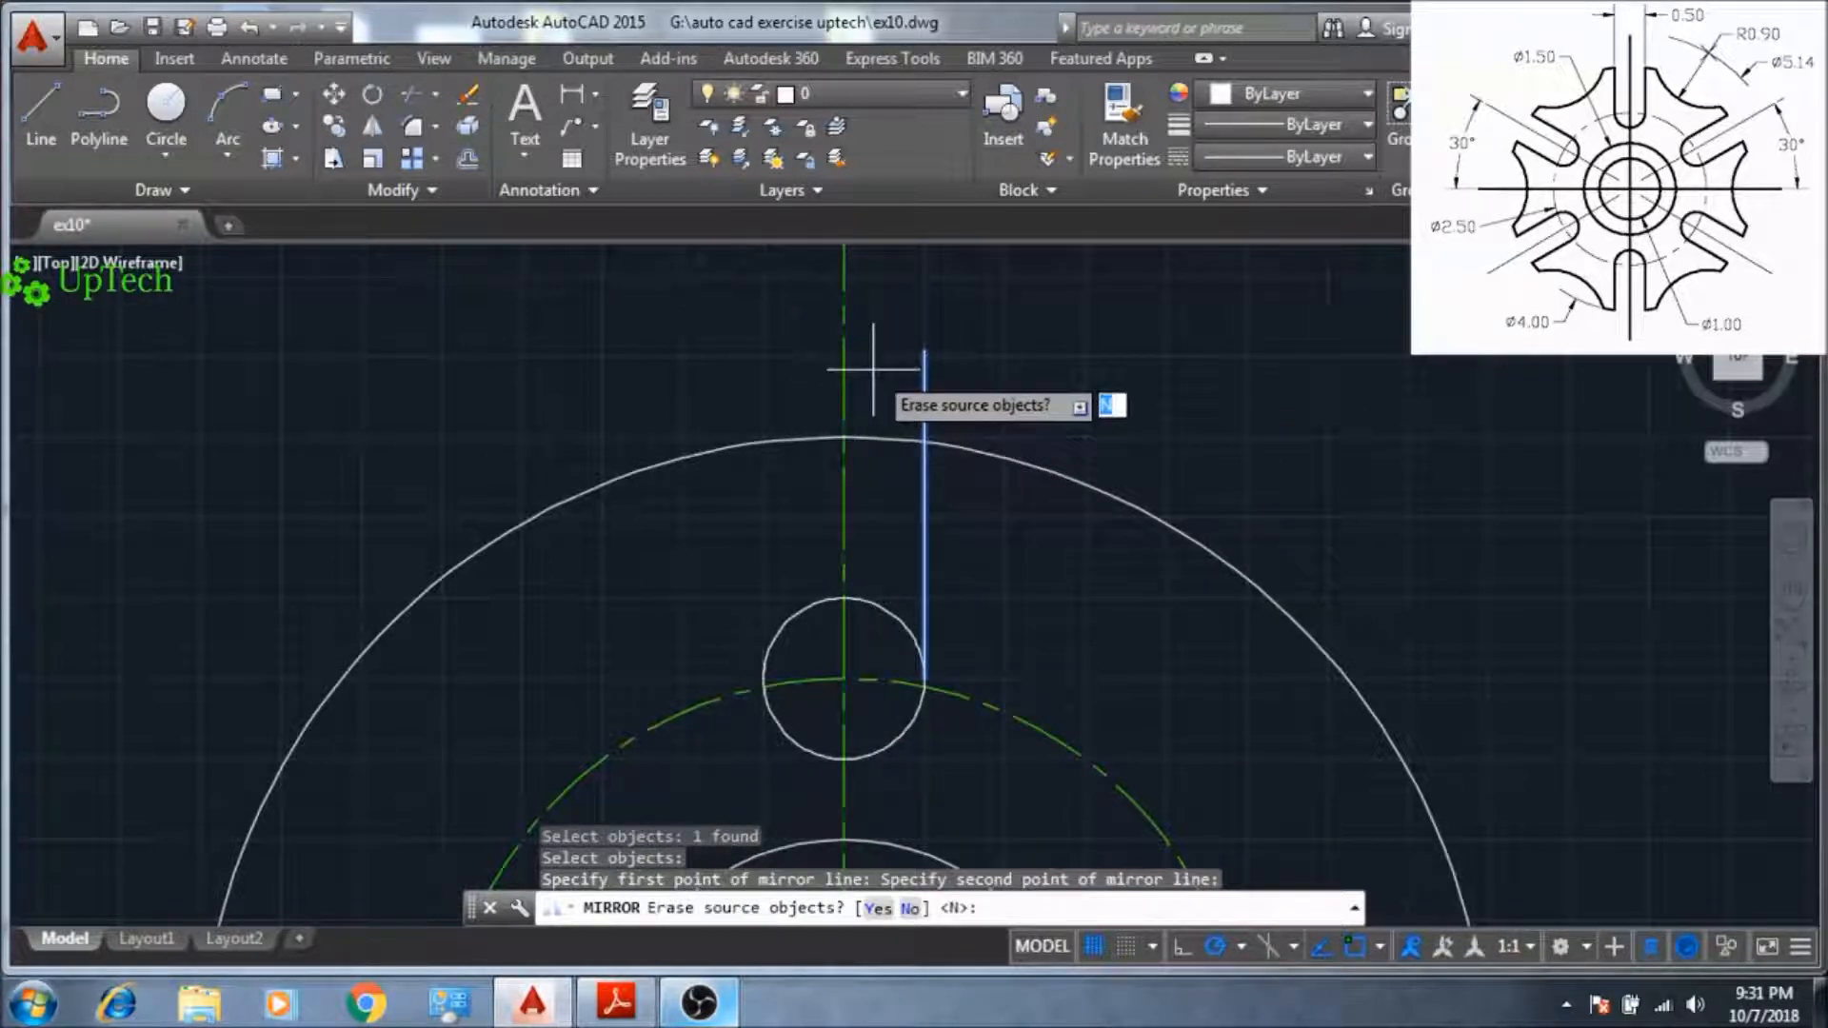
{"action": "key", "text": "Return"}
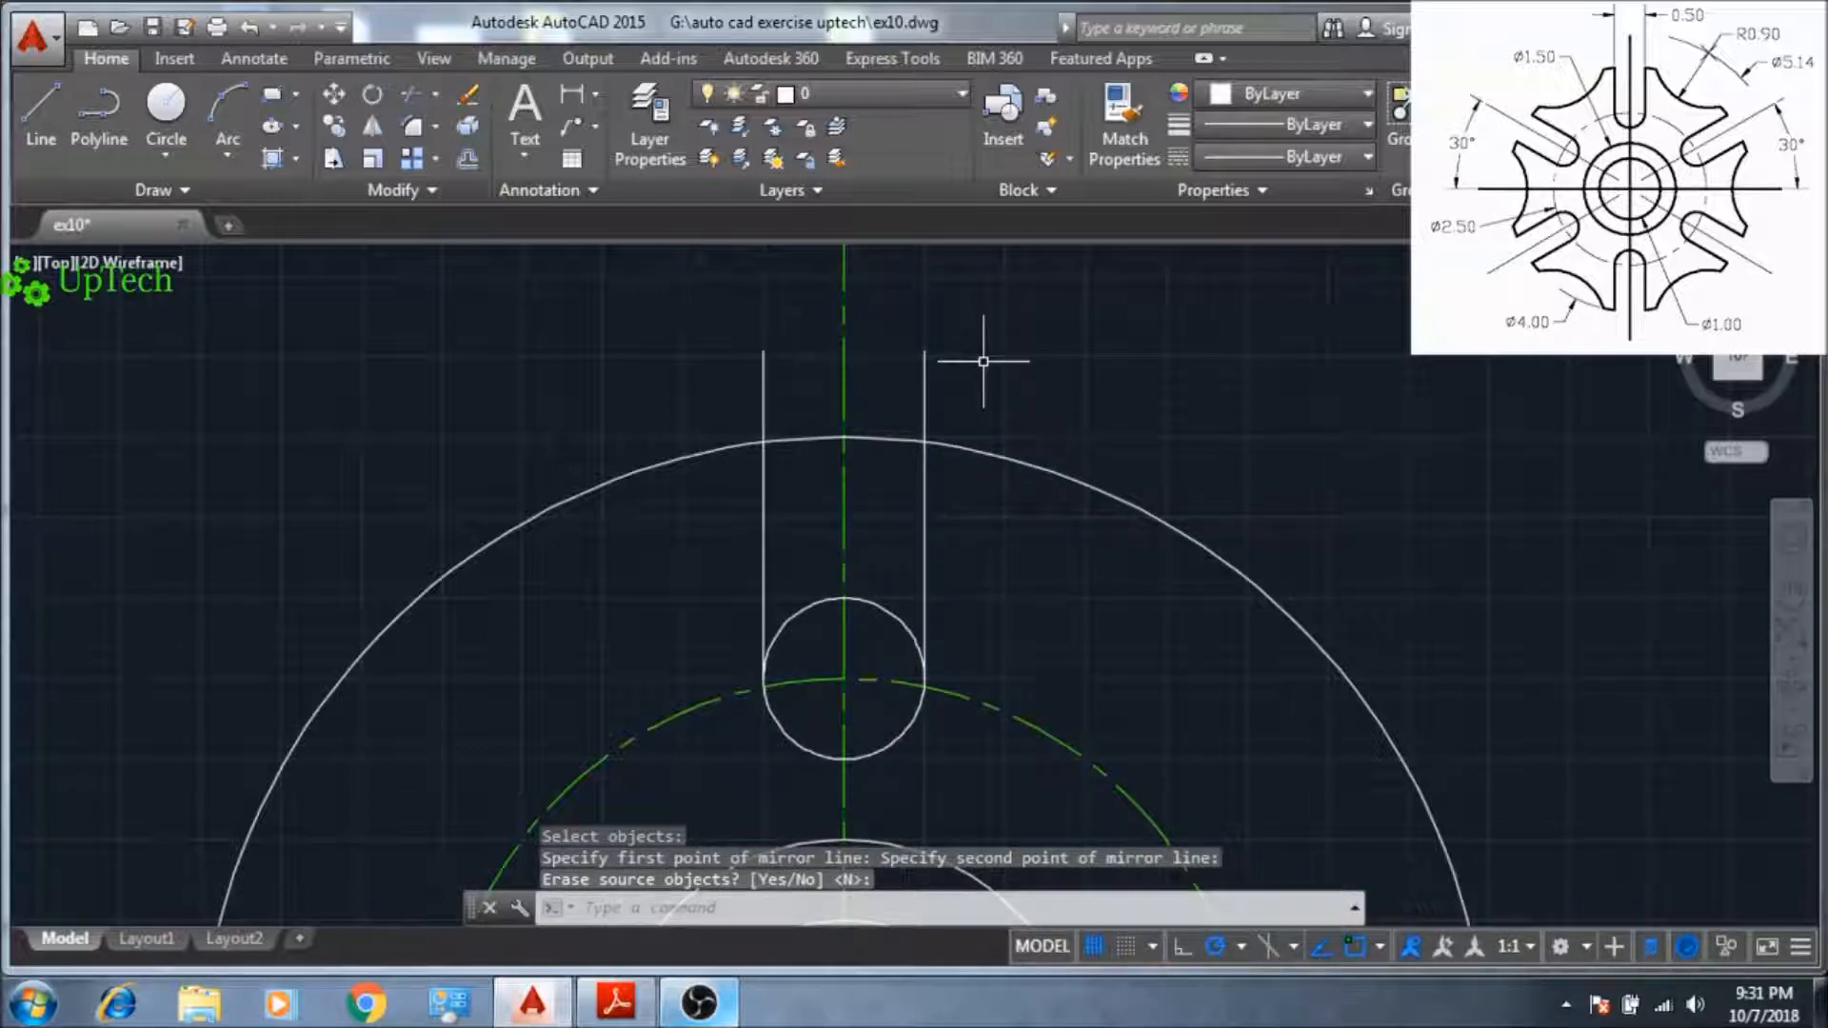
- Trim the ends of both vertical slot lines that extend above the 40-diameter circle
{"action": "type", "text": "ts o"}
{"action": "type", "text": "r"}
{"action": "key", "text": "Return"}
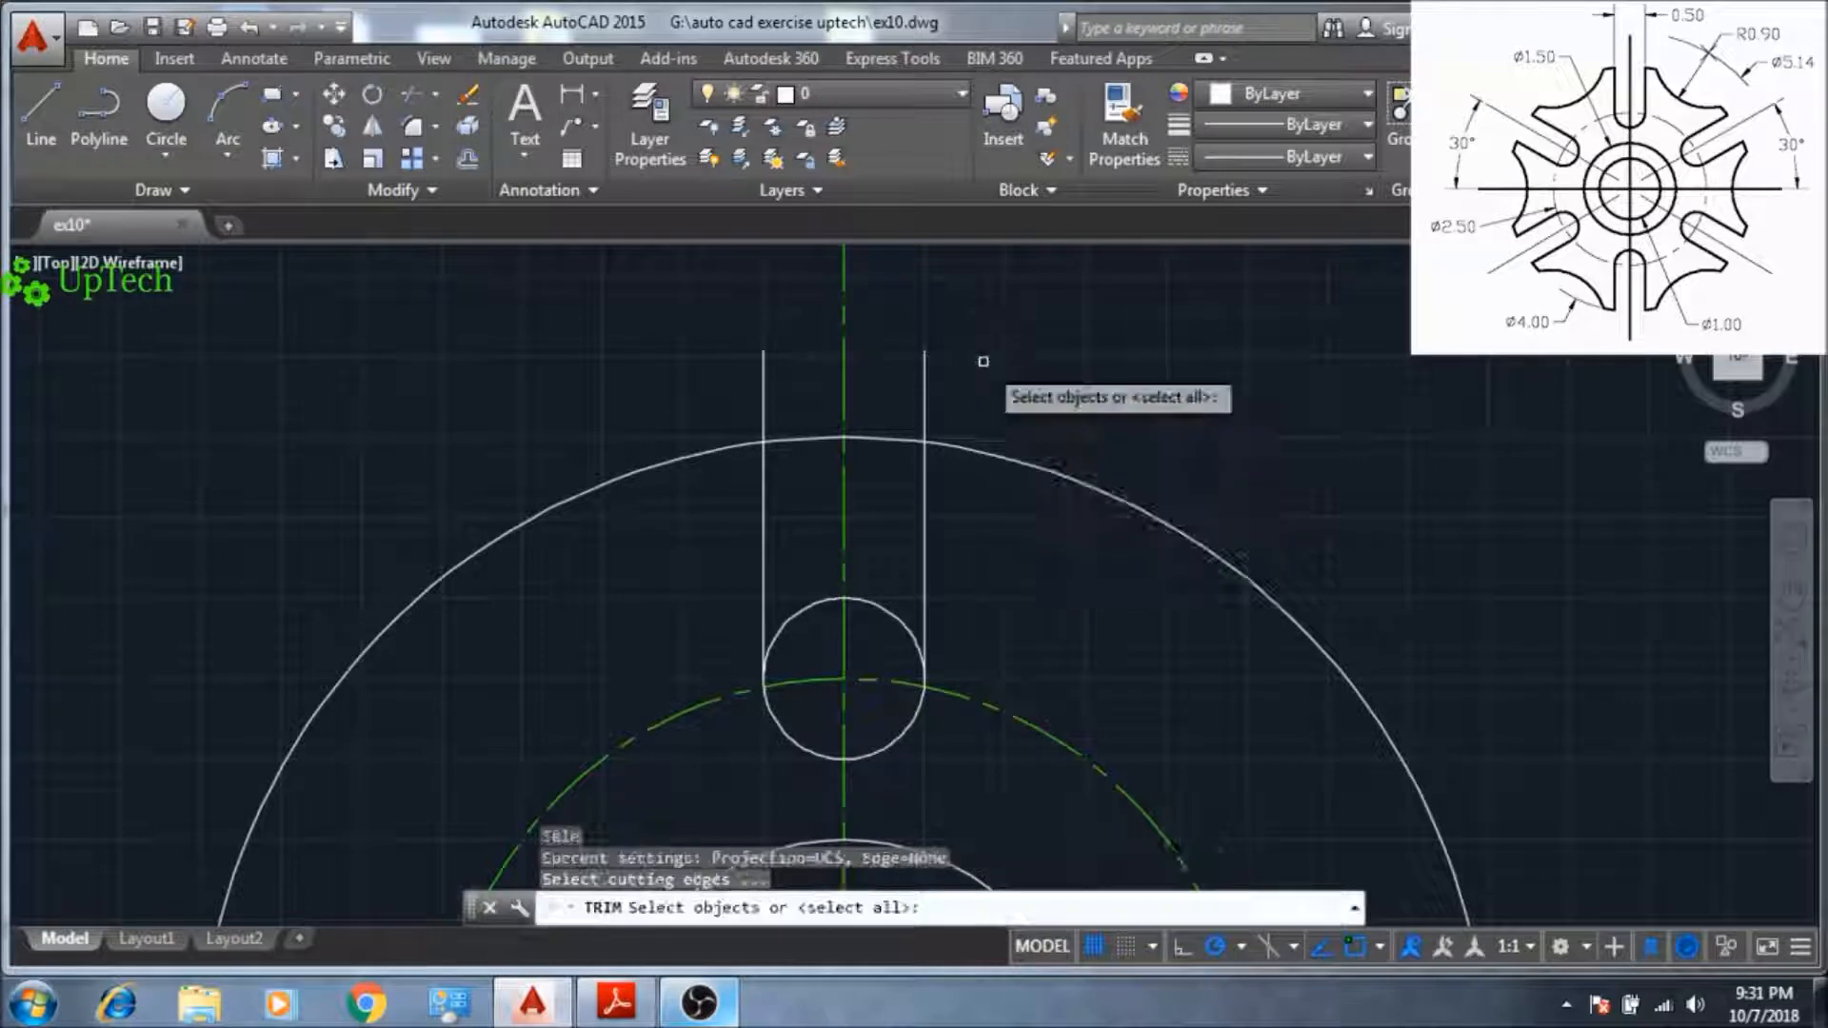
{"action": "key", "text": "Return"}
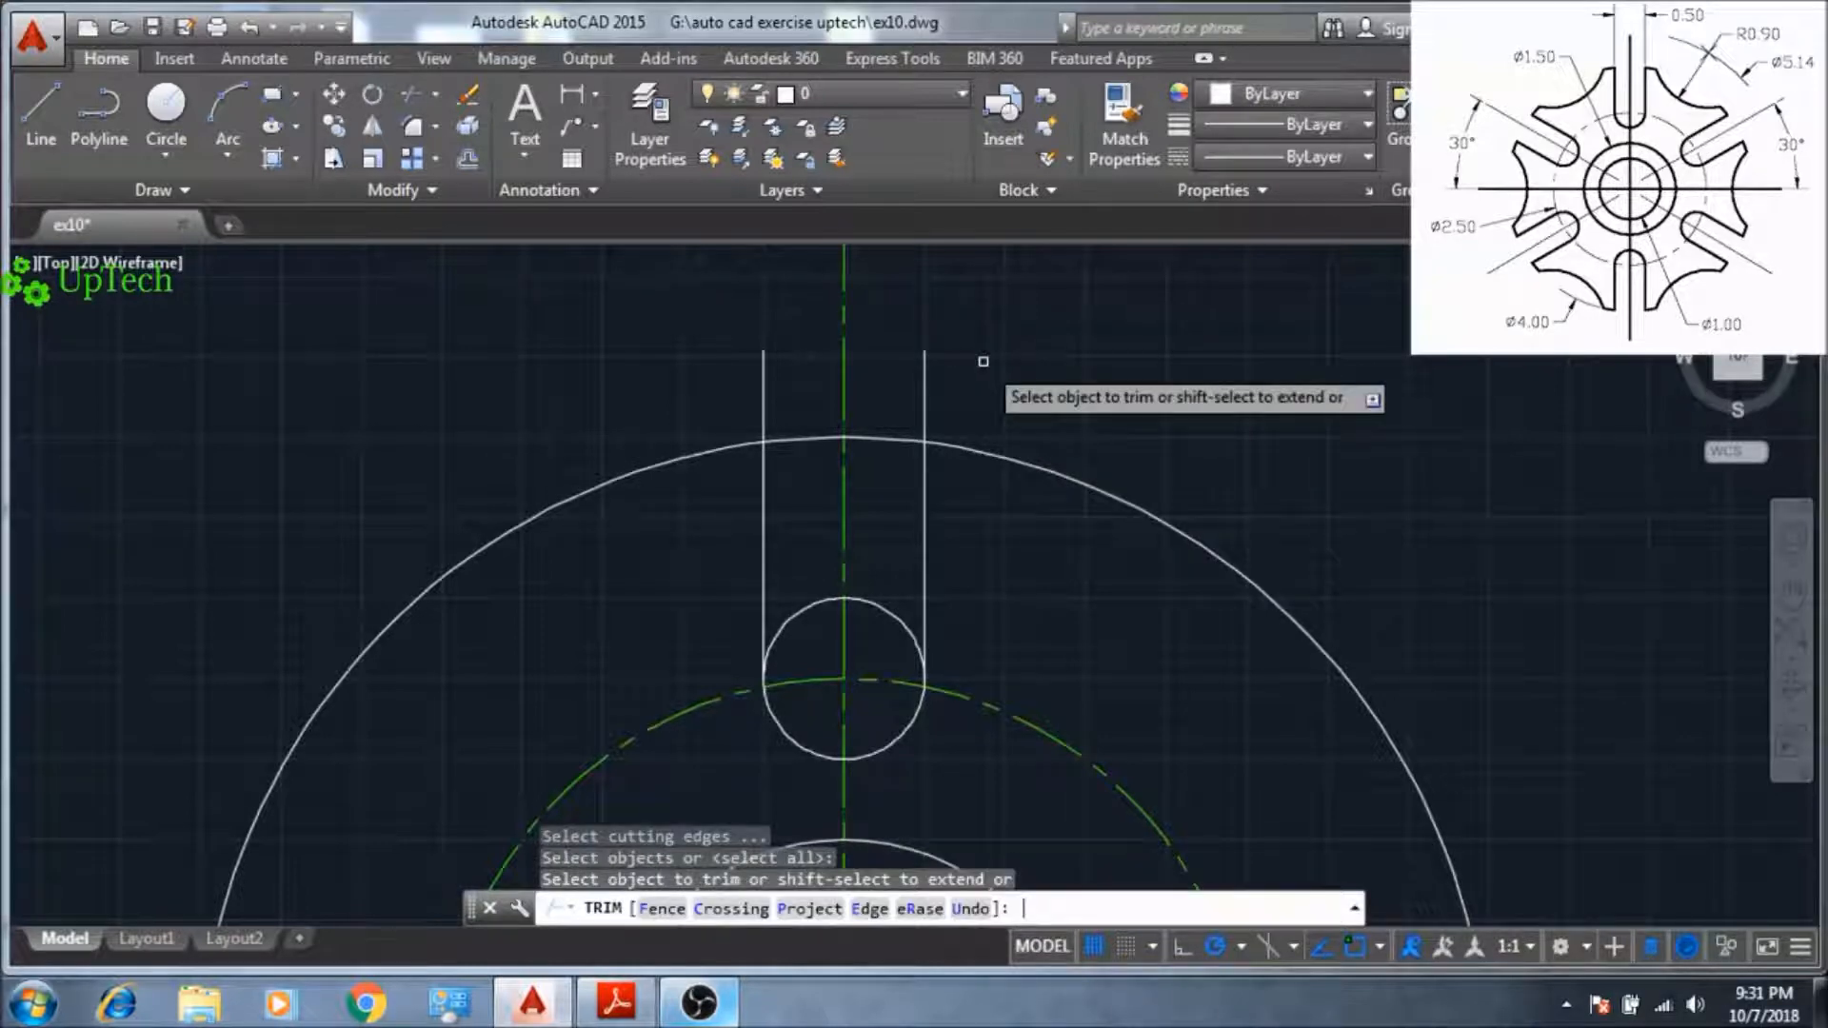
{"action": "left_click", "coordinate": [925, 398]}
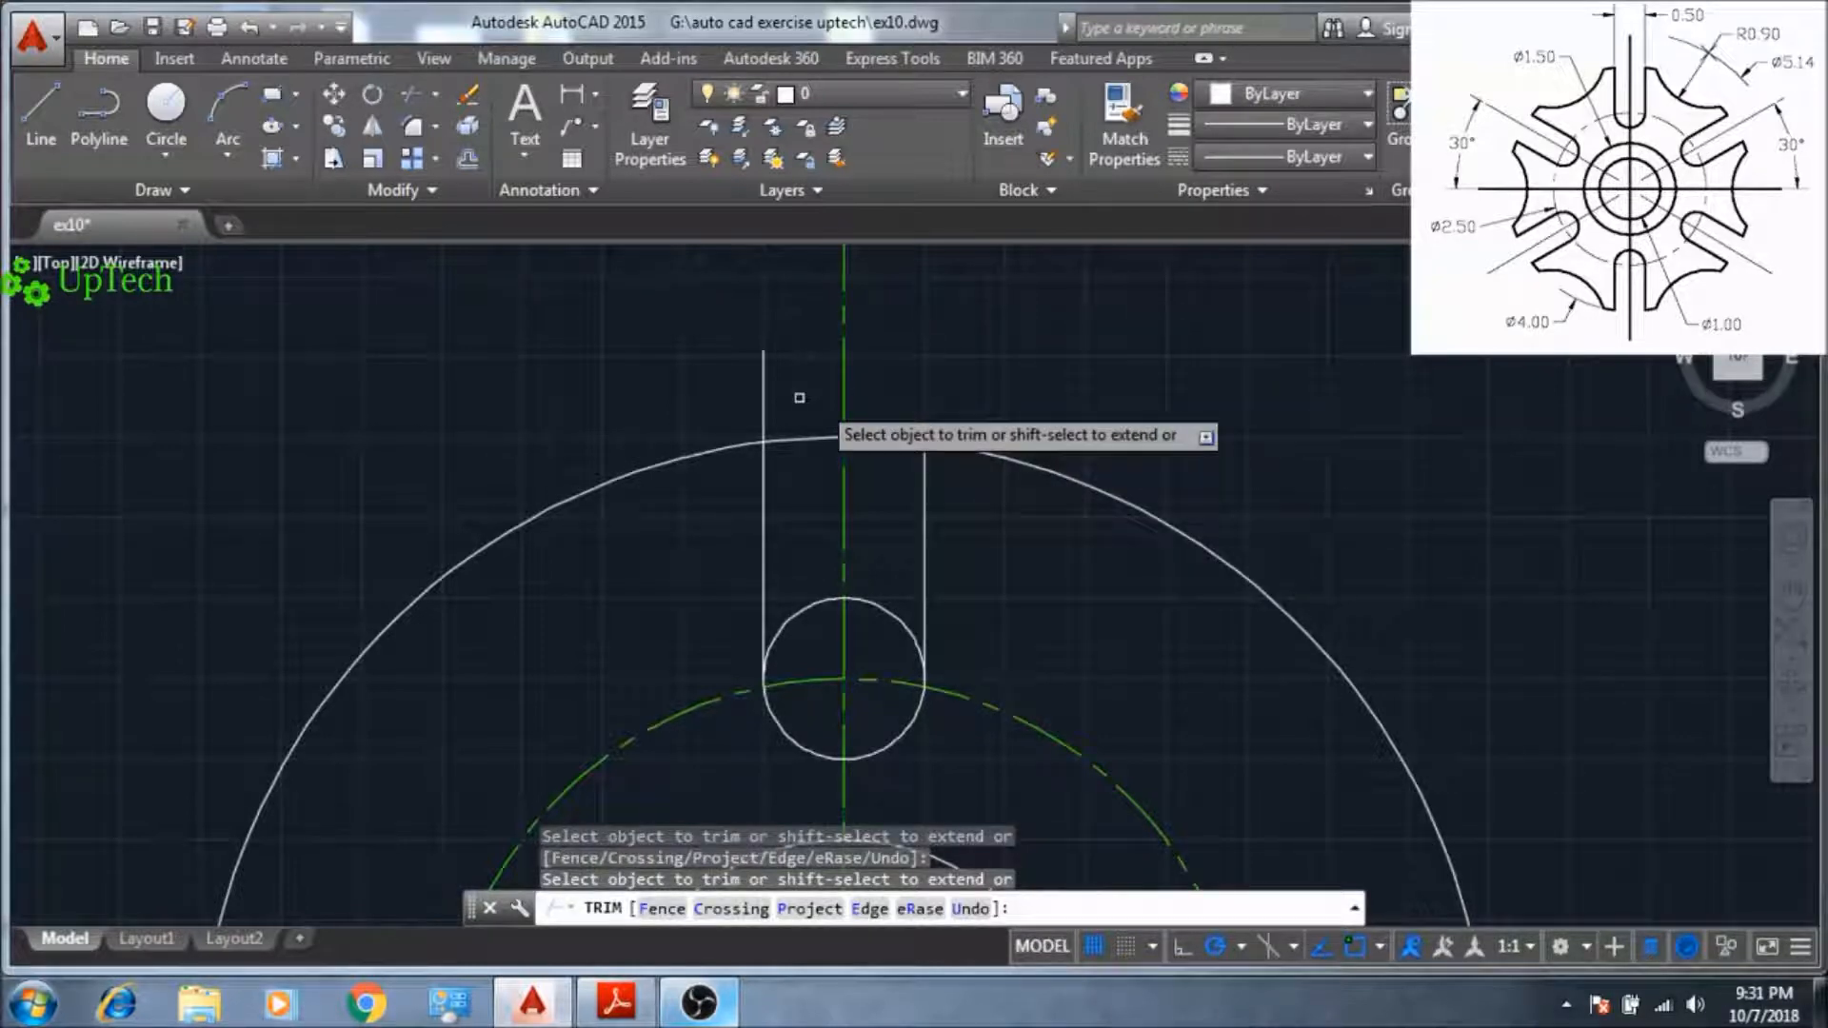
{"action": "left_click", "coordinate": [767, 399]}
{"action": "left_click", "coordinate": [764, 400]}
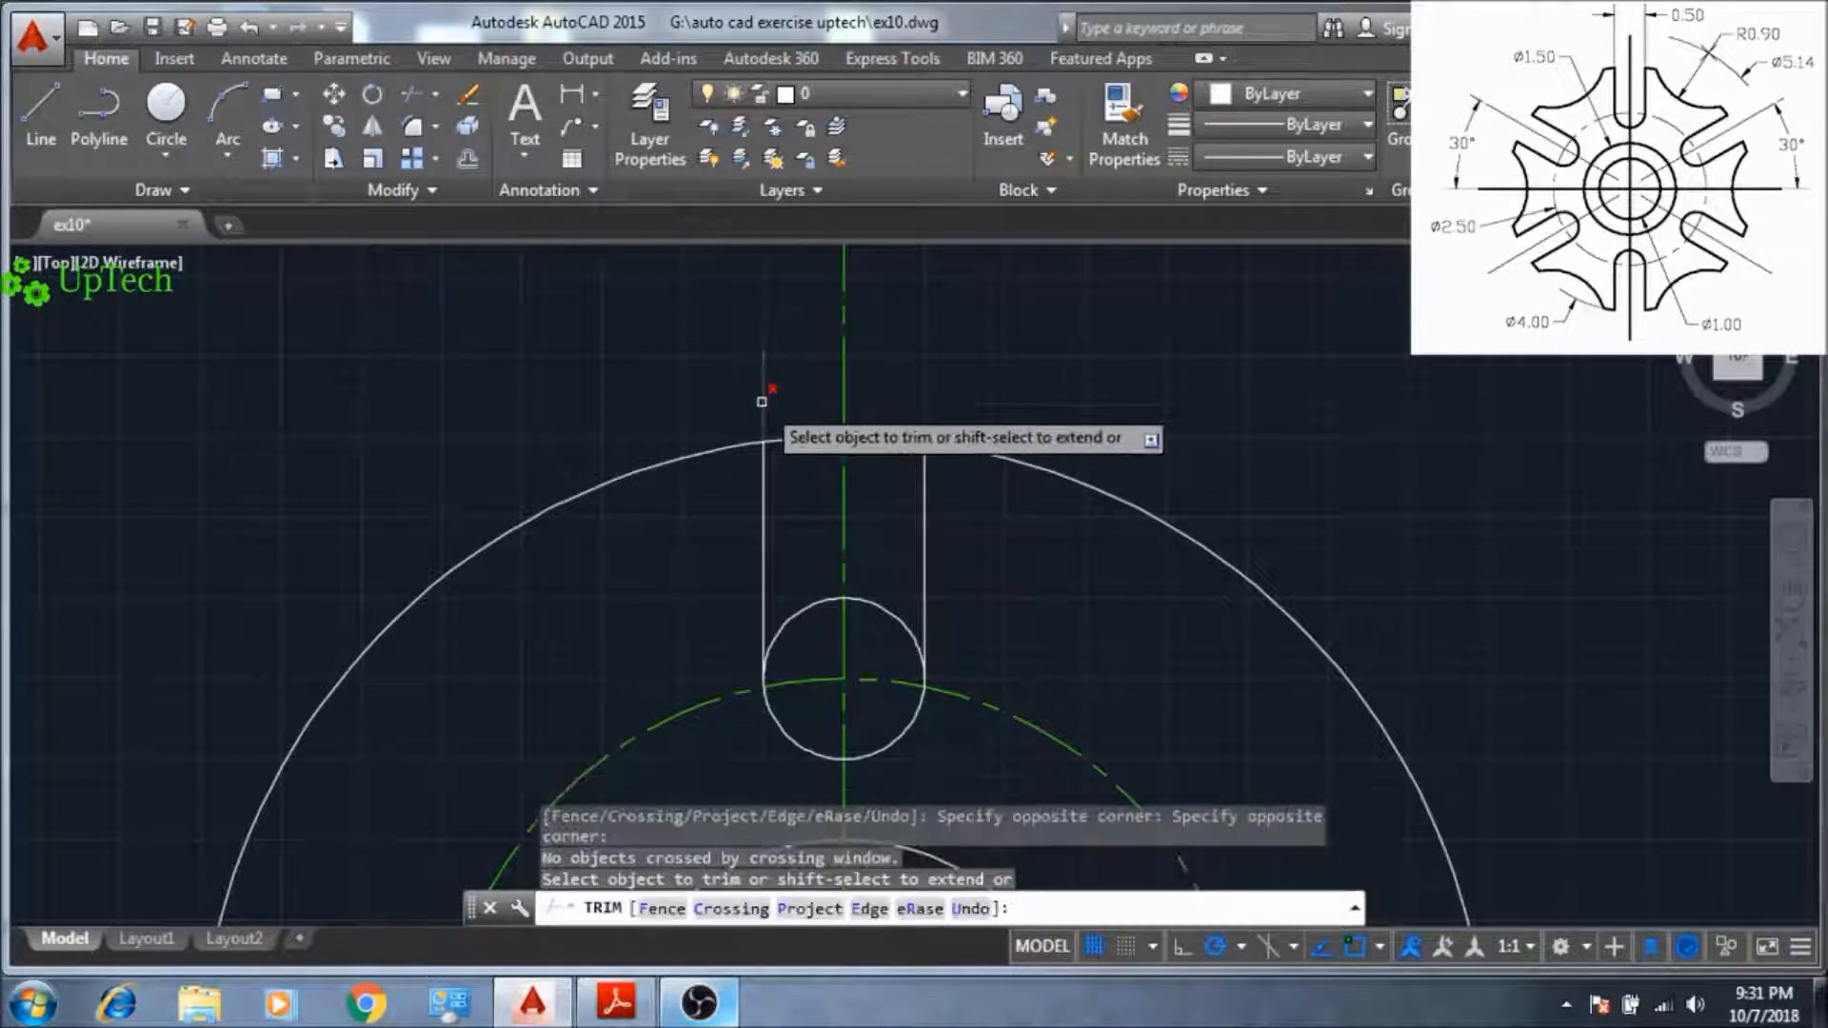
{"action": "left_click", "coordinate": [762, 401]}
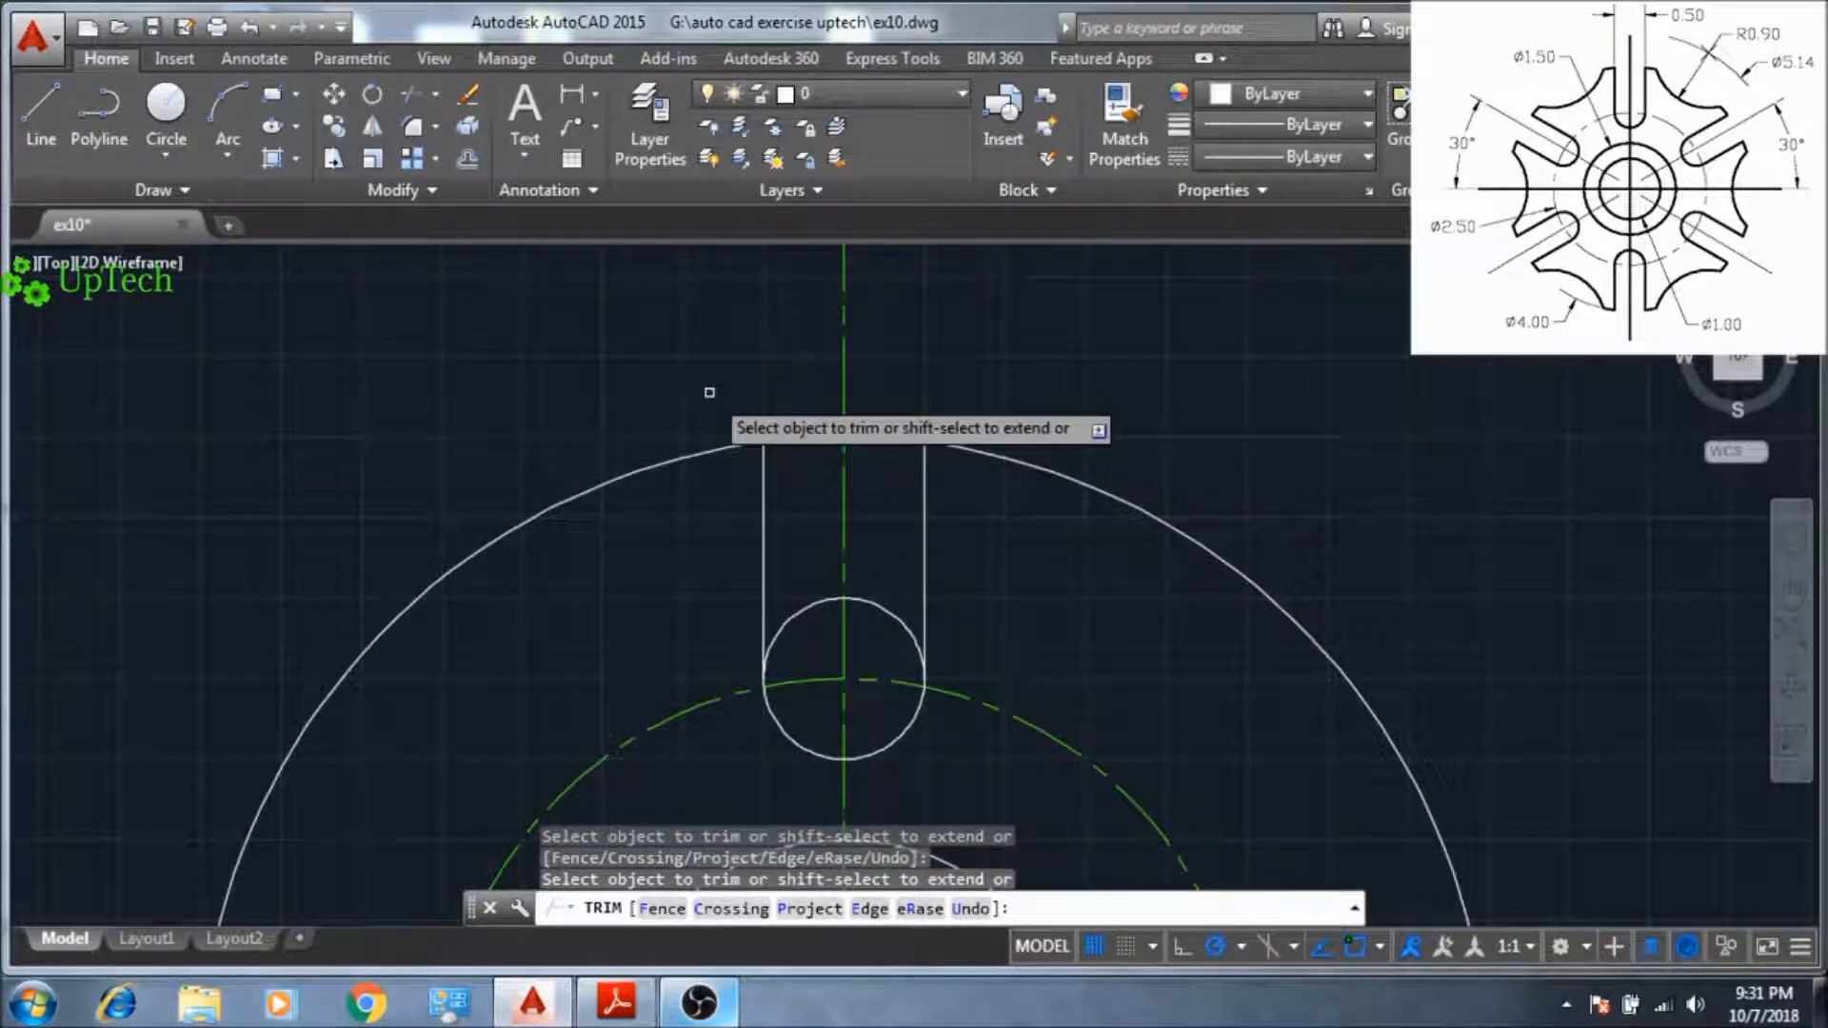
{"action": "key", "text": "Escape"}
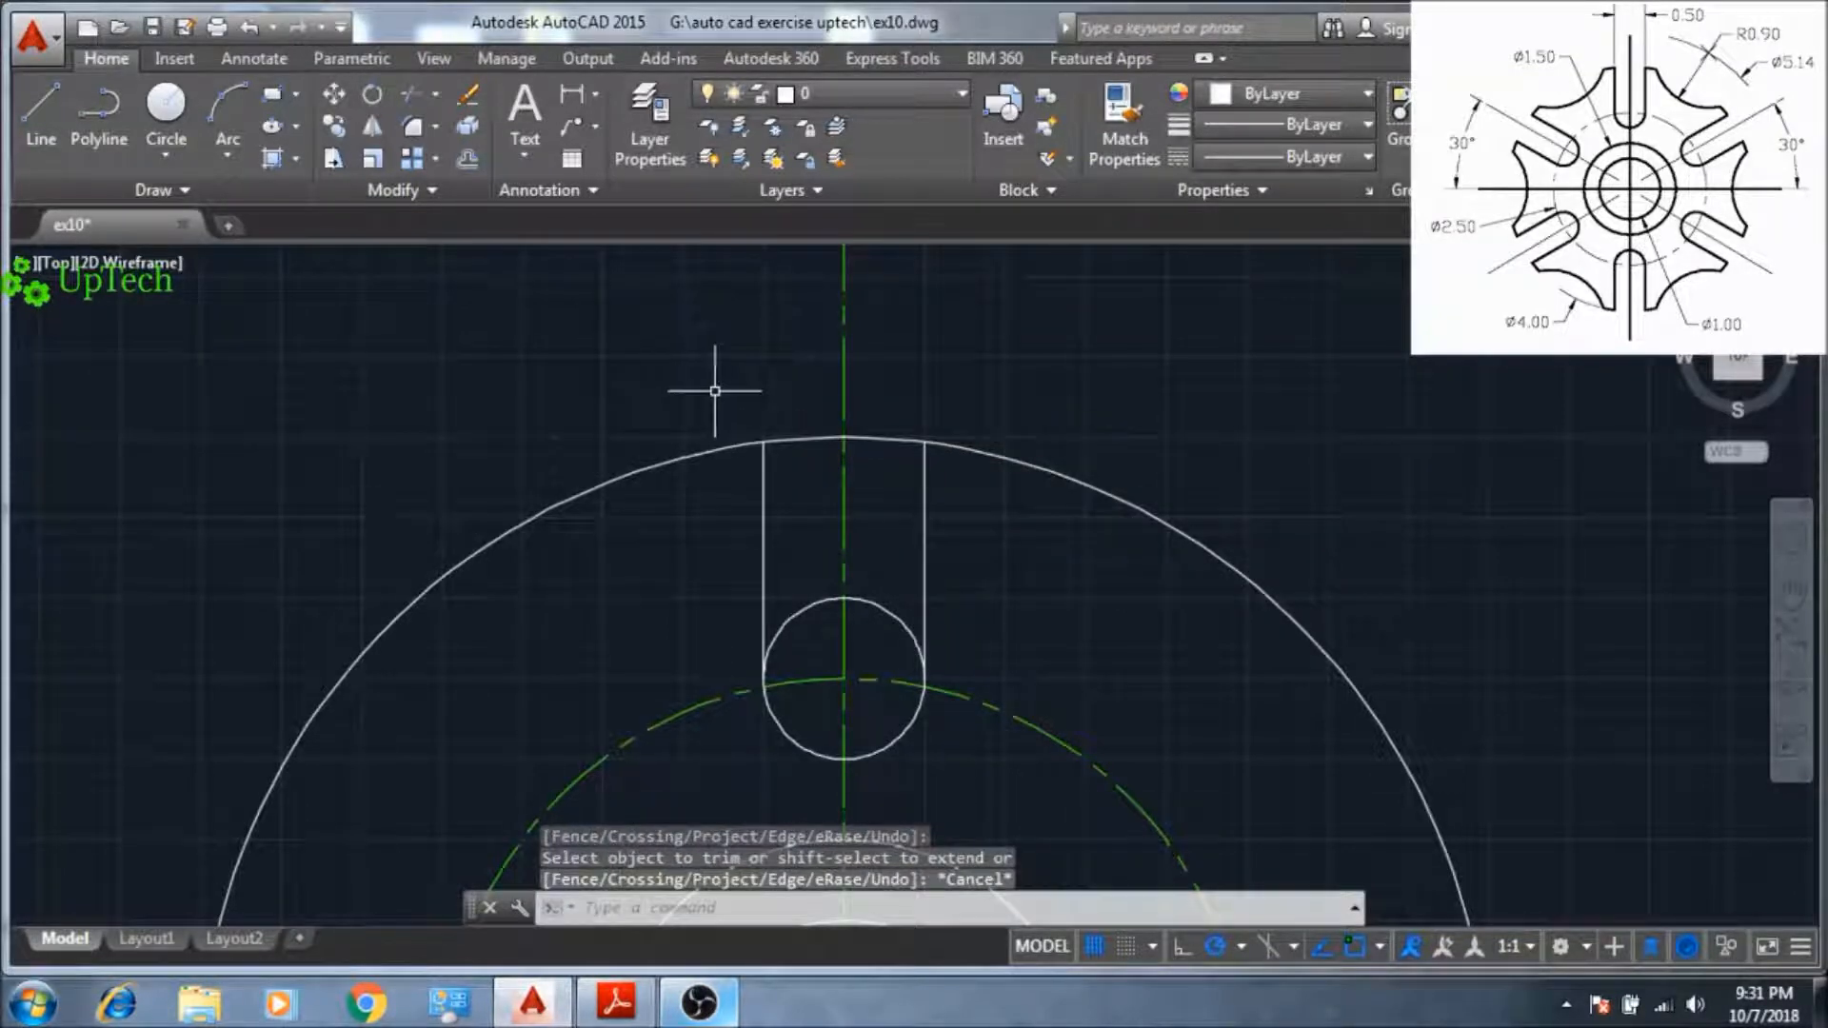
- Create a polar array of the vertical center line about the wheel's center, with 12 items filling 360 degrees
{"action": "scroll", "coordinate": [940, 562], "scroll_direction": "up", "scroll_amount": 2}
{"action": "scroll", "coordinate": [939, 563], "scroll_direction": "down", "scroll_amount": 4}
{"action": "middle_click_drag", "start_coordinate": [940, 561], "coordinate": [879, 509]}
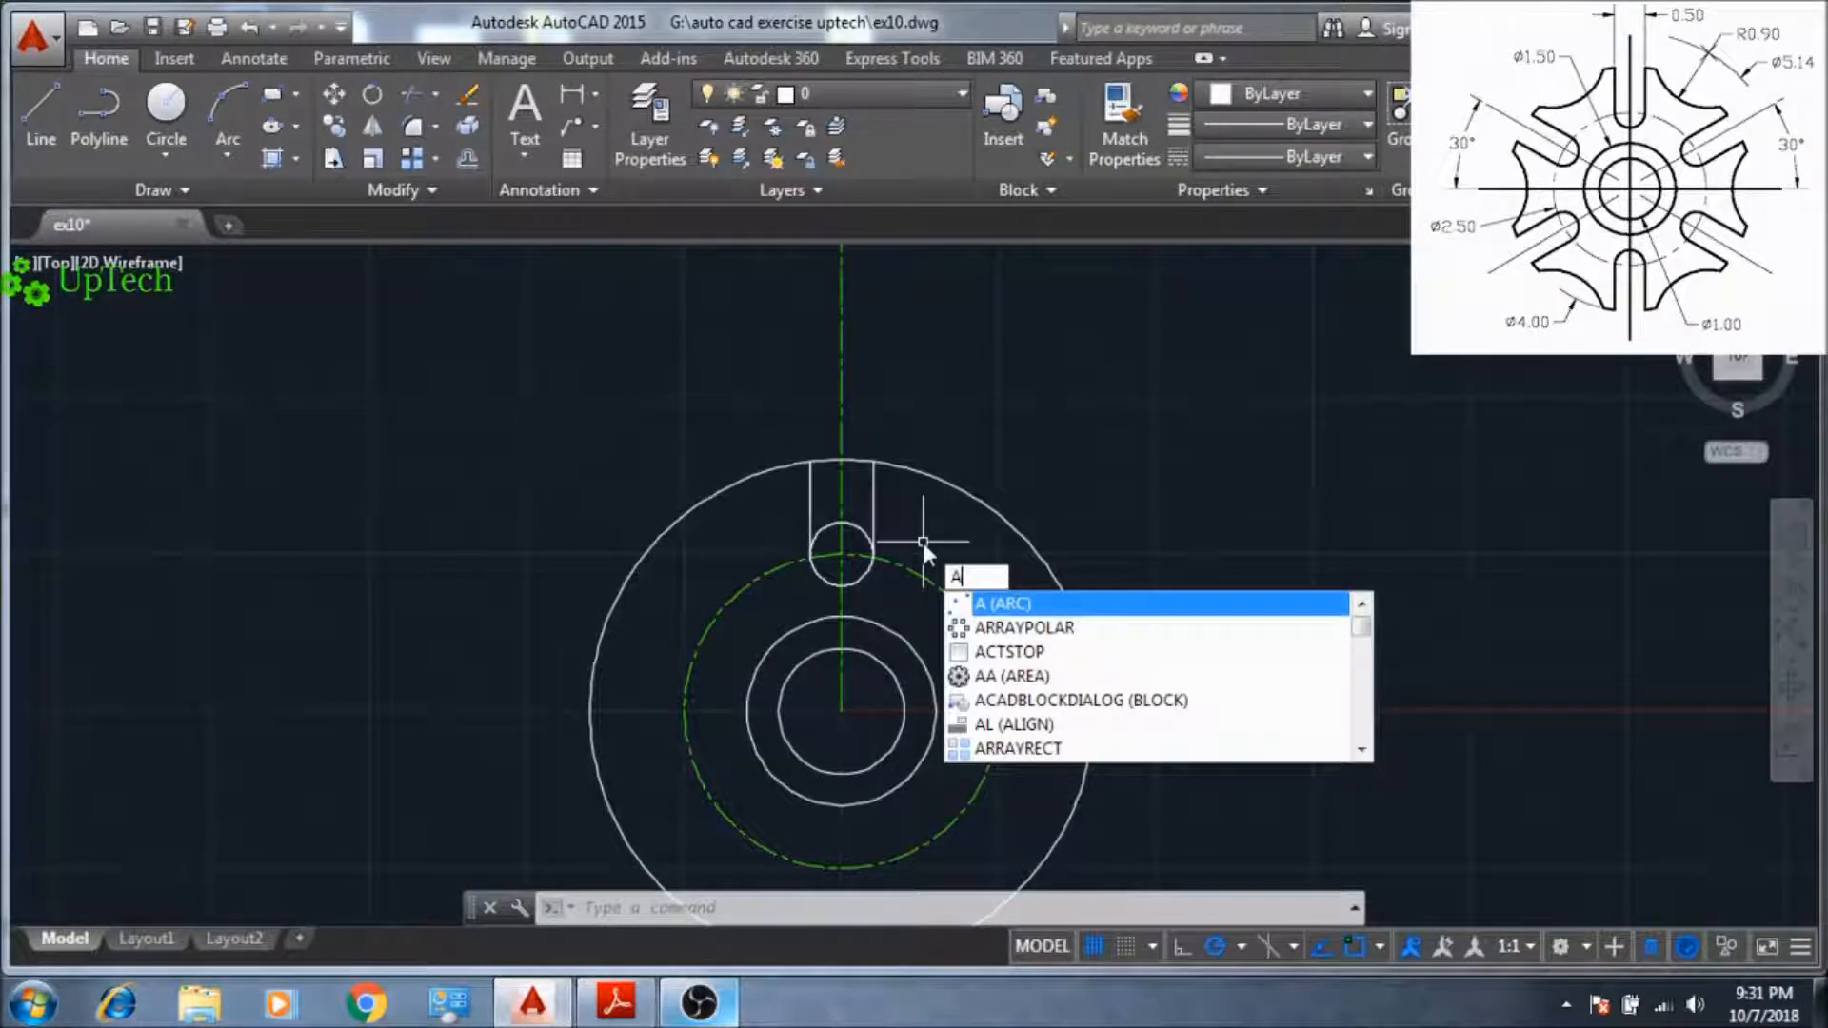
{"action": "type", "text": "RRAY"}
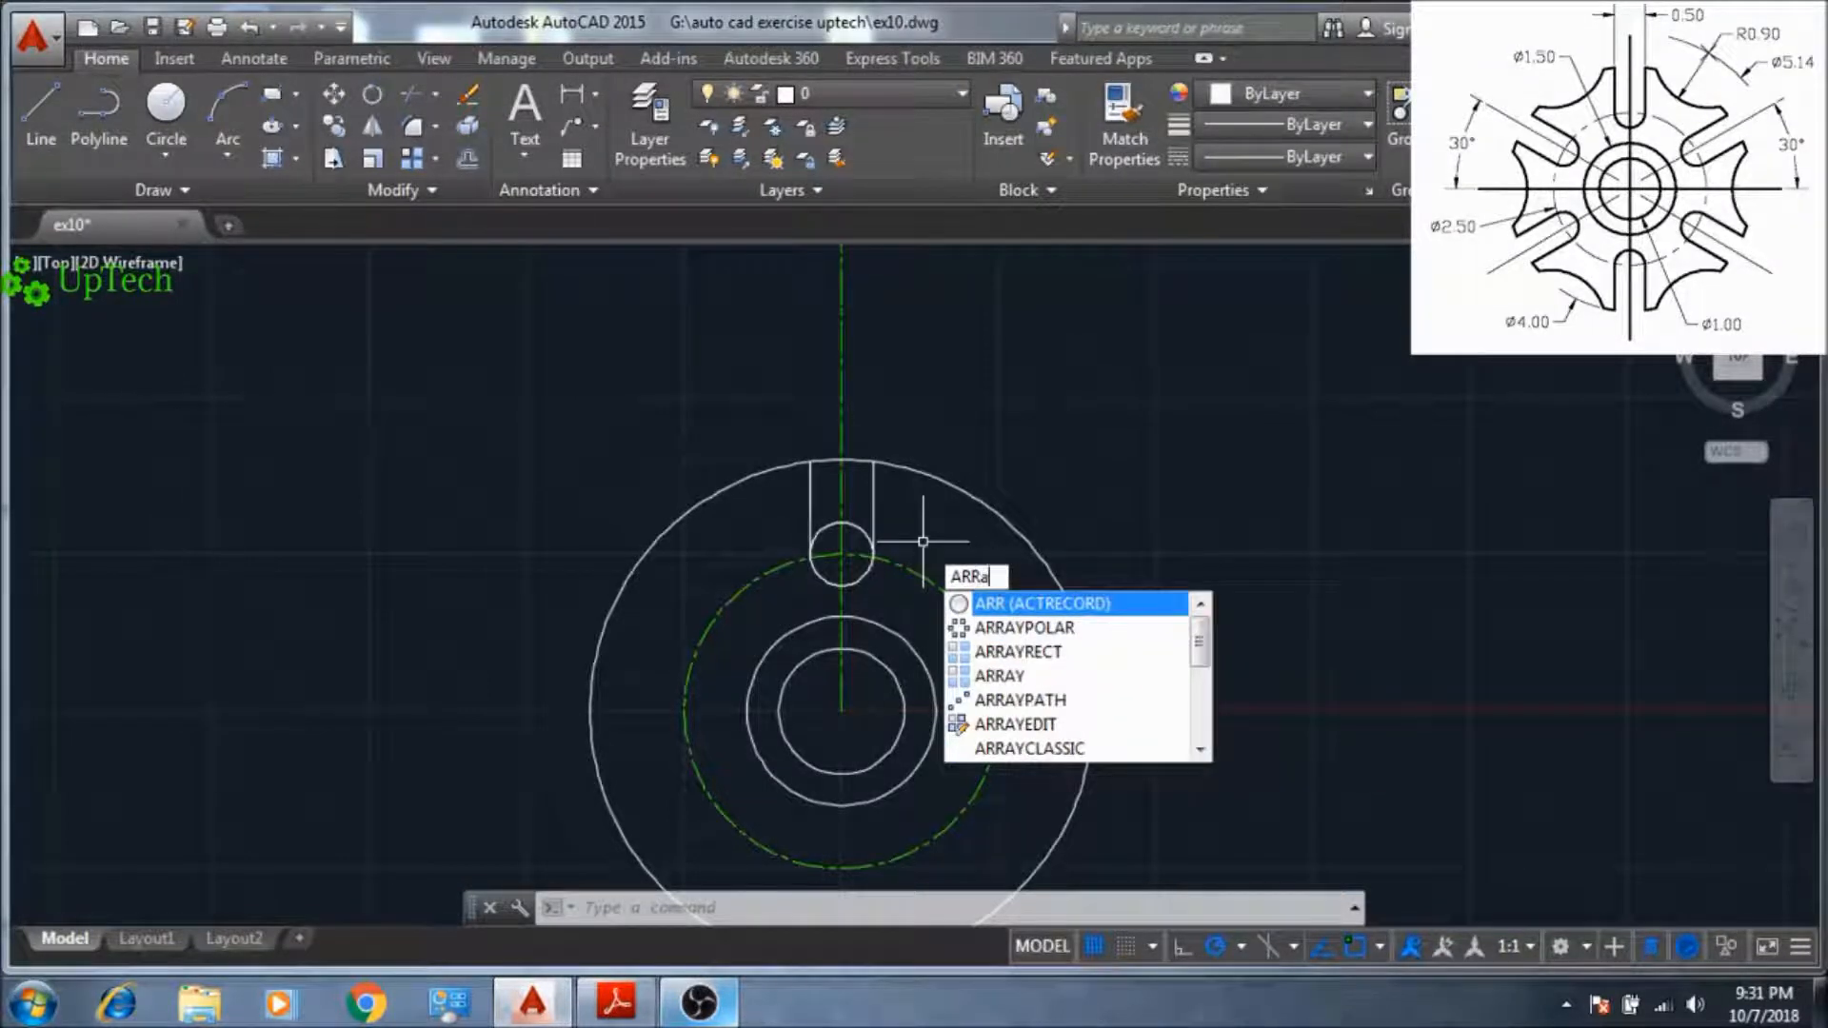
{"action": "key", "text": "Down"}
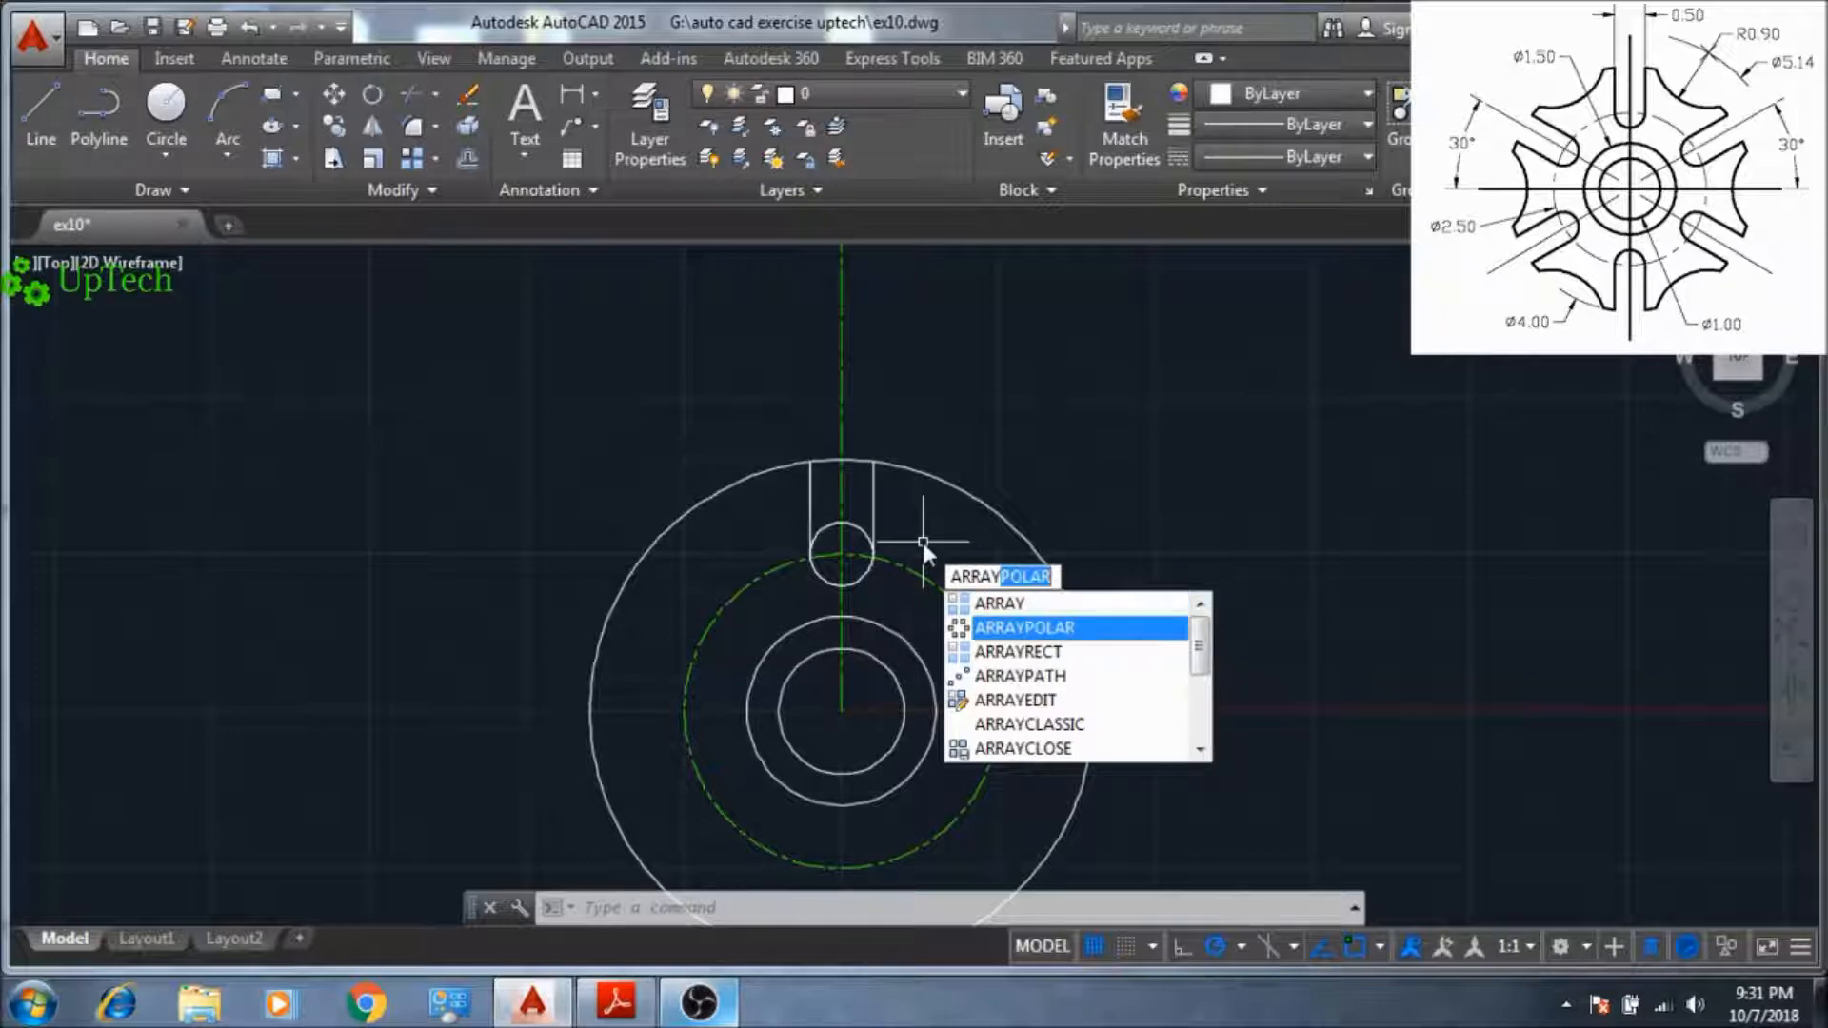
{"action": "key", "text": "Return"}
{"action": "scroll", "coordinate": [838, 481], "scroll_direction": "up", "scroll_amount": 2}
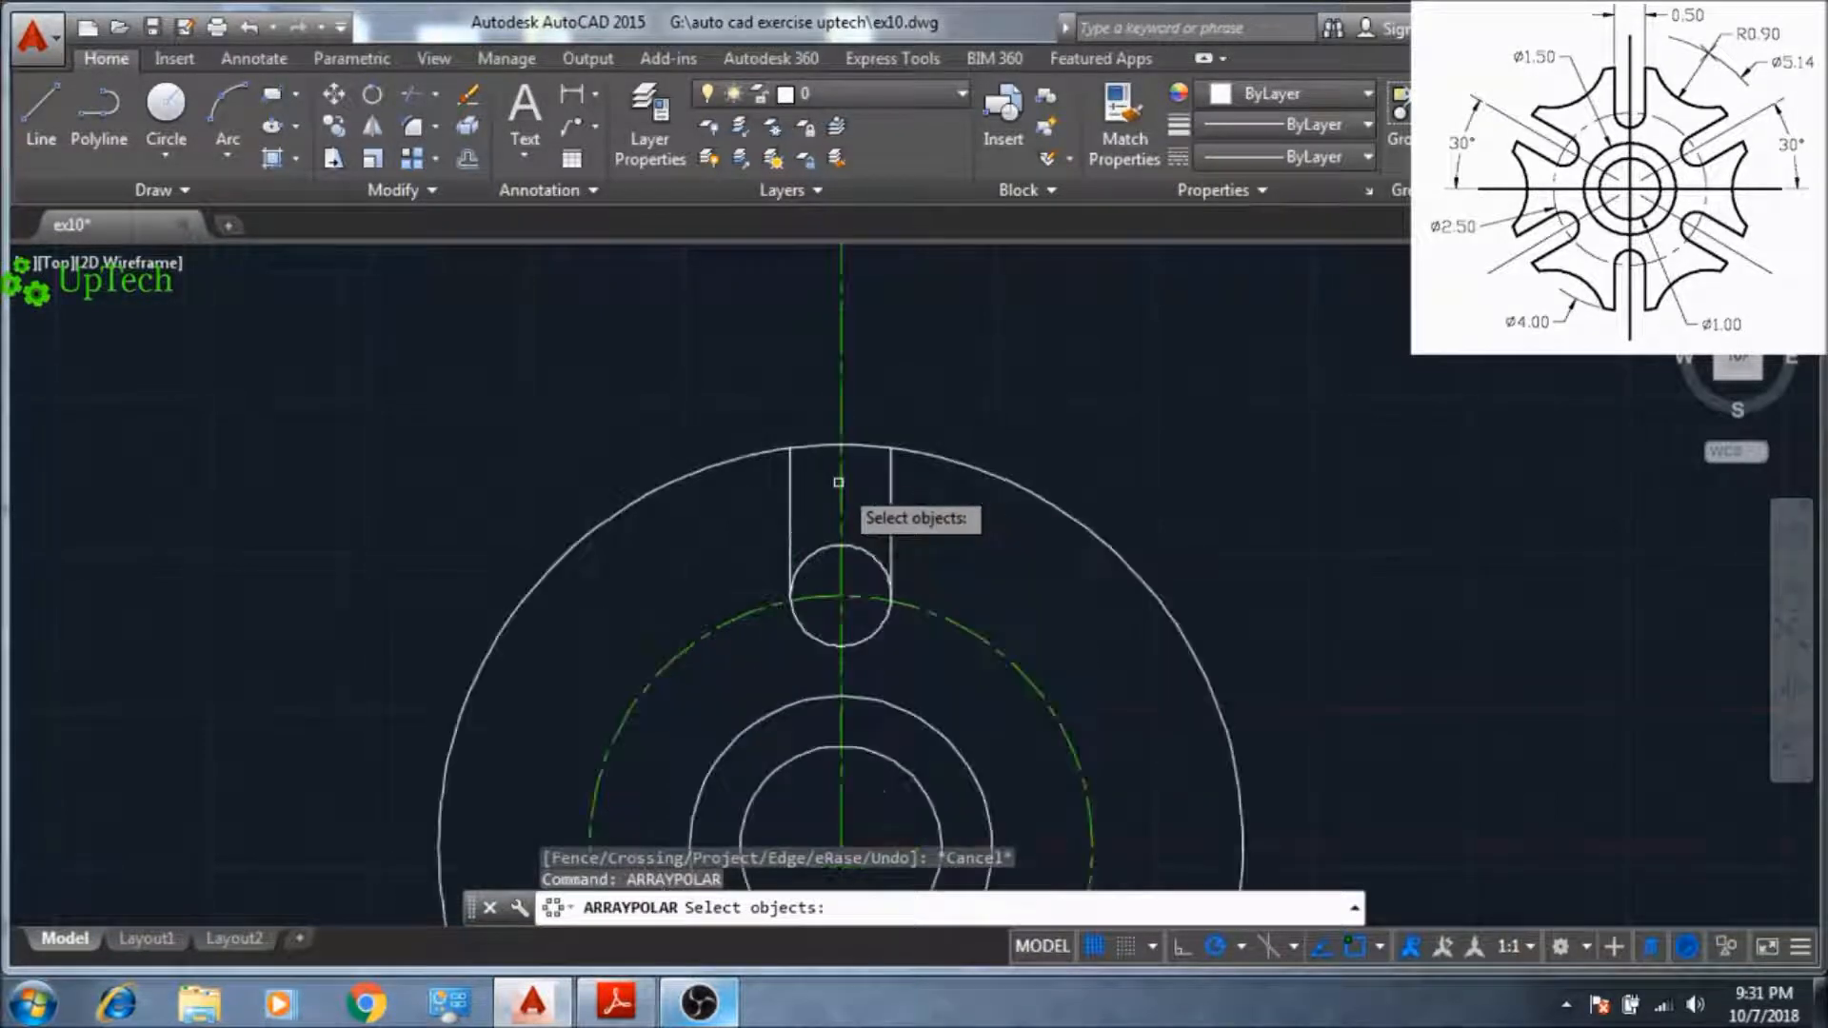
{"action": "left_click", "coordinate": [839, 482]}
{"action": "scroll", "coordinate": [856, 484], "scroll_direction": "down", "scroll_amount": 4}
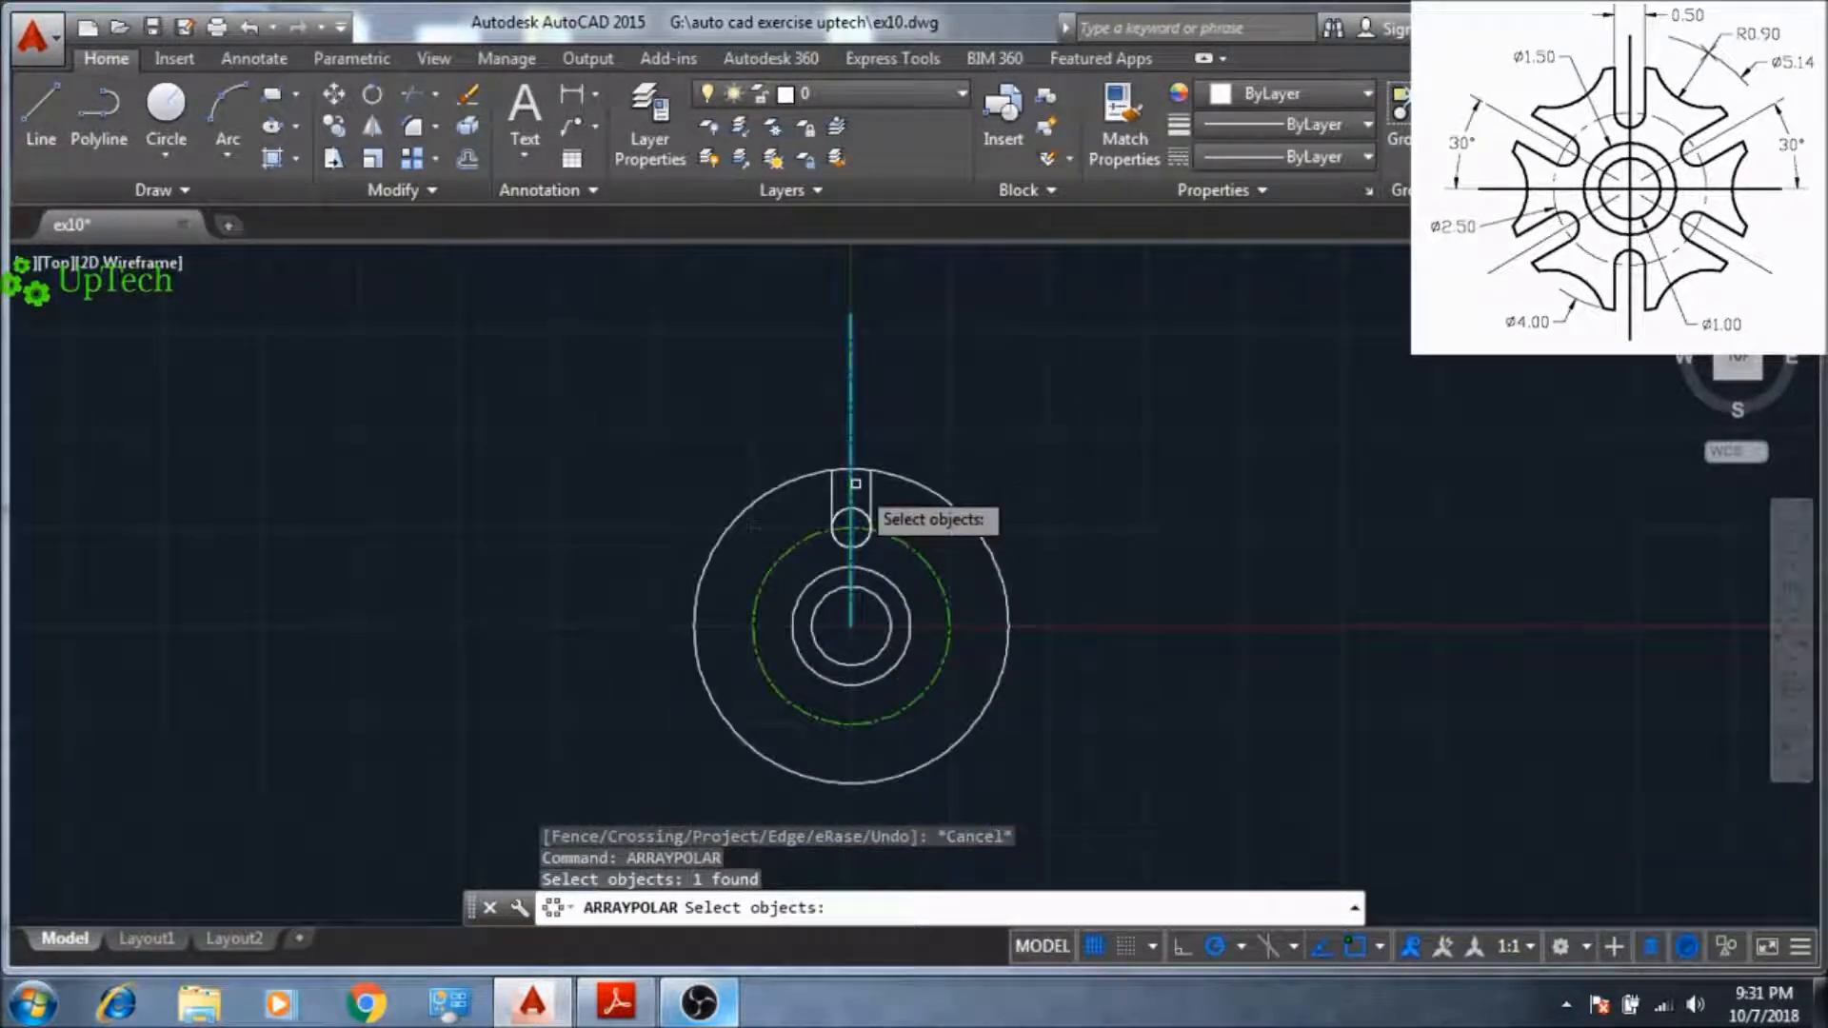
{"action": "key", "text": "Return"}
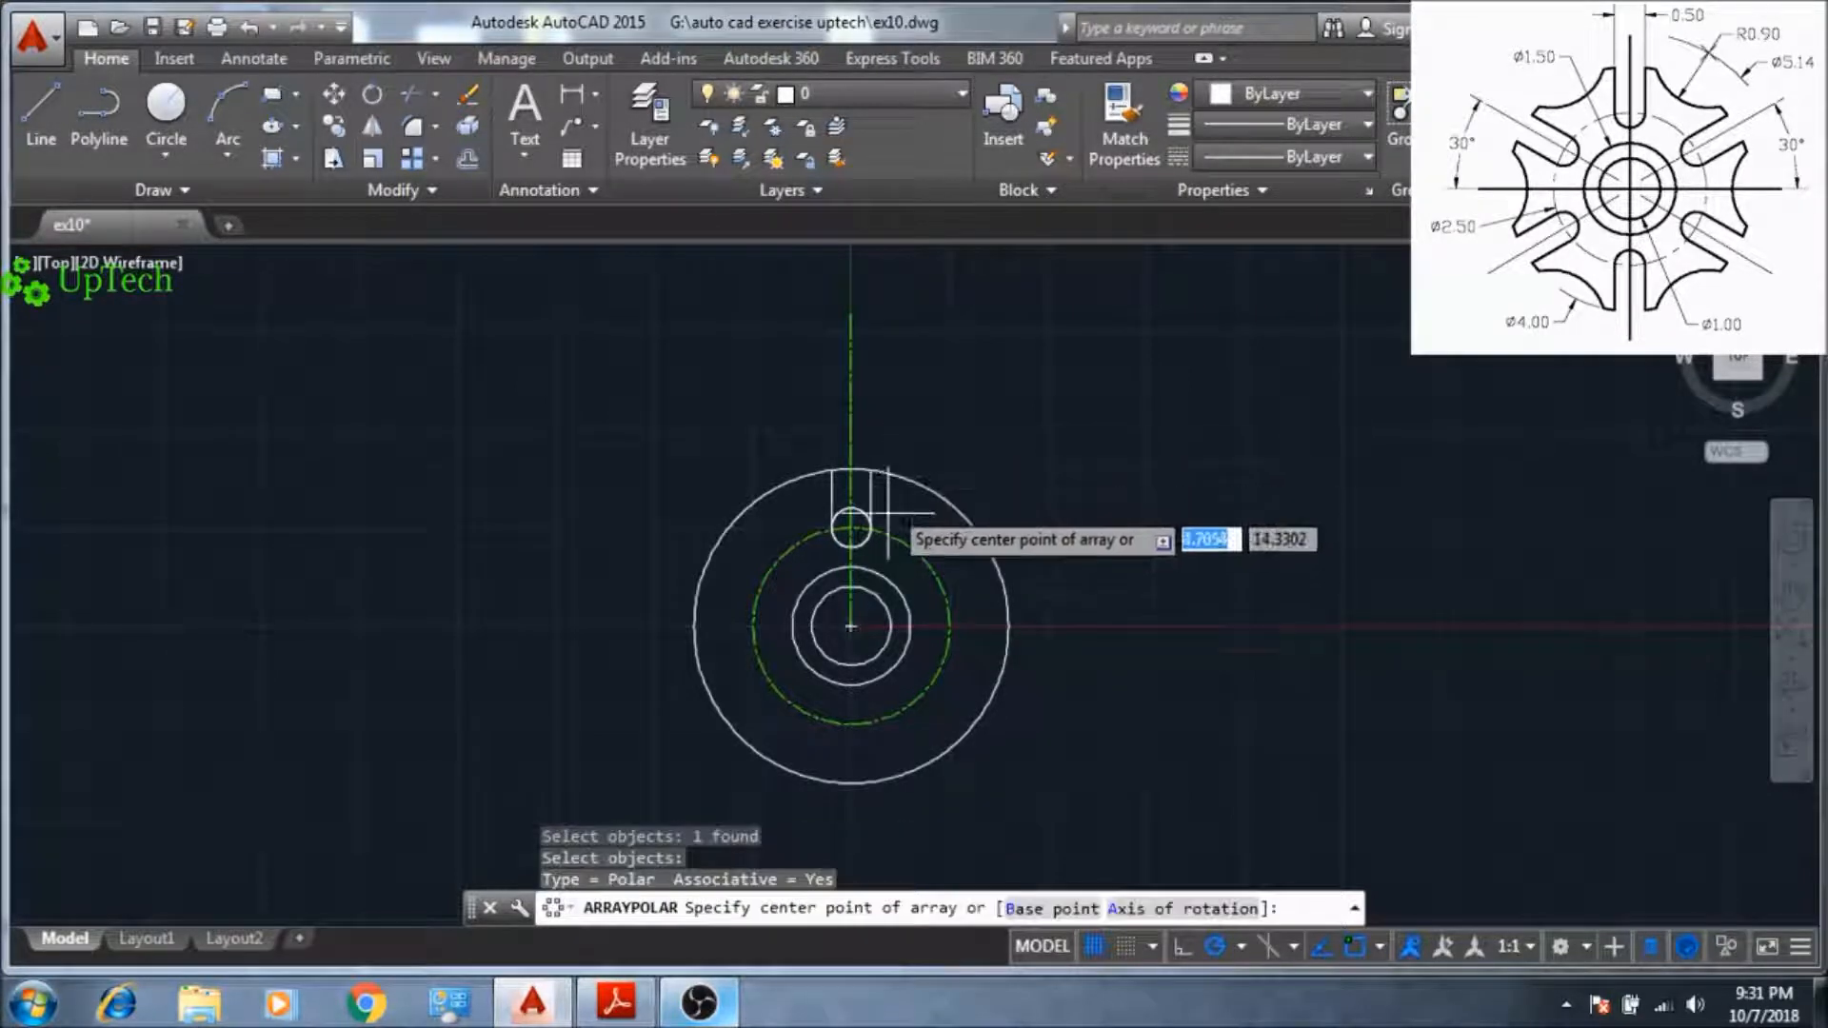
{"action": "left_click", "coordinate": [850, 625]}
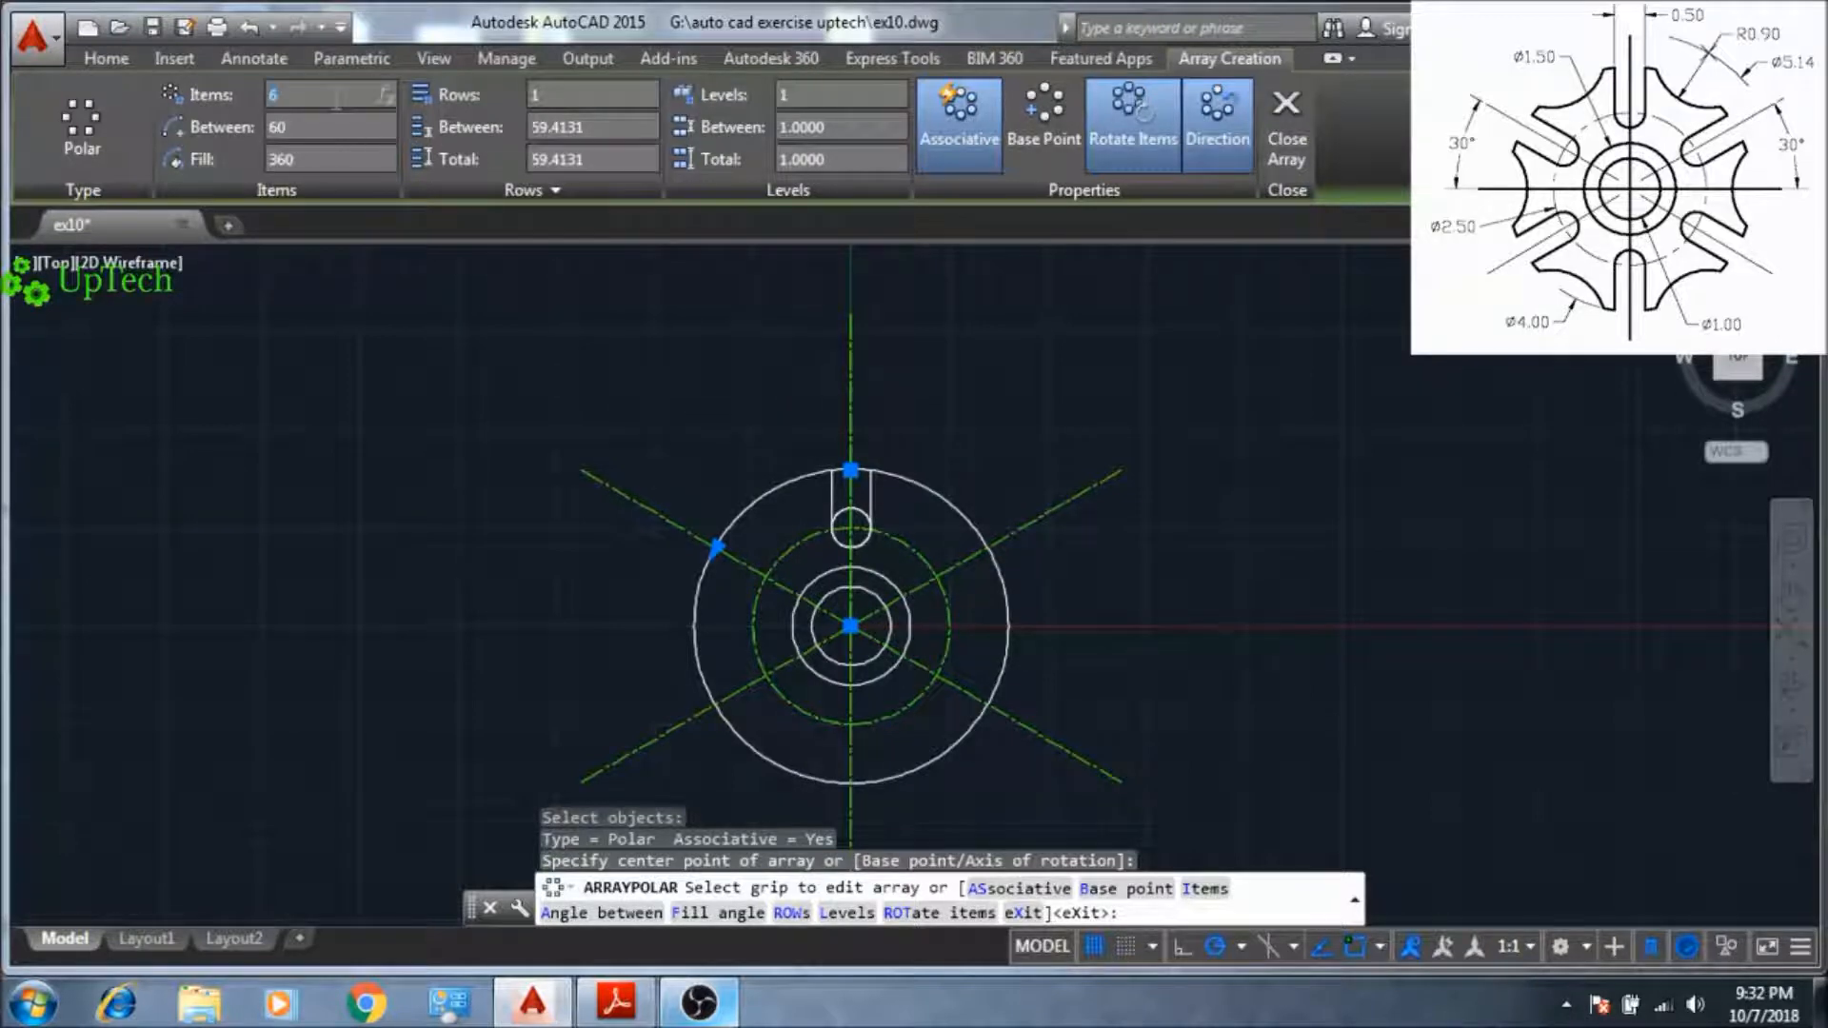
{"action": "key", "text": "Return"}
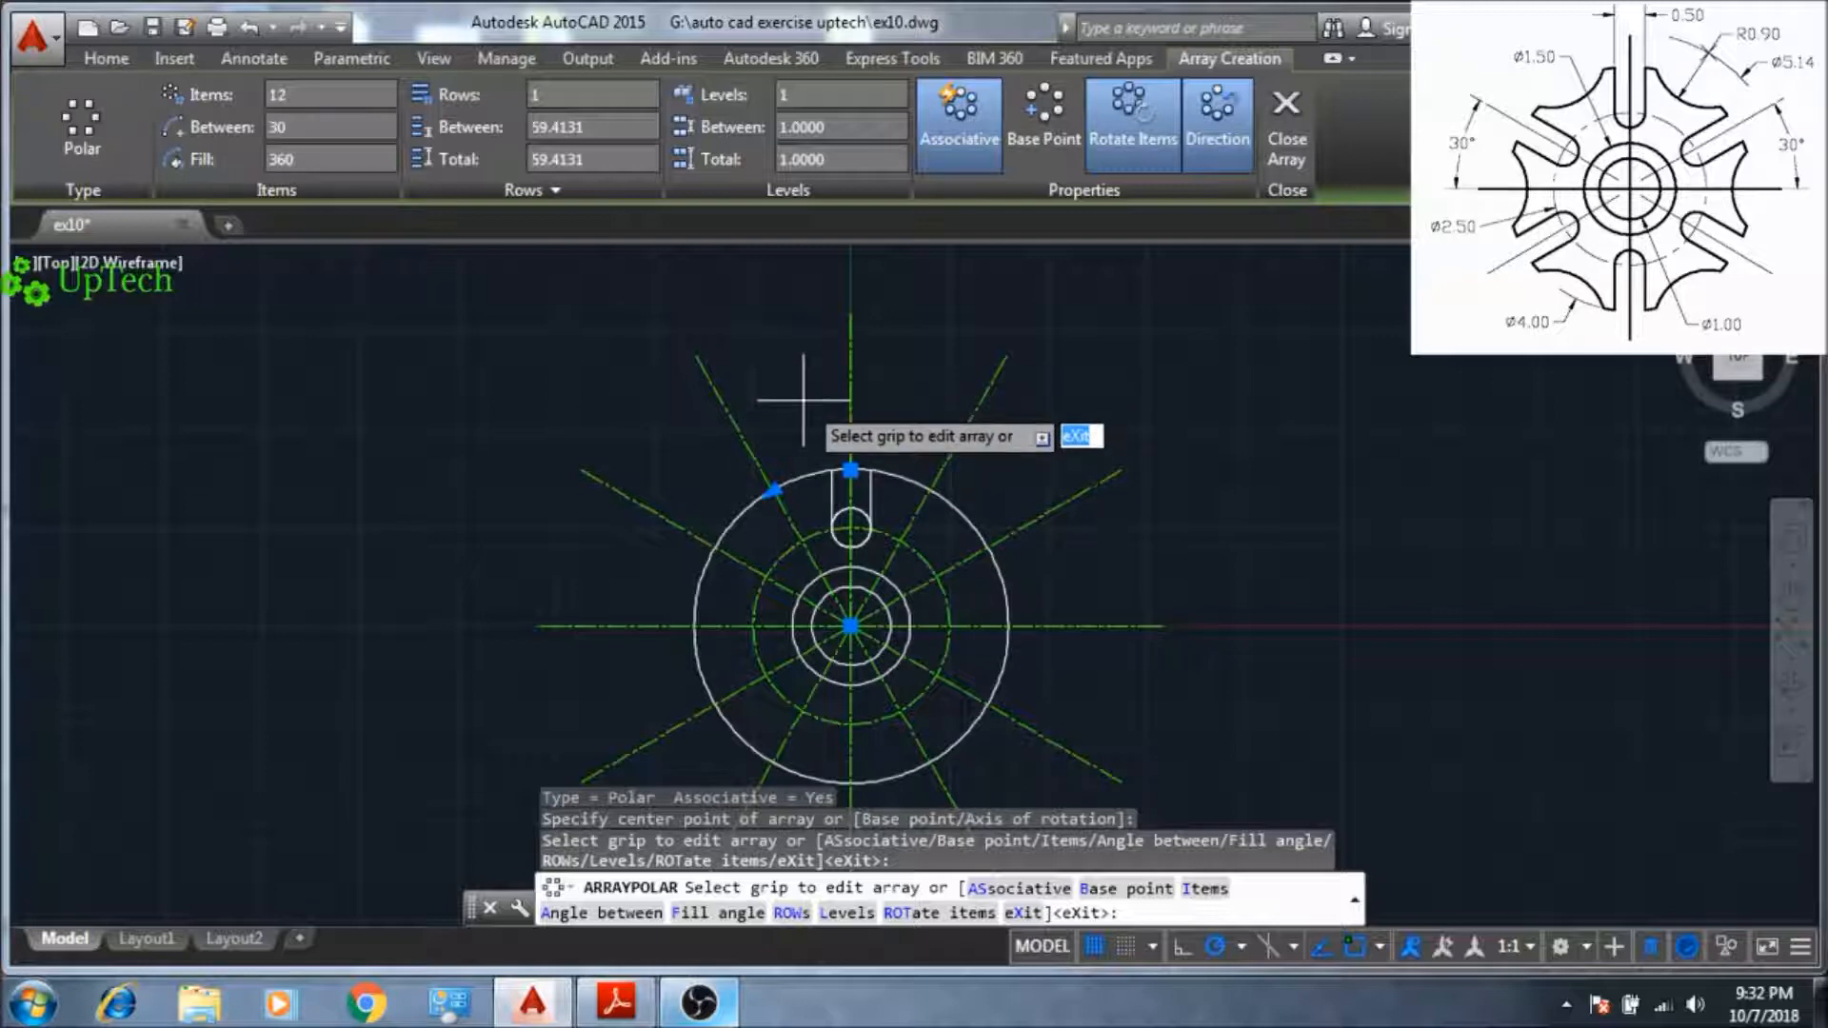
{"action": "key", "text": "Return"}
- Trim away the upper half of the 5-diameter circle between the two slot lines, leaving the rounded slot bottom
{"action": "scroll", "coordinate": [831, 533], "scroll_direction": "up", "scroll_amount": 5}
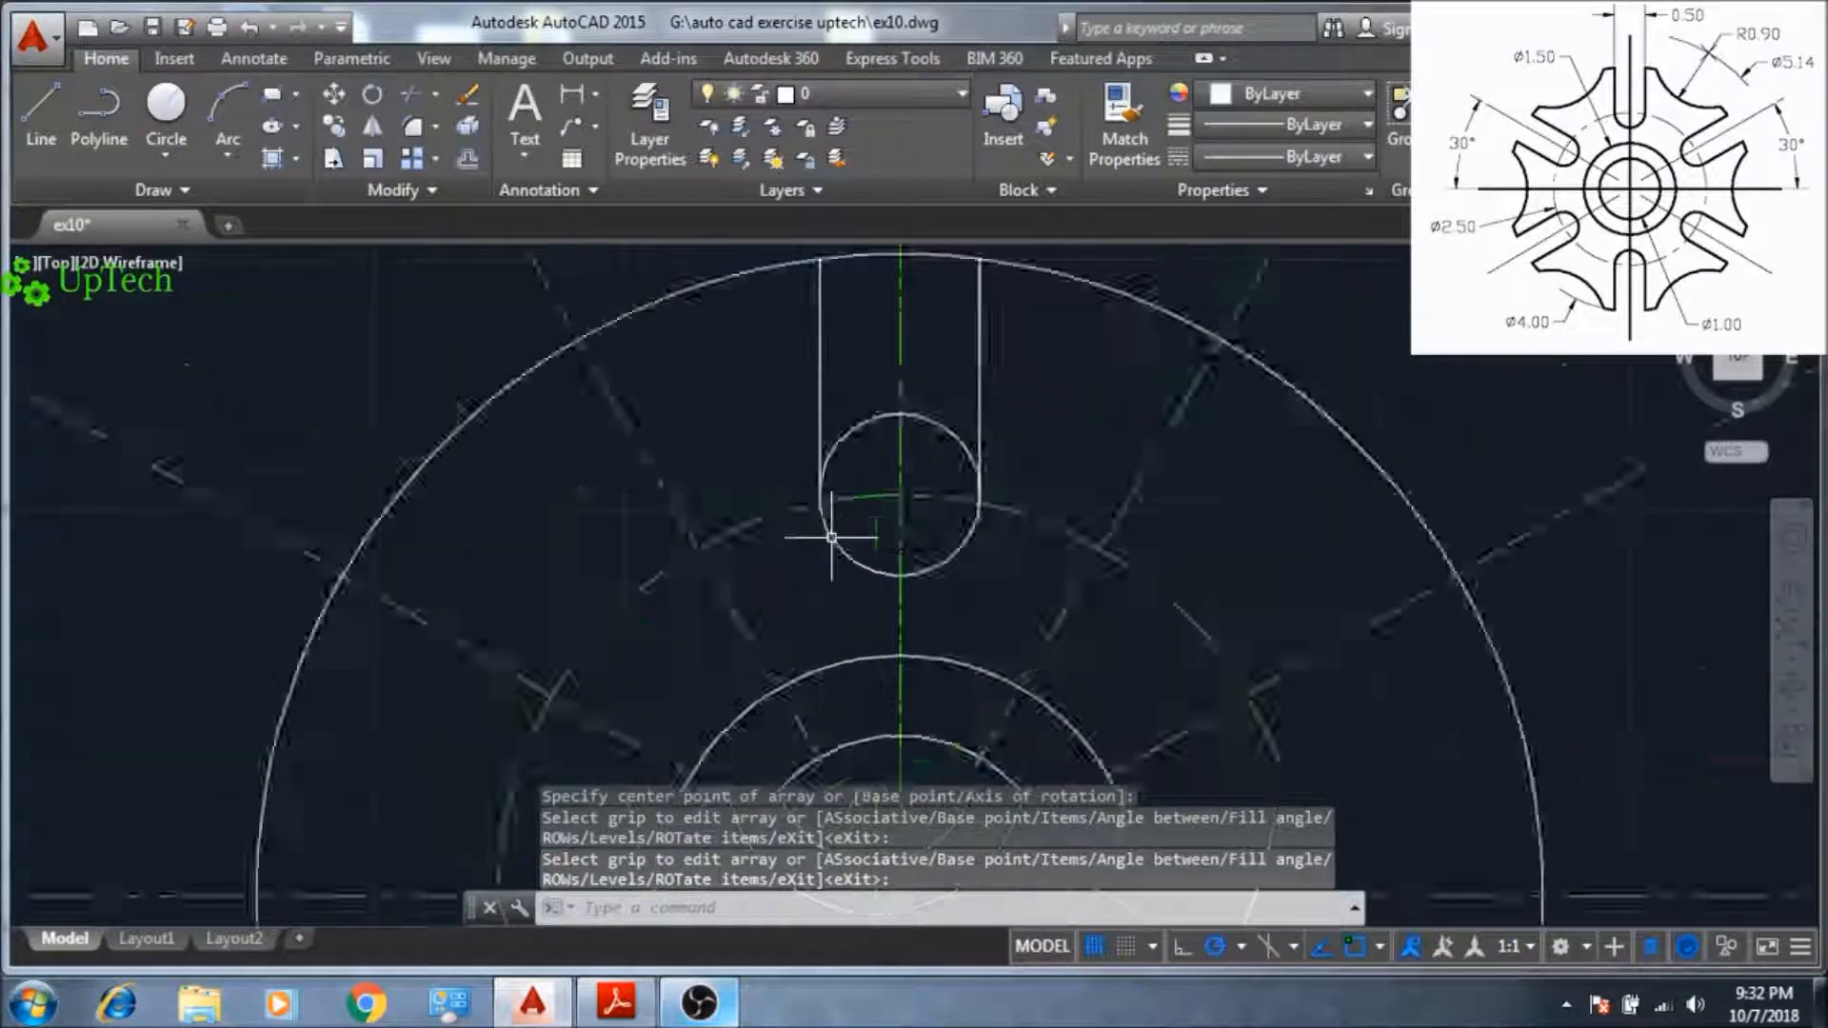
{"action": "scroll", "coordinate": [831, 538], "scroll_direction": "down", "scroll_amount": 3}
{"action": "scroll", "coordinate": [862, 519], "scroll_direction": "up", "scroll_amount": 5}
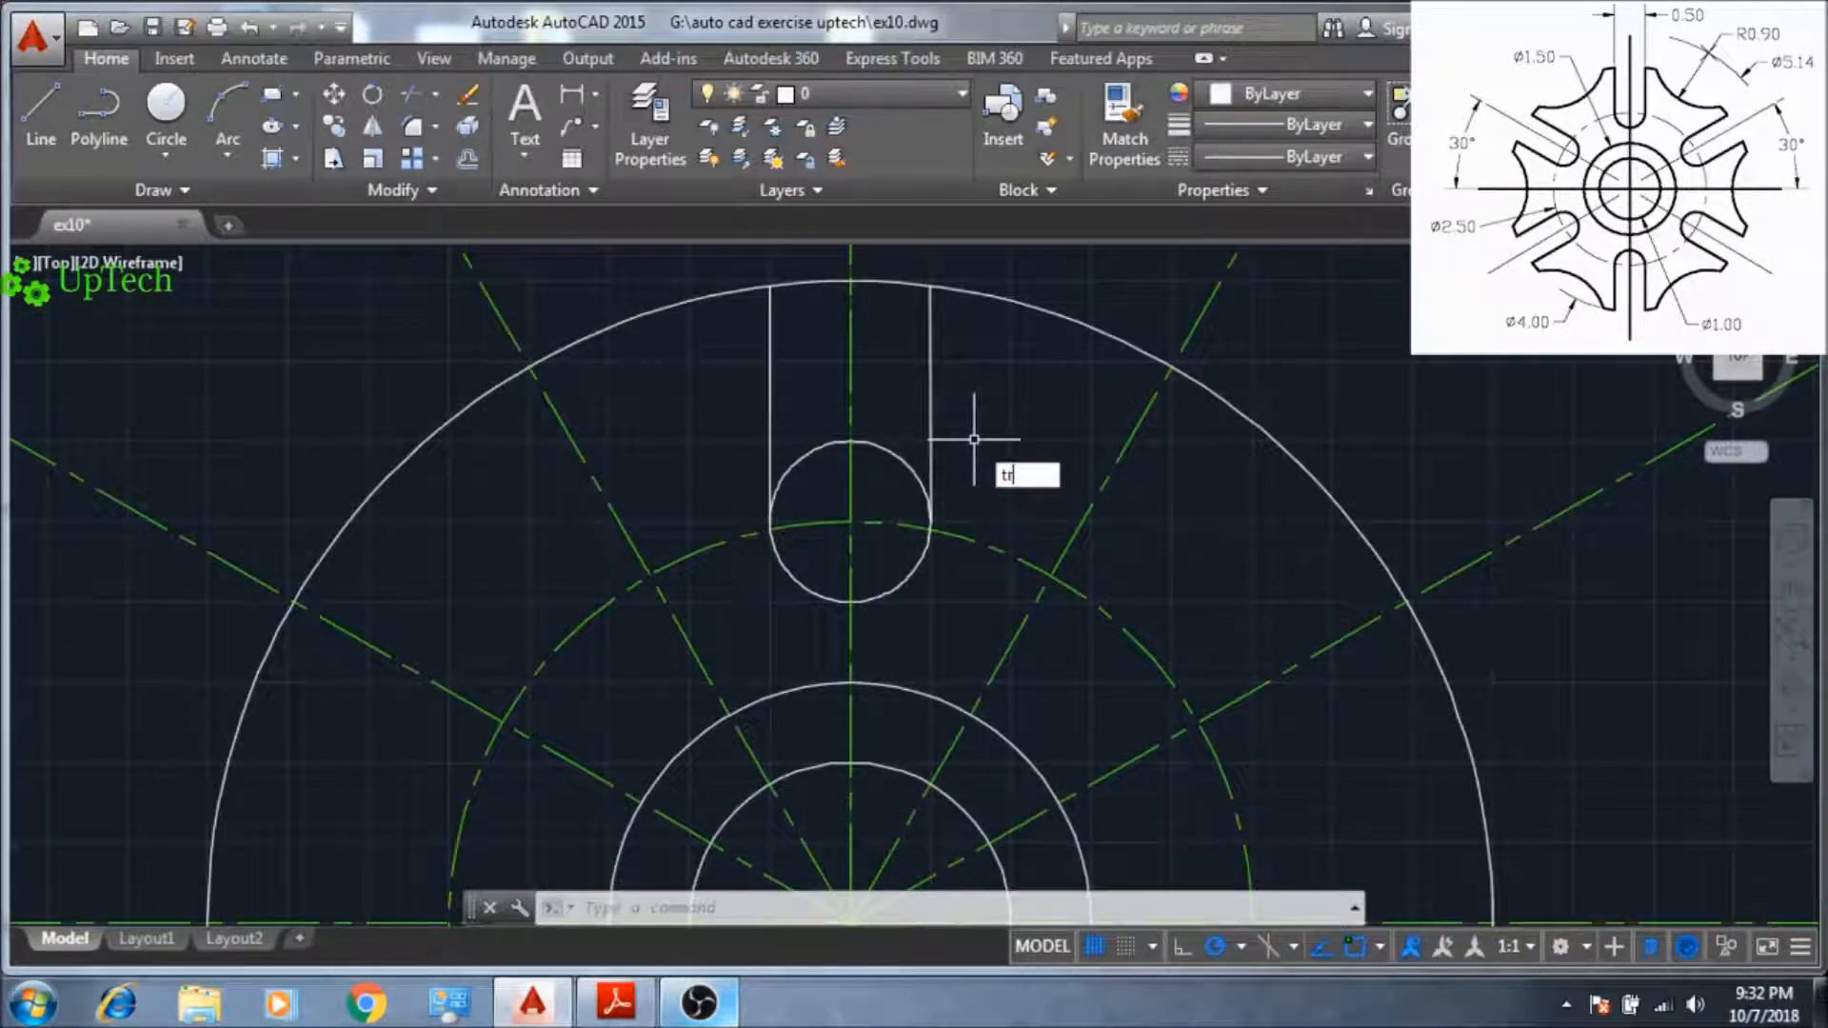
{"action": "key", "text": "Return"}
{"action": "key", "text": "Return"}
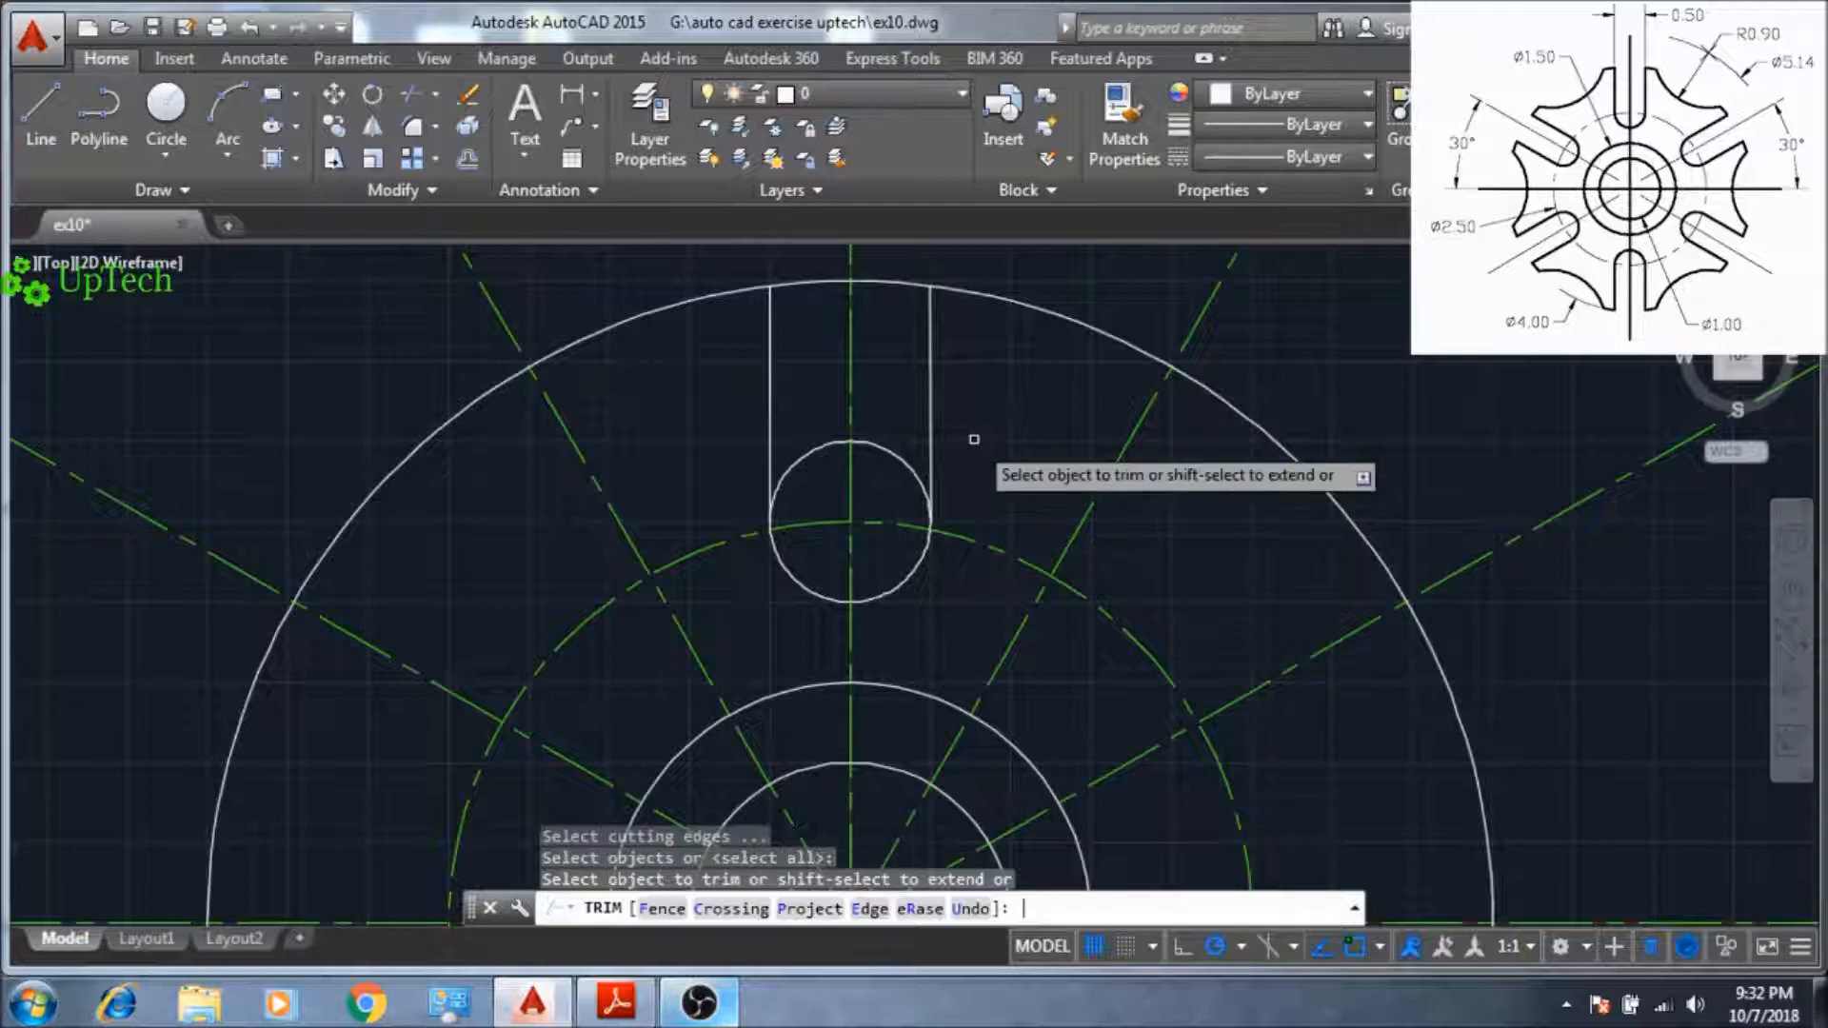
{"action": "left_click", "coordinate": [914, 465]}
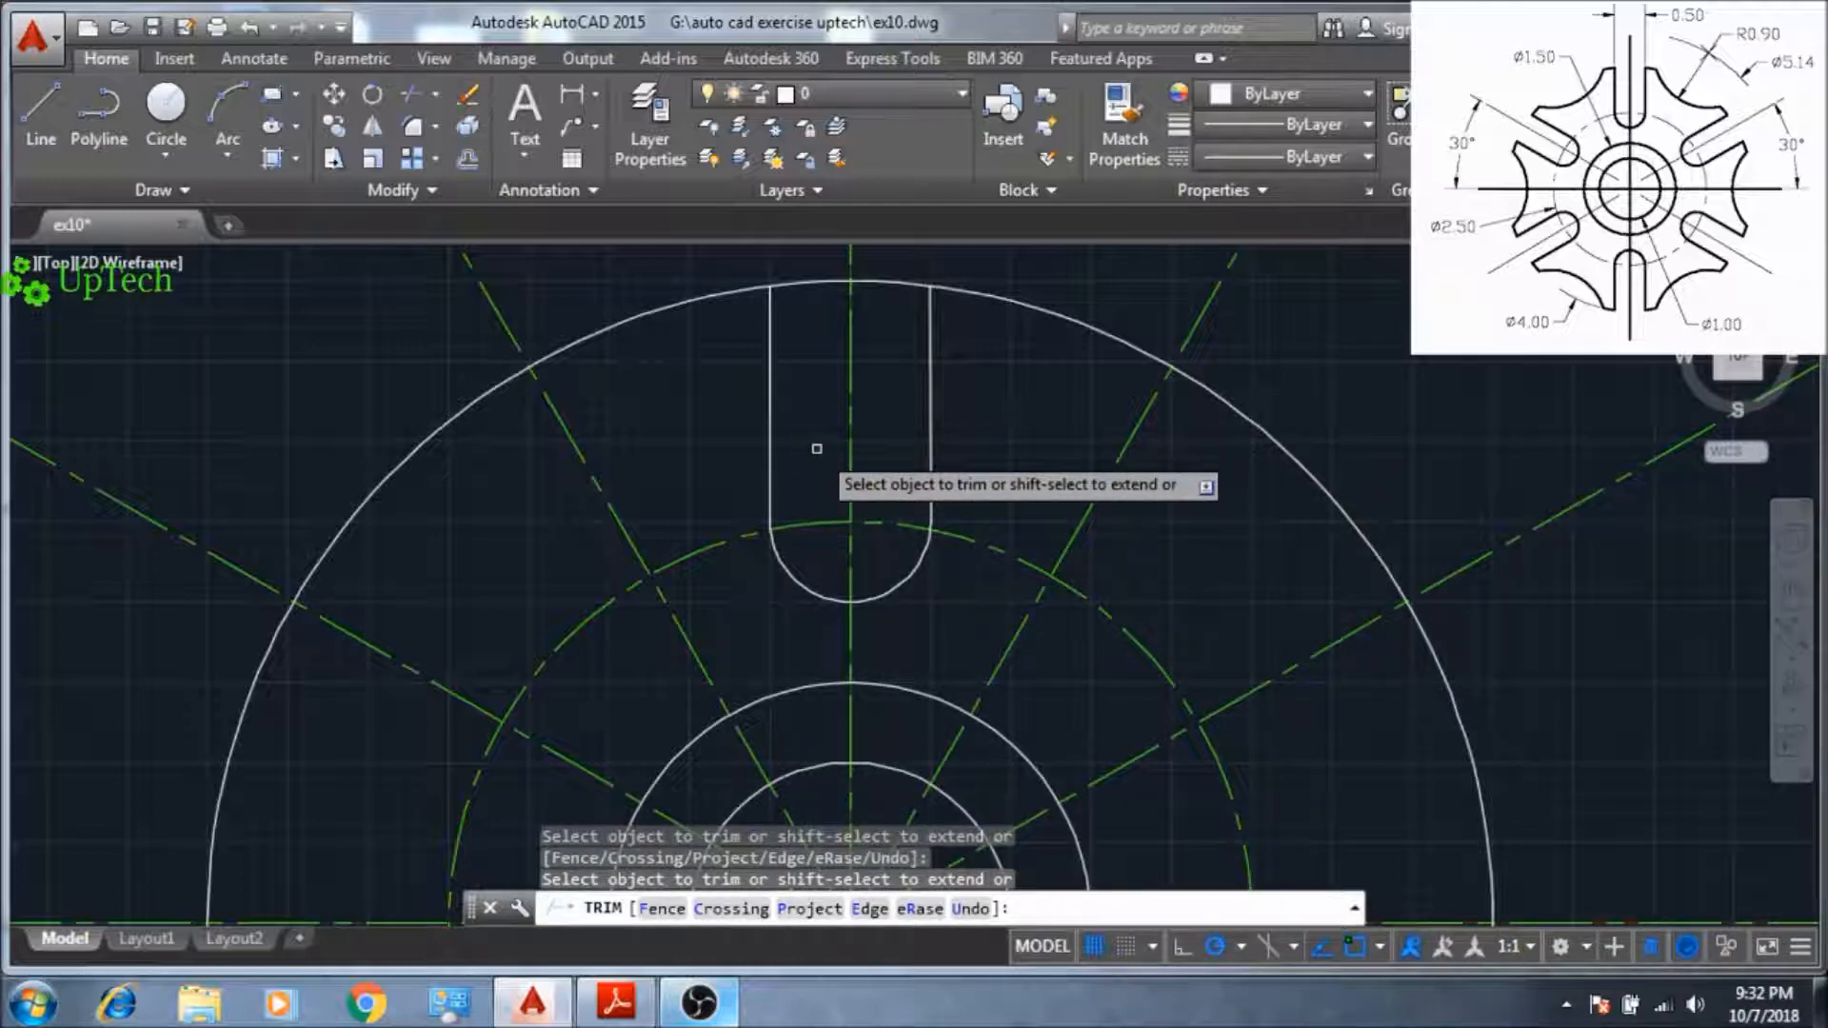
{"action": "key", "text": "Escape"}
- On the center line layer, draw a short arc of radius 25.7 about the wheel's center, crossing the first center line clockwise from vertical
{"action": "scroll", "coordinate": [822, 460], "scroll_direction": "down", "scroll_amount": 5}
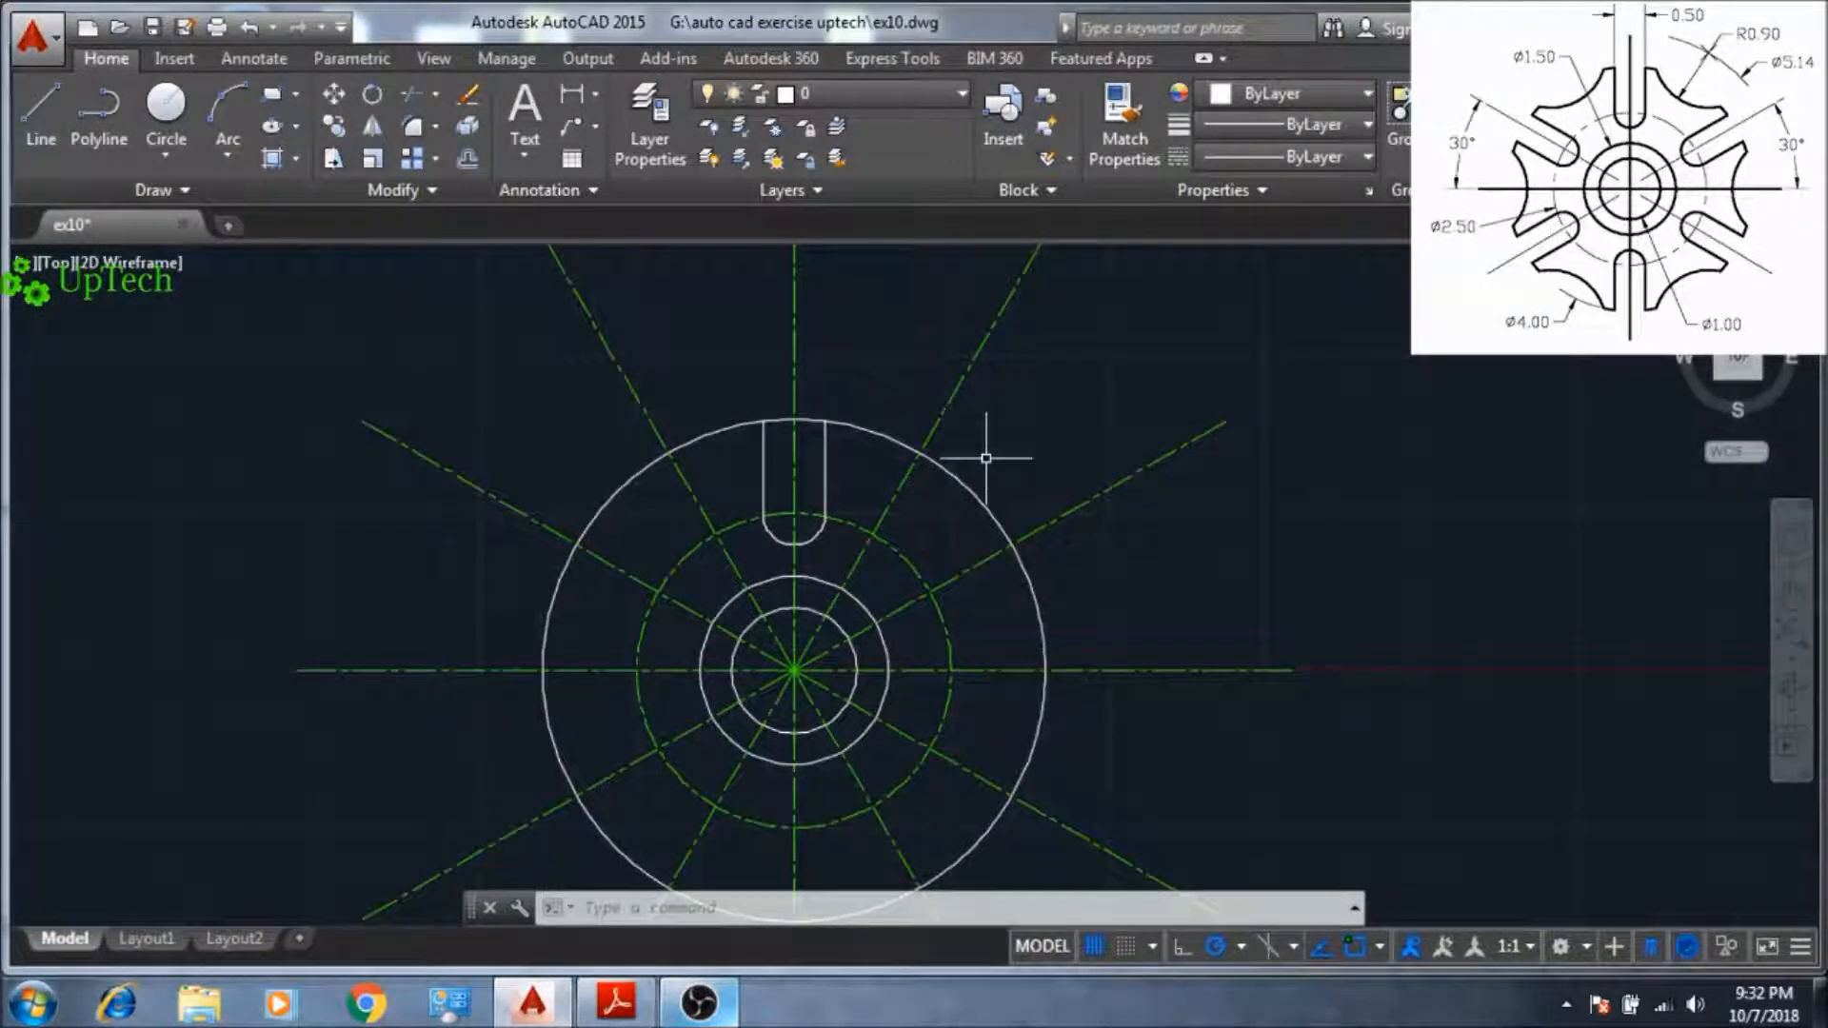
{"action": "left_click", "coordinate": [912, 96]}
{"action": "left_click", "coordinate": [906, 158]}
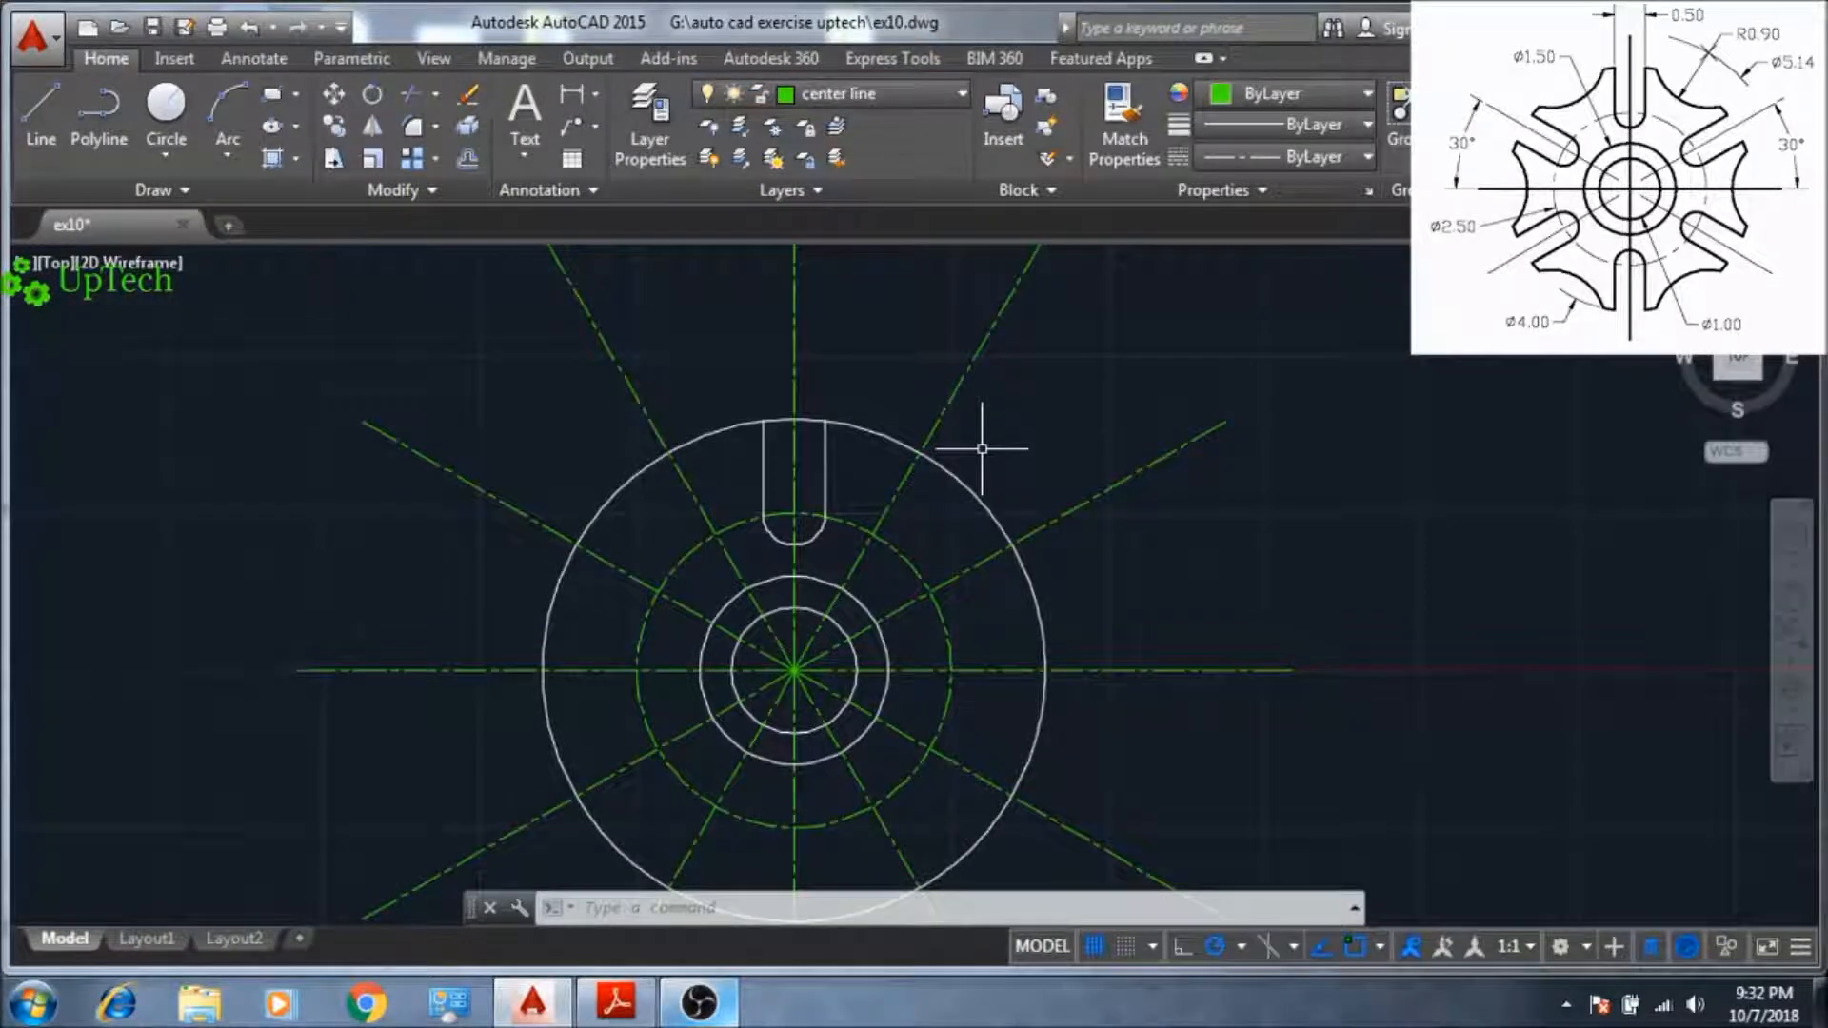
{"action": "type", "text": "a"}
{"action": "key", "text": "Return"}
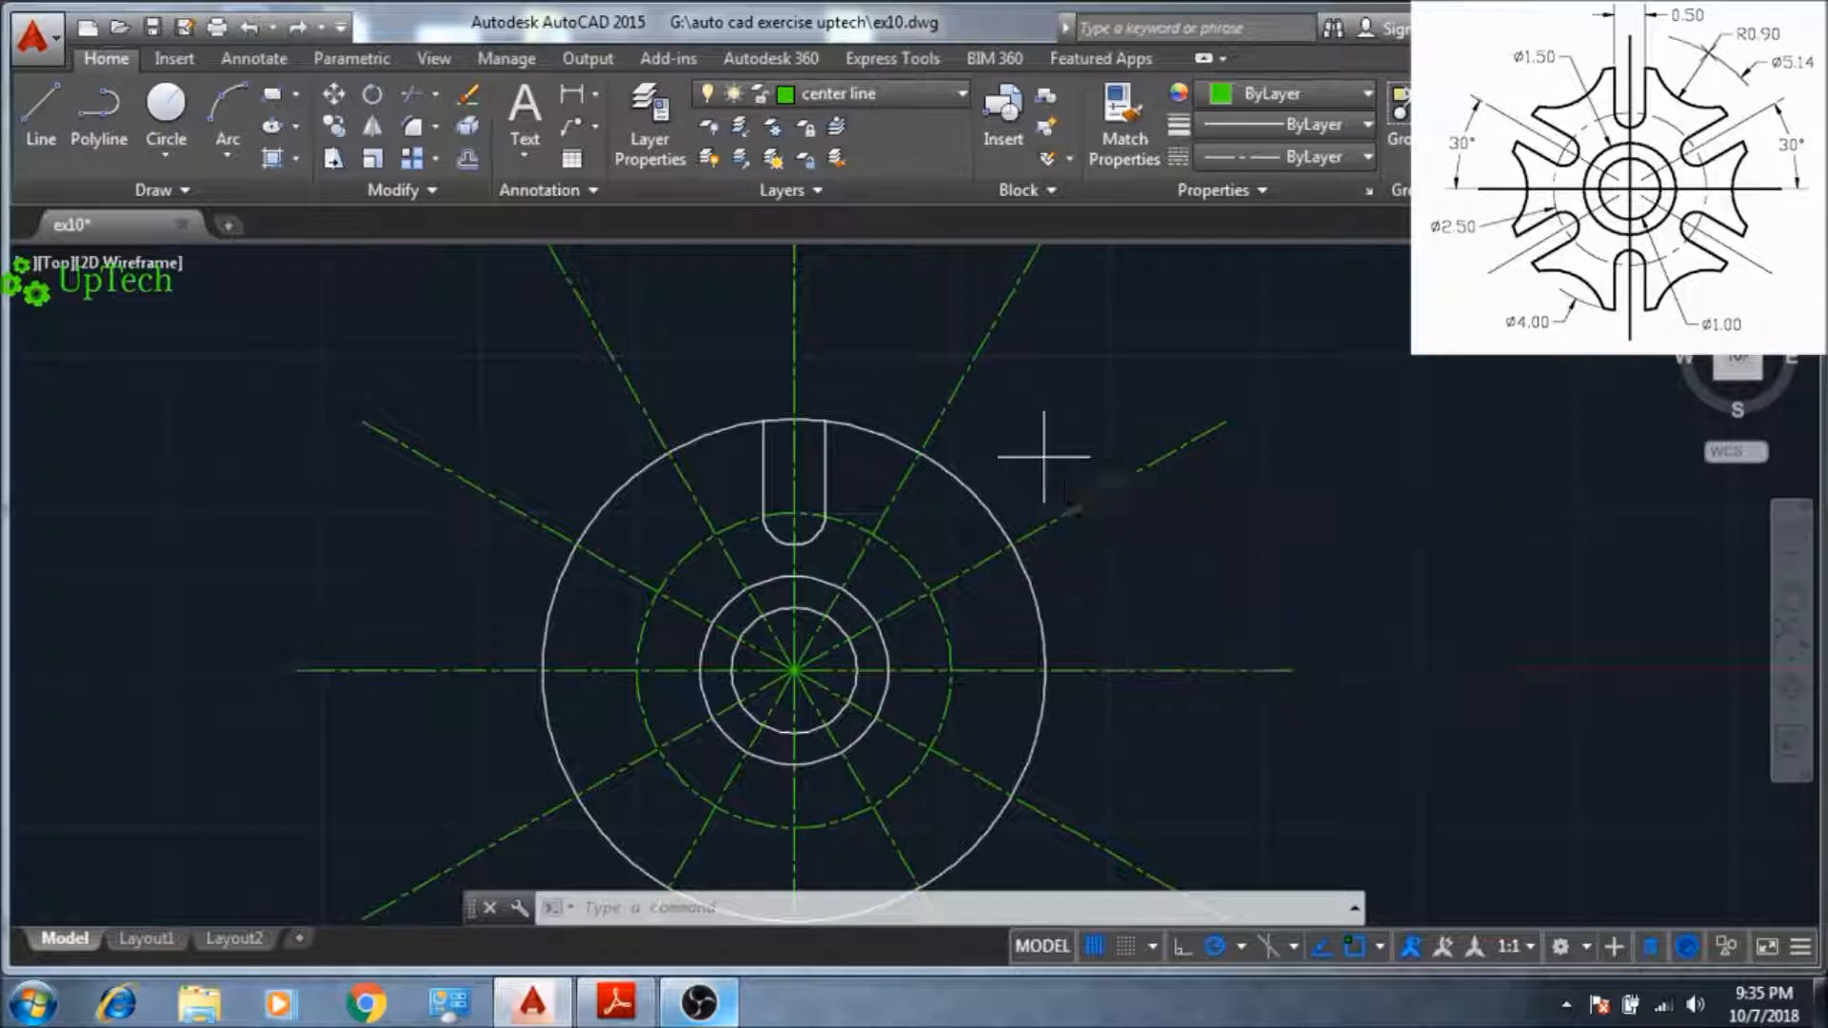
{"action": "key", "text": "Return"}
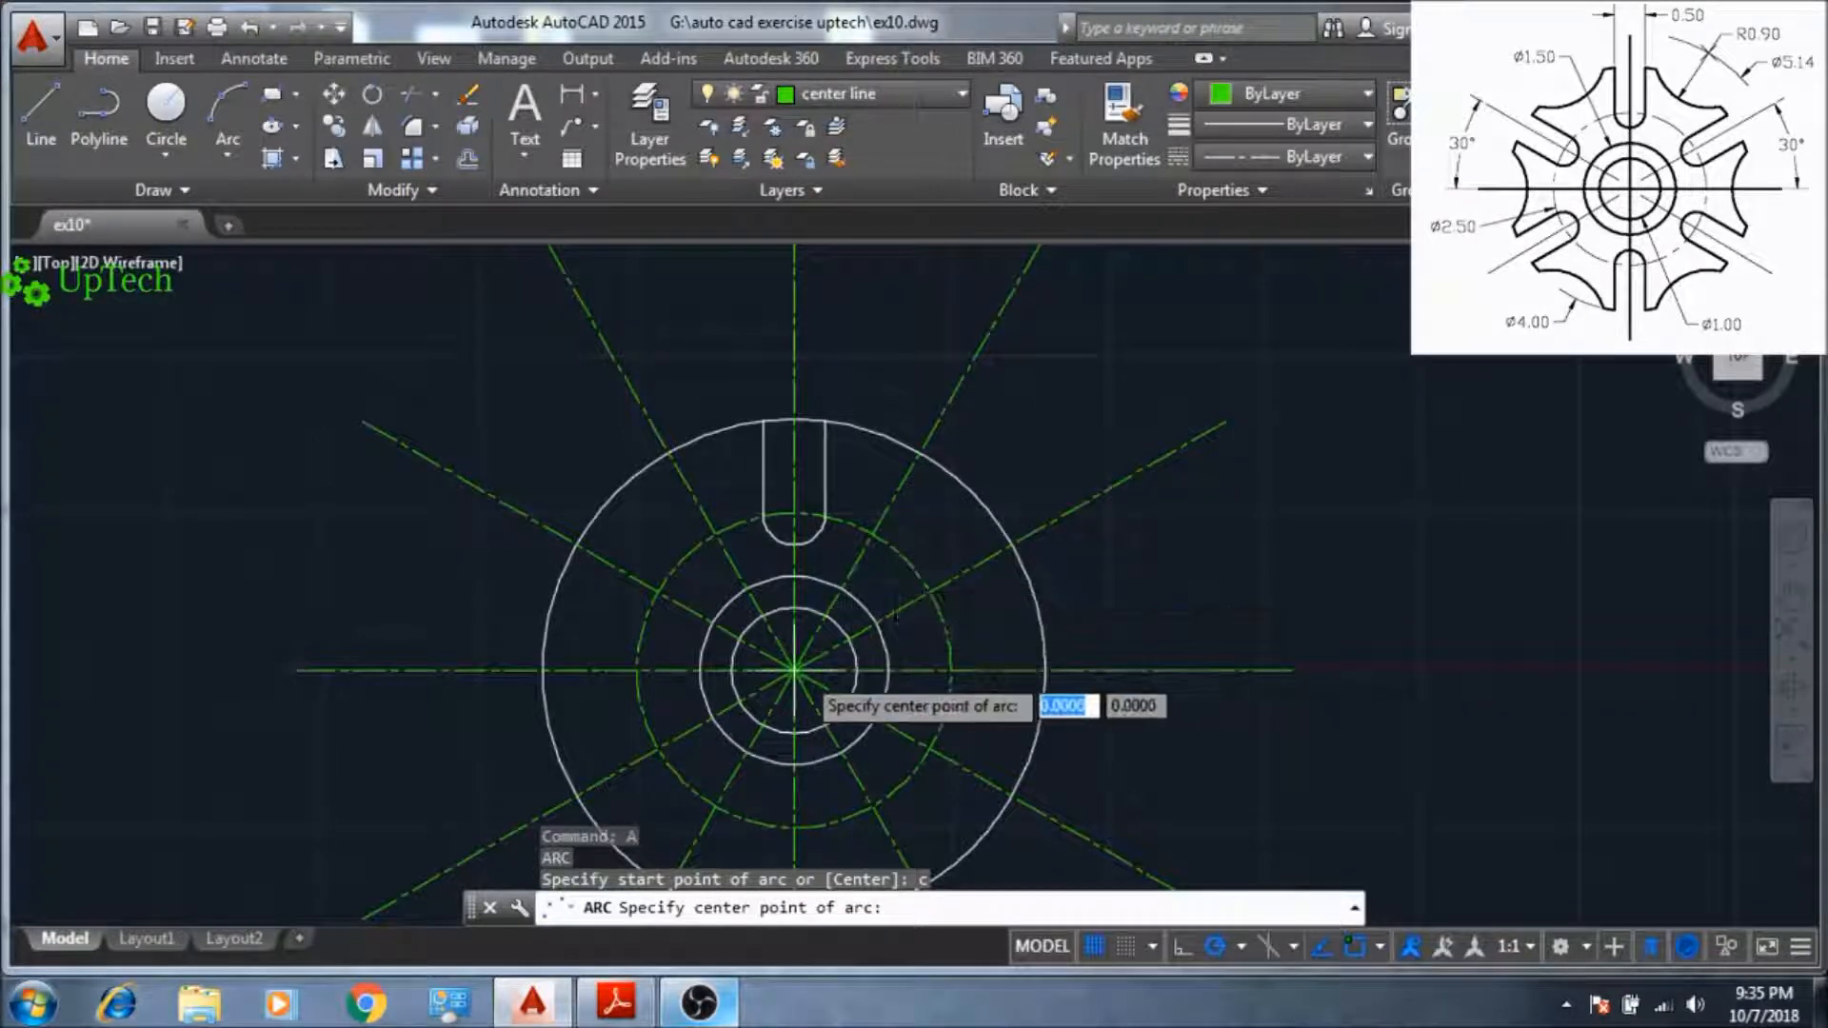
{"action": "left_click", "coordinate": [796, 671]}
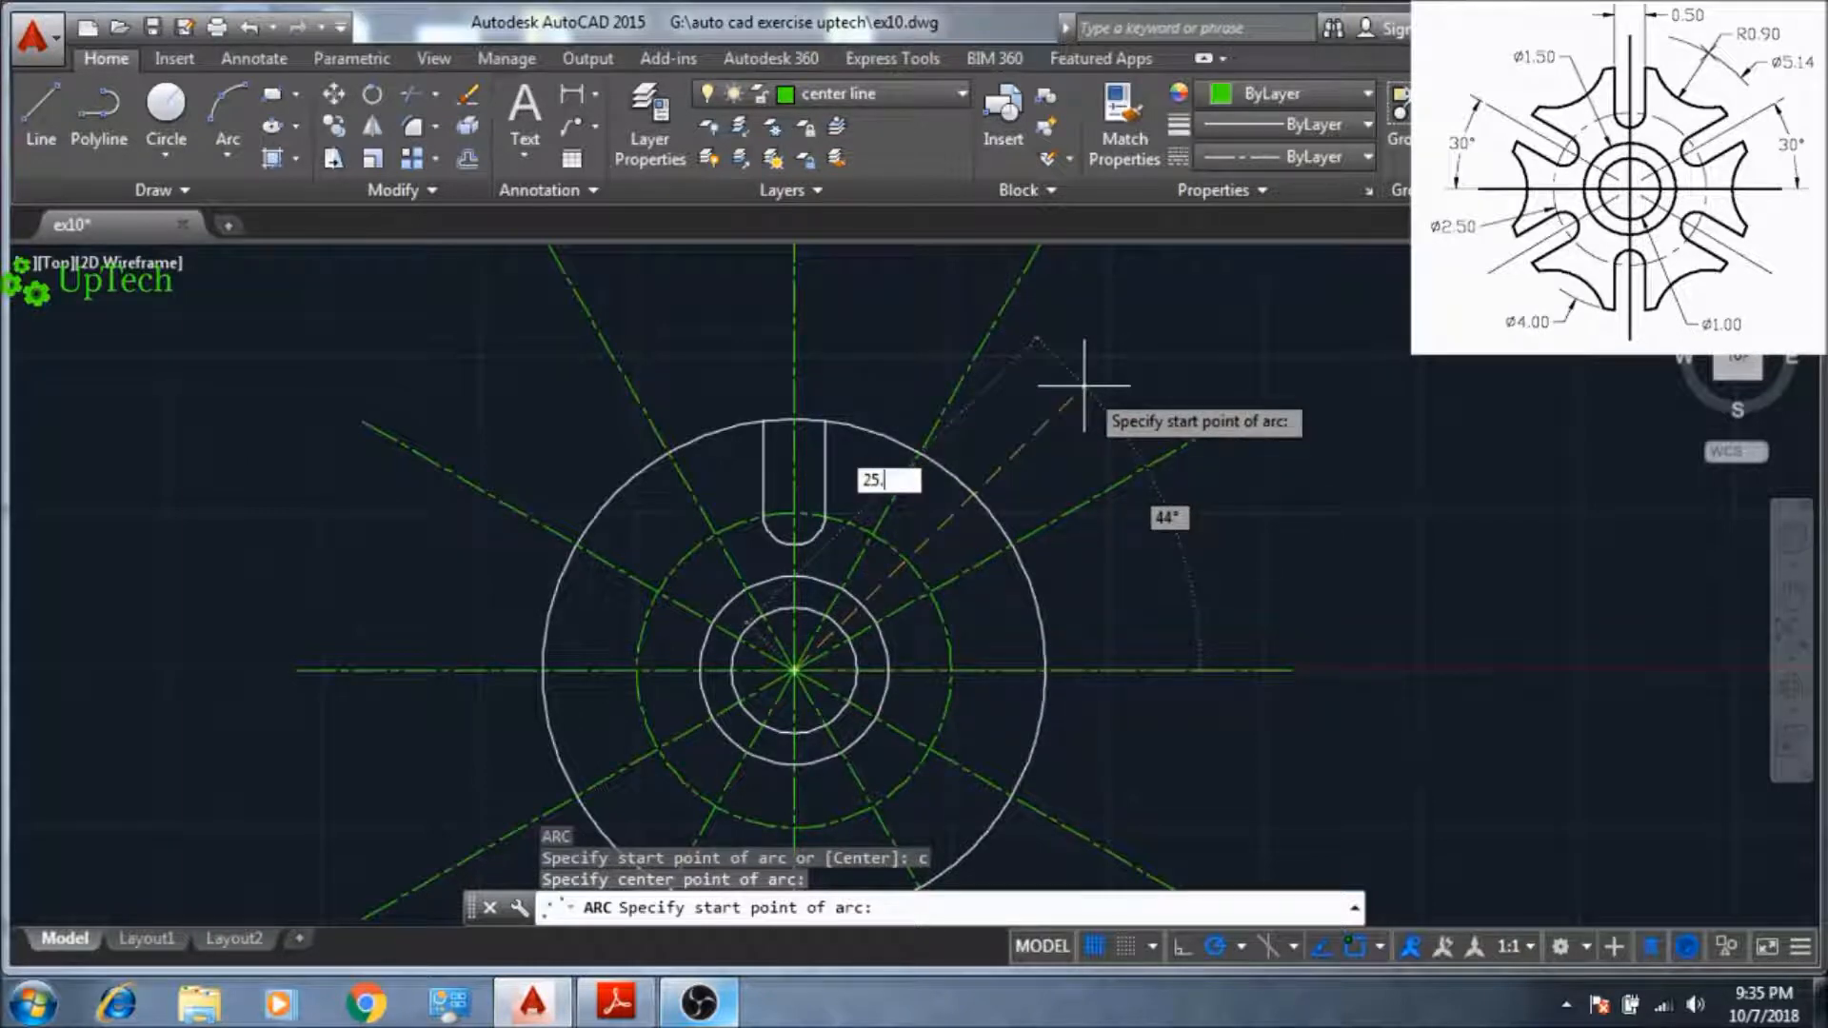
{"action": "key", "text": "Return"}
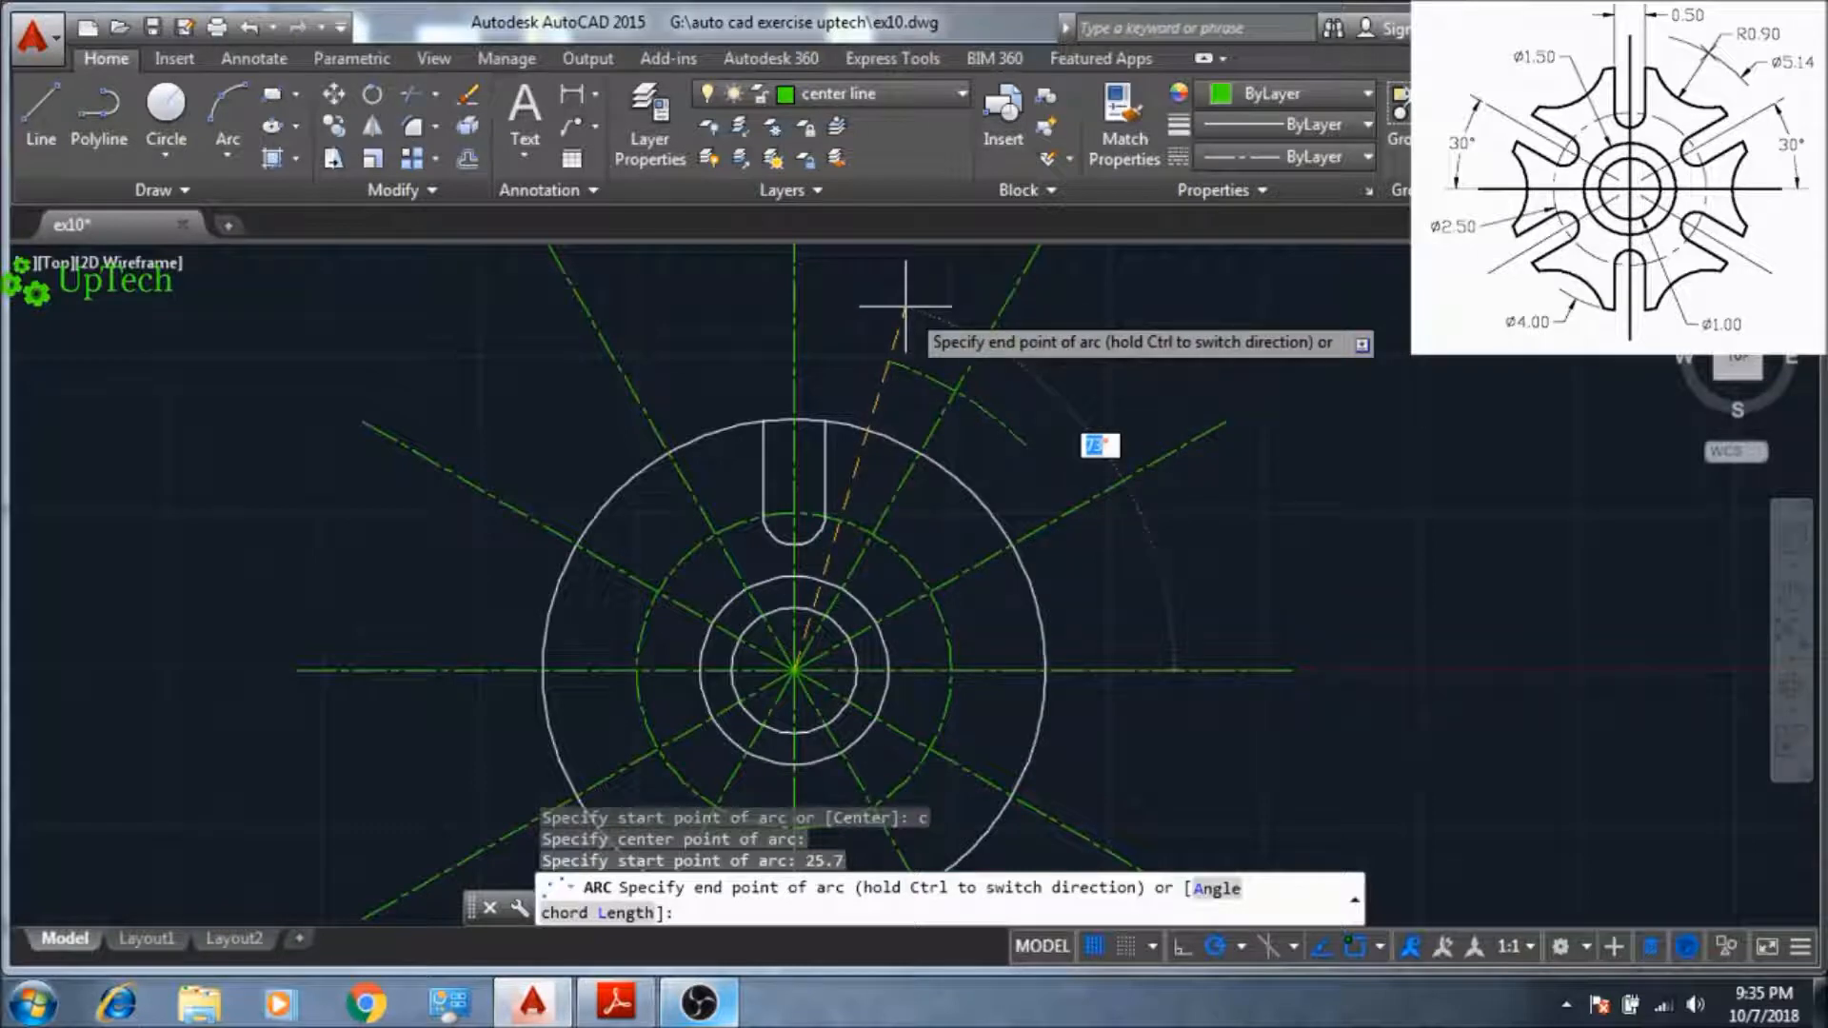
{"action": "key", "text": "Escape"}
- Make layer 0 current and draw a circle of radius 9 centred where the short arc crosses the slanted center line
{"action": "scroll", "coordinate": [1017, 367], "scroll_direction": "up", "scroll_amount": 3}
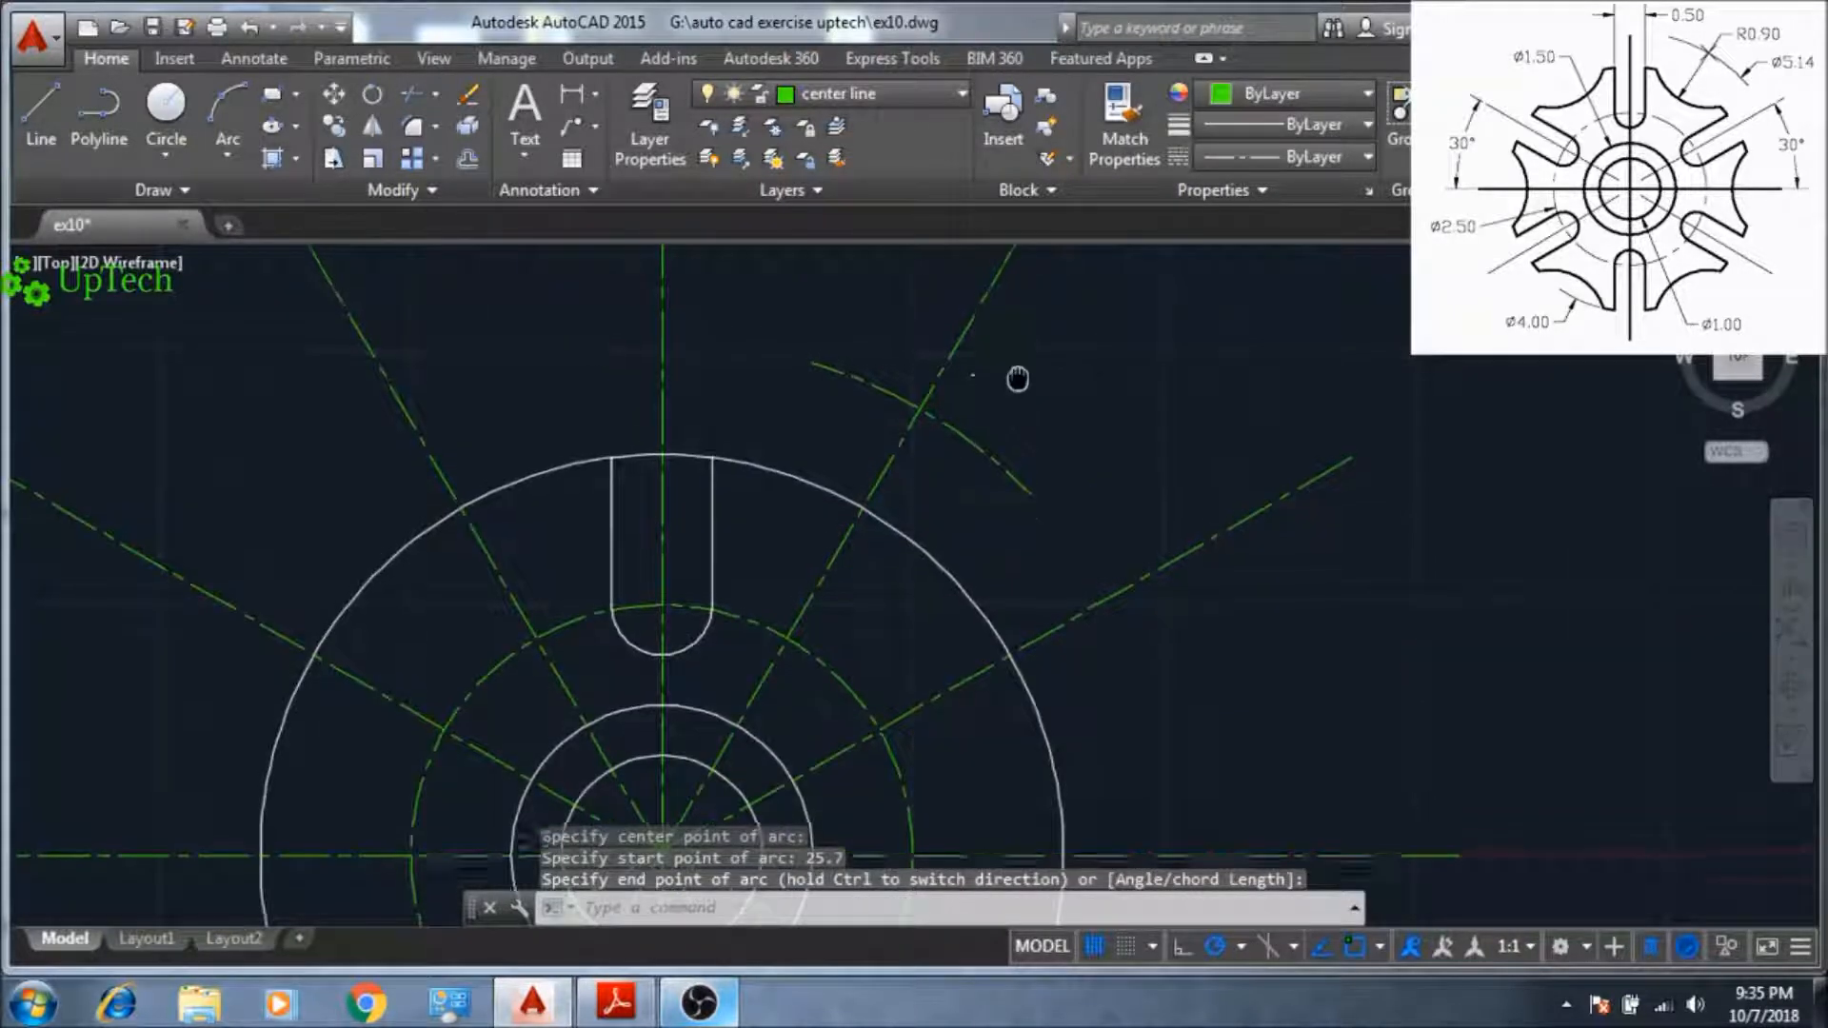
{"action": "left_click", "coordinate": [888, 93]}
{"action": "left_click", "coordinate": [888, 122]}
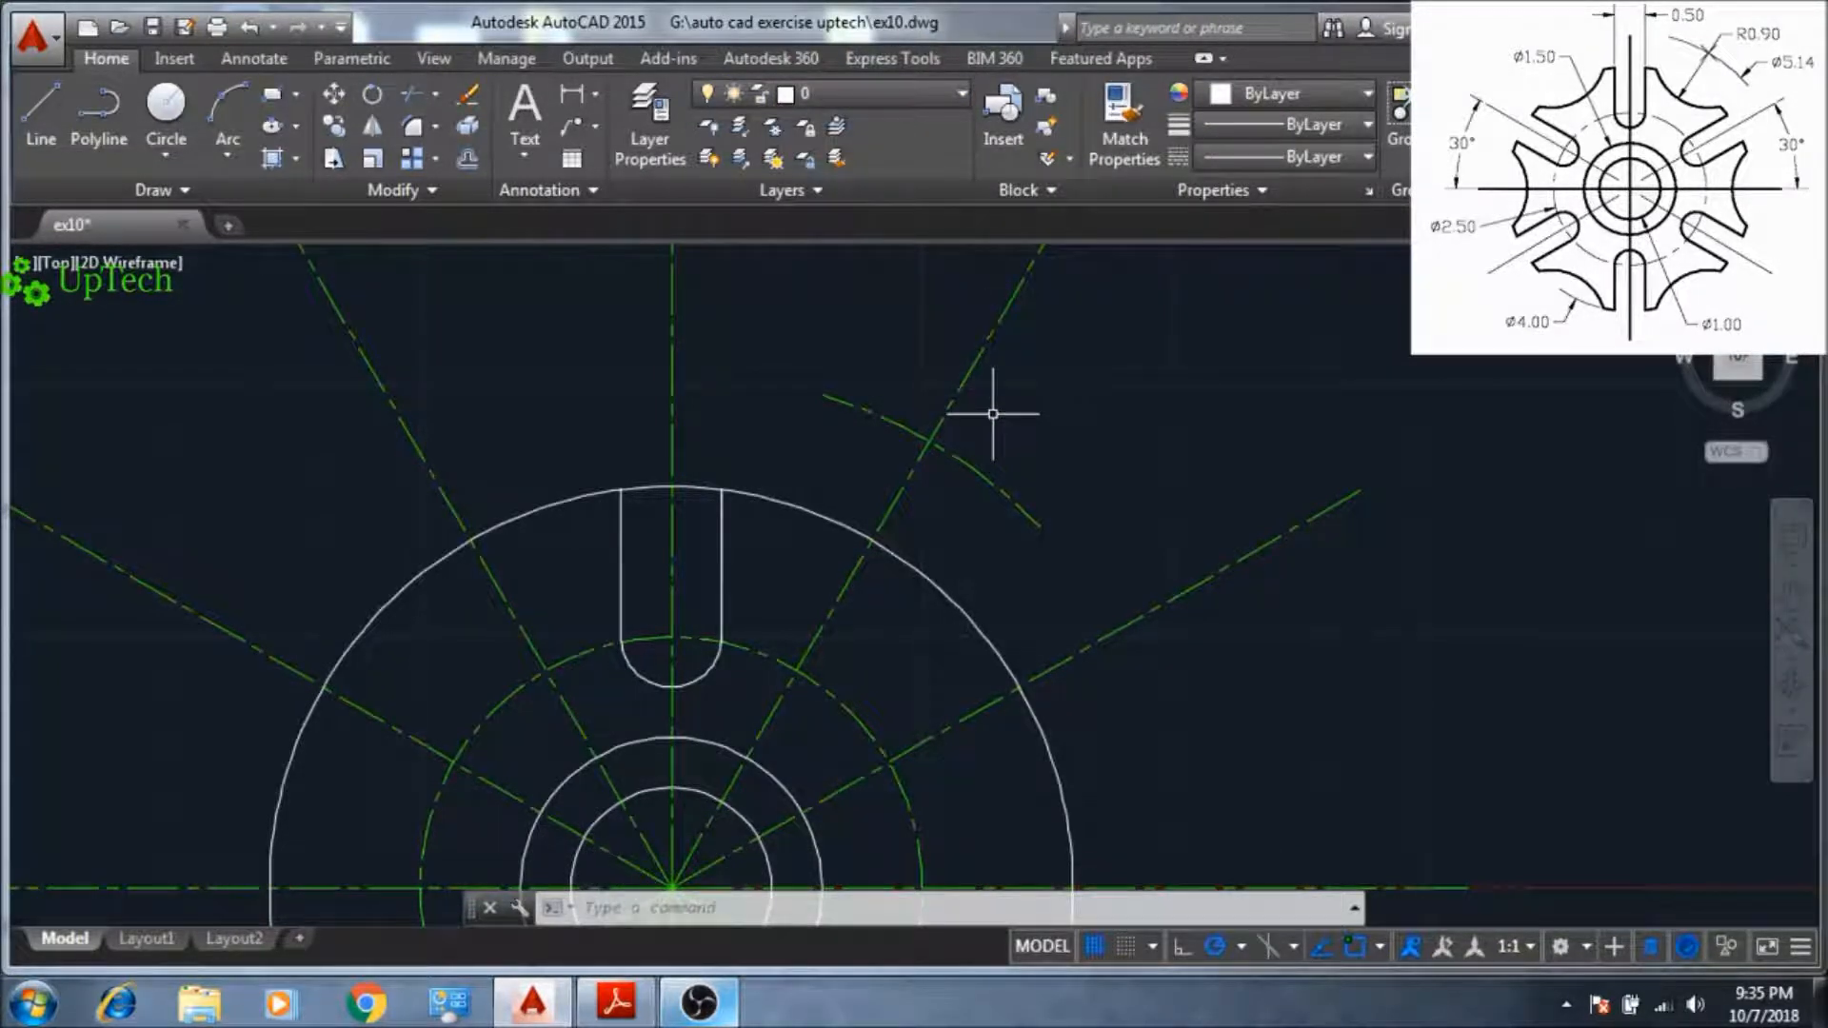
{"action": "type", "text": "c"}
{"action": "key", "text": "Return"}
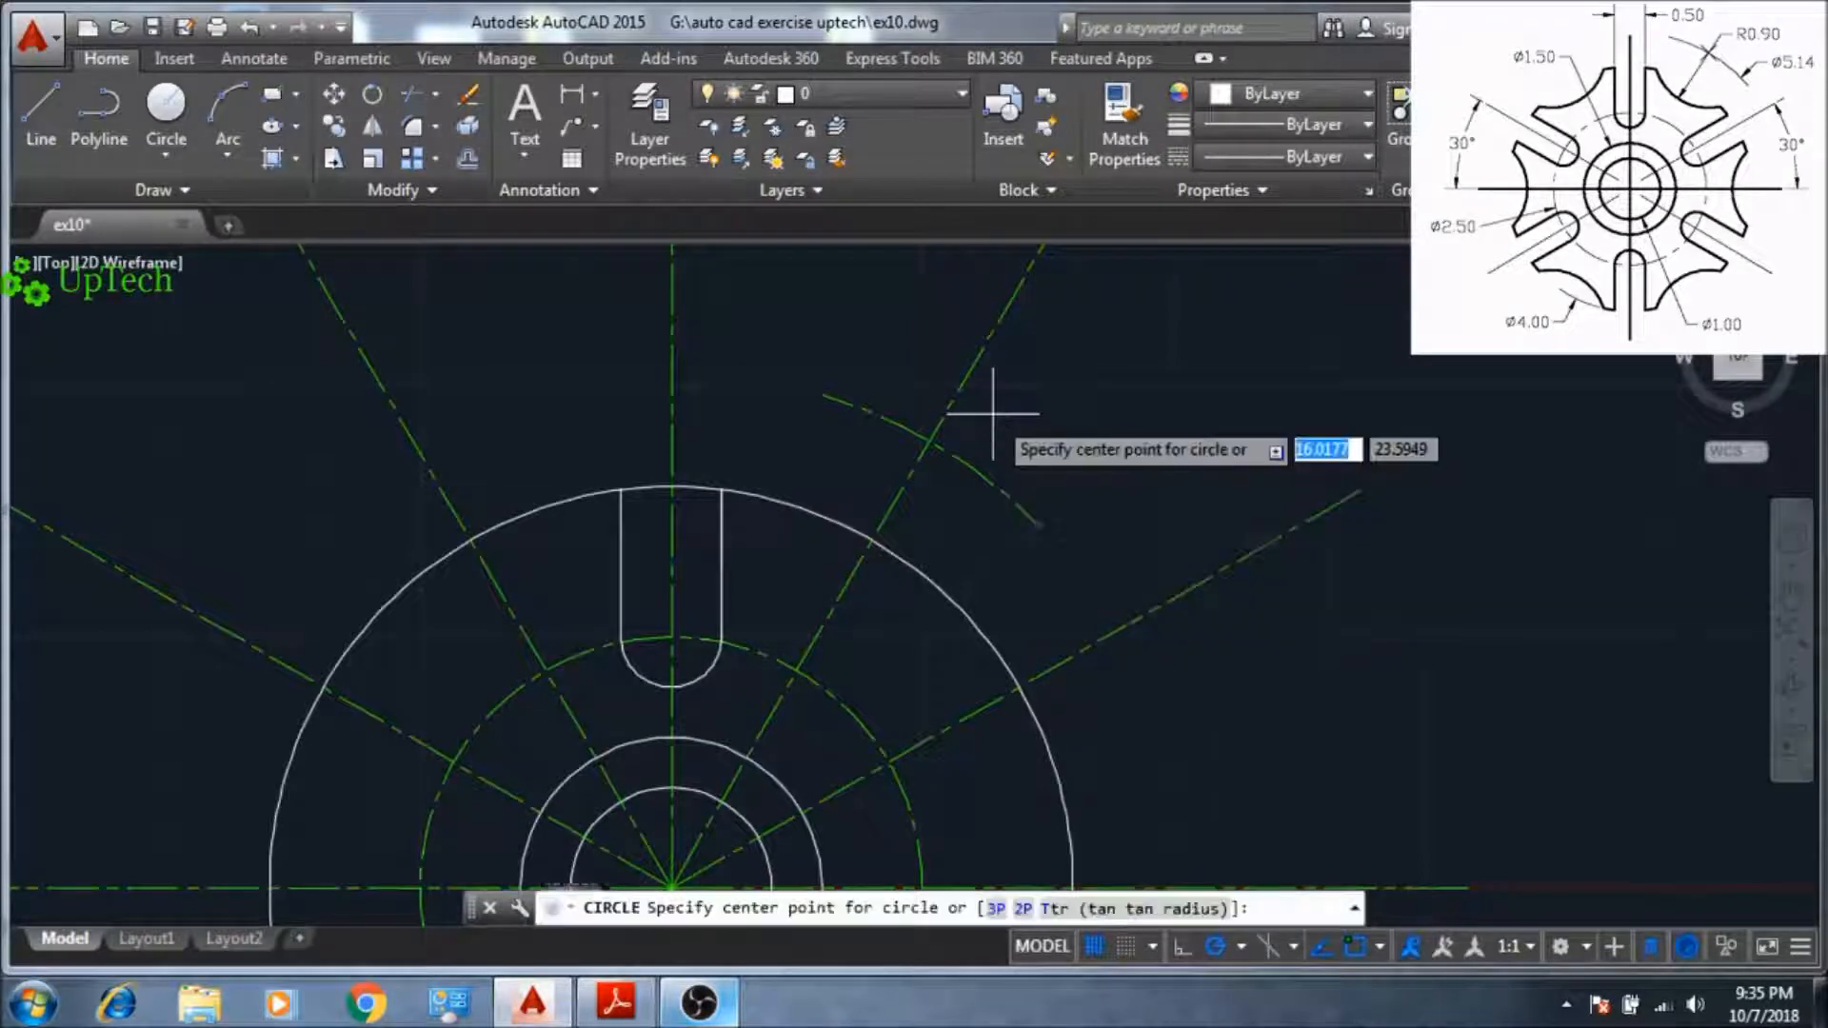
{"action": "left_click", "coordinate": [929, 440]}
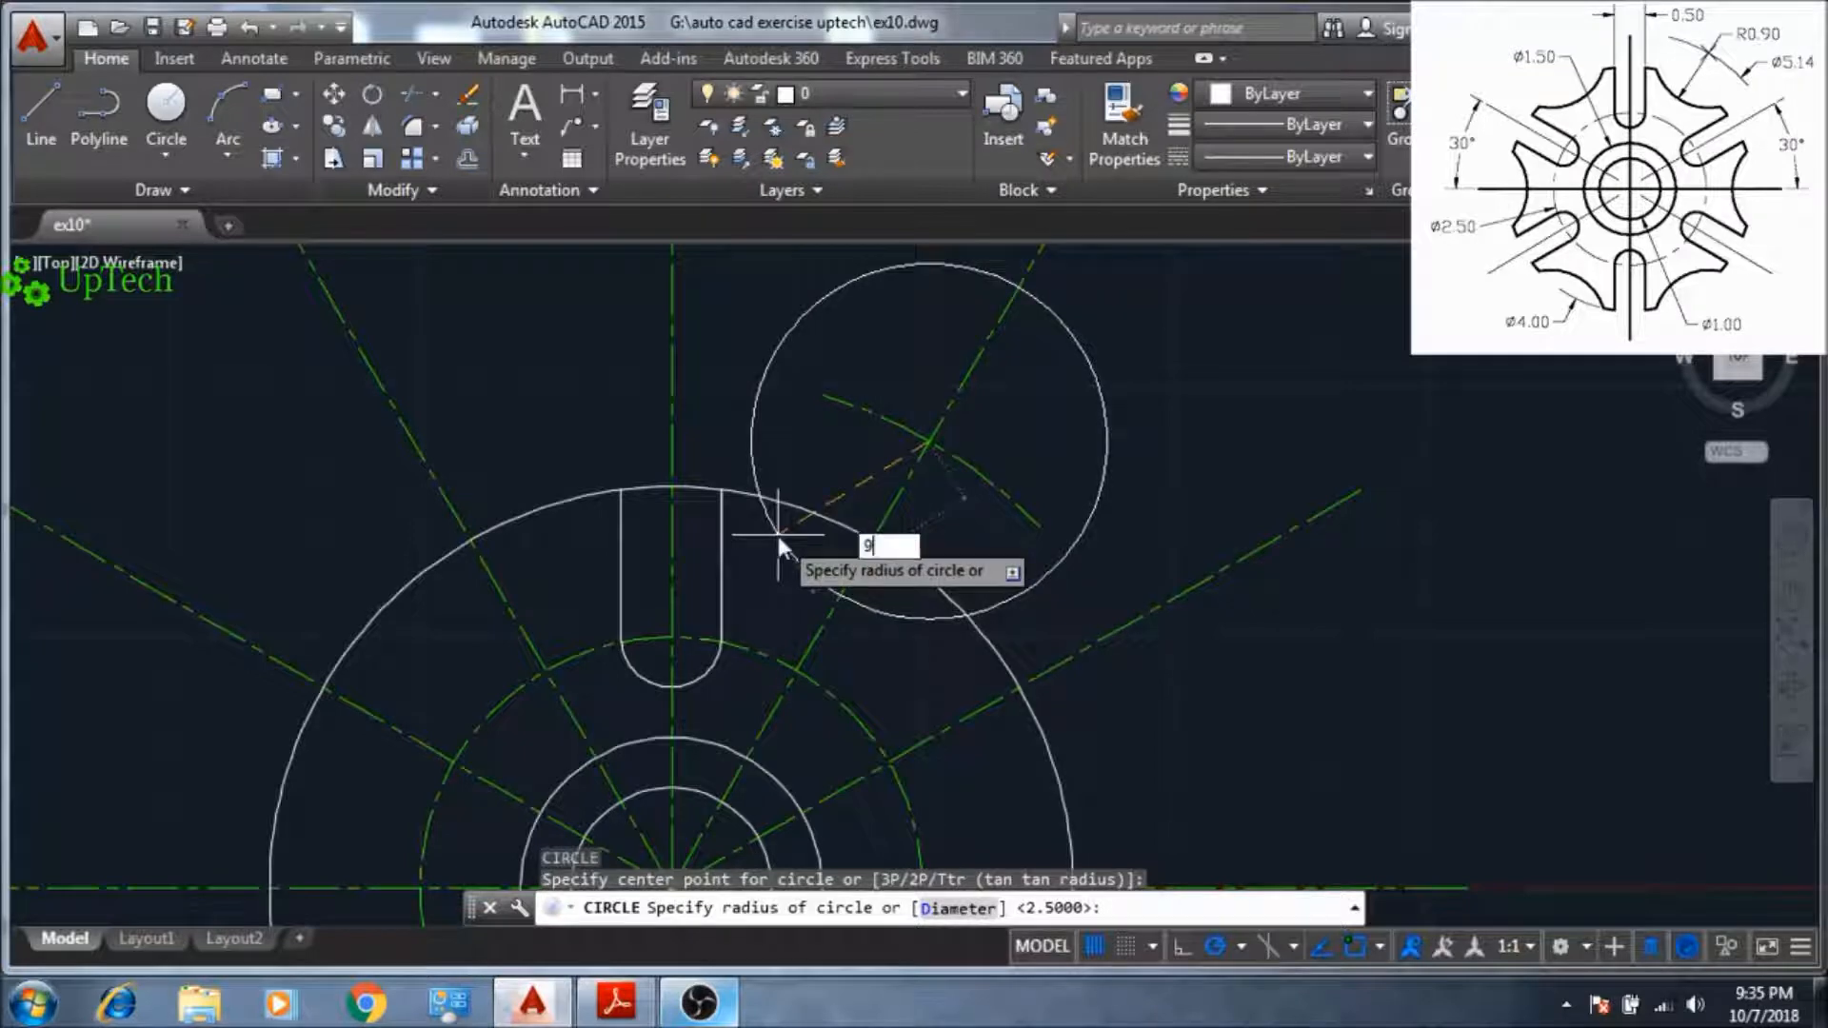
{"action": "key", "text": "Return"}
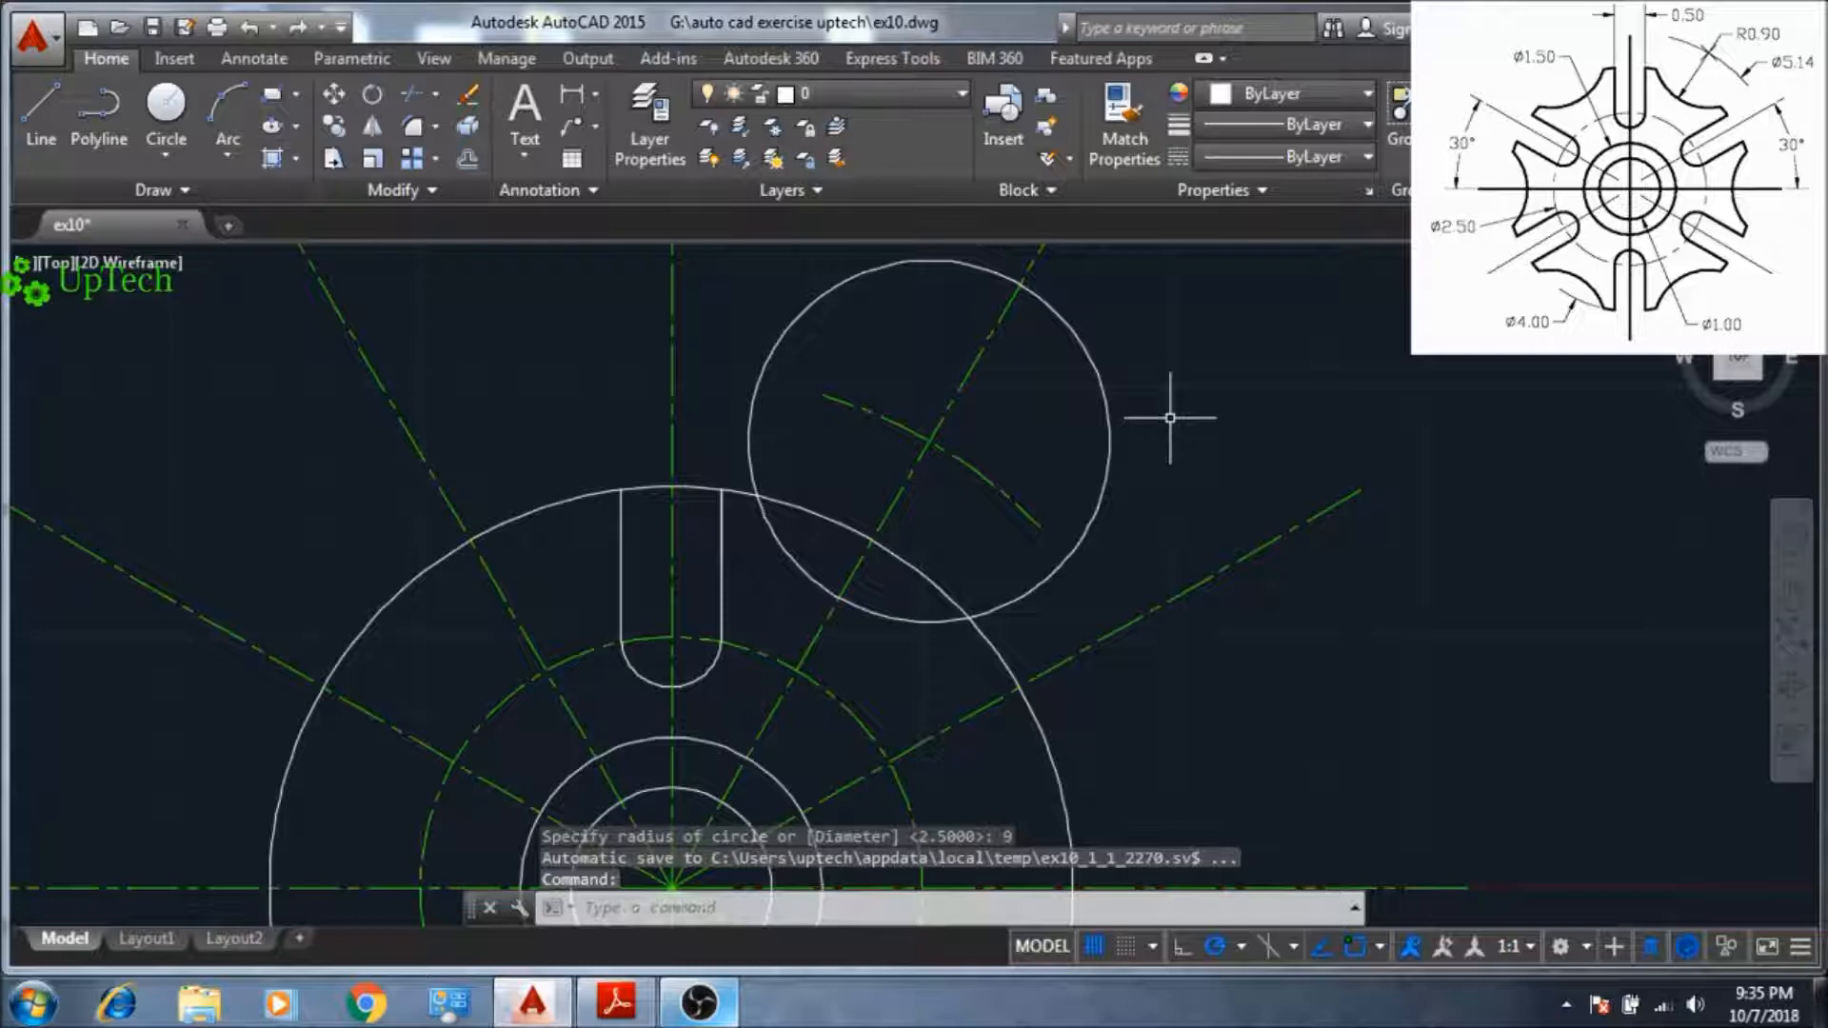
- Trim the 9-radius circle outside the 40-diameter circle, leaving only the concave arc inside the wheel
{"action": "type", "text": "tr"}
{"action": "key", "text": "Return"}
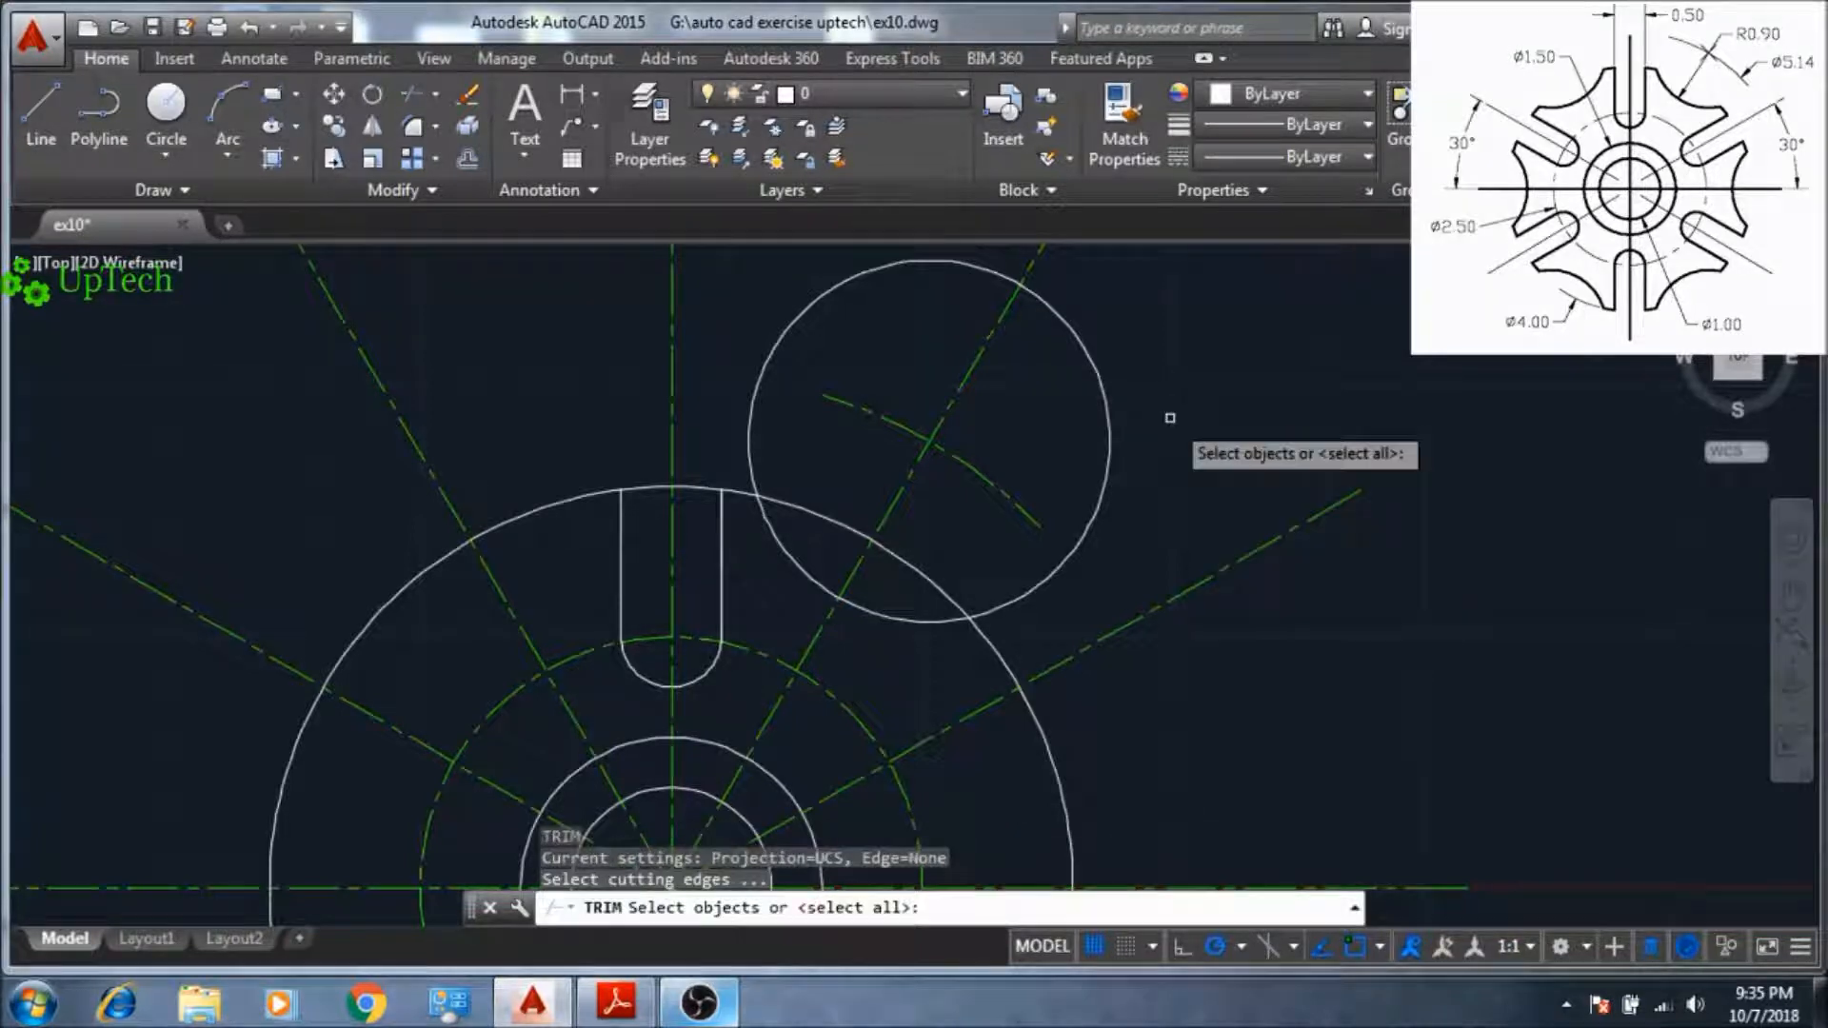
{"action": "key", "text": "Return"}
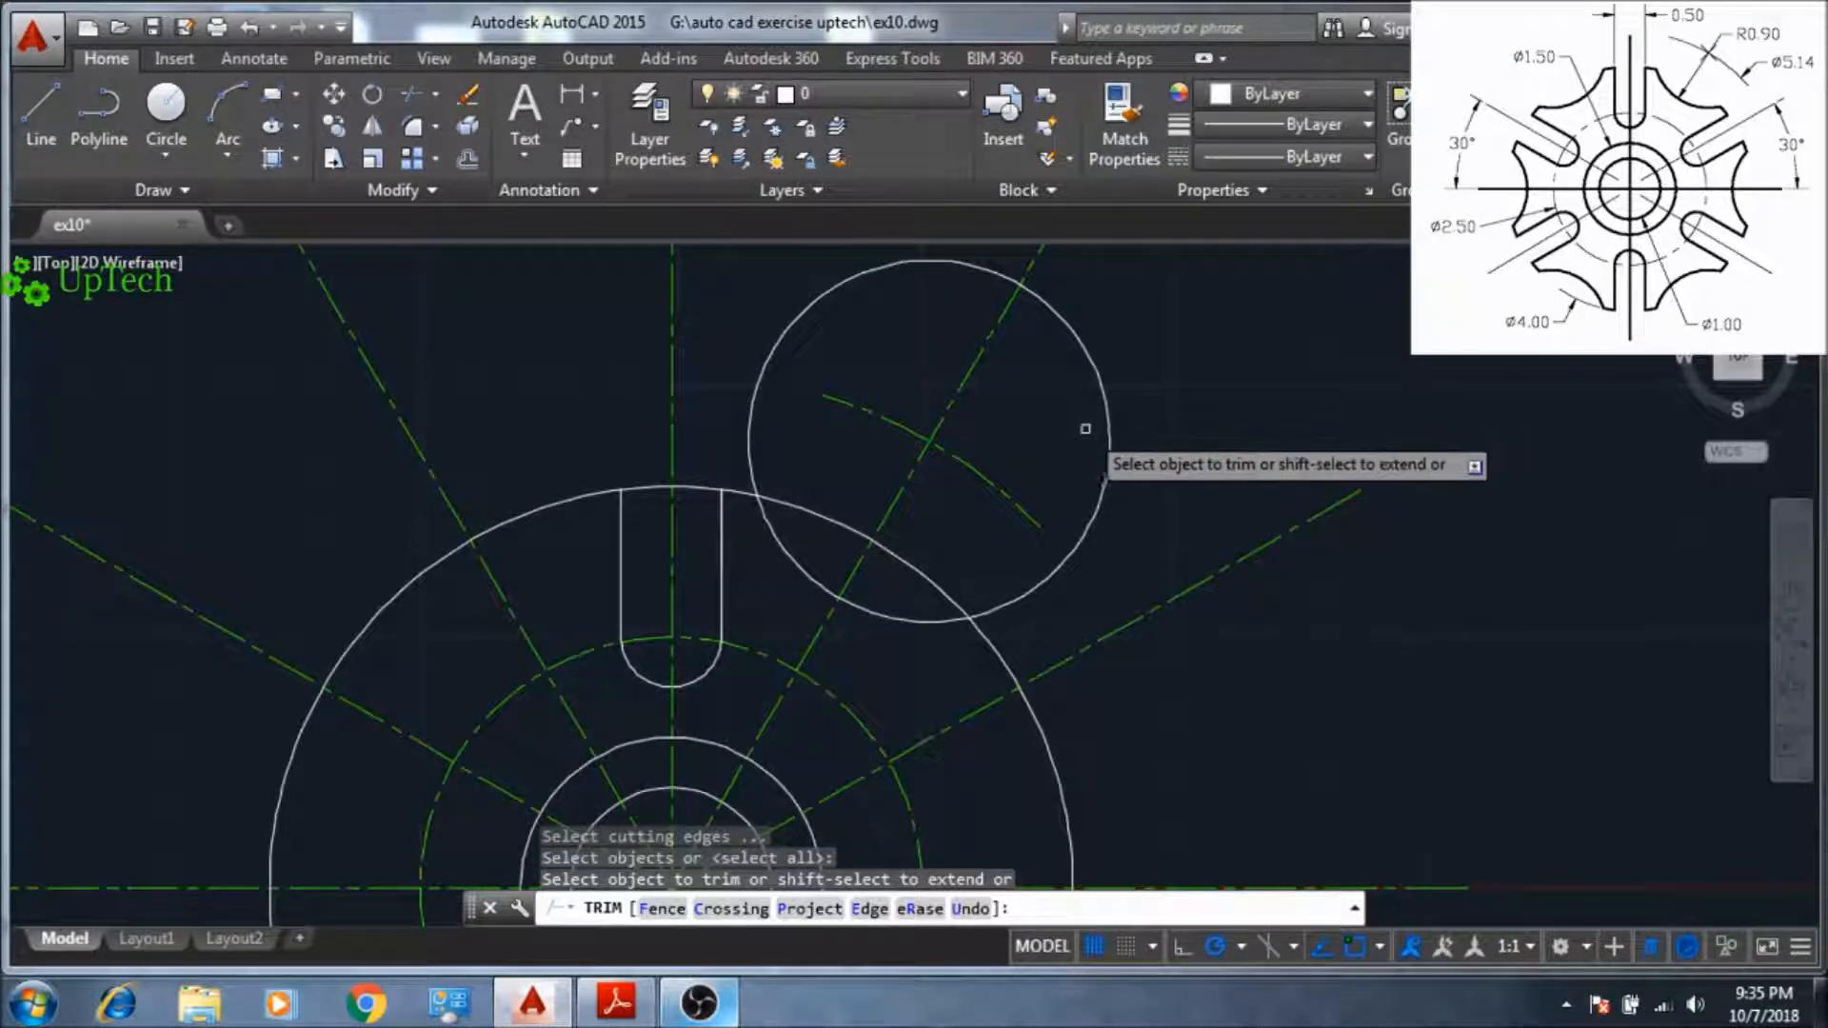
{"action": "left_click", "coordinate": [1103, 461]}
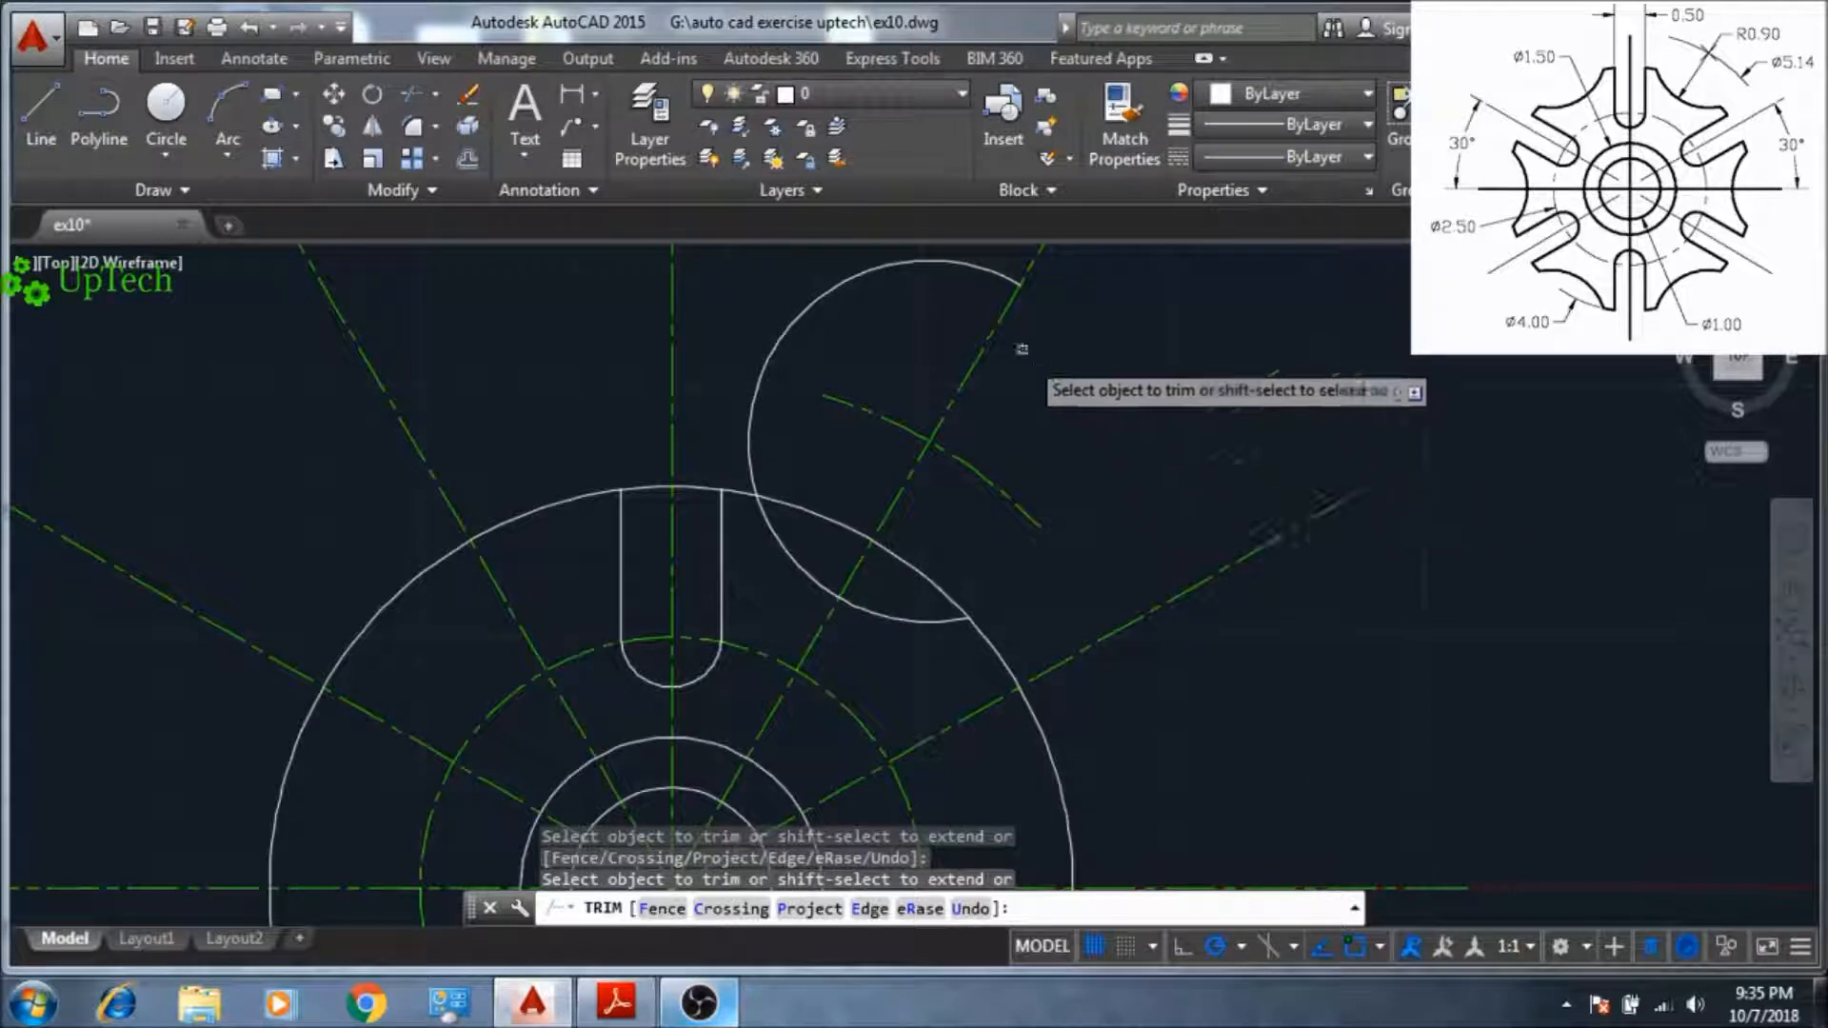
{"action": "left_click", "coordinate": [947, 265]}
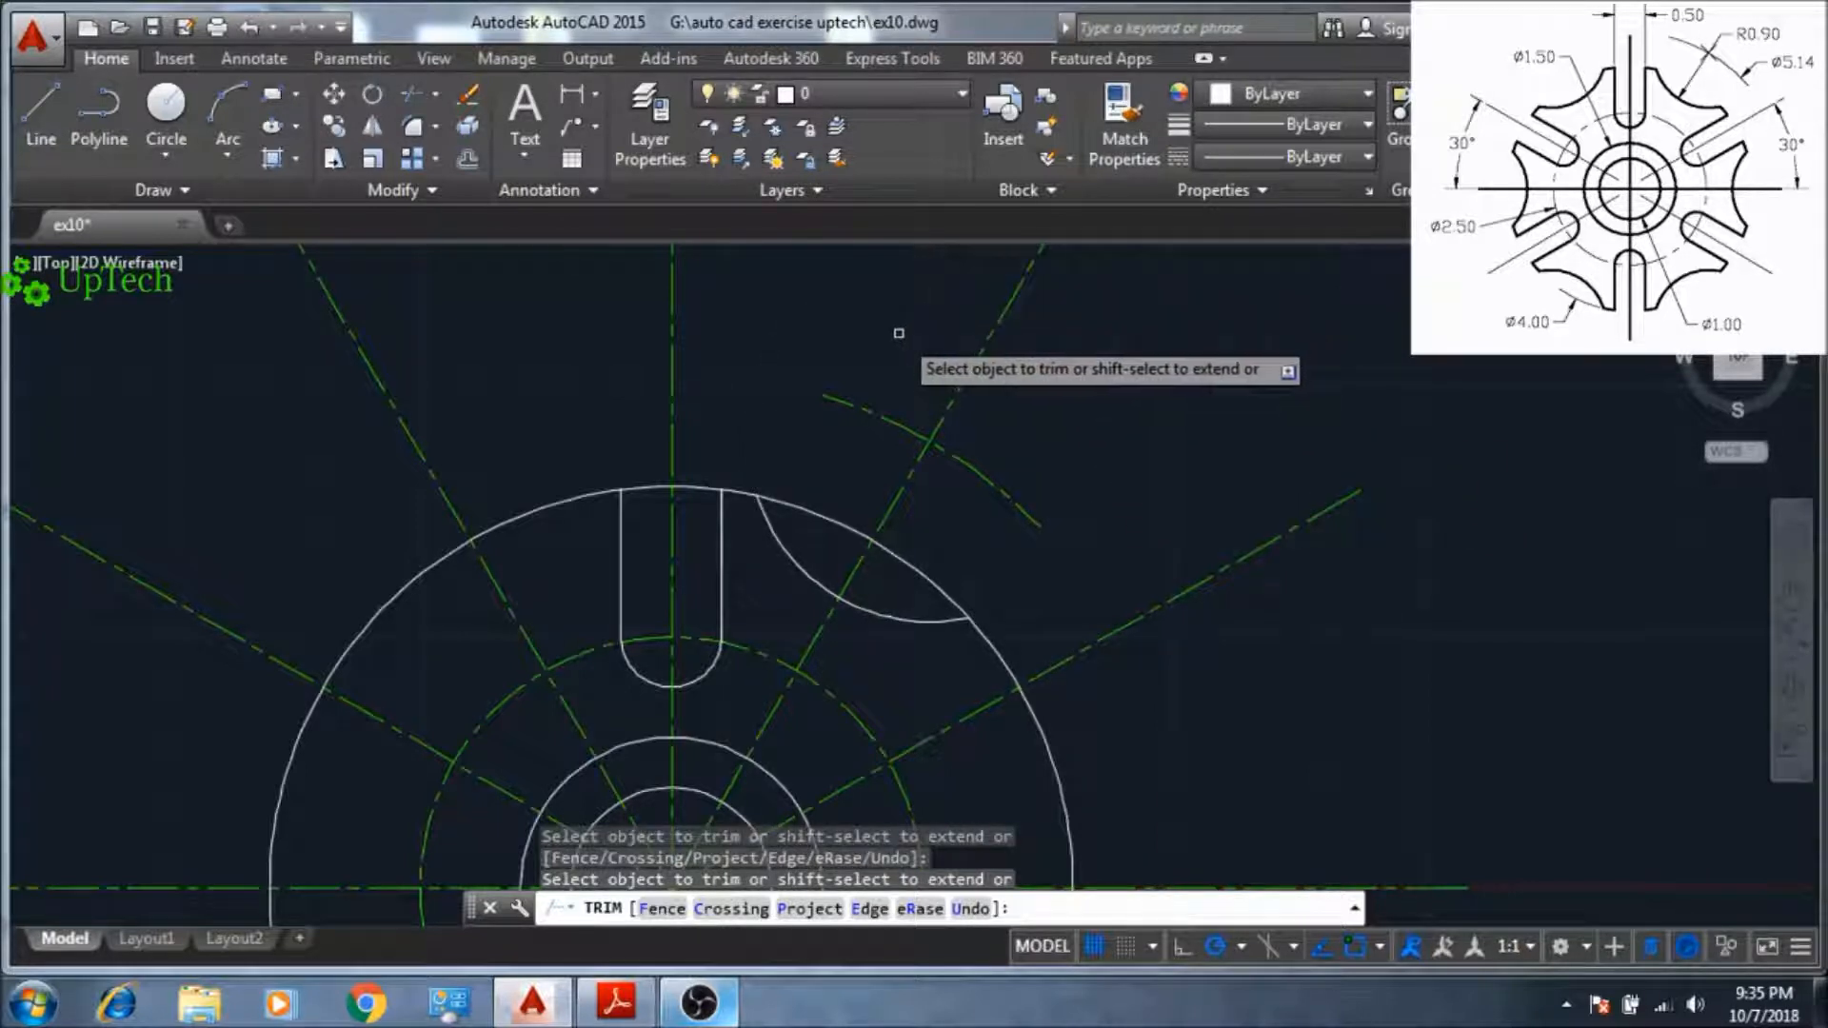
{"action": "key", "text": "Escape"}
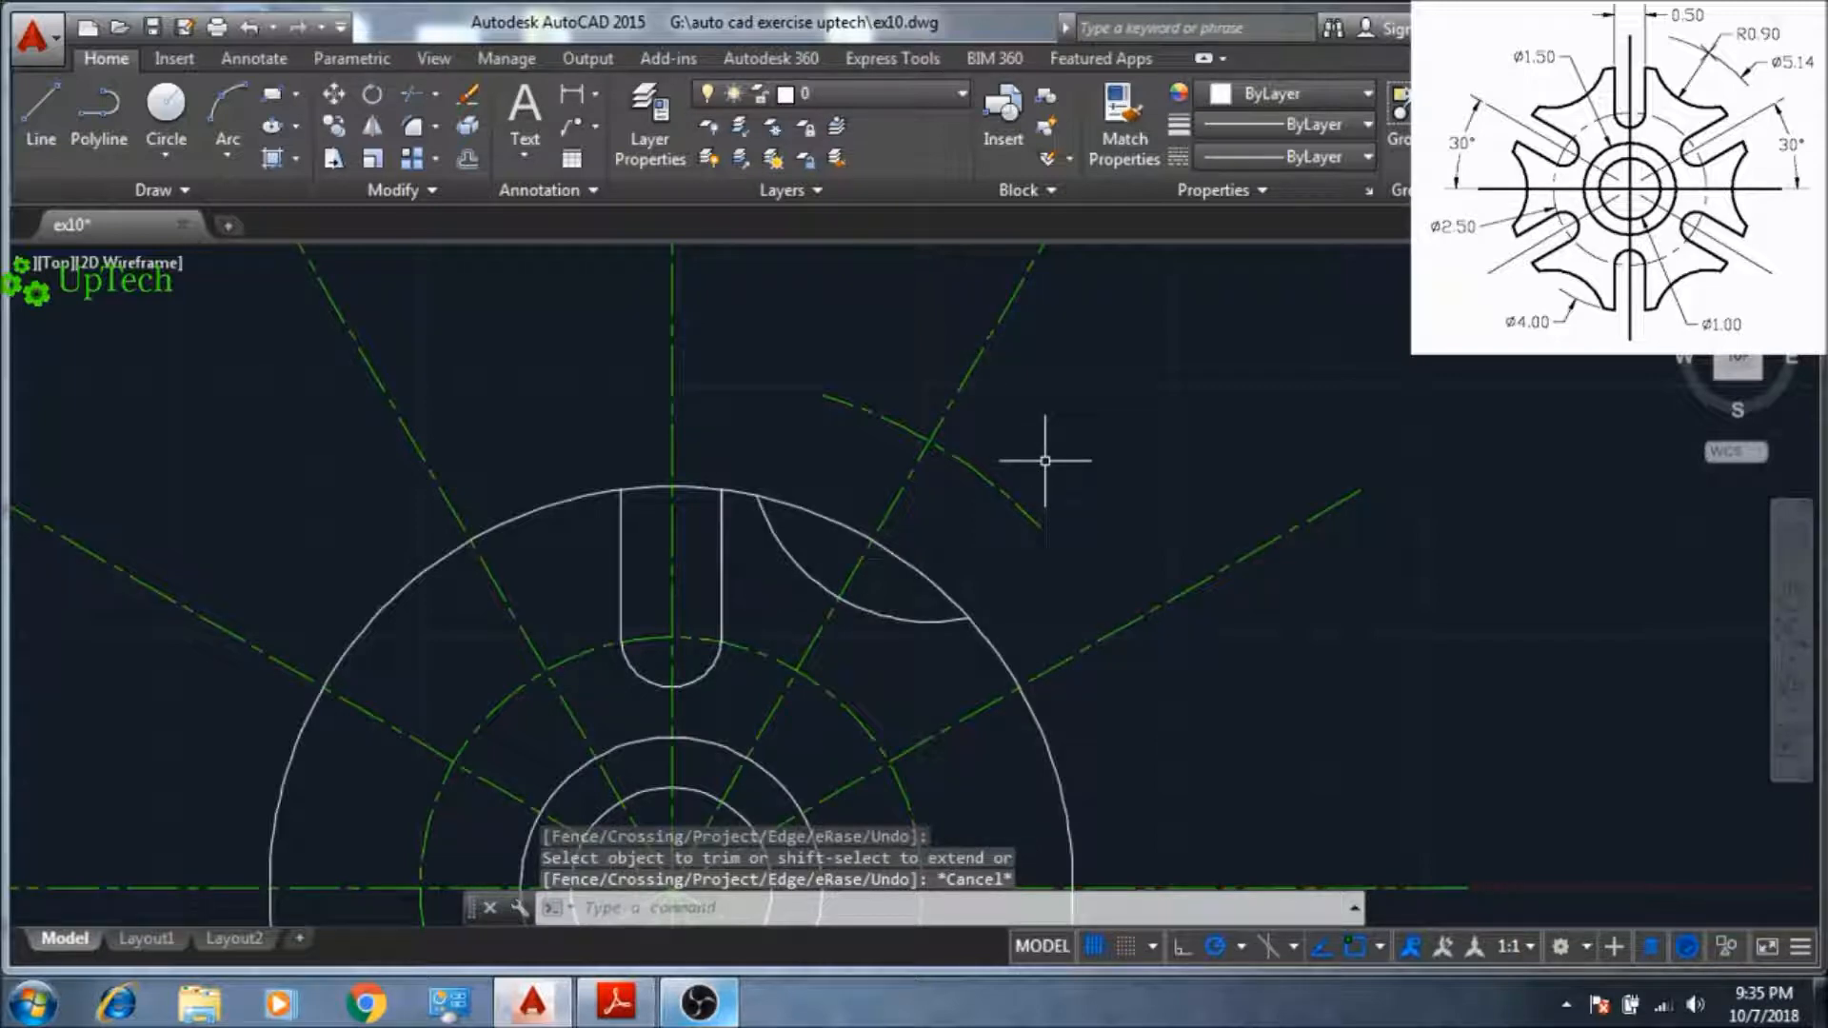
{"action": "scroll", "coordinate": [1050, 450], "scroll_direction": "down", "scroll_amount": 4}
{"action": "mouse_move", "coordinate": [1052, 449]}
{"action": "middle_mouse_down"}
{"action": "mouse_move", "coordinate": [1023, 423]}
{"action": "mouse_move", "coordinate": [1024, 465]}
{"action": "middle_mouse_up"}
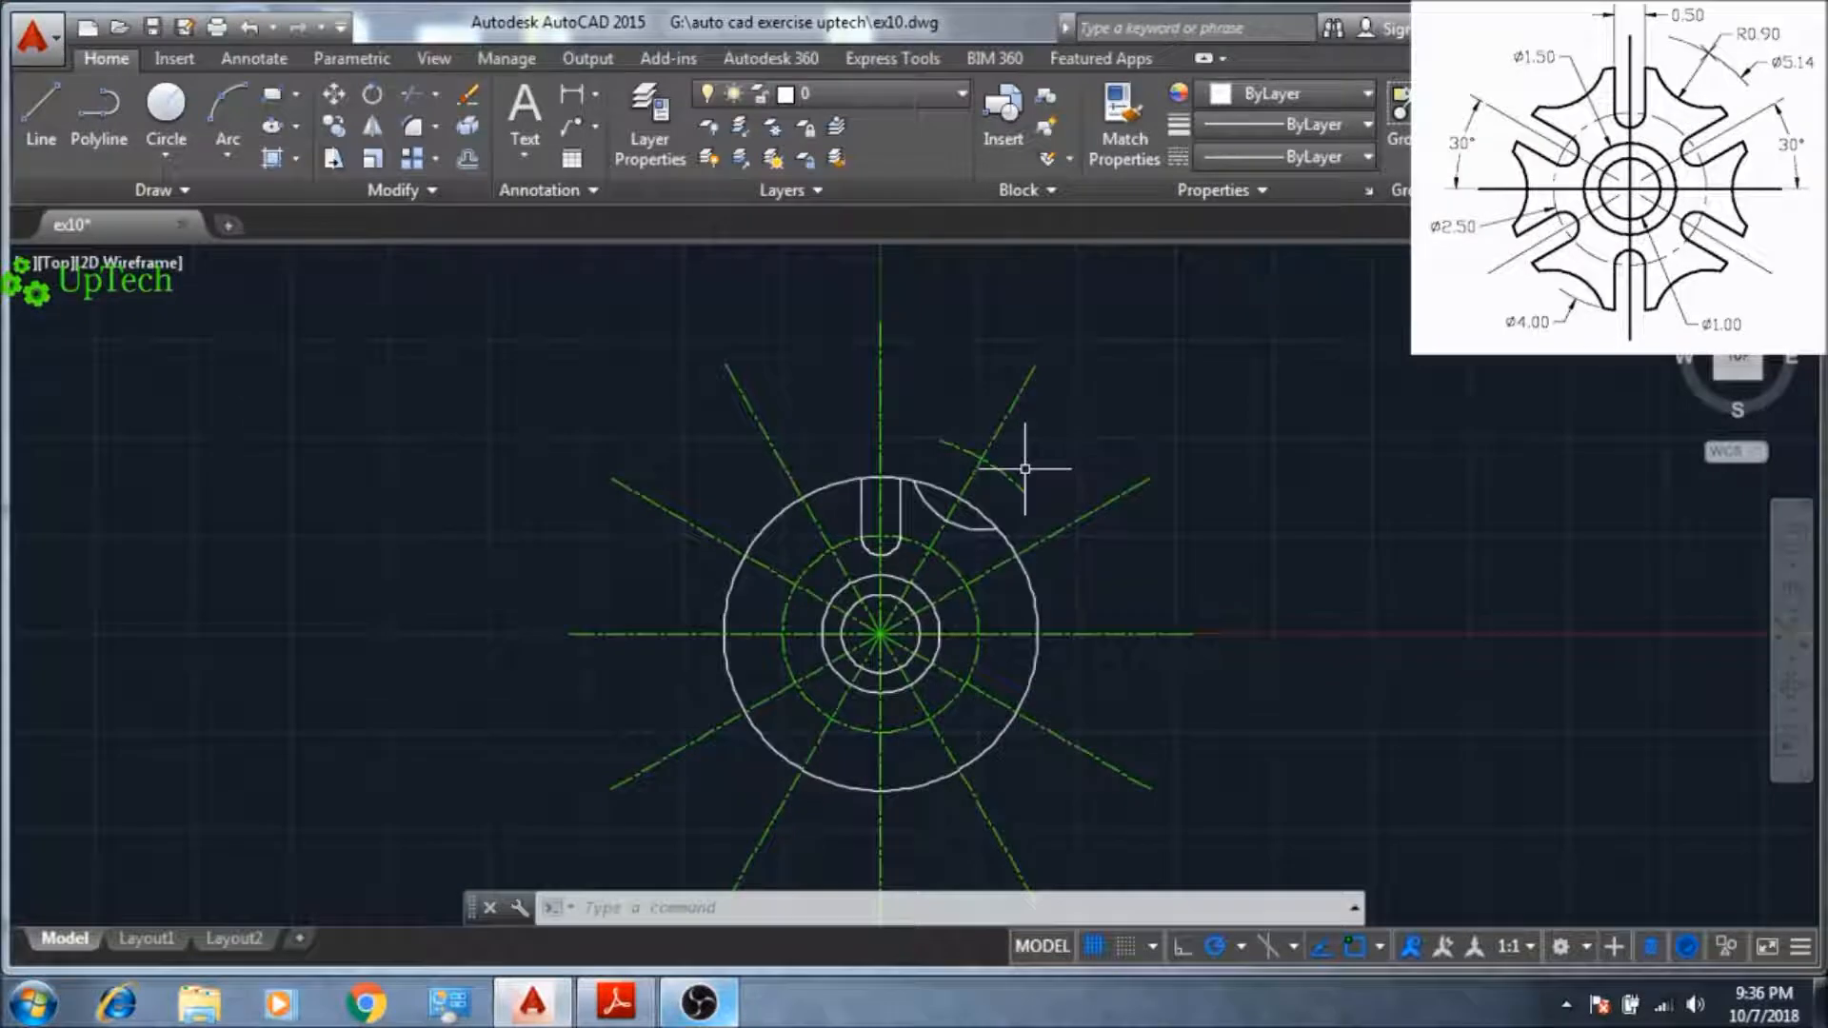
- Create a polar array of the concave arc and the slot outline about the wheel's center, with 6 items filling 360 degrees
{"action": "scroll", "coordinate": [1025, 468], "scroll_direction": "up", "scroll_amount": 2}
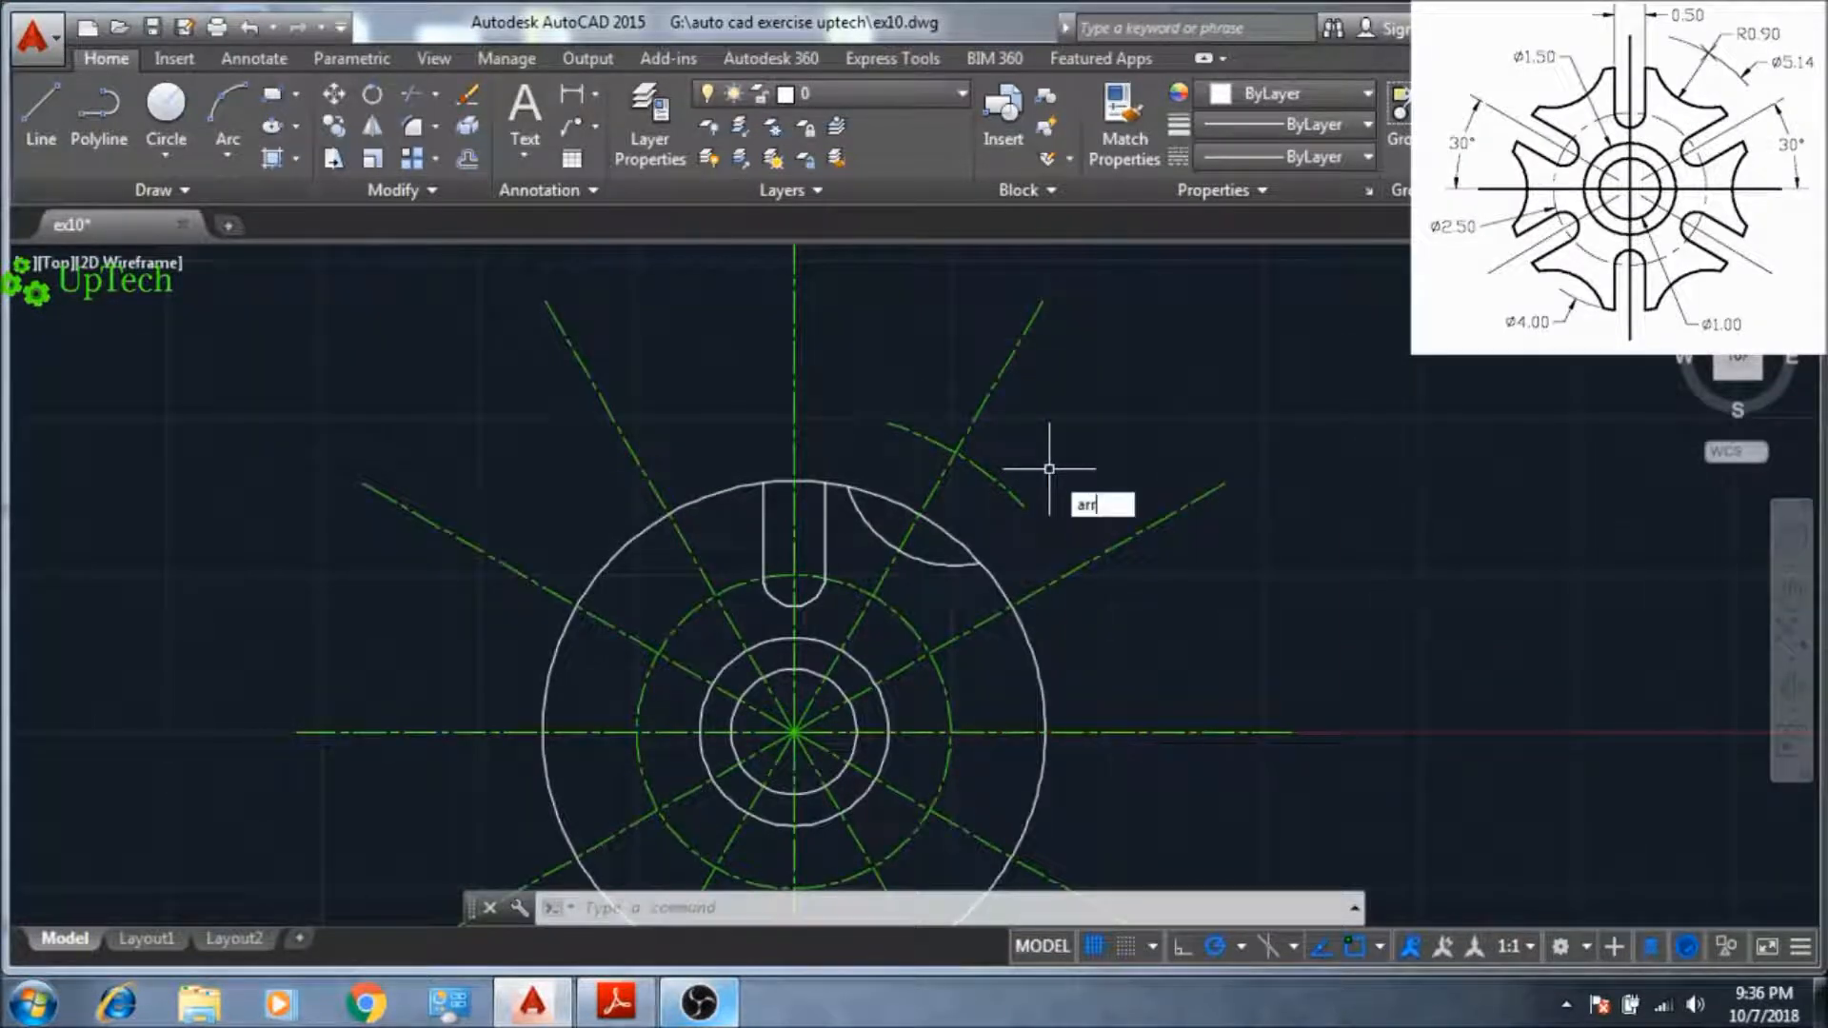
{"action": "type", "text": "ay"}
{"action": "key", "text": "Return"}
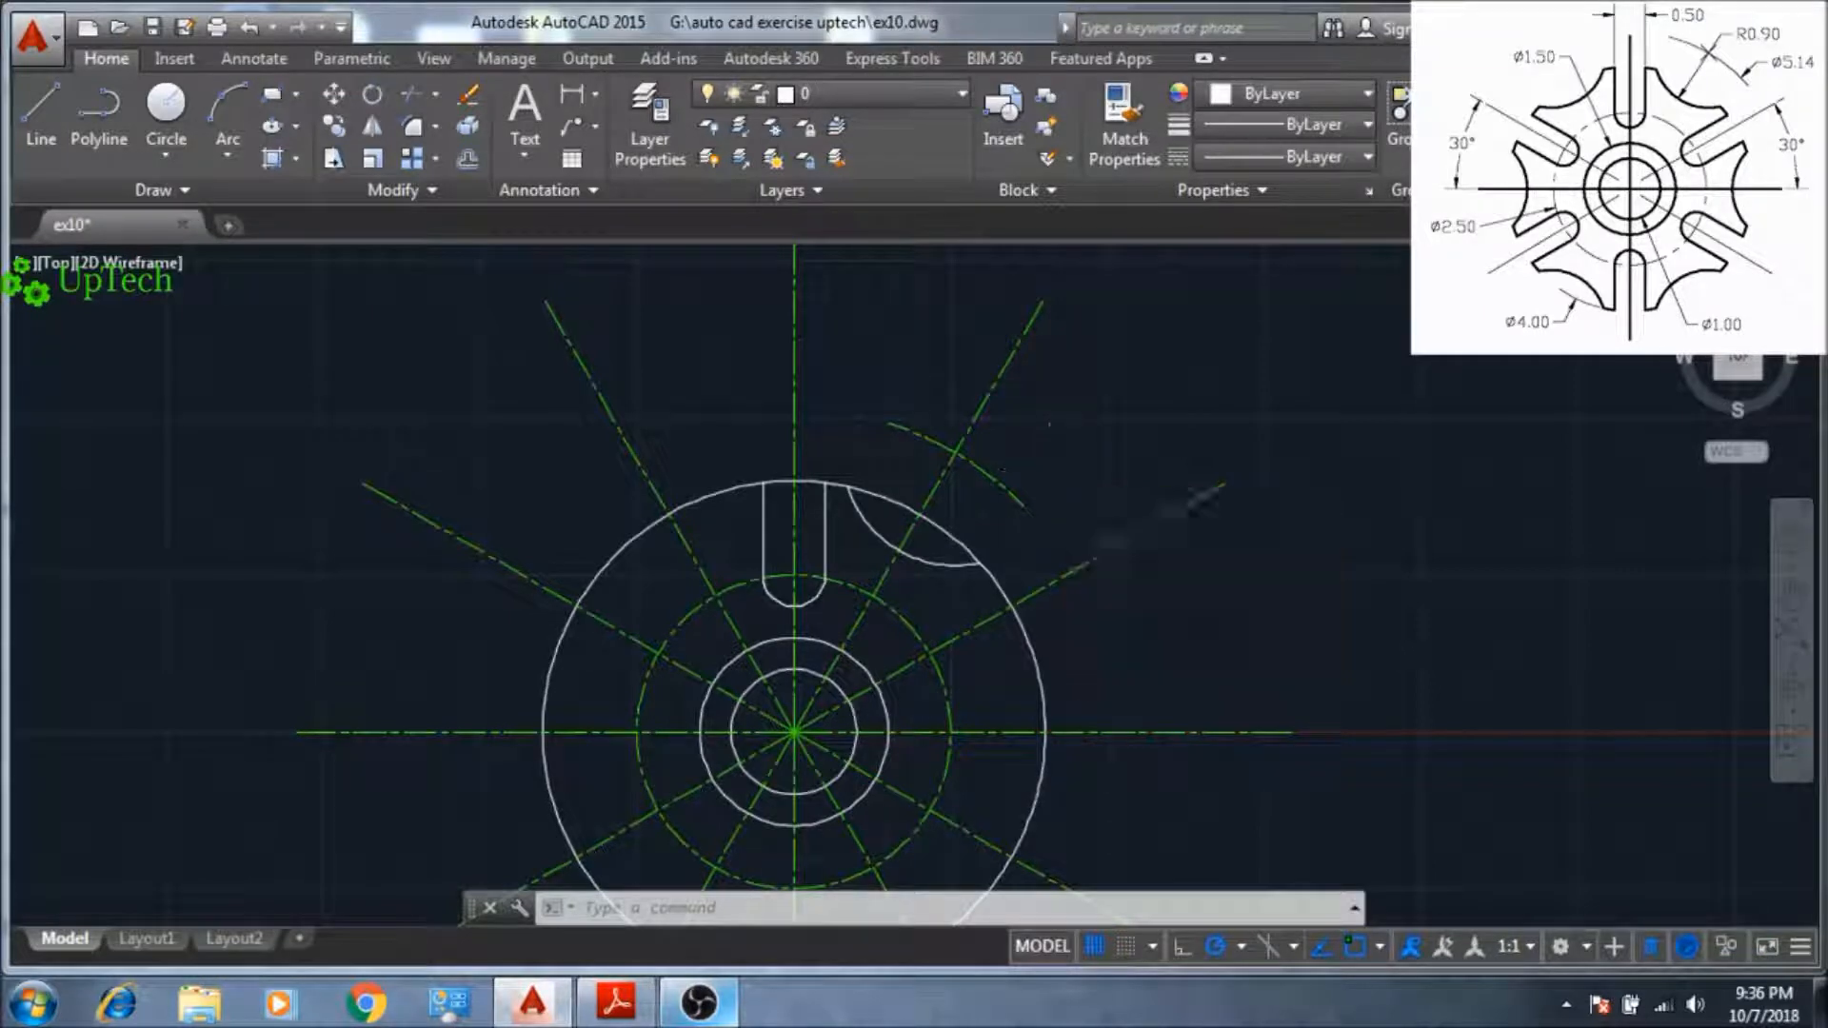
{"action": "left_click", "coordinate": [888, 565]}
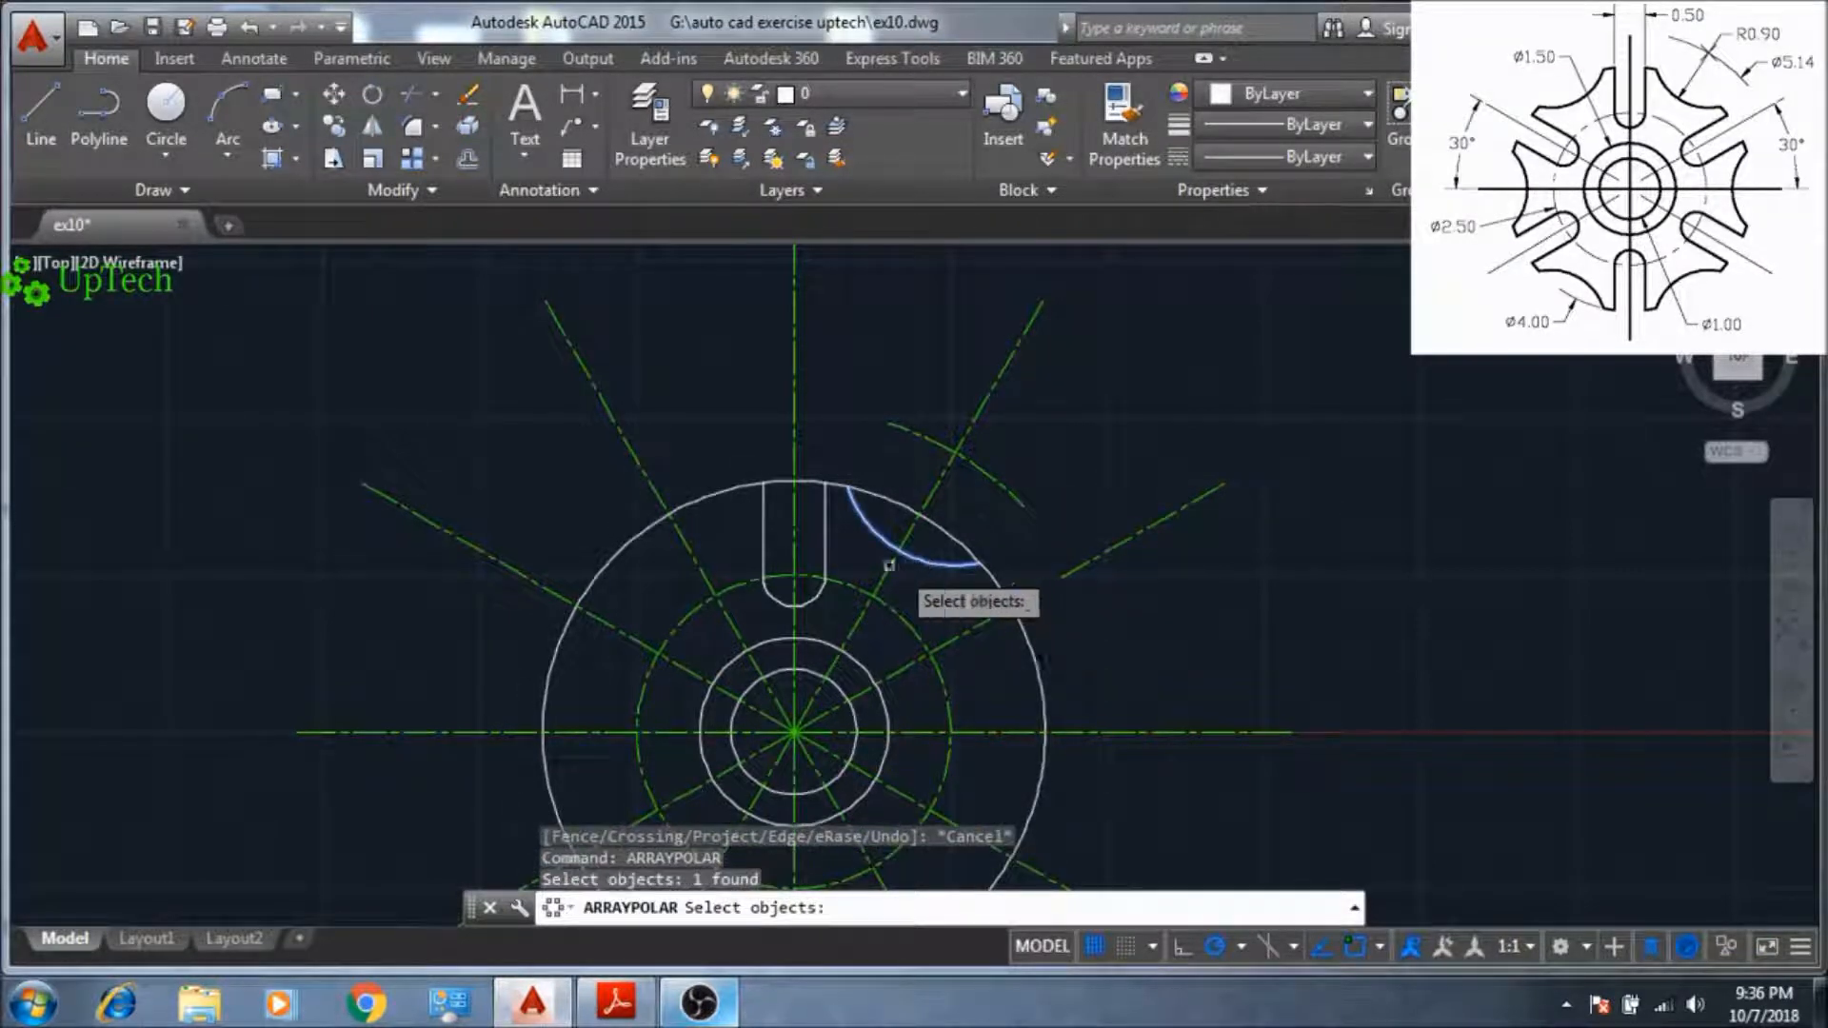
{"action": "left_click", "coordinate": [823, 561]}
{"action": "left_click", "coordinate": [817, 588]}
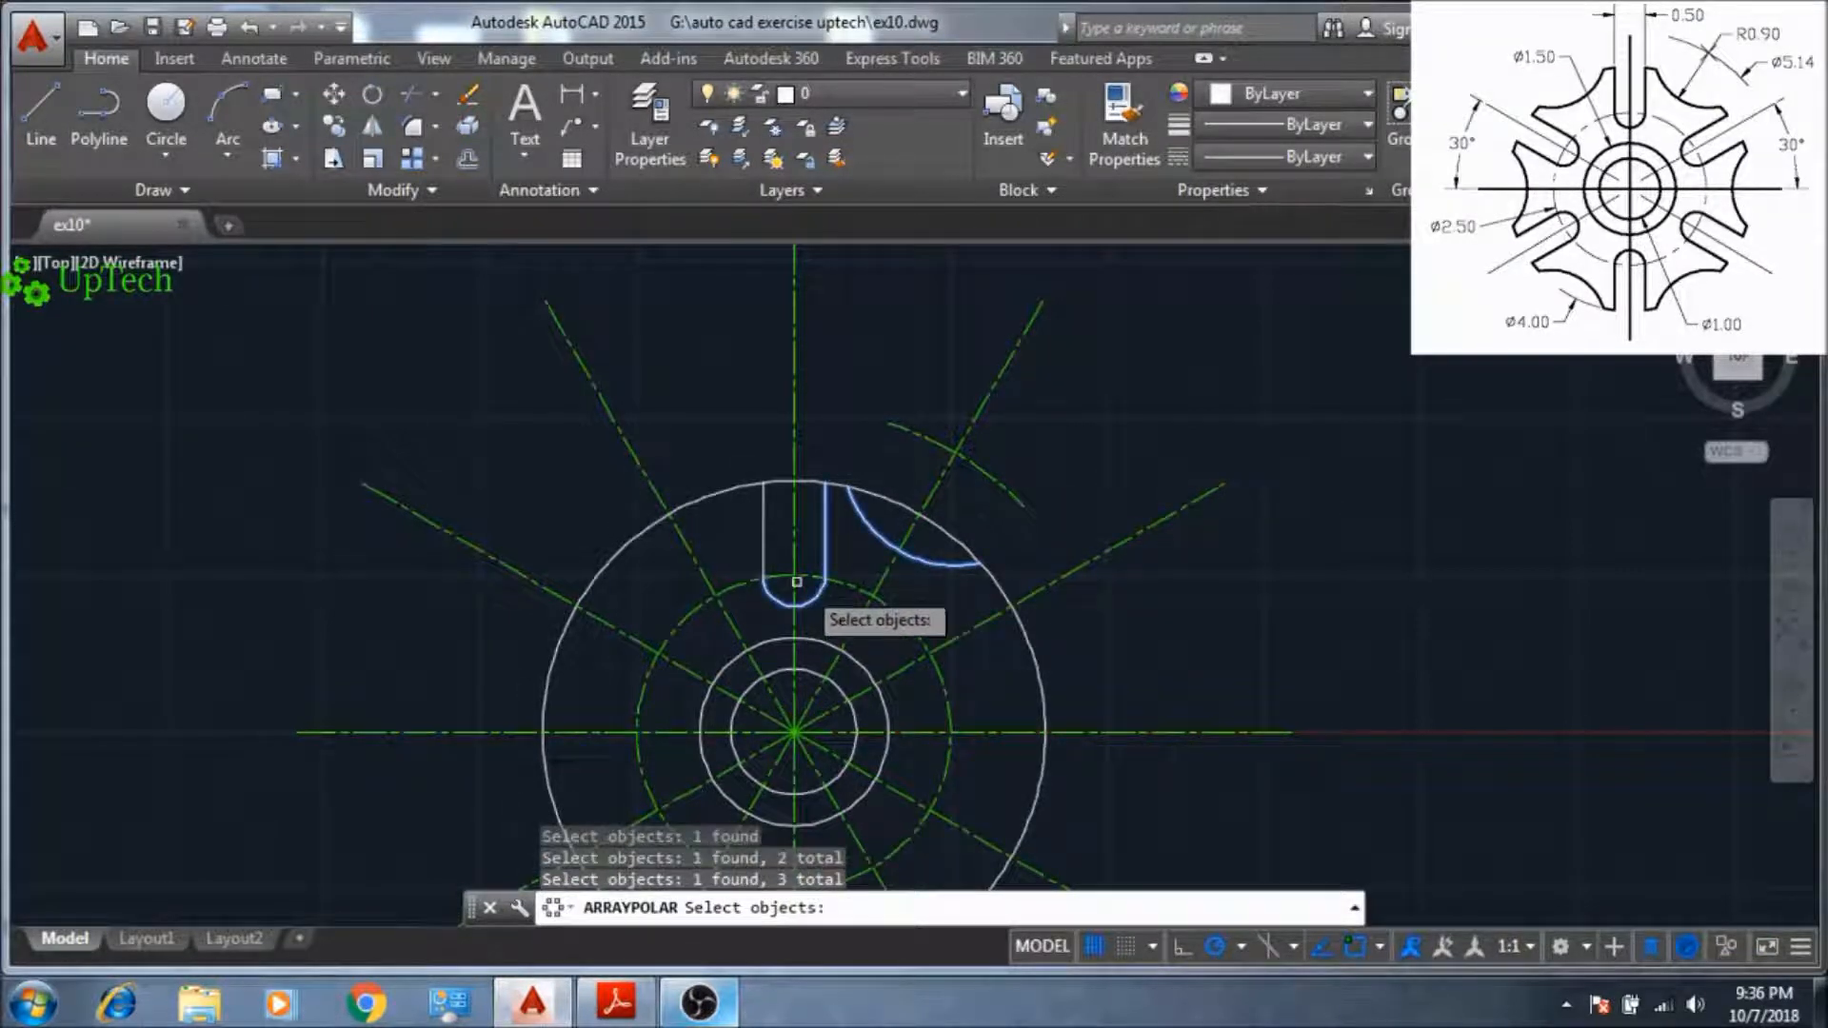
{"action": "middle_click_drag", "start_coordinate": [764, 548], "coordinate": [762, 445]}
{"action": "key", "text": "Return"}
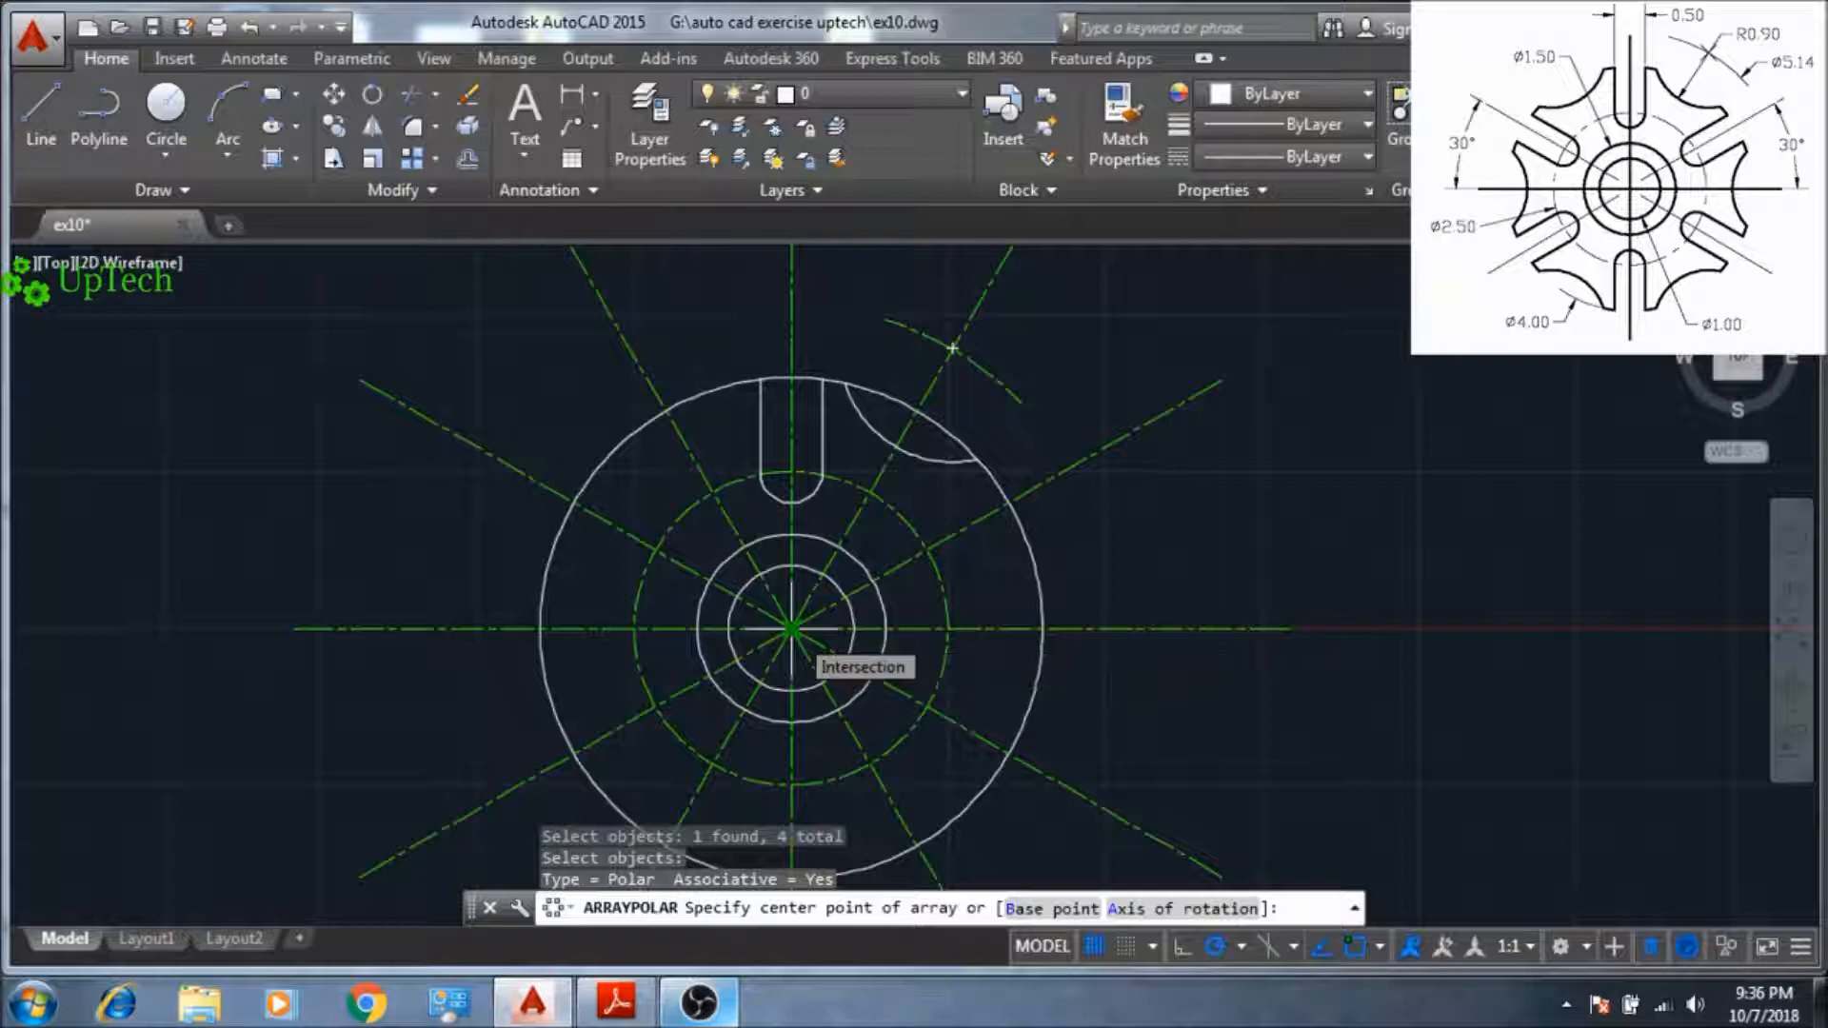
{"action": "left_click", "coordinate": [791, 628]}
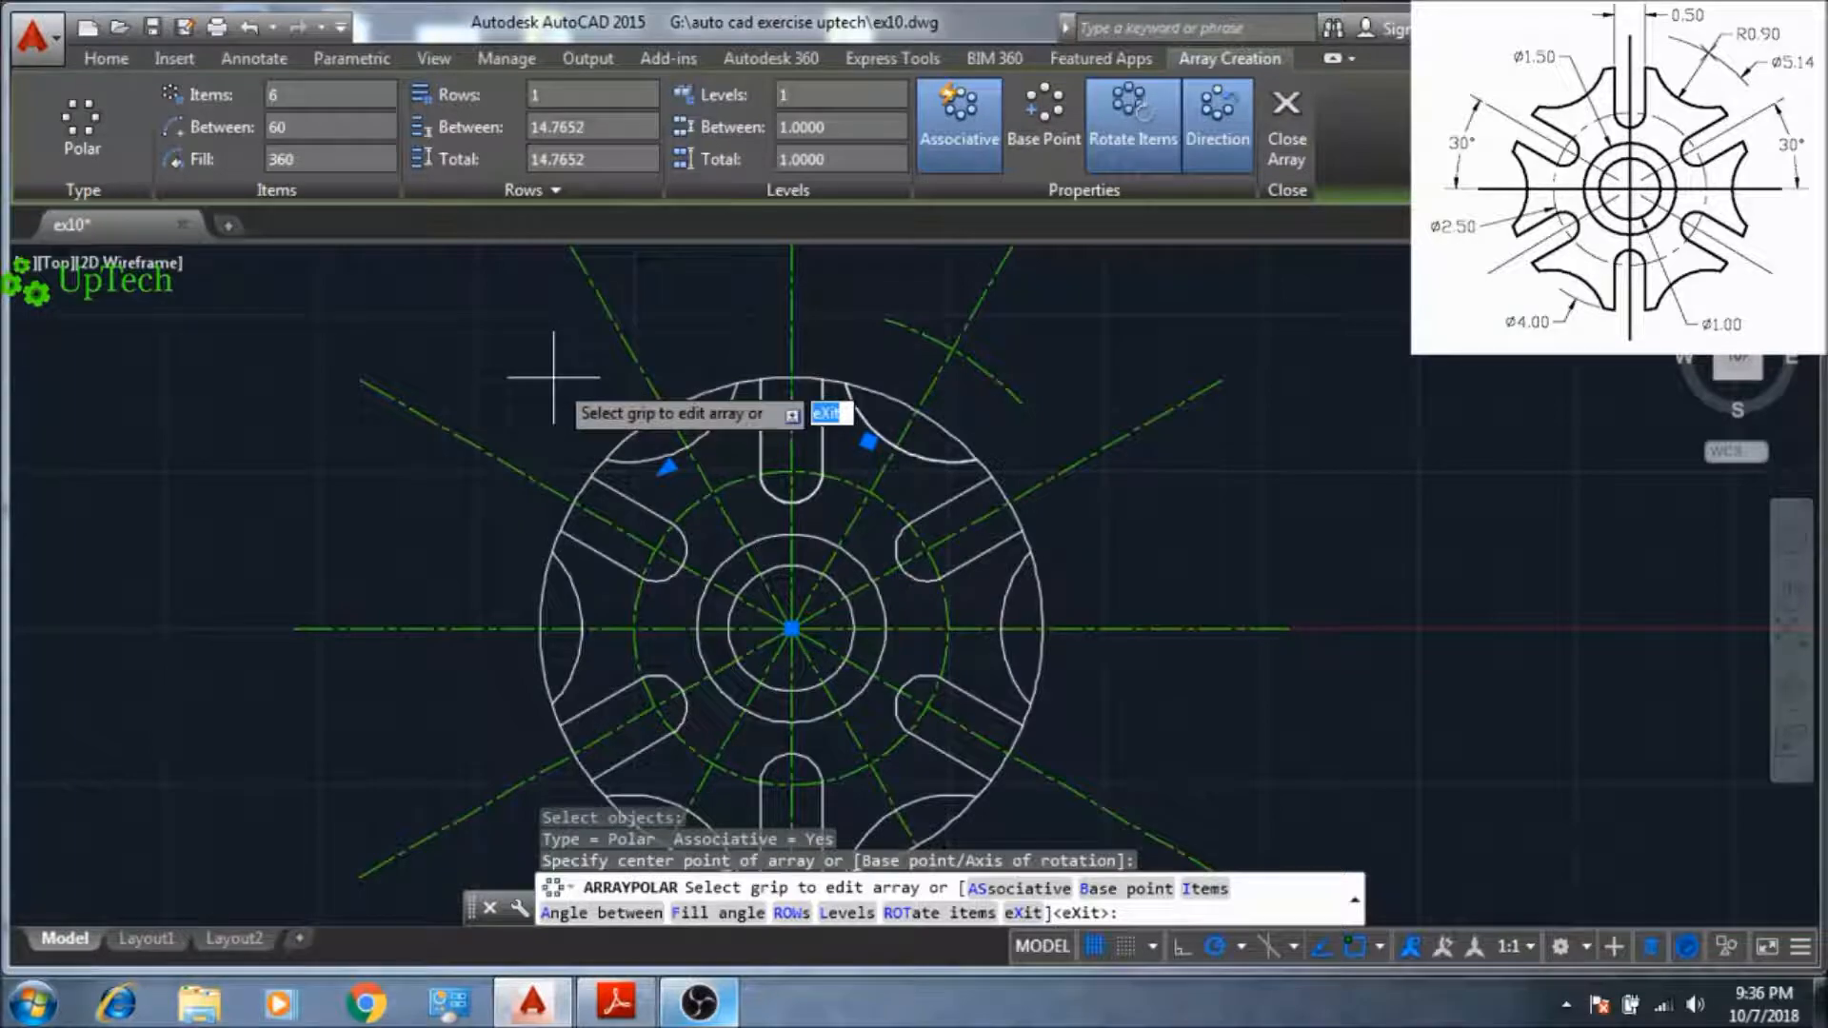
{"action": "key", "text": "Return"}
{"action": "scroll", "coordinate": [808, 543], "scroll_direction": "up", "scroll_amount": 3}
{"action": "scroll", "coordinate": [803, 558], "scroll_direction": "down", "scroll_amount": 5}
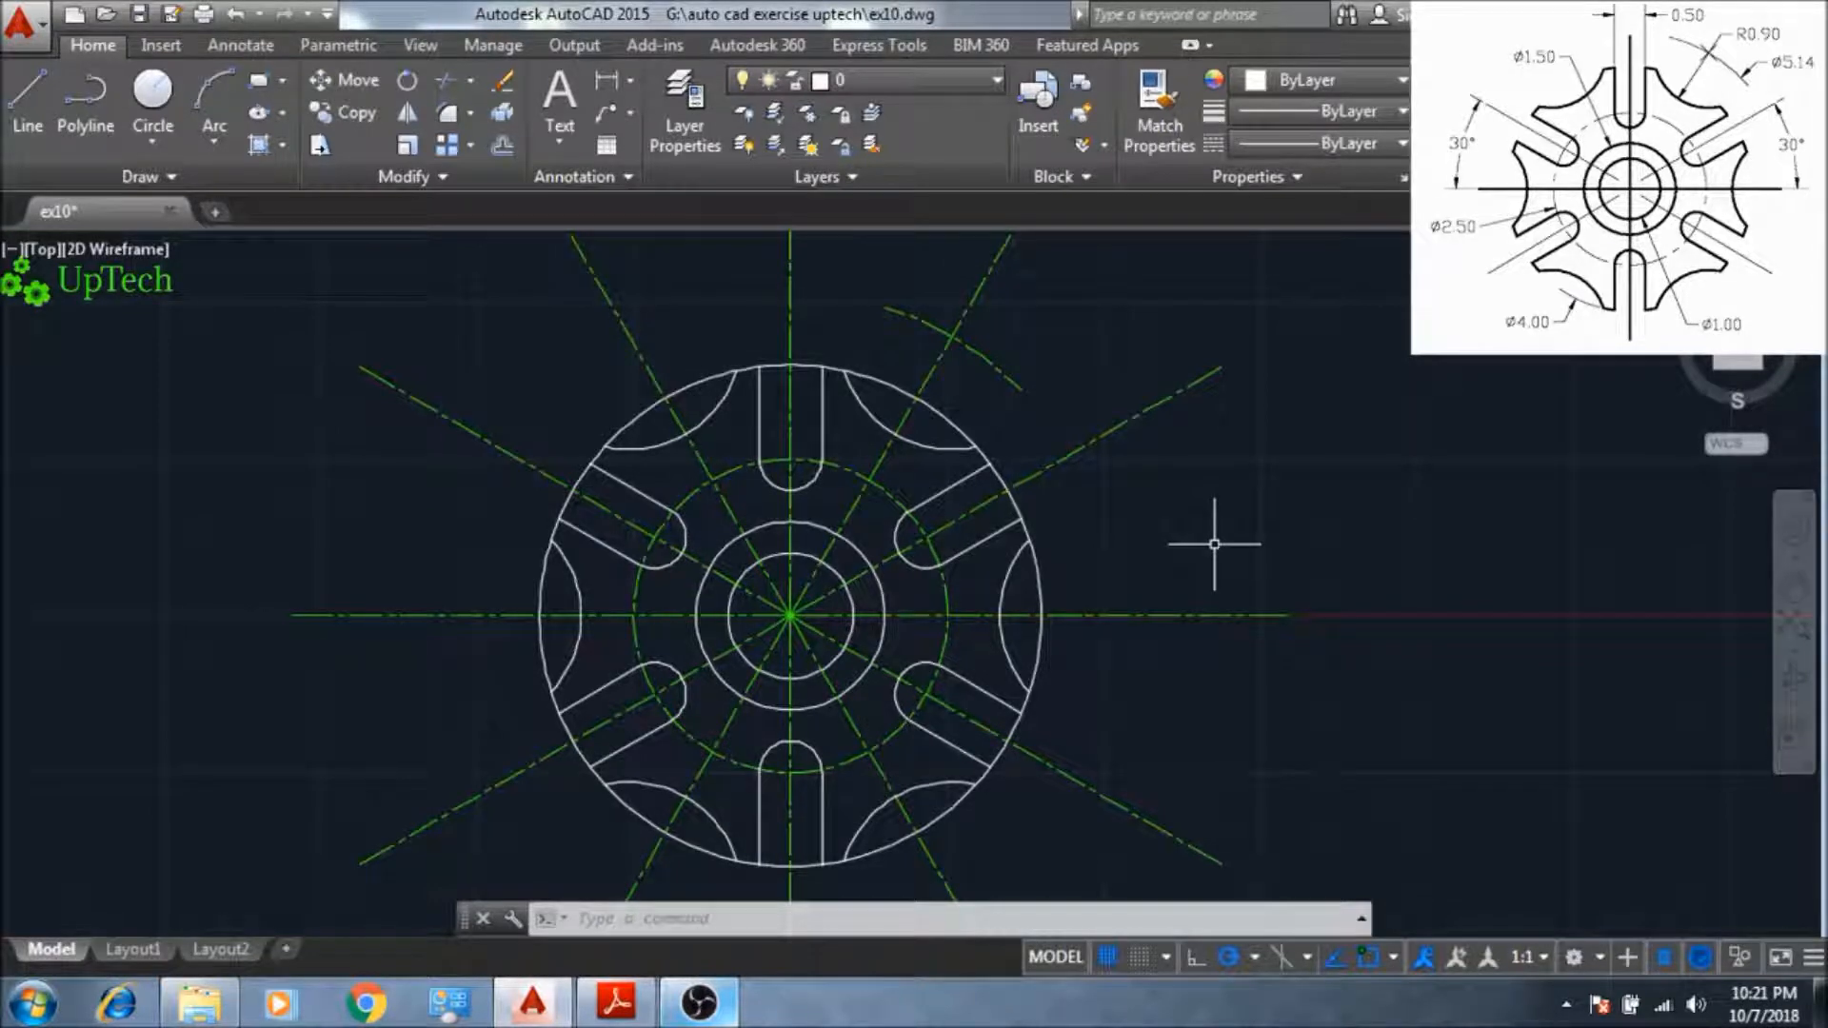
- Trim the outer circle across the upper-right slot and cutout, the top slot and the upper-left cutout, using all objects as cutting edges
{"action": "type", "text": "TR"}
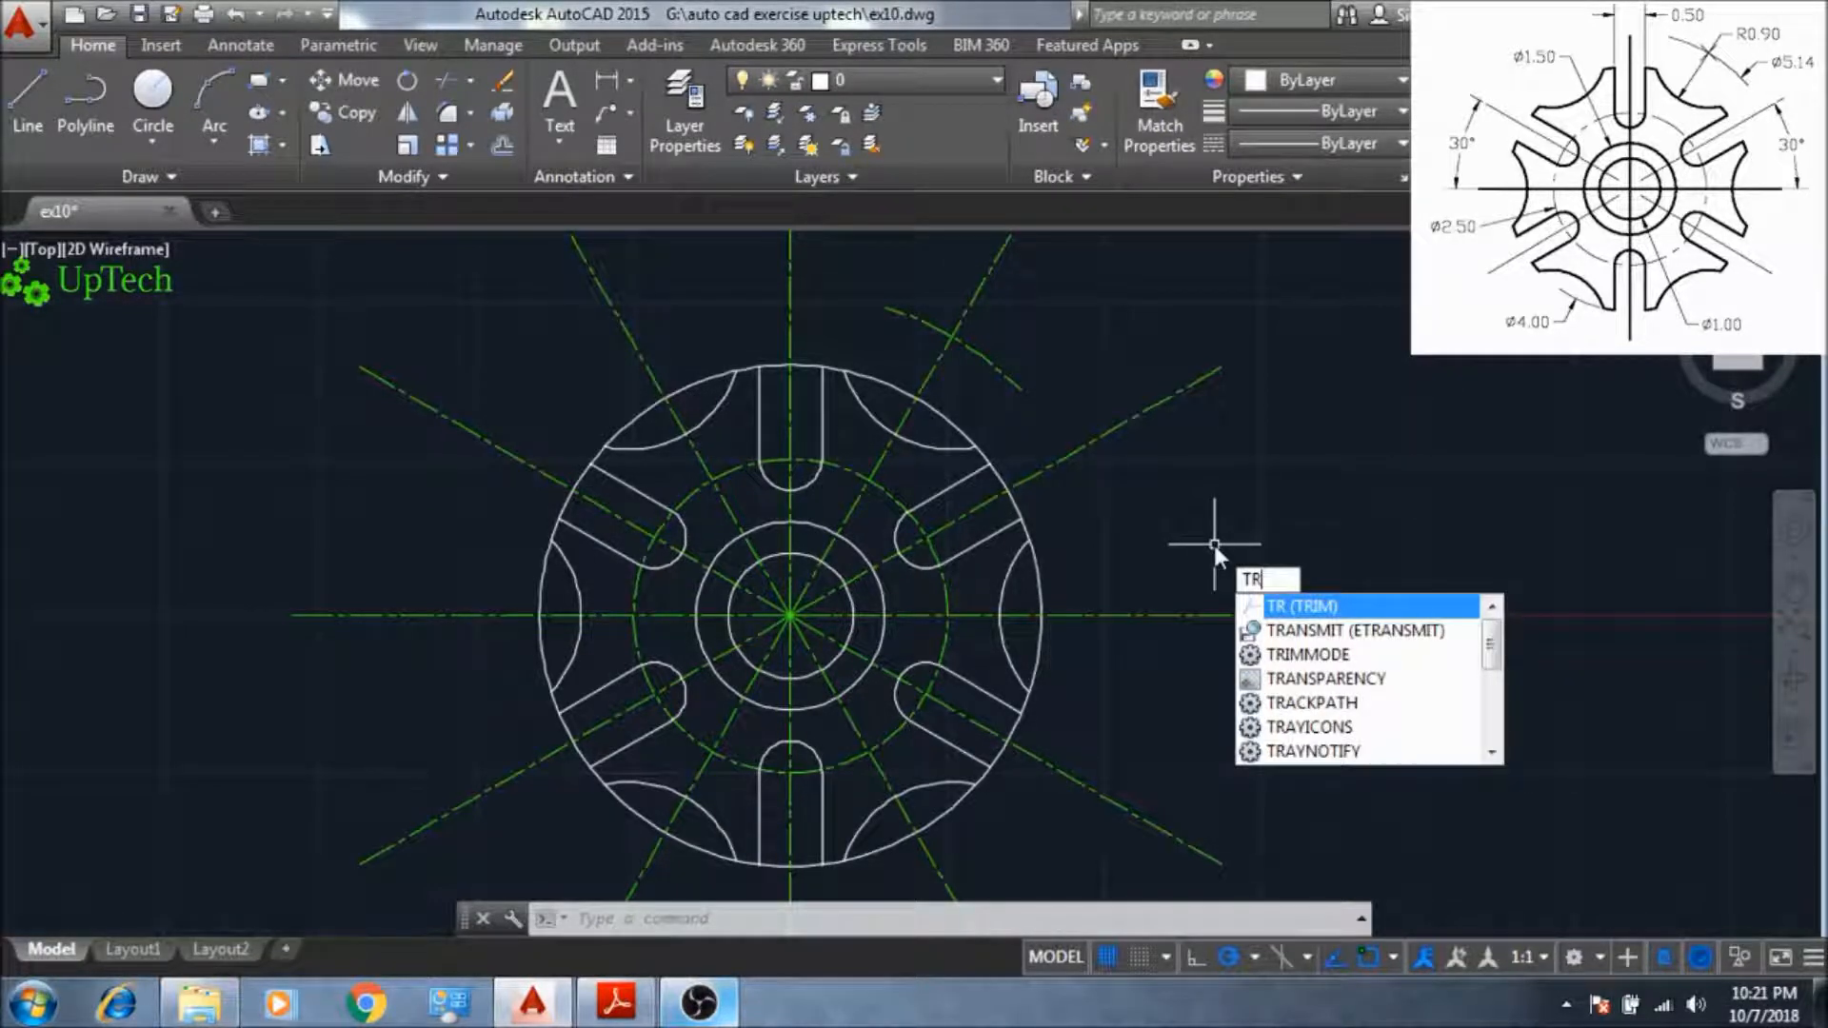
{"action": "key", "text": "Return"}
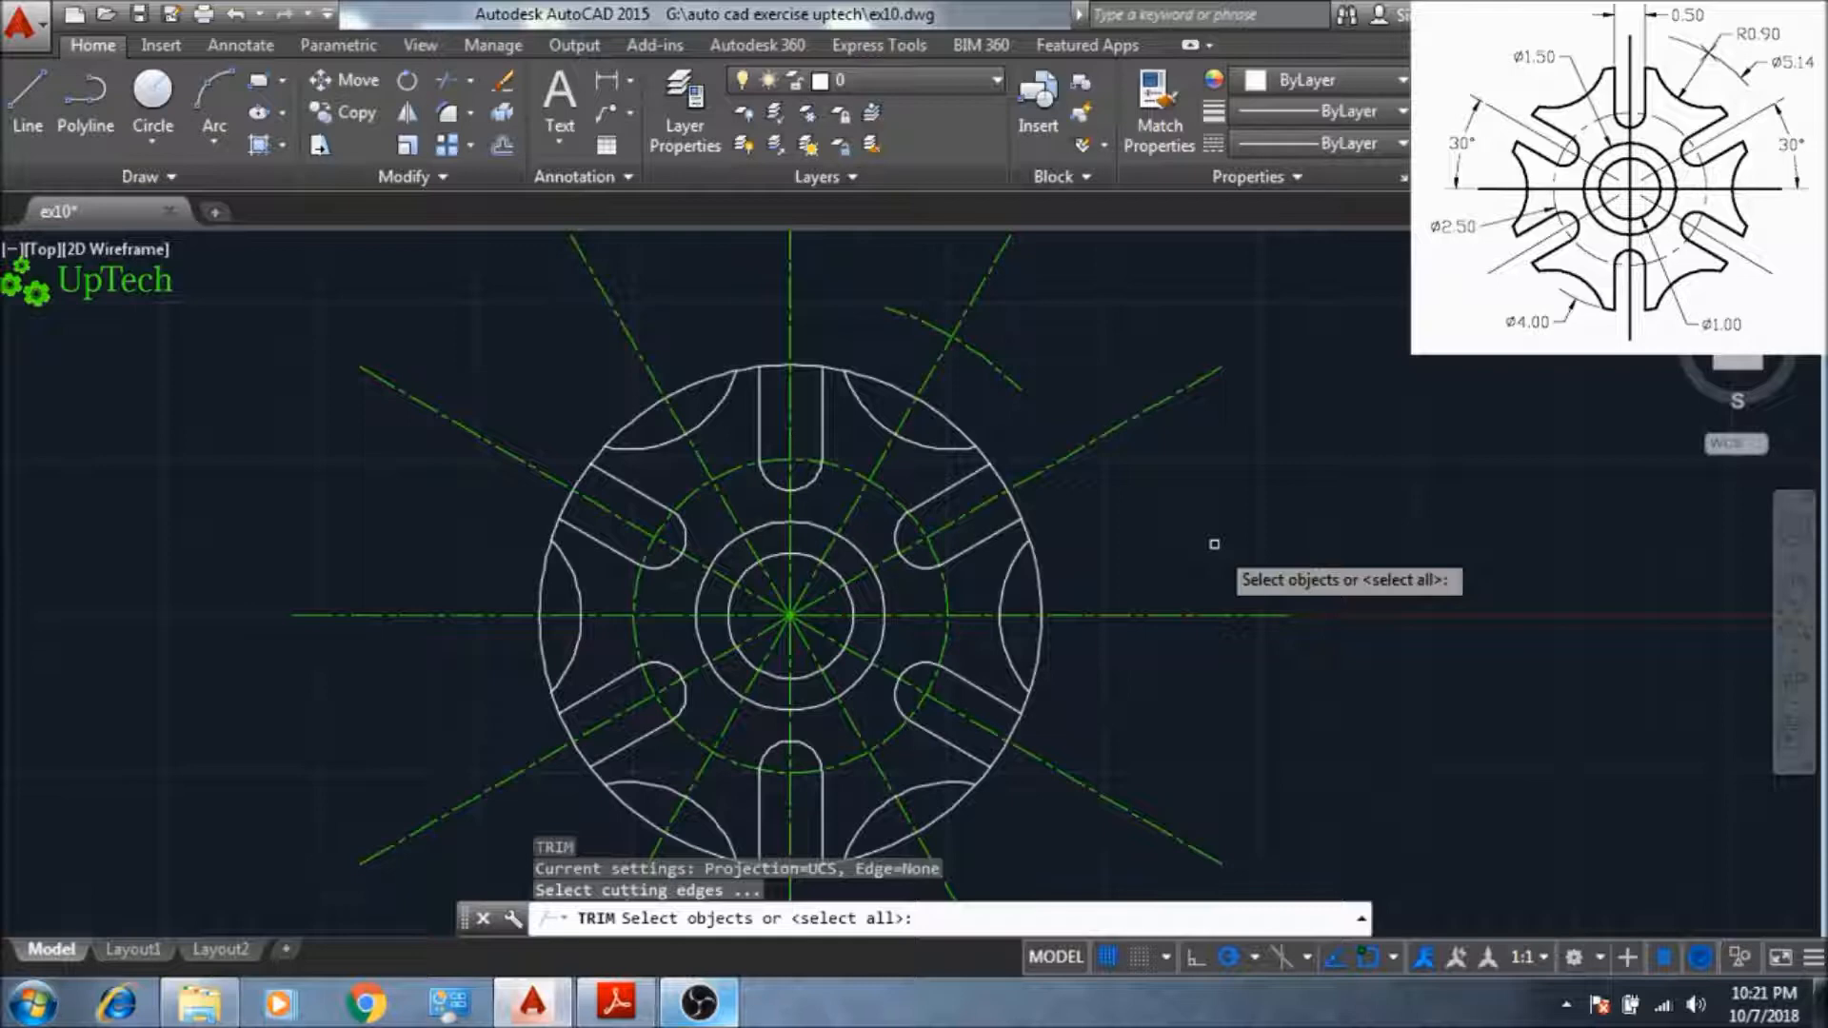
{"action": "key", "text": "Return"}
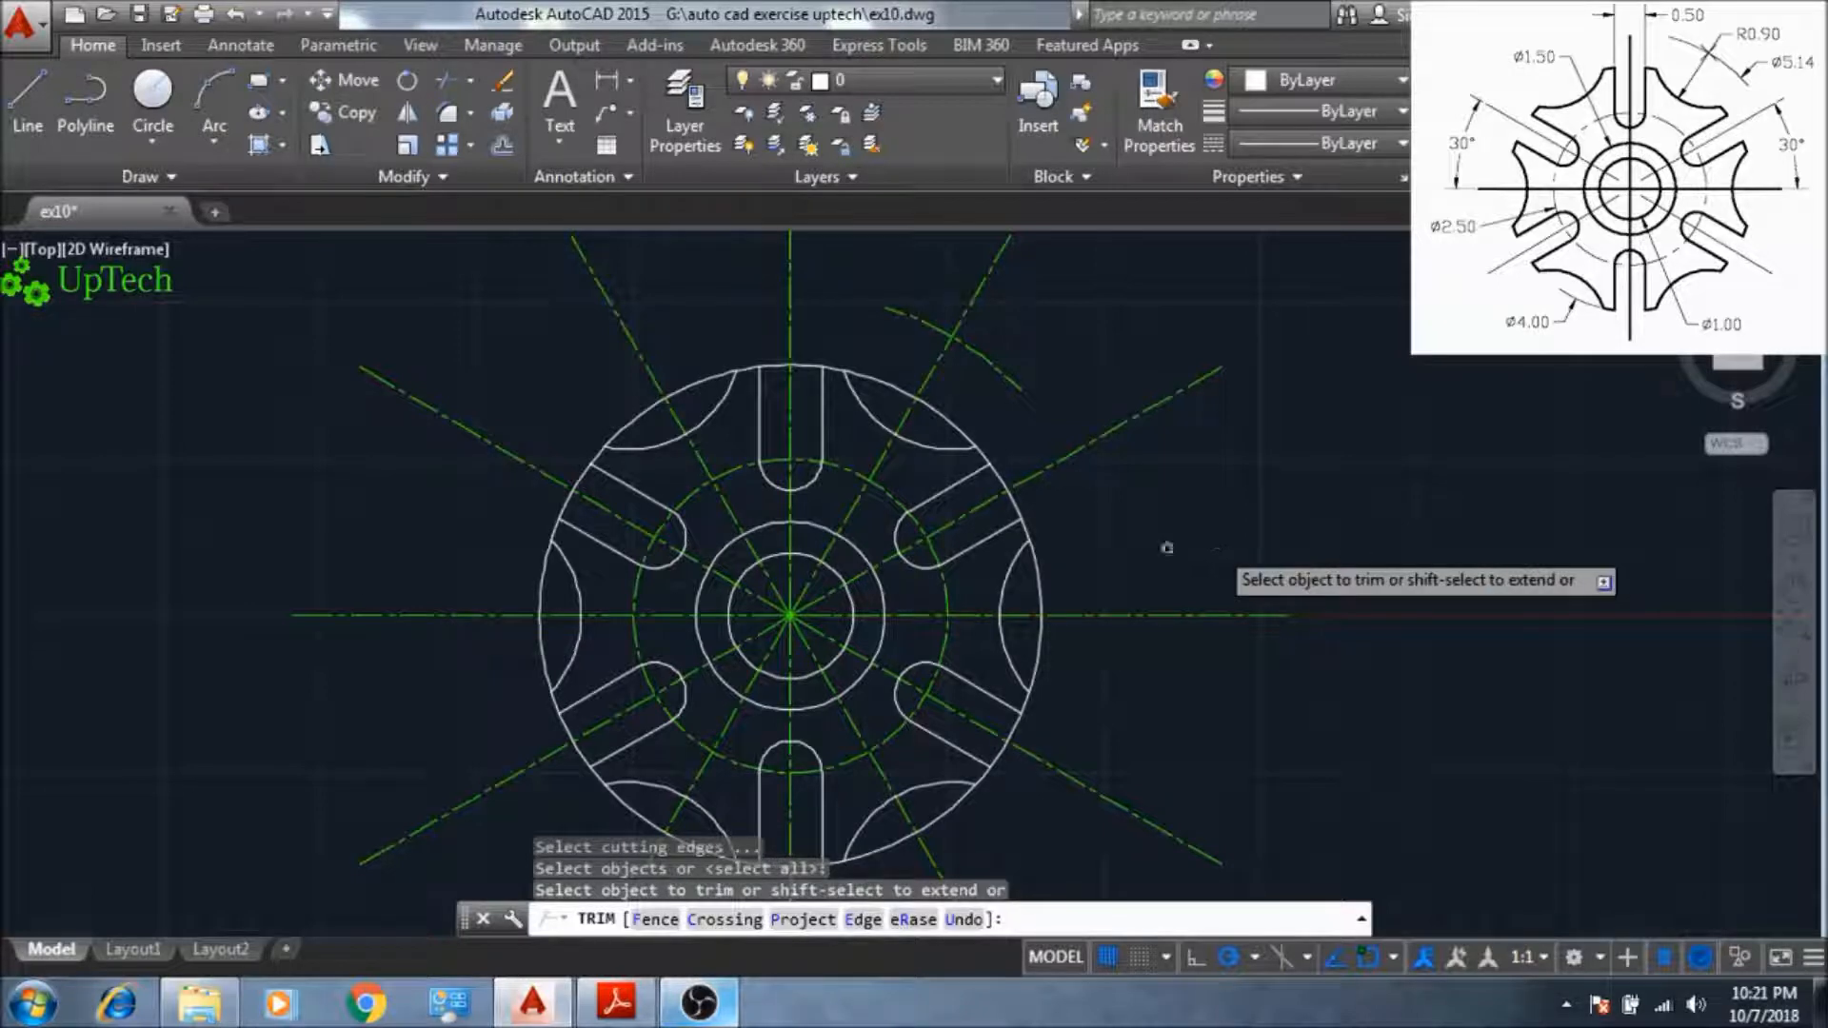
{"action": "left_click", "coordinate": [1009, 487]}
{"action": "scroll", "coordinate": [961, 436], "scroll_direction": "up", "scroll_amount": 4}
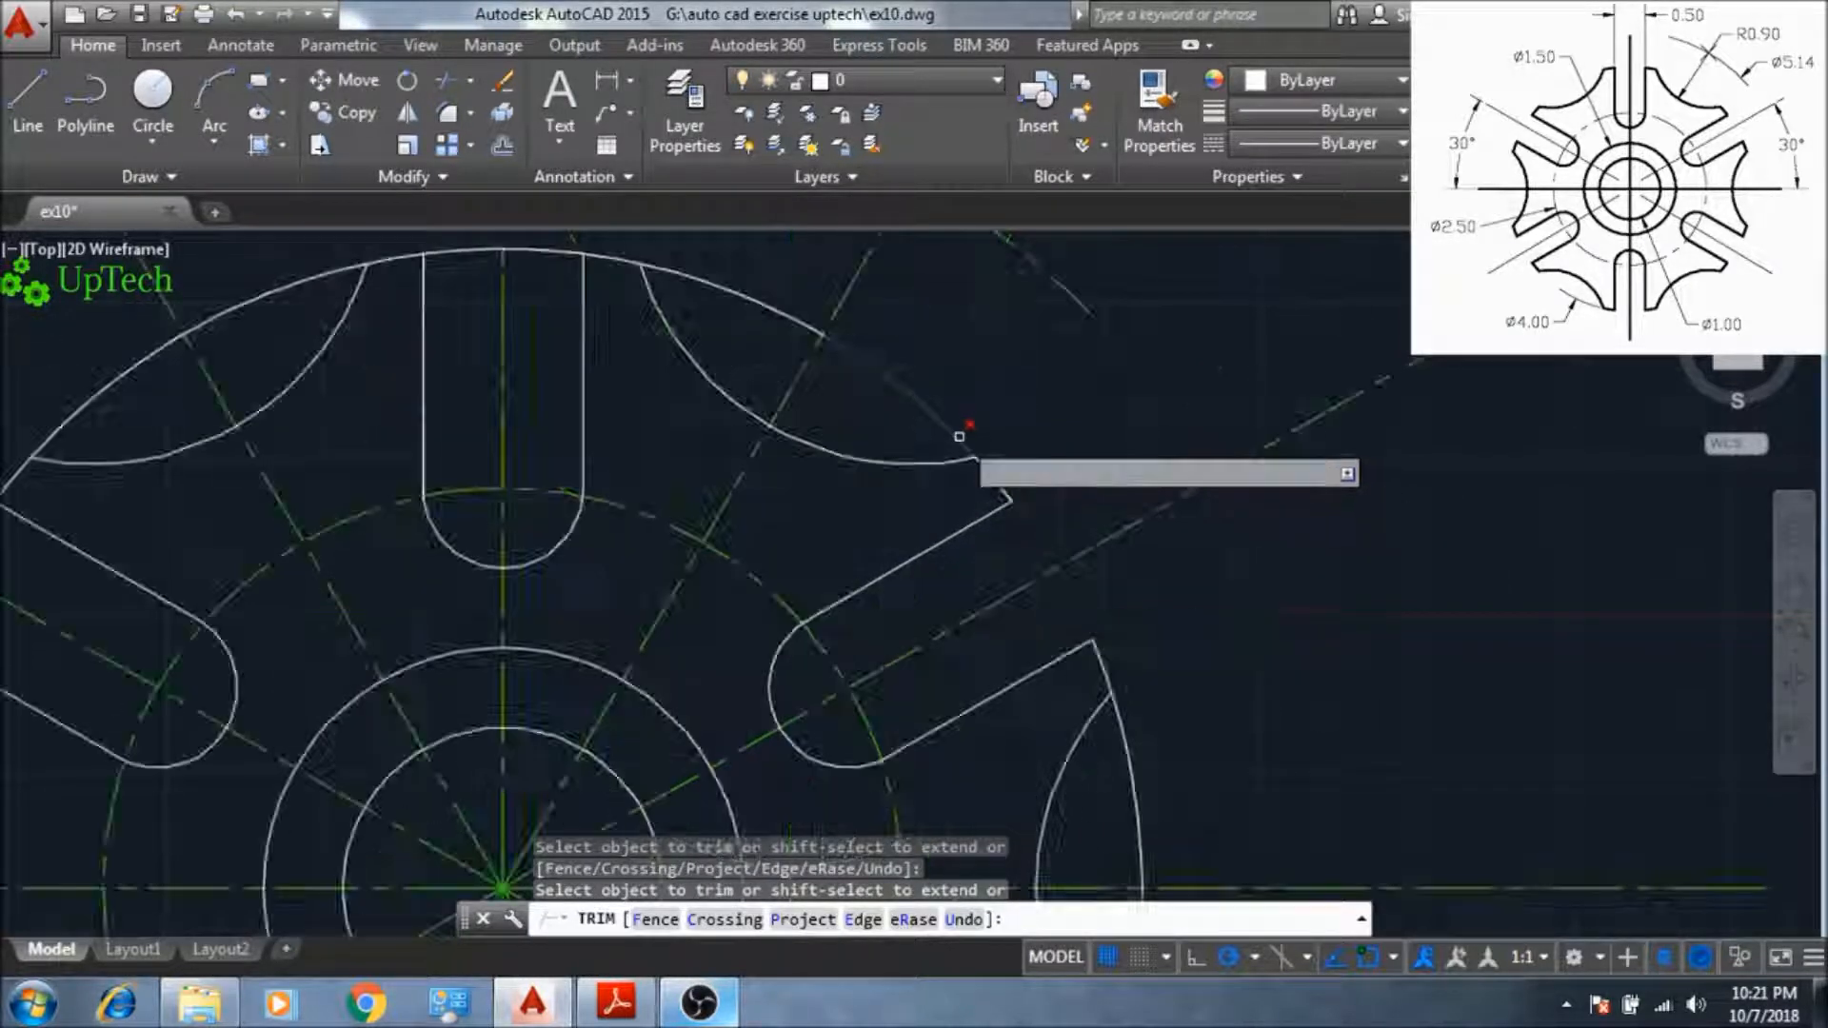
{"action": "middle_click_drag", "start_coordinate": [552, 250], "coordinate": [799, 470]}
{"action": "left_click", "coordinate": [800, 469]}
{"action": "left_click", "coordinate": [452, 540]}
- Trim the outer circle across the upper-left slot, the left cutout and the lower-left slot of the wheel
{"action": "middle_click_drag", "start_coordinate": [219, 740], "coordinate": [334, 486]}
{"action": "left_click", "coordinate": [334, 486]}
{"action": "middle_click_drag", "start_coordinate": [291, 700], "coordinate": [291, 535]}
{"action": "left_click", "coordinate": [236, 584]}
{"action": "left_click", "coordinate": [228, 755]}
{"action": "middle_click_drag", "start_coordinate": [286, 857], "coordinate": [216, 609]}
{"action": "left_click", "coordinate": [228, 734]}
- Trim the outer circle across the wheel's lower-left cutout, bottom slot and lower-right cutout
{"action": "middle_click_drag", "start_coordinate": [364, 923], "coordinate": [282, 763]}
{"action": "left_click", "coordinate": [281, 763]}
{"action": "left_click", "coordinate": [429, 857]}
{"action": "middle_click_drag", "start_coordinate": [438, 857], "coordinate": [215, 672]}
{"action": "left_click", "coordinate": [518, 735]}
{"action": "left_click", "coordinate": [678, 707]}
{"action": "left_click", "coordinate": [865, 616]}
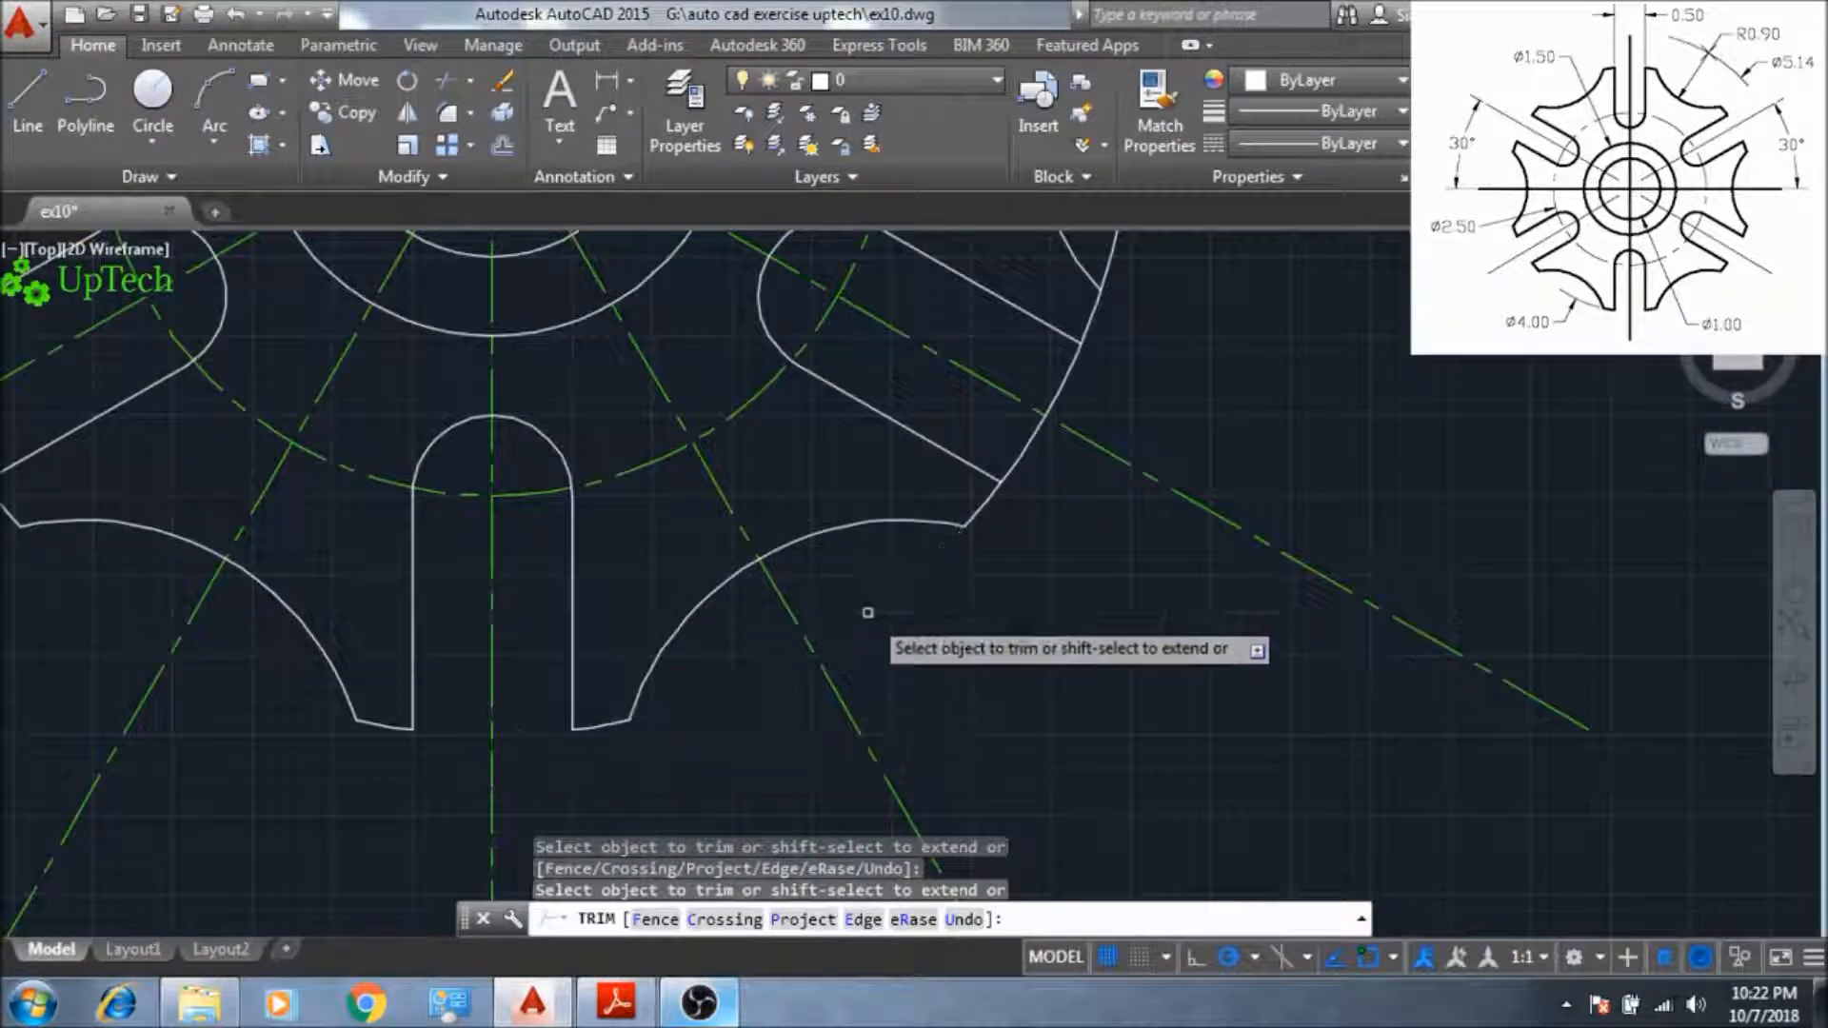
- Trim the remaining outer circle segments across the lower-right slot and the right cutout, completing the wheel's outline
{"action": "middle_click_drag", "start_coordinate": [995, 485], "coordinate": [969, 773]}
{"action": "left_click", "coordinate": [1029, 673]}
{"action": "left_click", "coordinate": [1089, 709]}
{"action": "mouse_move", "coordinate": [1087, 521]}
{"action": "middle_mouse_down"}
{"action": "mouse_move", "coordinate": [1088, 710]}
{"action": "mouse_move", "coordinate": [1123, 620]}
{"action": "mouse_move", "coordinate": [1114, 570]}
{"action": "middle_mouse_up"}
{"action": "left_click", "coordinate": [1098, 525]}
{"action": "scroll", "coordinate": [1105, 564], "scroll_direction": "down", "scroll_amount": 3}
{"action": "scroll", "coordinate": [1103, 567], "scroll_direction": "up", "scroll_amount": 1}
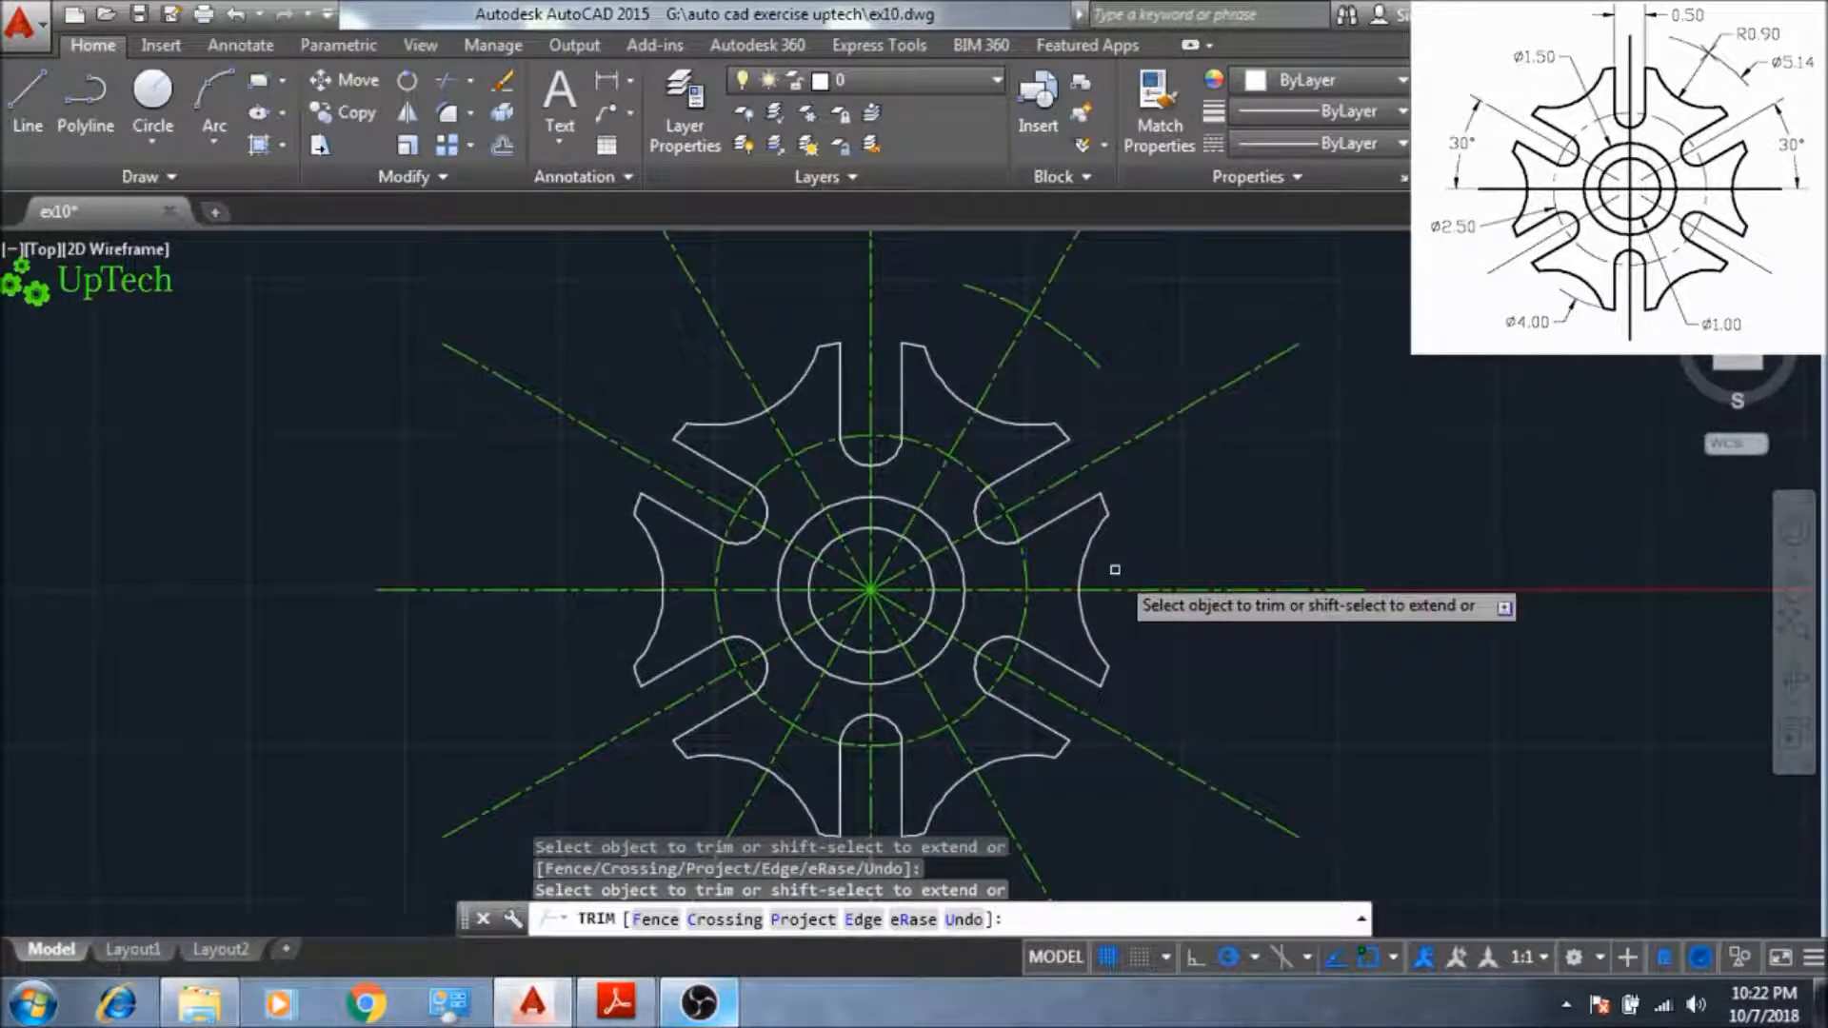
{"action": "key", "text": "Escape"}
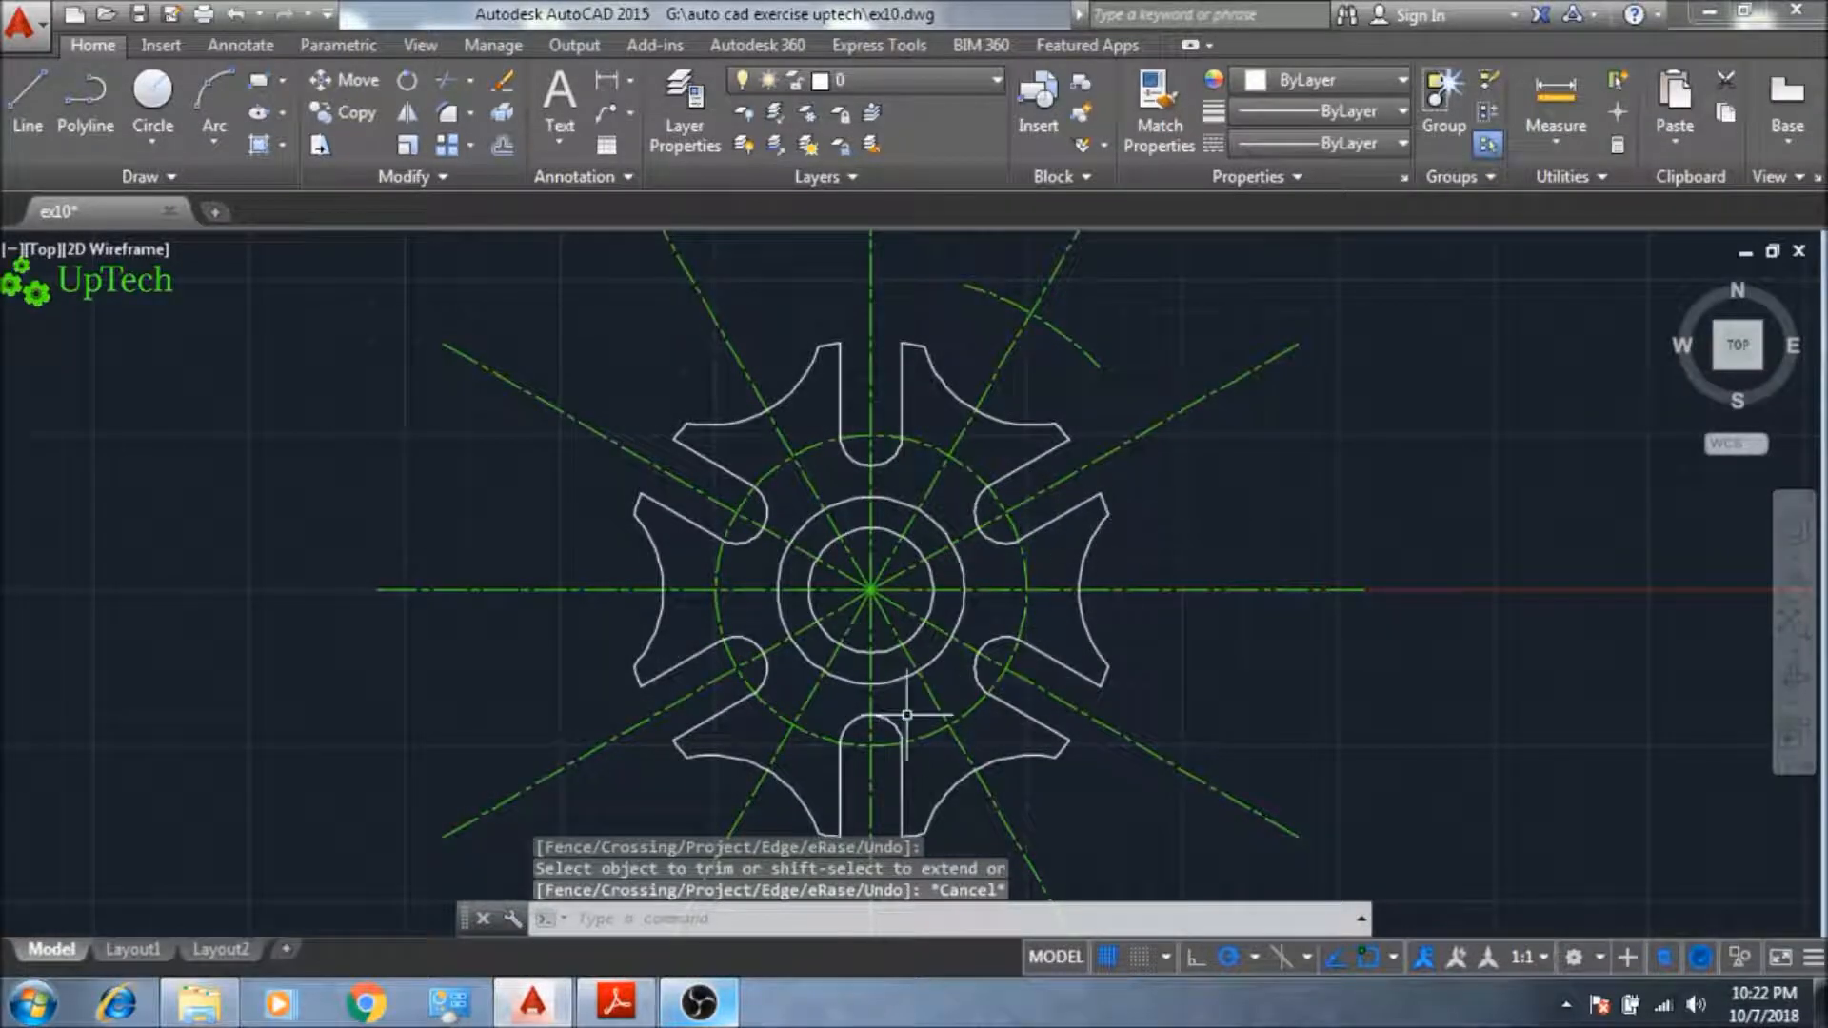
{"action": "scroll", "coordinate": [923, 721], "scroll_direction": "up", "scroll_amount": 5}
{"action": "scroll", "coordinate": [869, 673], "scroll_direction": "down", "scroll_amount": 7}
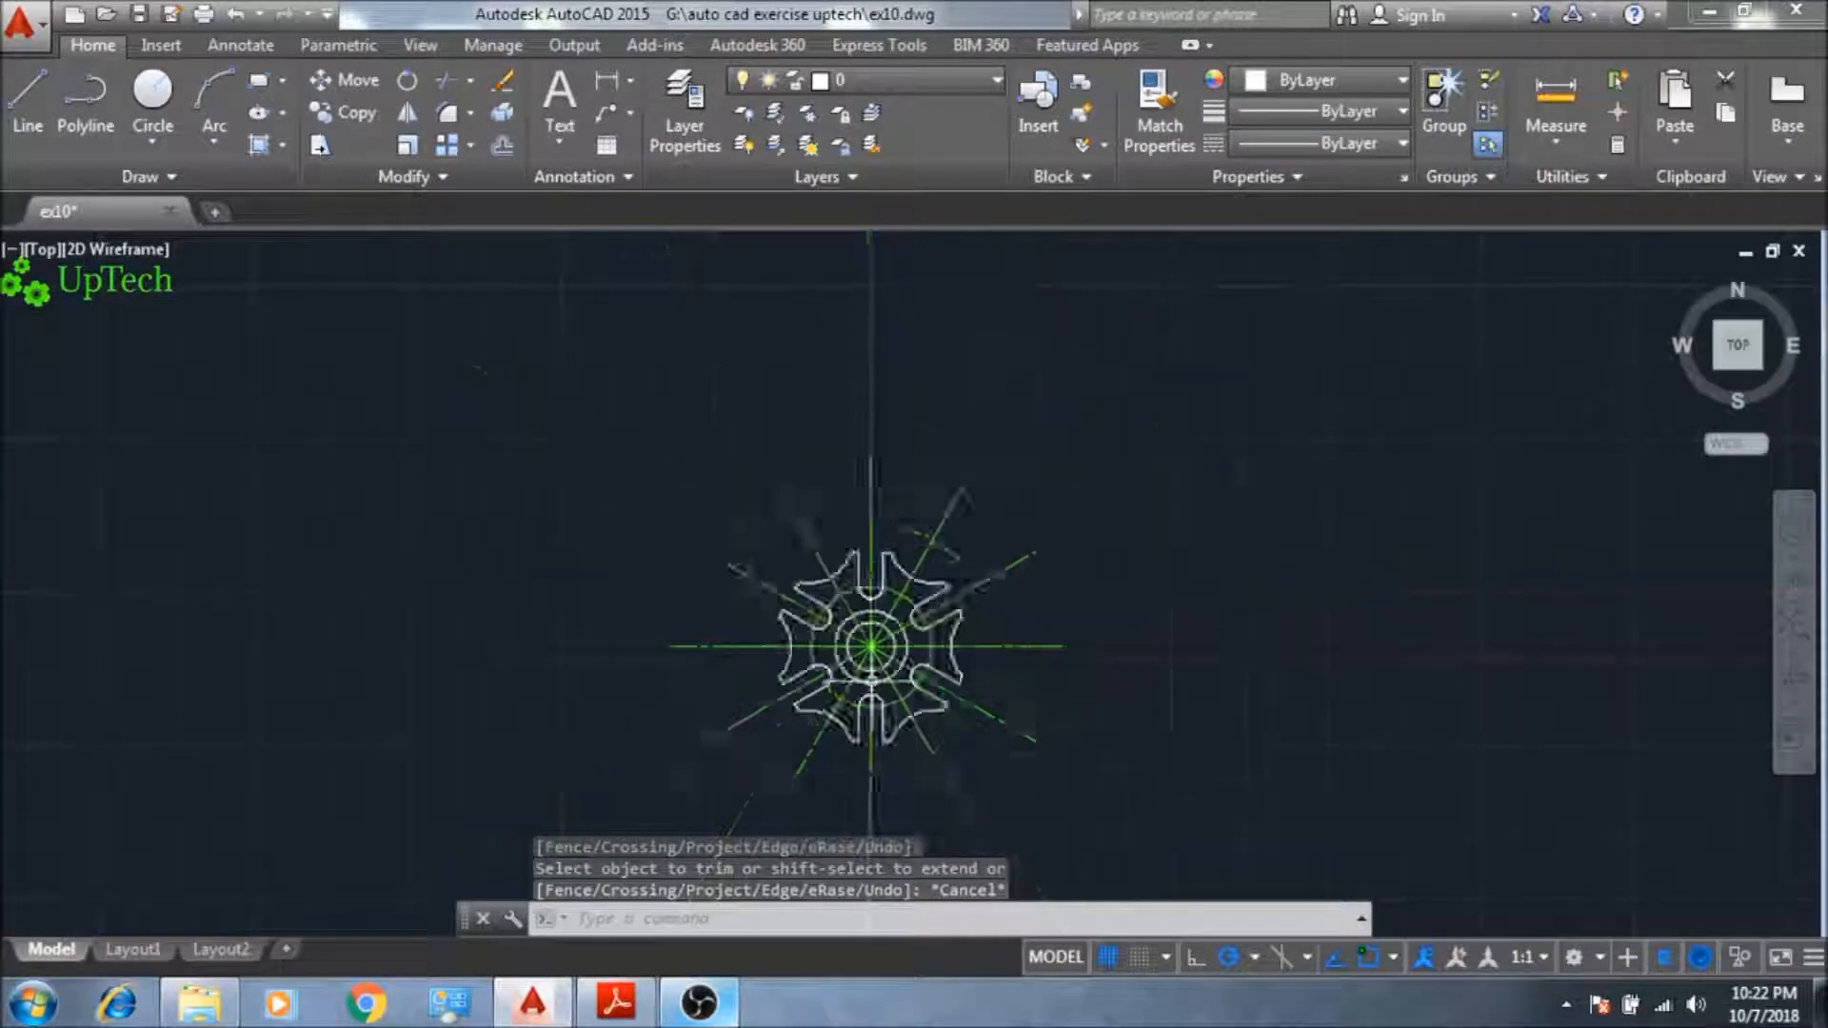
{"action": "scroll", "coordinate": [871, 680], "scroll_direction": "up", "scroll_amount": 8}
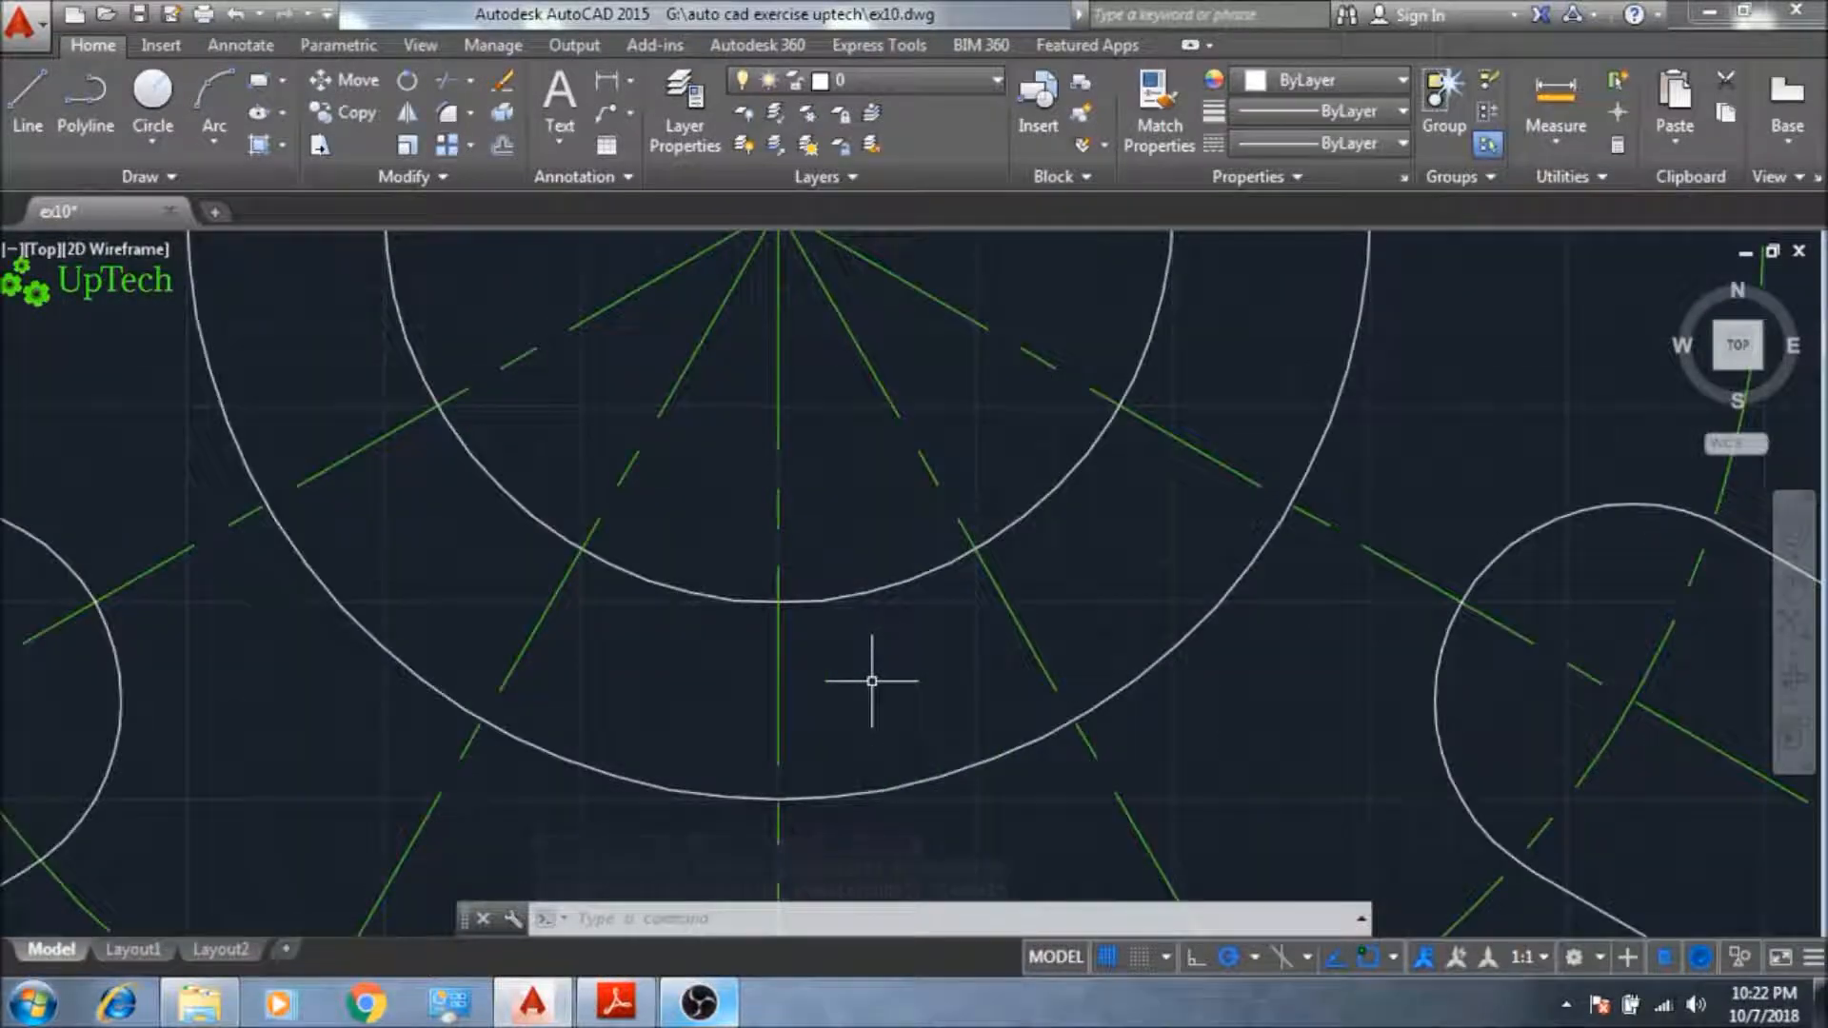
{"action": "scroll", "coordinate": [871, 680], "scroll_direction": "down", "scroll_amount": 7}
{"action": "scroll", "coordinate": [871, 681], "scroll_direction": "up", "scroll_amount": 6}
{"action": "scroll", "coordinate": [865, 673], "scroll_direction": "down", "scroll_amount": 8}
{"action": "scroll", "coordinate": [871, 682], "scroll_direction": "up", "scroll_amount": 9}
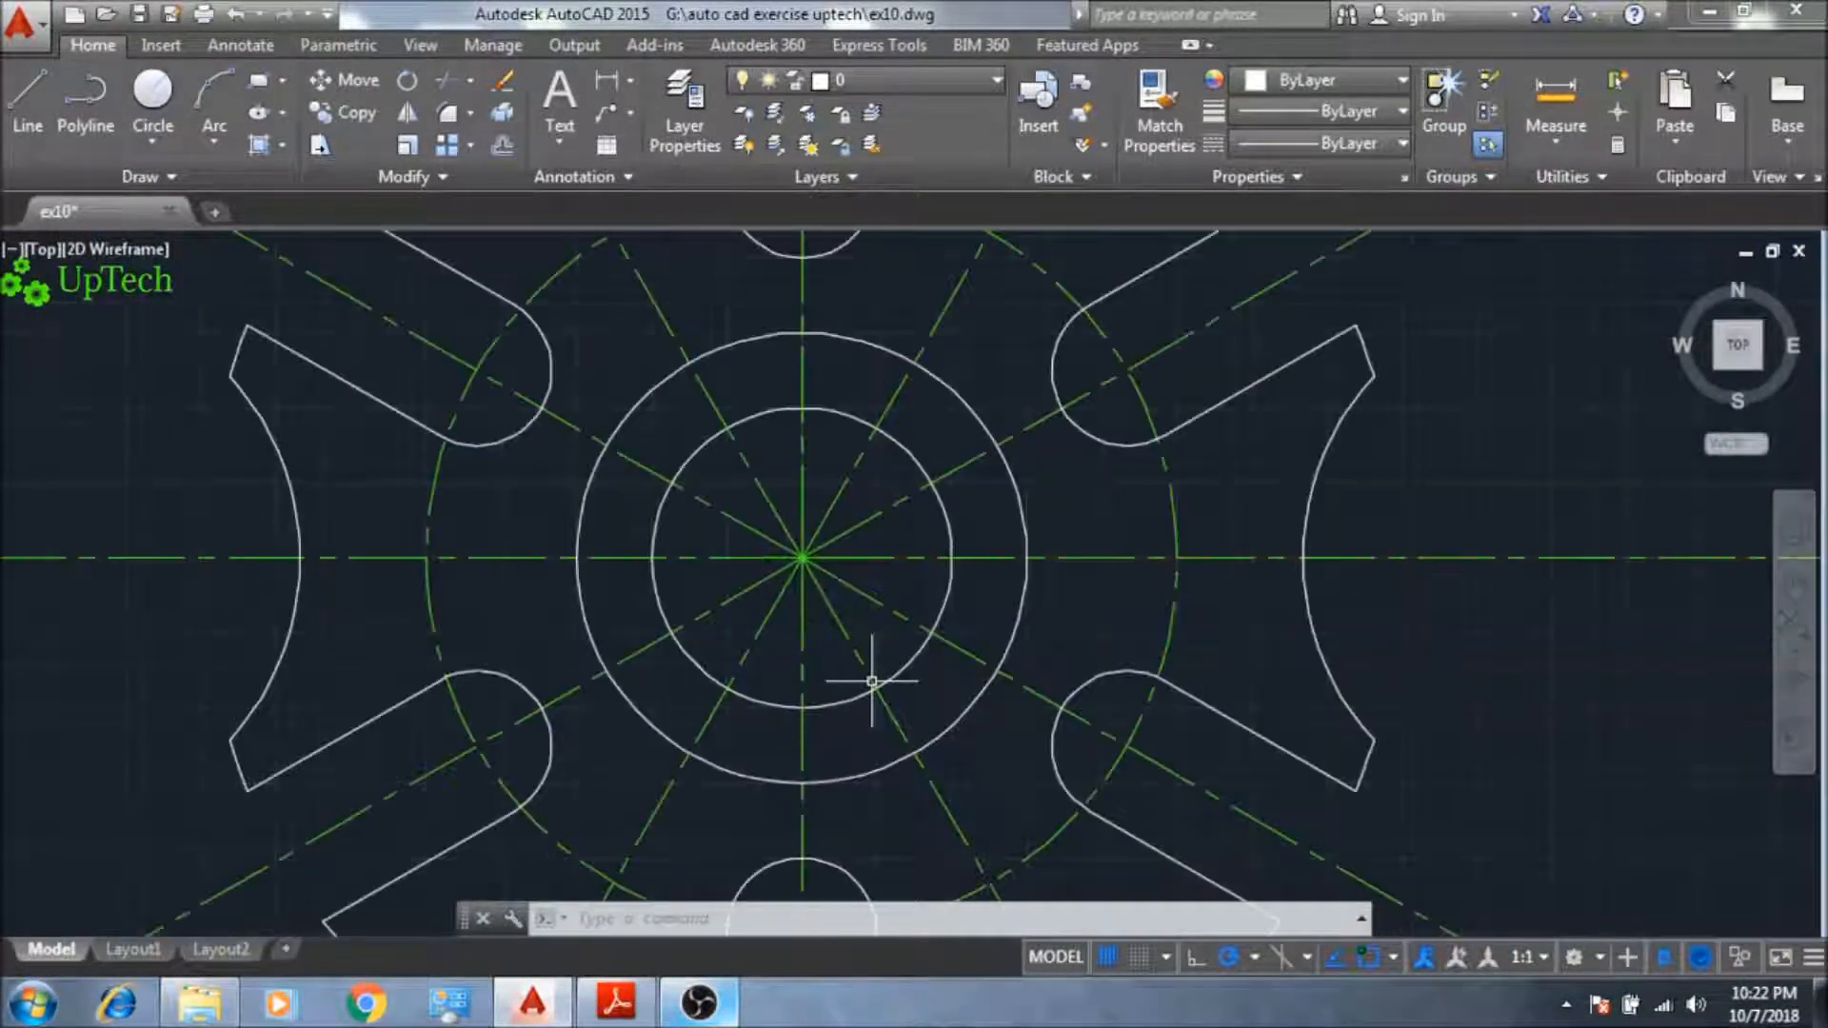
{"action": "scroll", "coordinate": [871, 681], "scroll_direction": "down", "scroll_amount": 5}
{"action": "mouse_move", "coordinate": [842, 702]}
{"action": "middle_mouse_down"}
{"action": "mouse_move", "coordinate": [946, 616]}
{"action": "mouse_move", "coordinate": [1095, 617]}
{"action": "mouse_move", "coordinate": [771, 611]}
{"action": "mouse_move", "coordinate": [987, 607]}
{"action": "middle_mouse_up"}
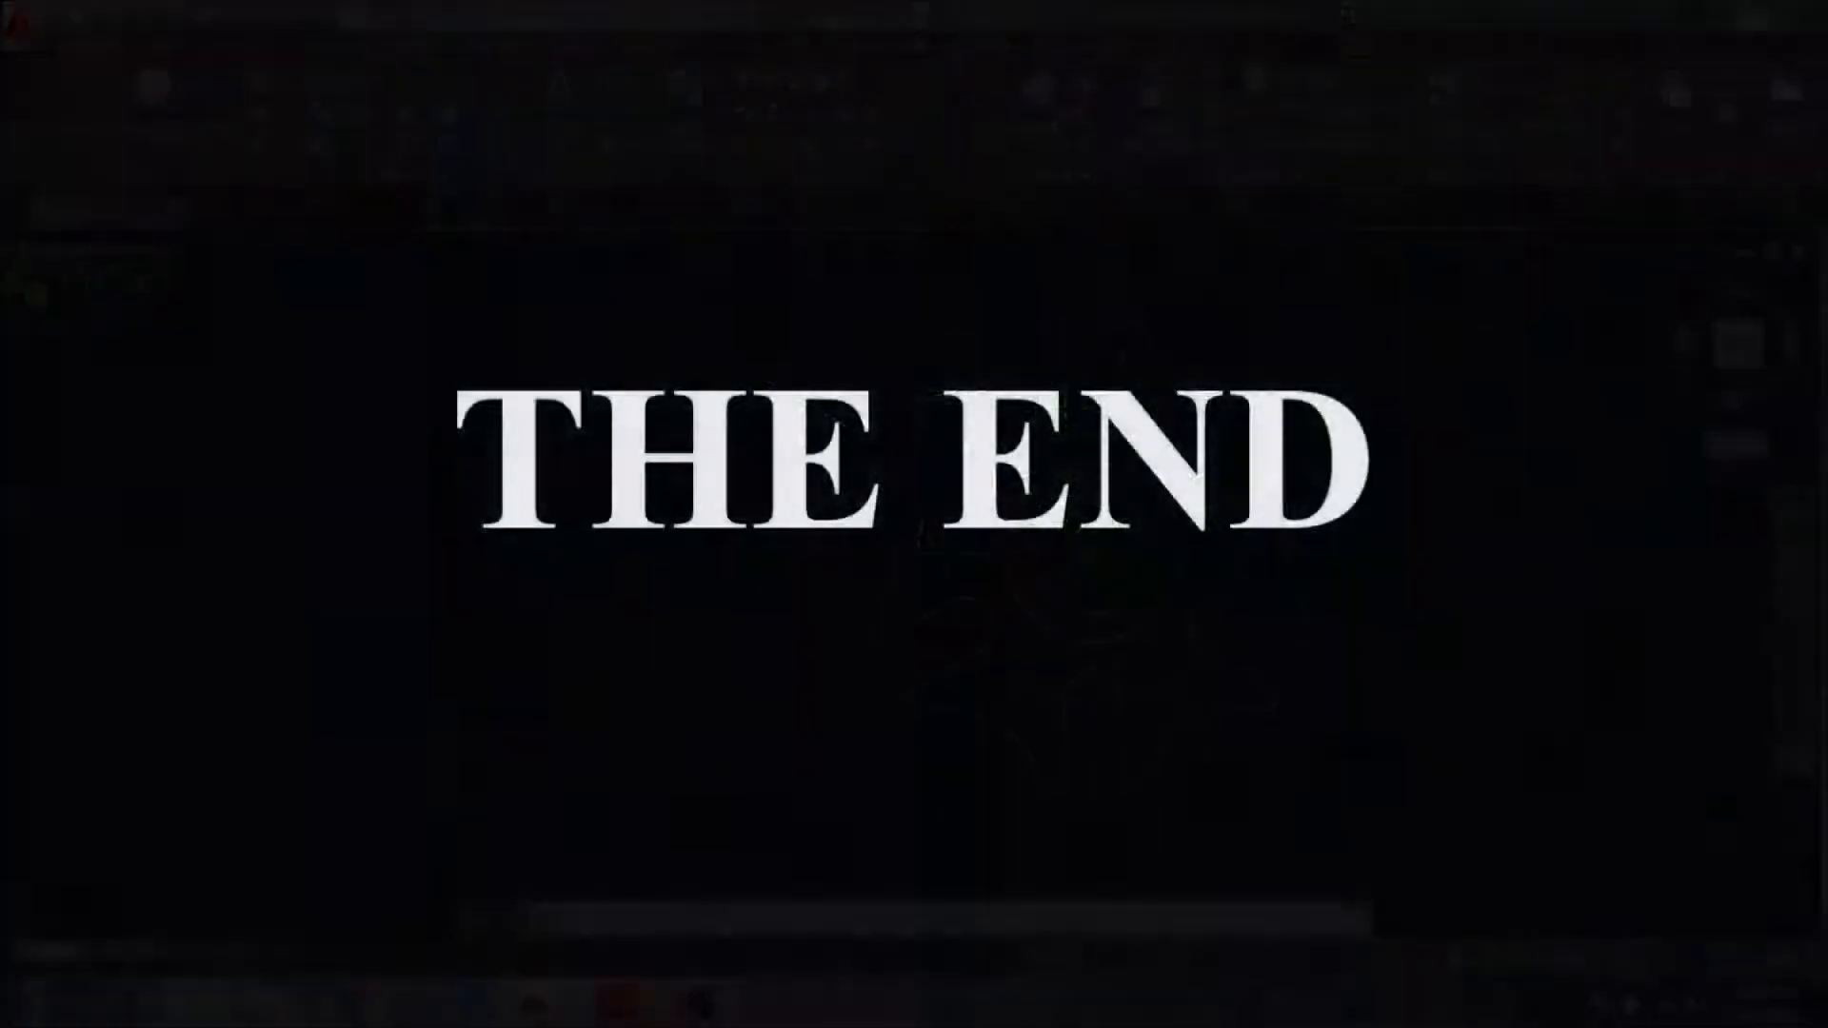